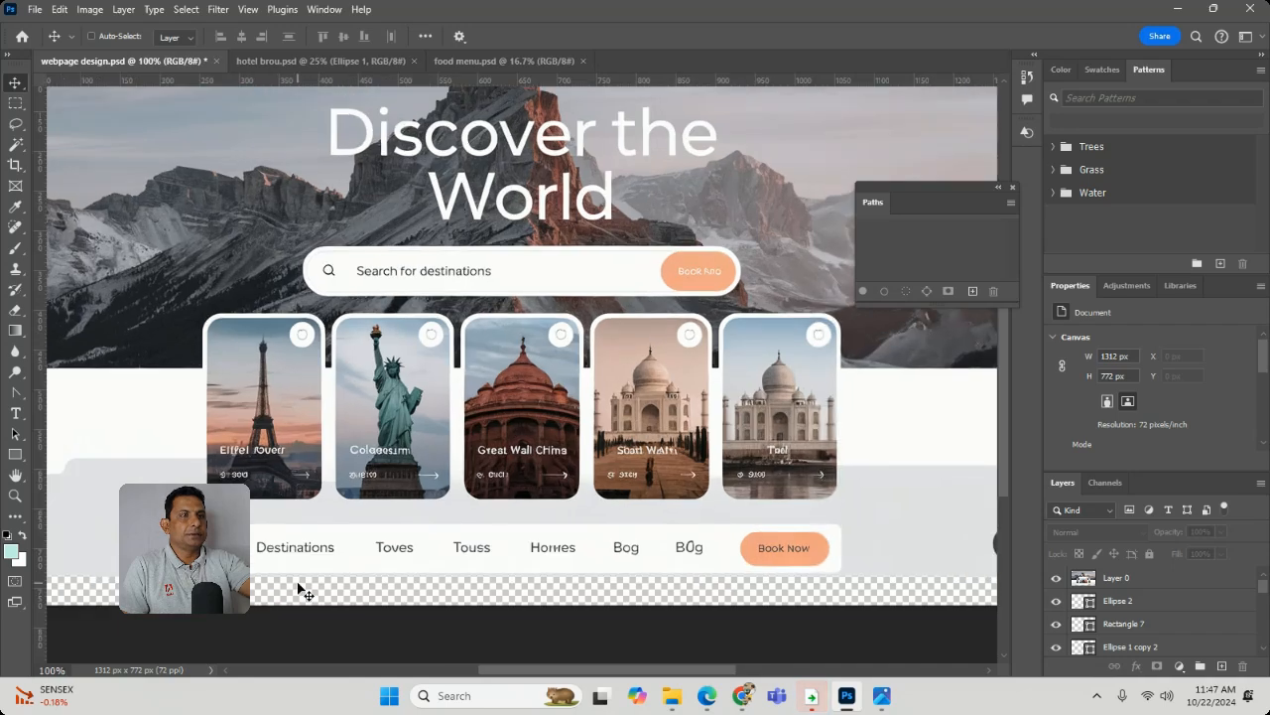
# - Toggle the visibility of Layer 0 and Ellipse 2 to compare the travel page reference with the shapes beneath it
pyautogui.hotkey('ctrl', '-')
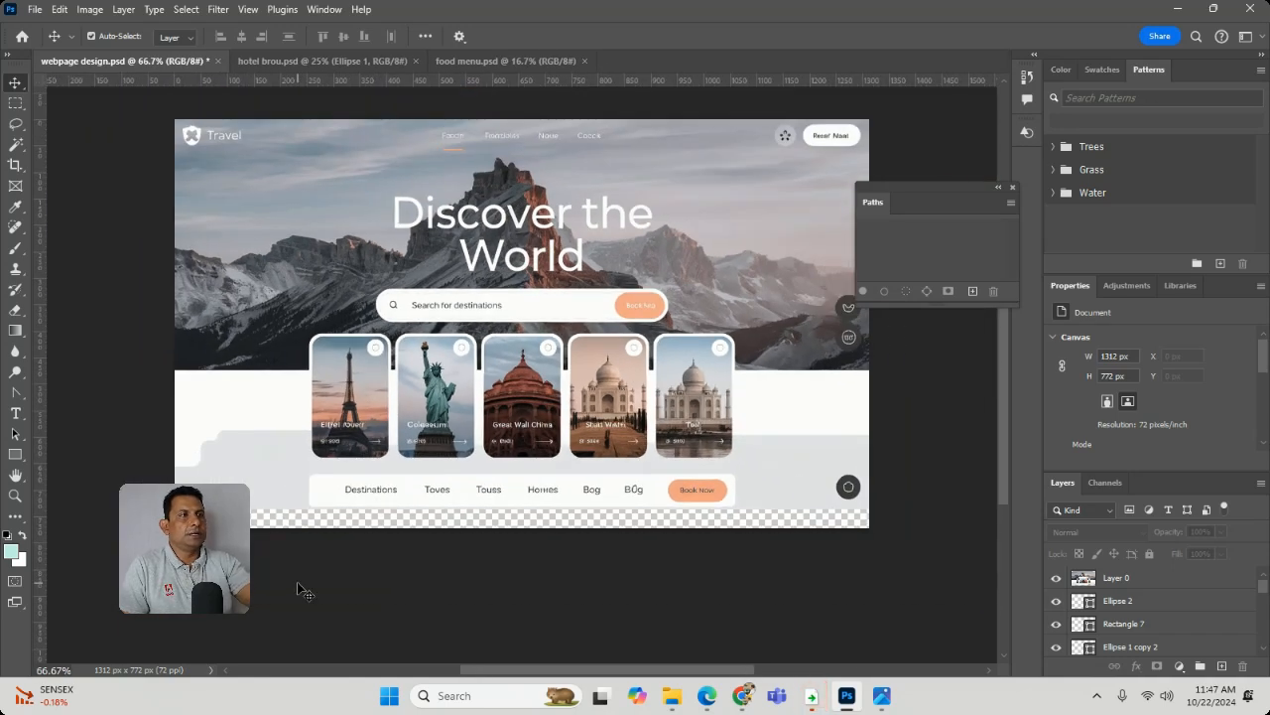
pyautogui.click(1057, 578)
pyautogui.click(1057, 578)
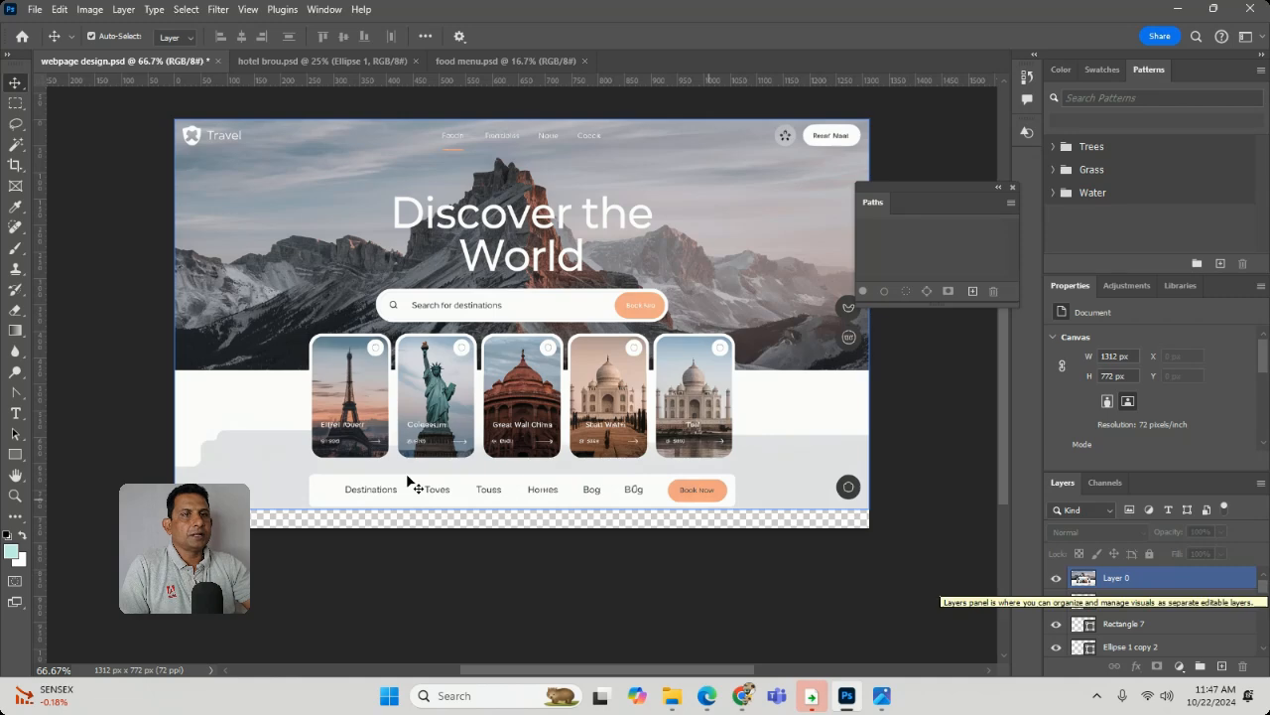
pyautogui.click(1124, 601)
pyautogui.click(1057, 578)
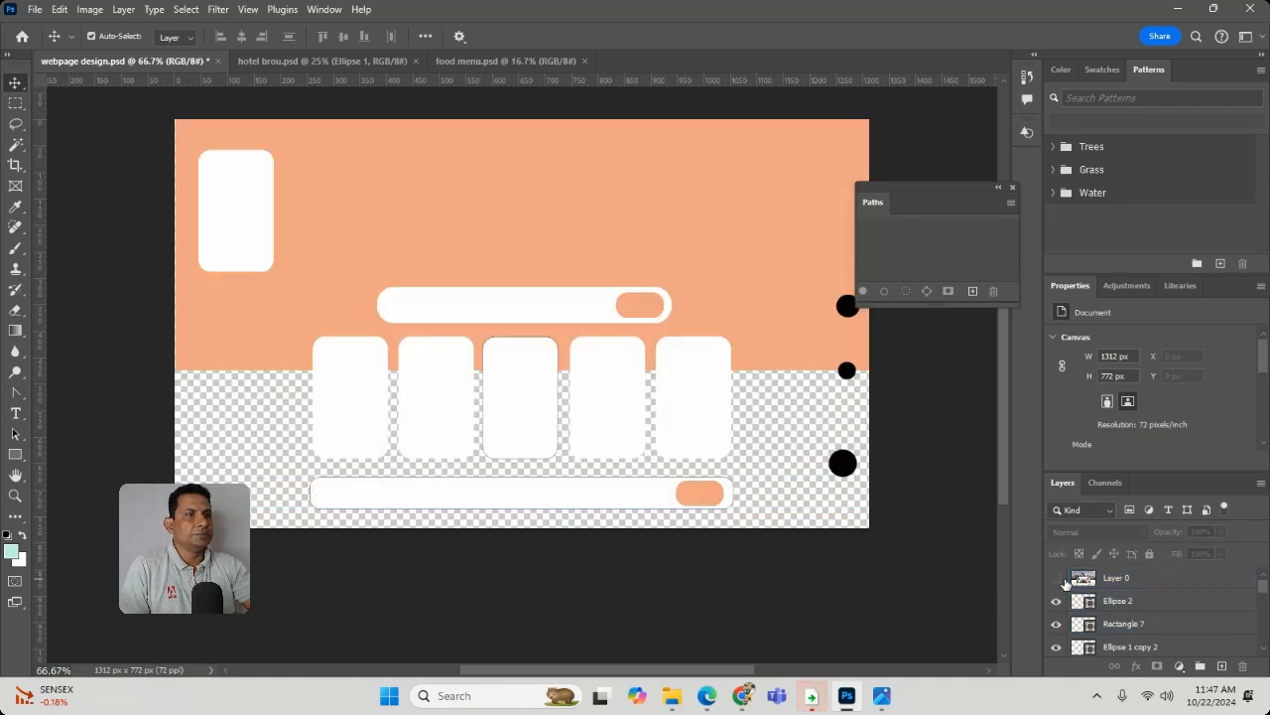
pyautogui.click(1057, 601)
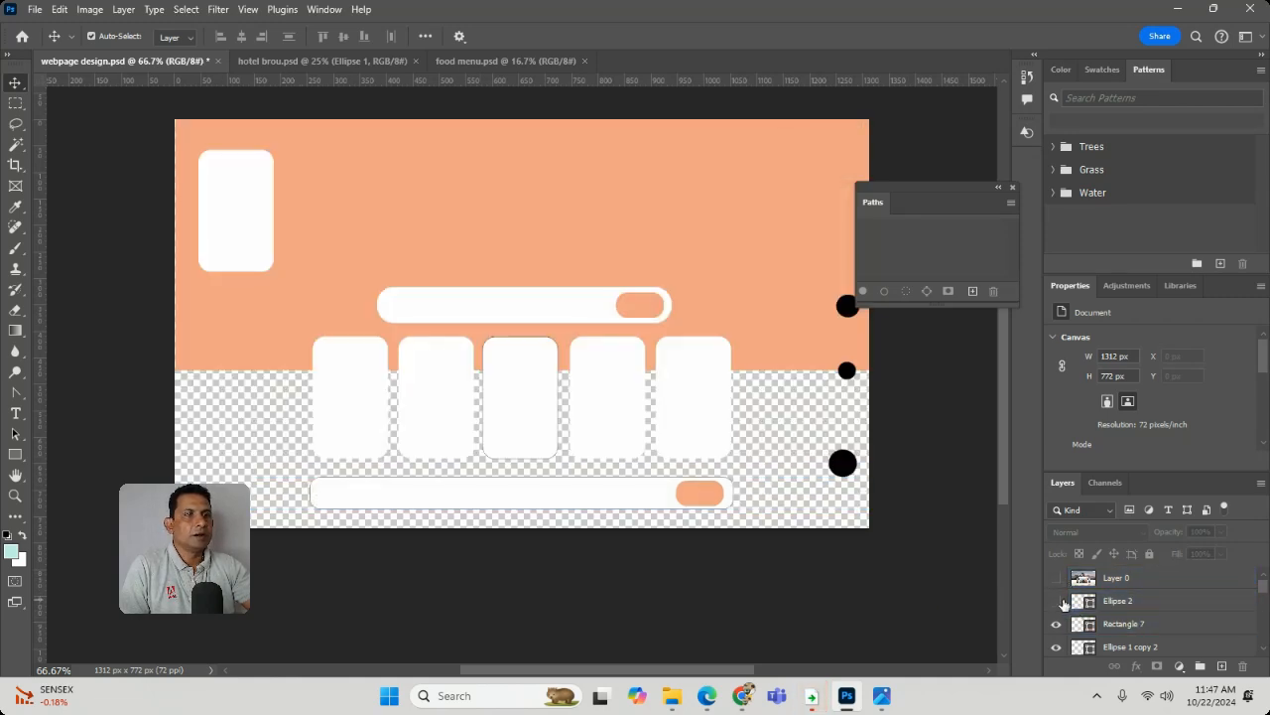
pyautogui.click(1056, 577)
pyautogui.click(1057, 600)
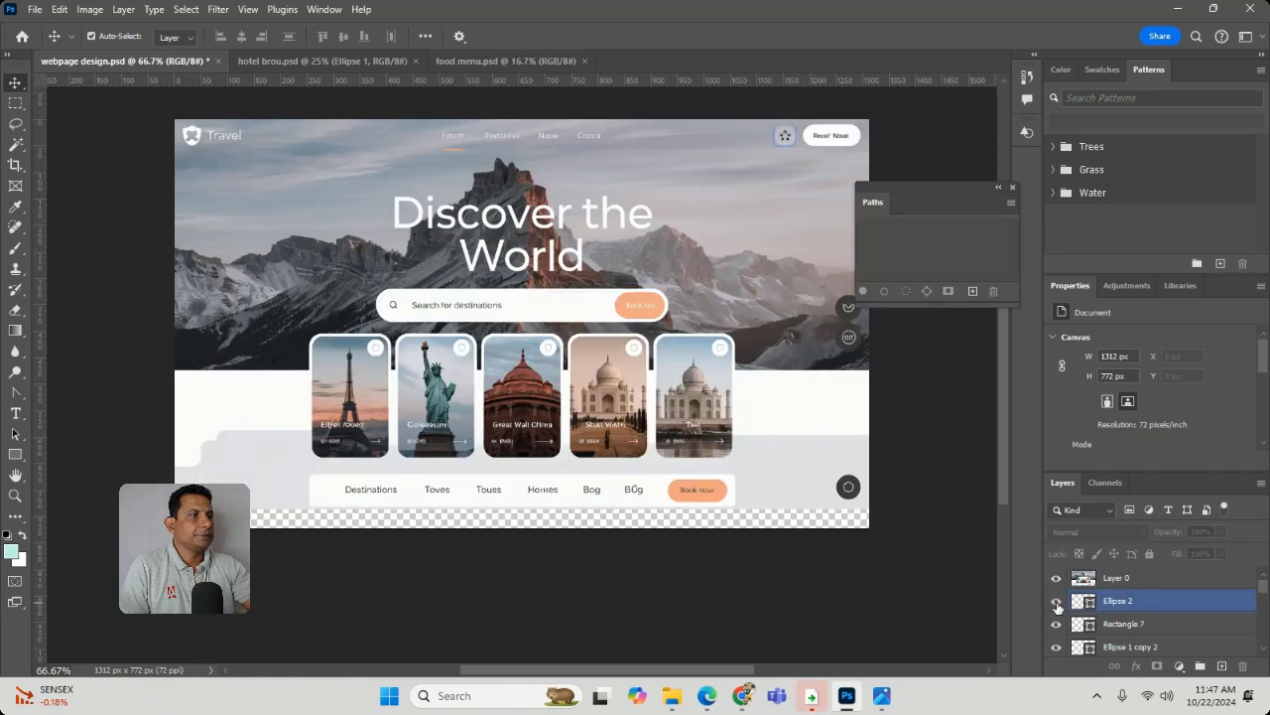
pyautogui.click(1060, 586)
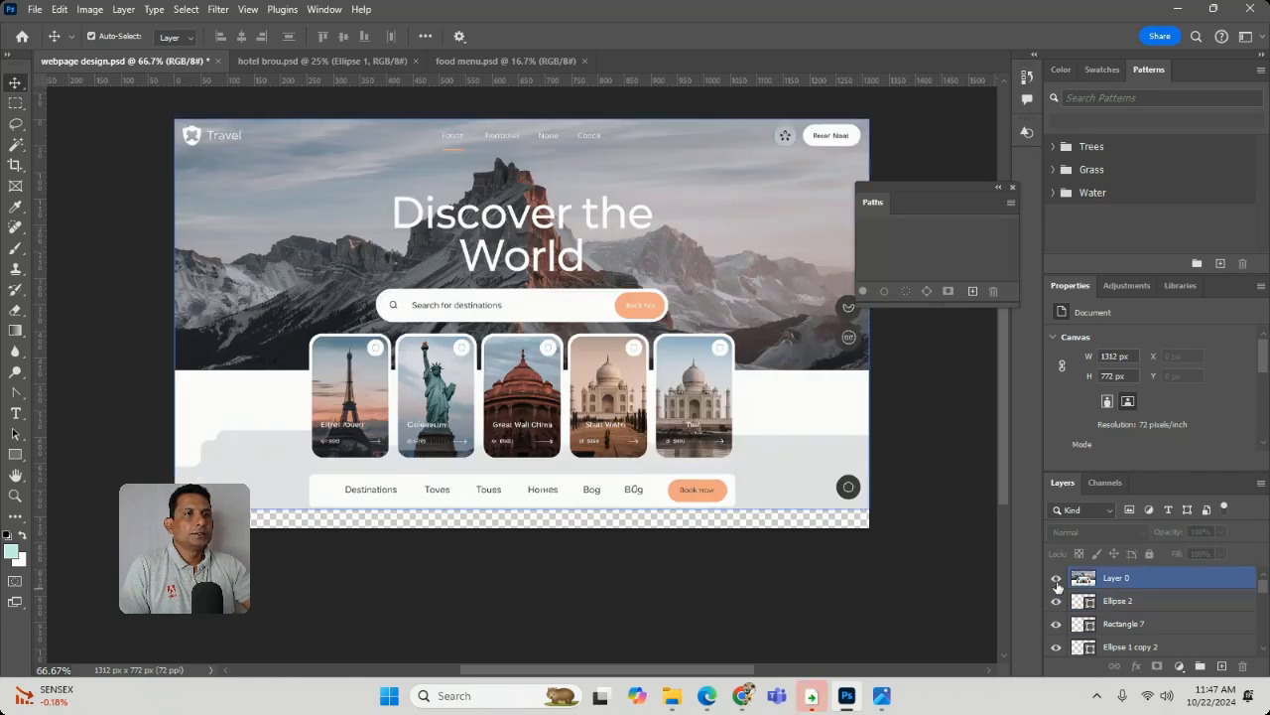
# - Draw a gradient-filled rectangle about 147 × 248 px beside the heading and round its corners
pyautogui.click(15, 453)
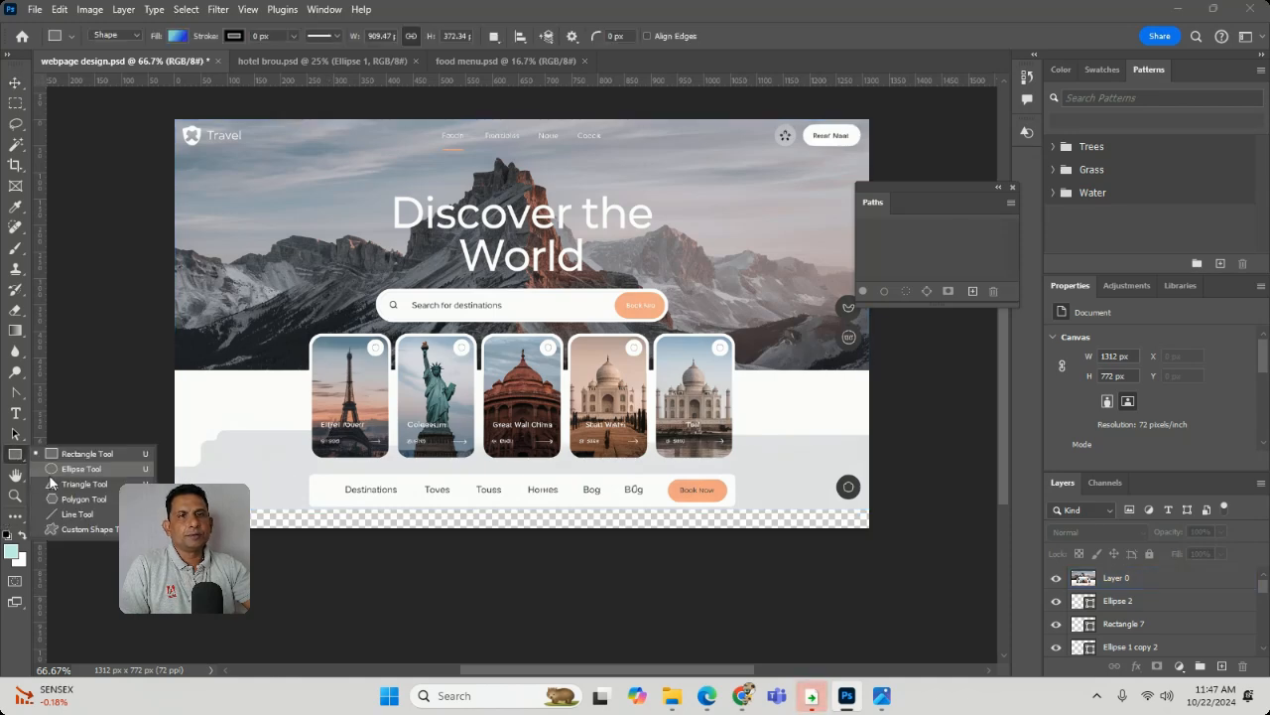
pyautogui.click(67, 455)
pyautogui.moveTo(278, 167); pyautogui.dragTo(354, 299)
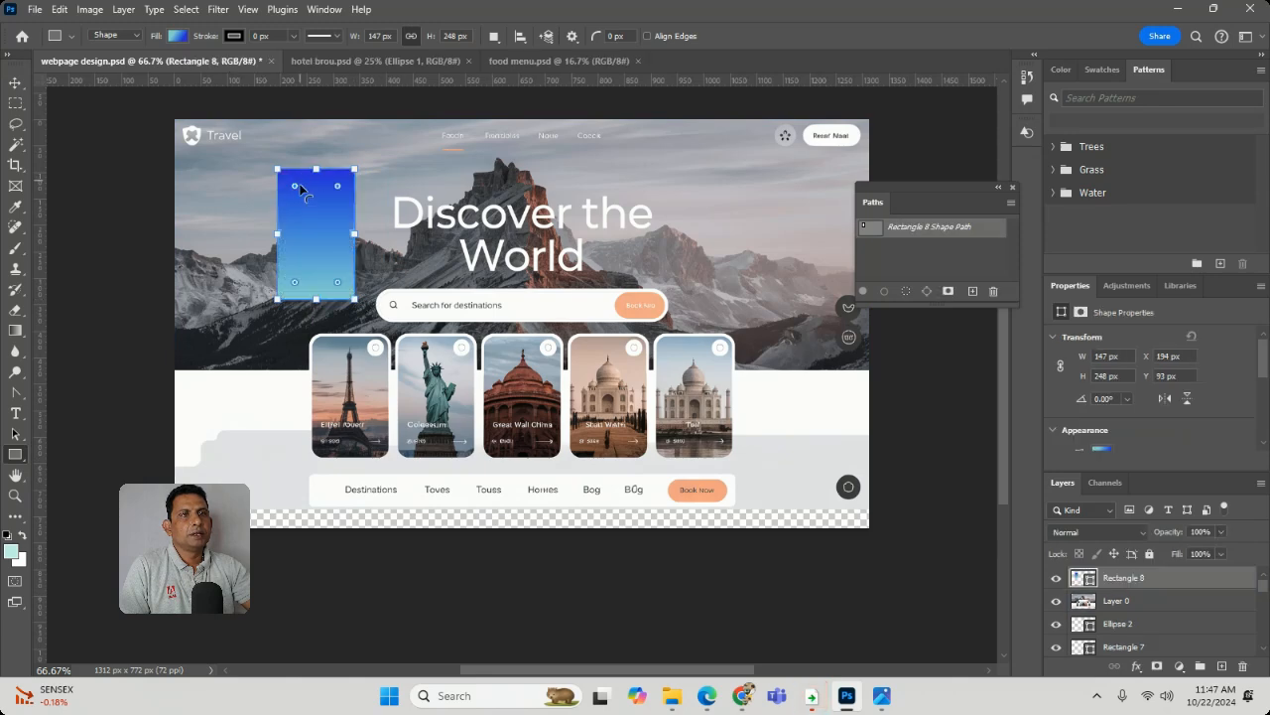
pyautogui.moveTo(294, 186); pyautogui.dragTo(294, 189)
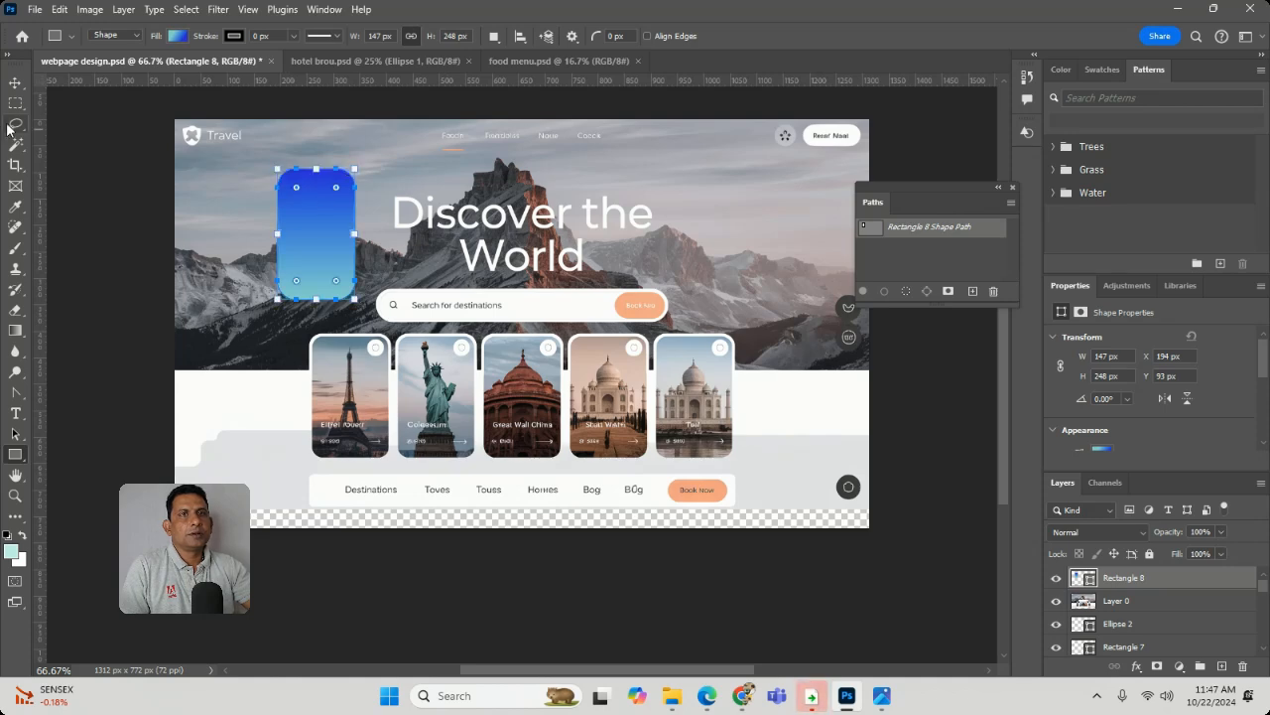
# - Fit the rounded rectangle over the Eiffel Tower card at about 150 × 248 px, and delete it
pyautogui.click(16, 84)
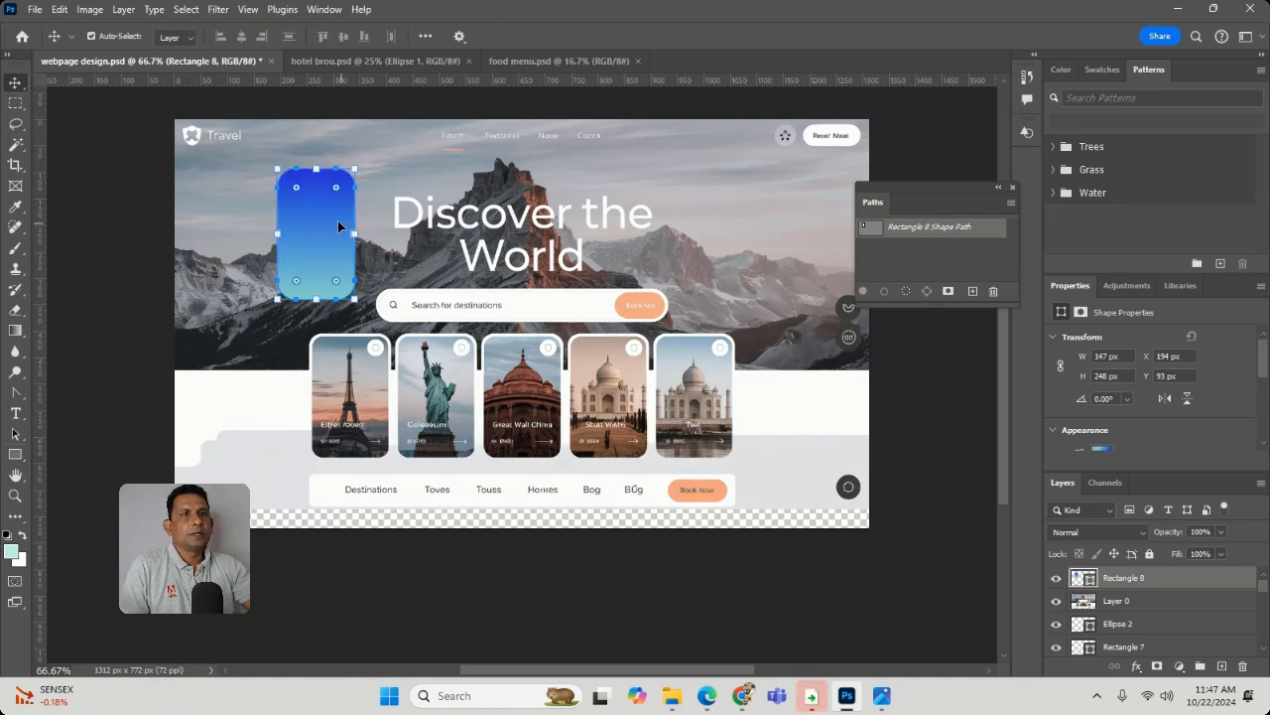
pyautogui.moveTo(339, 227); pyautogui.dragTo(334, 393)
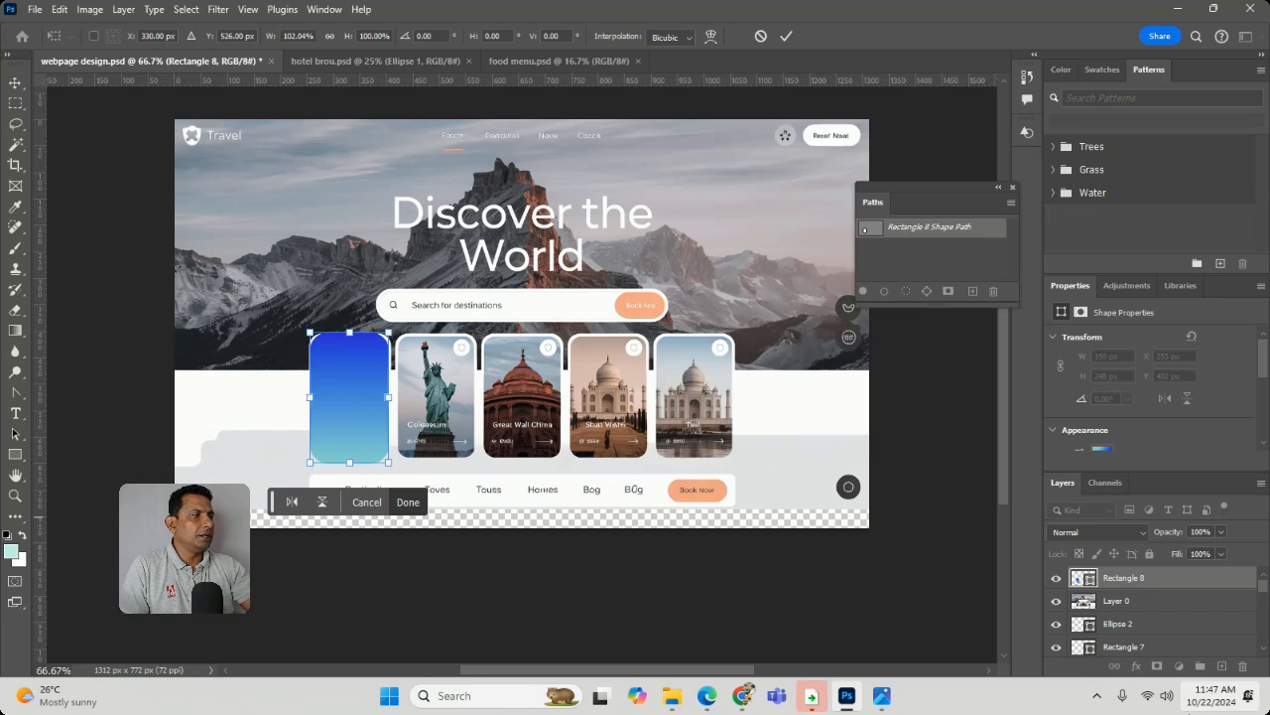
pyautogui.press('Return')
pyautogui.click(209, 258)
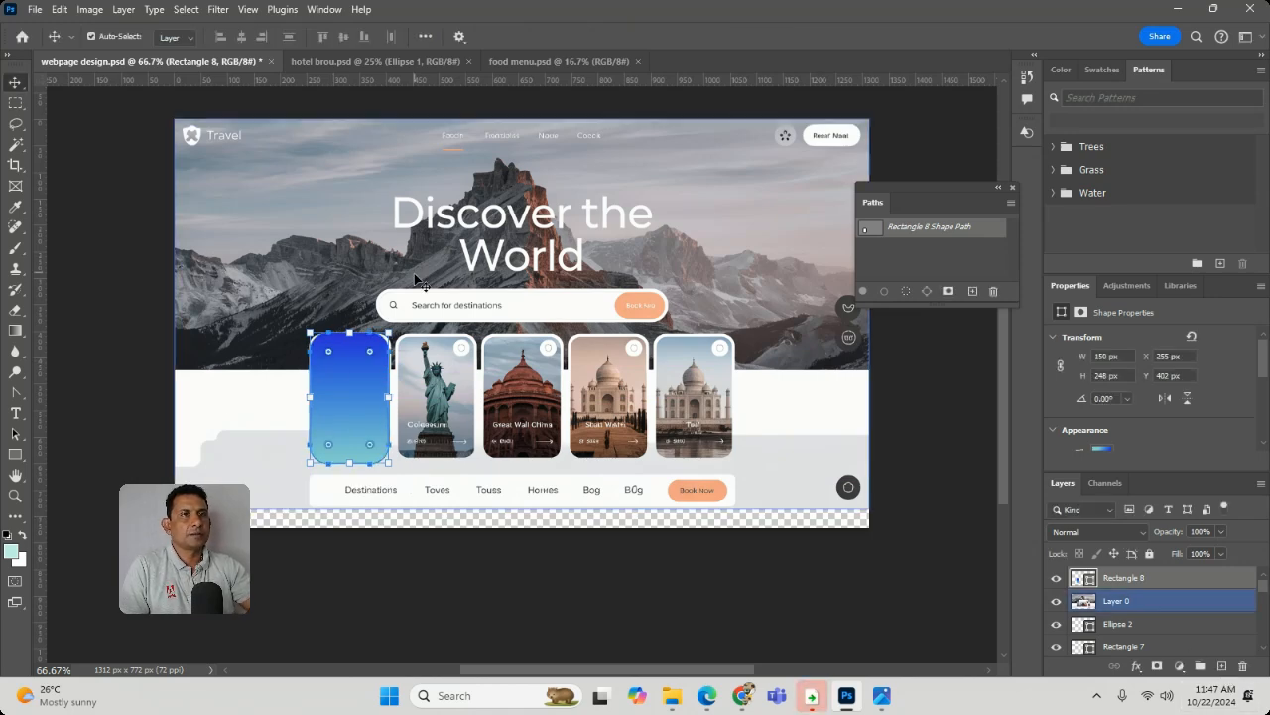
pyautogui.click(343, 412)
pyautogui.press('Delete')
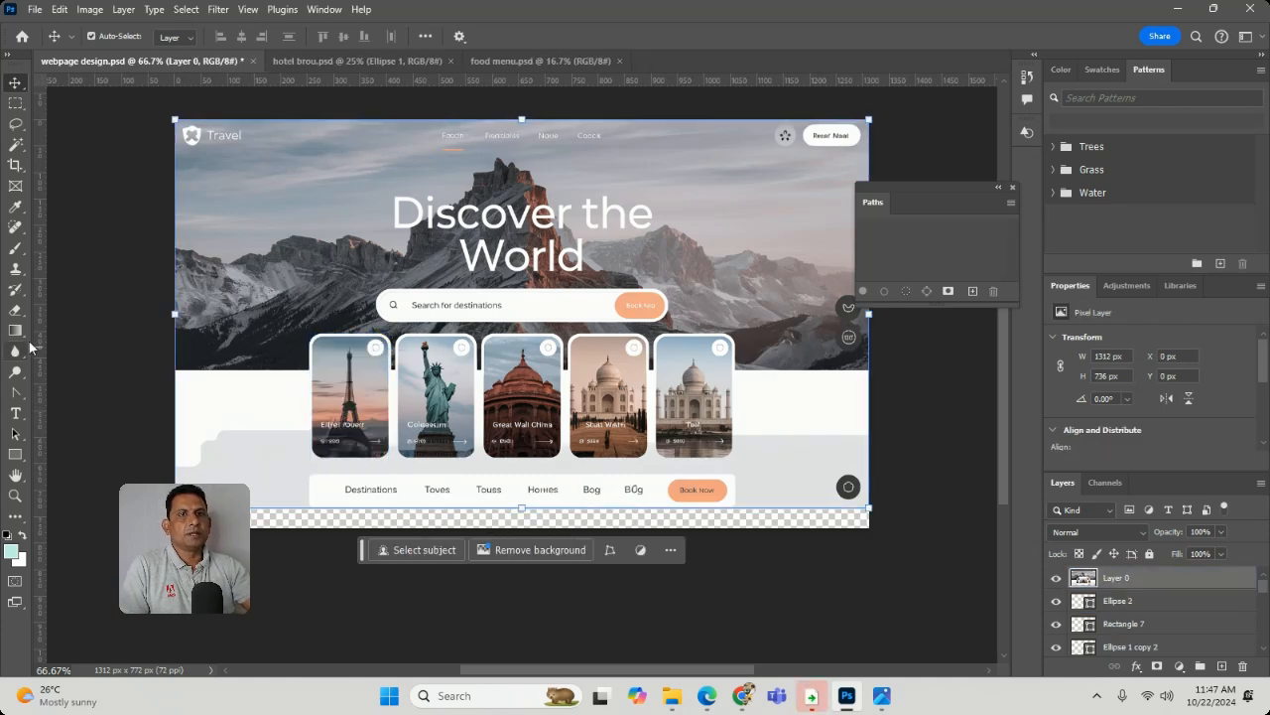
# - Draw a white-filled rectangle about 564 × 52 px over the search bar
pyautogui.click(15, 454)
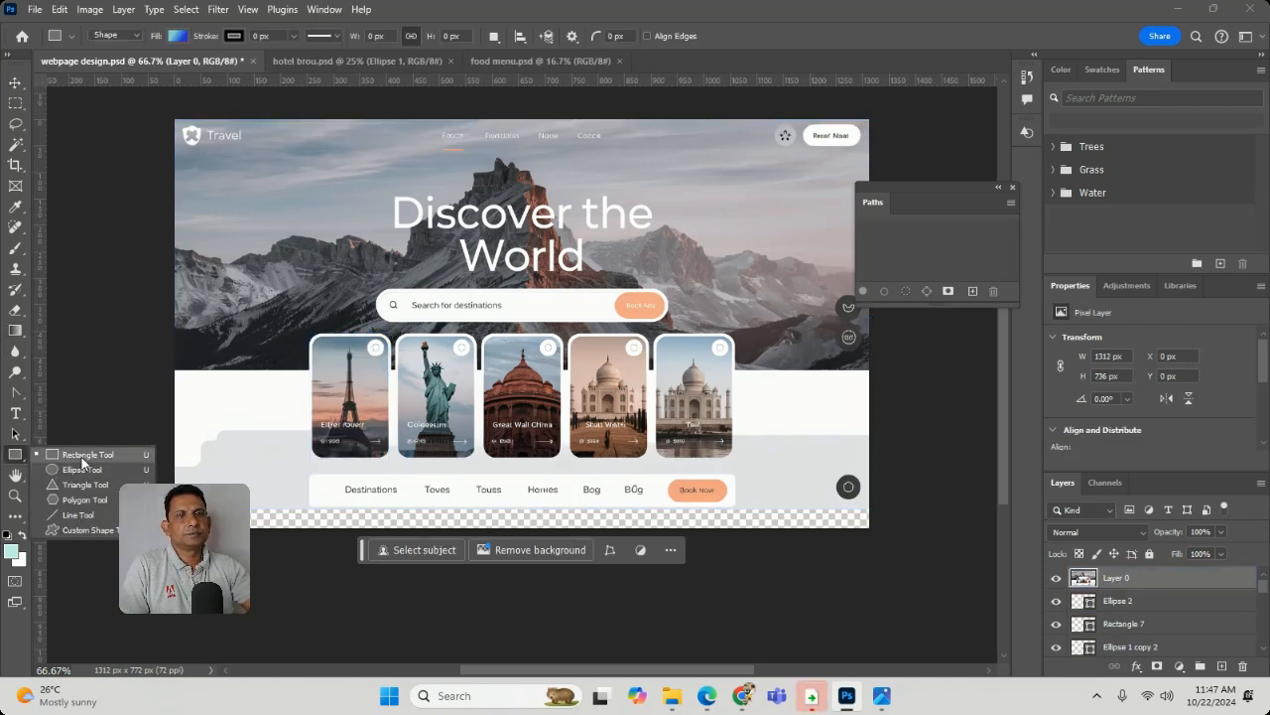
pyautogui.click(82, 457)
pyautogui.click(179, 37)
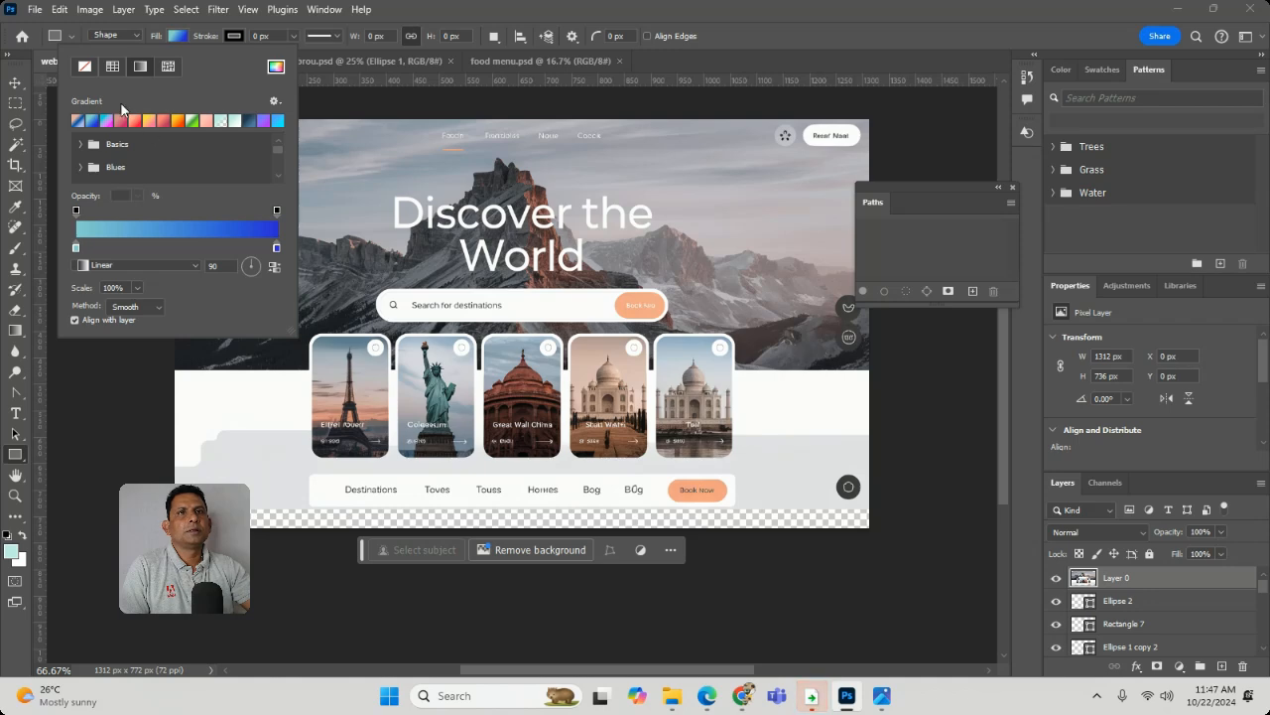
pyautogui.click(85, 66)
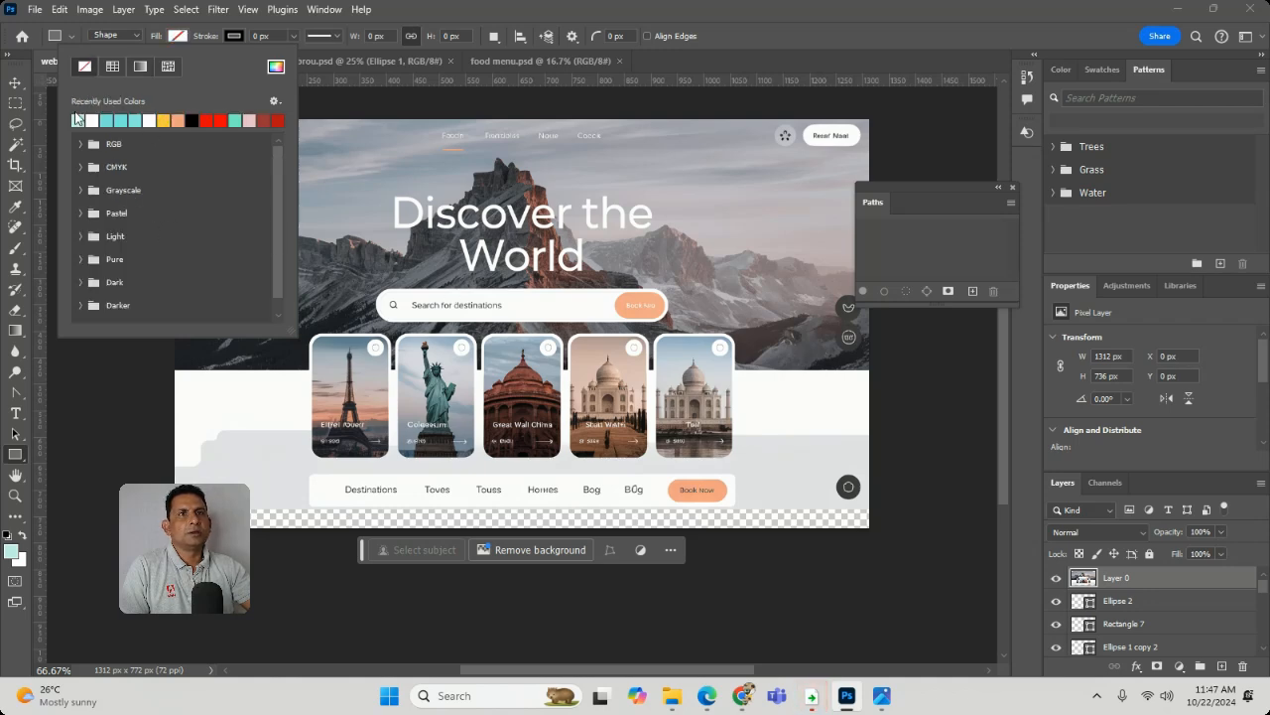
pyautogui.click(95, 120)
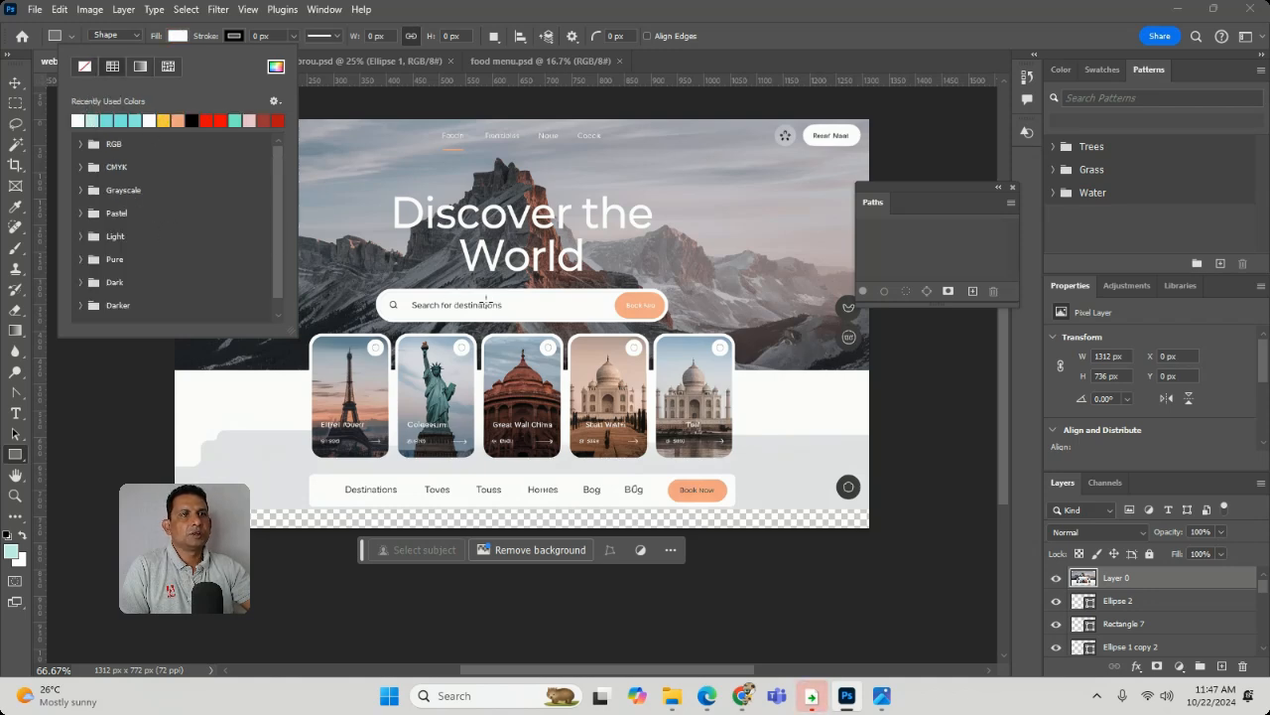
pyautogui.click(387, 297)
pyautogui.moveTo(370, 291); pyautogui.dragTo(669, 318)
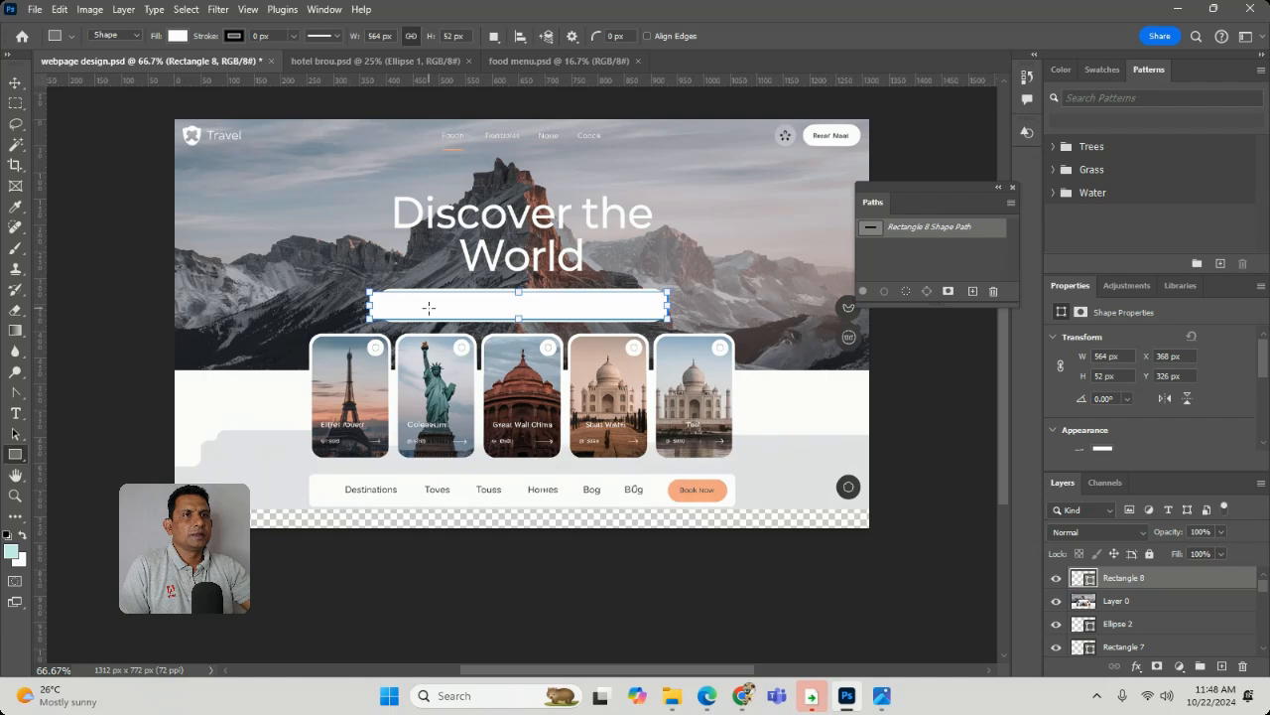
# - Fully round the white rectangle's ends and align it with the search bar's upper-left end
pyautogui.click(15, 495)
pyautogui.moveTo(329, 270); pyautogui.dragTo(513, 447)
pyautogui.click(15, 82)
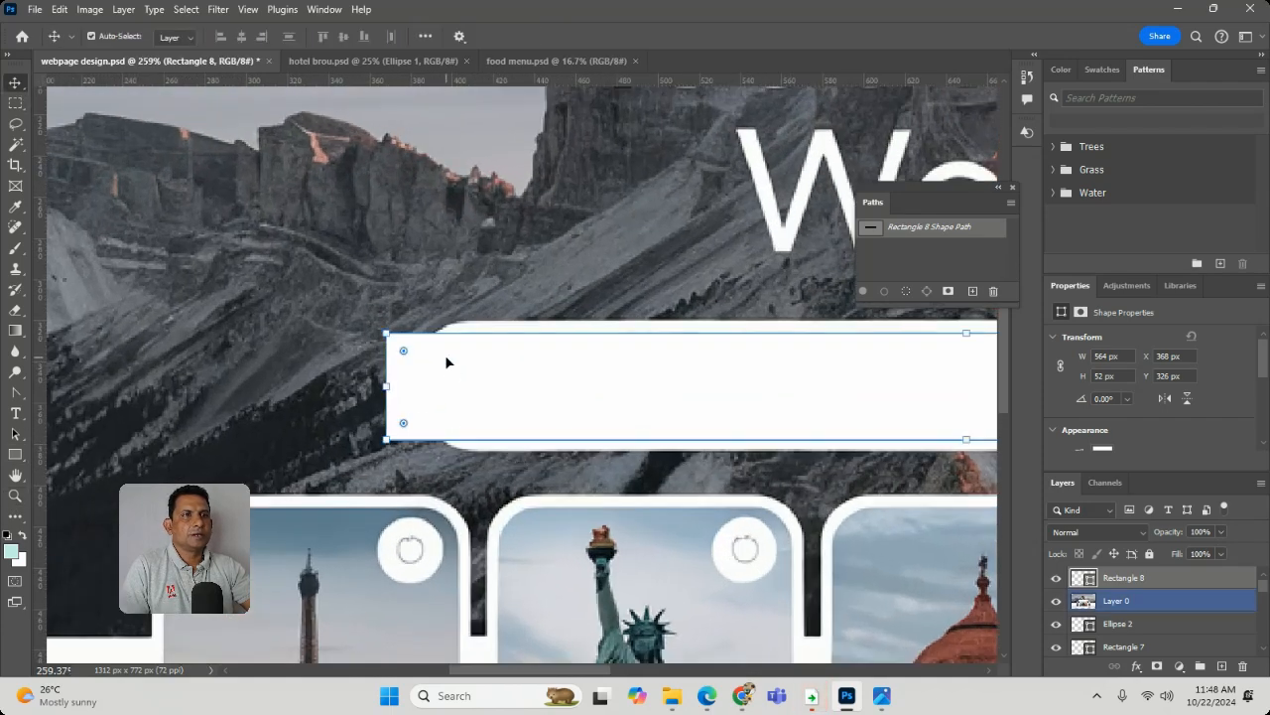
pyautogui.moveTo(402, 349); pyautogui.dragTo(458, 349)
pyautogui.moveTo(576, 412); pyautogui.dragTo(614, 396)
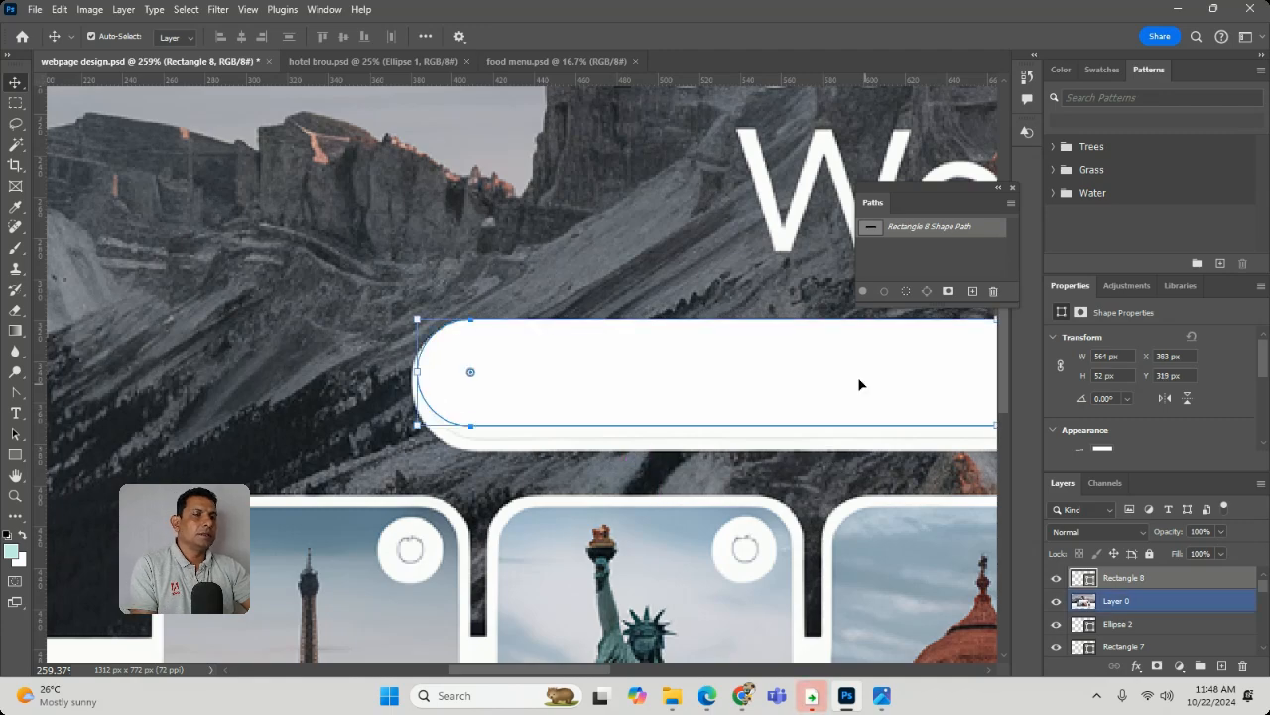
# - Stretch the white rounded rectangle down to the search bar's lower edge, 63 px high, and delete its layer
pyautogui.hscroll(5, 859, 385)
pyautogui.scroll(-2, 859, 385)
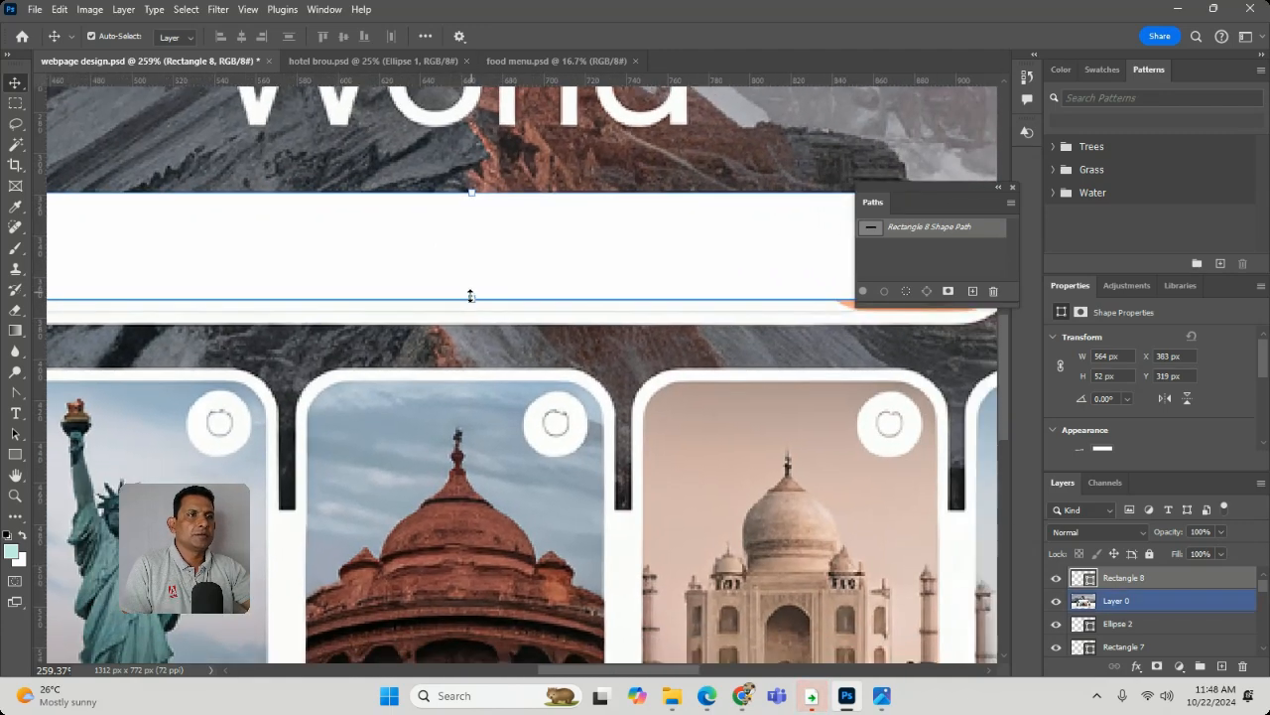
pyautogui.moveTo(470, 296); pyautogui.dragTo(473, 323)
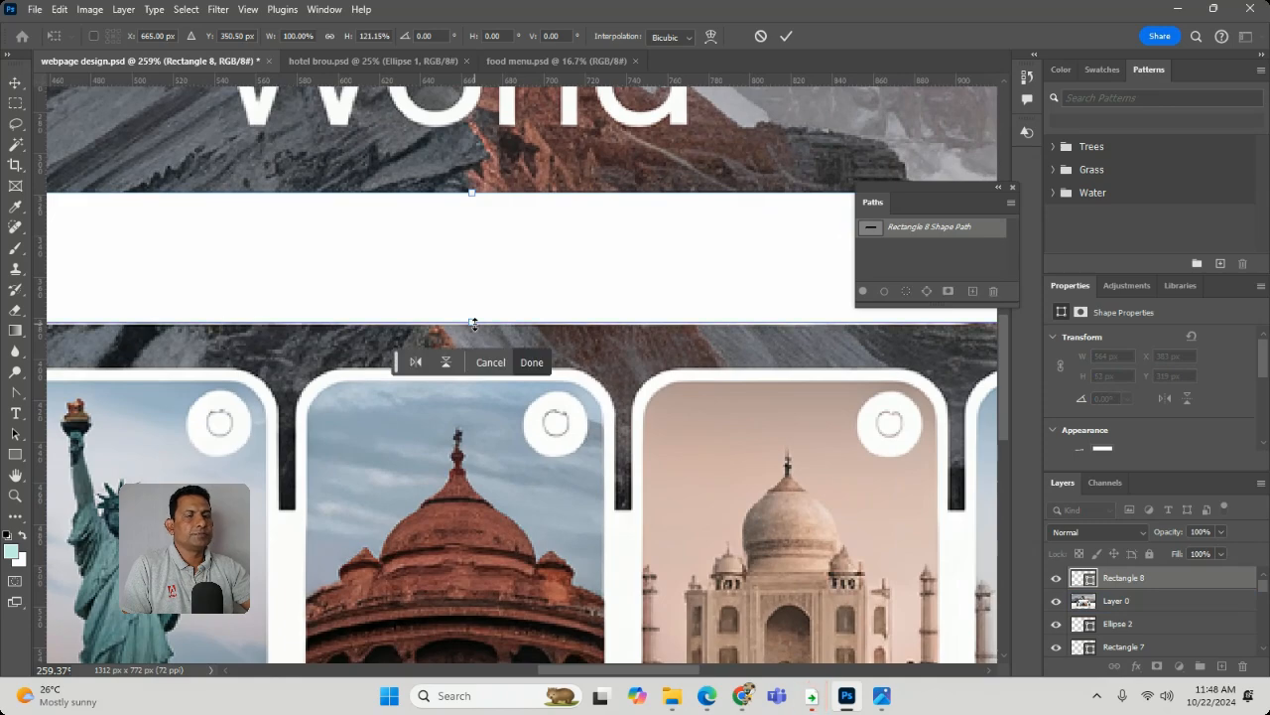
pyautogui.hotkey('ctrl', '-')
pyautogui.hotkey('ctrl', '-')
pyautogui.hotkey('ctrl', '-')
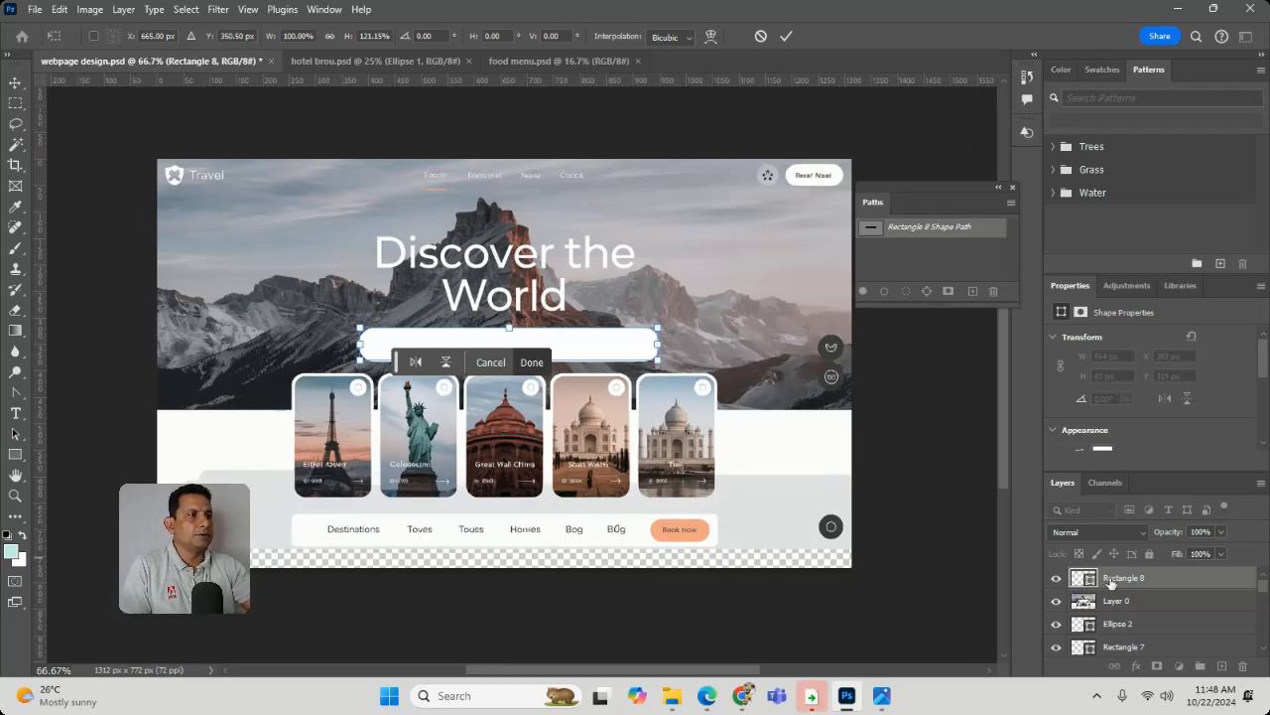
pyautogui.press('Return')
pyautogui.click(1245, 666)
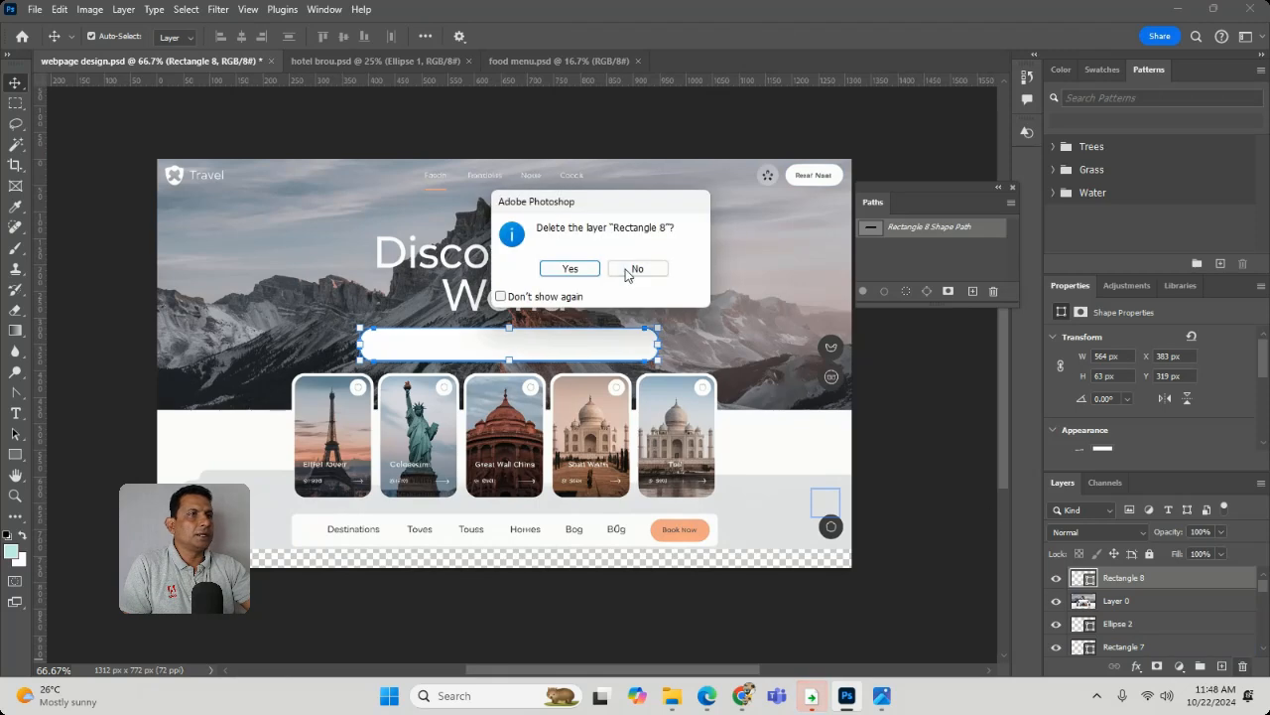
pyautogui.click(594, 269)
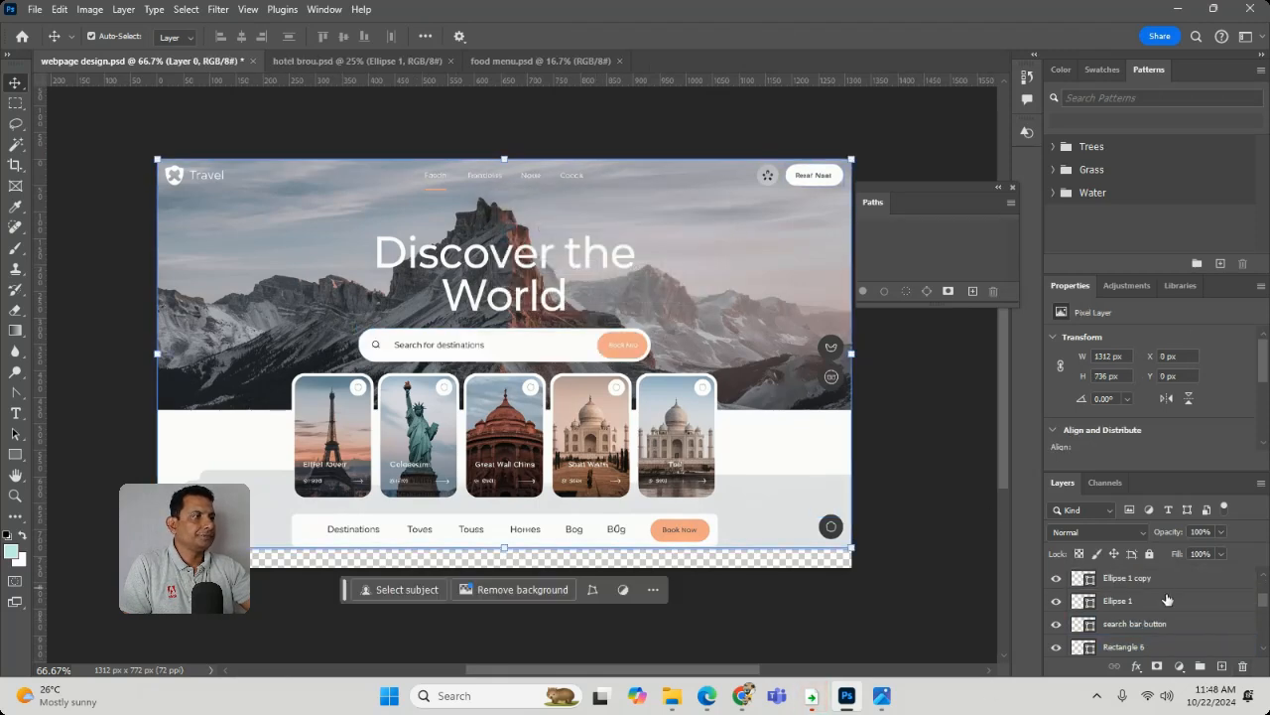
# - Hide the reference image on Layer 0 so only the placeholder shapes show
pyautogui.scroll(-5, 1161, 605)
pyautogui.click(1168, 598)
pyautogui.scroll(6, 1168, 599)
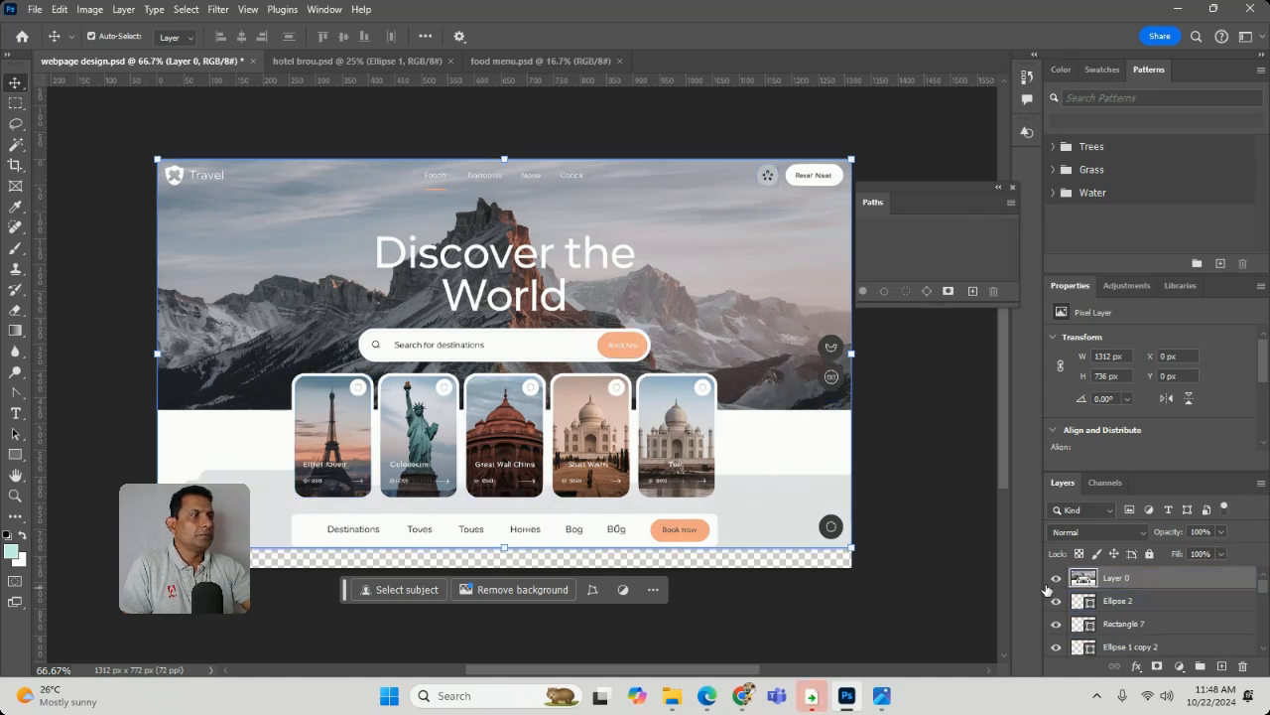
pyautogui.click(1056, 578)
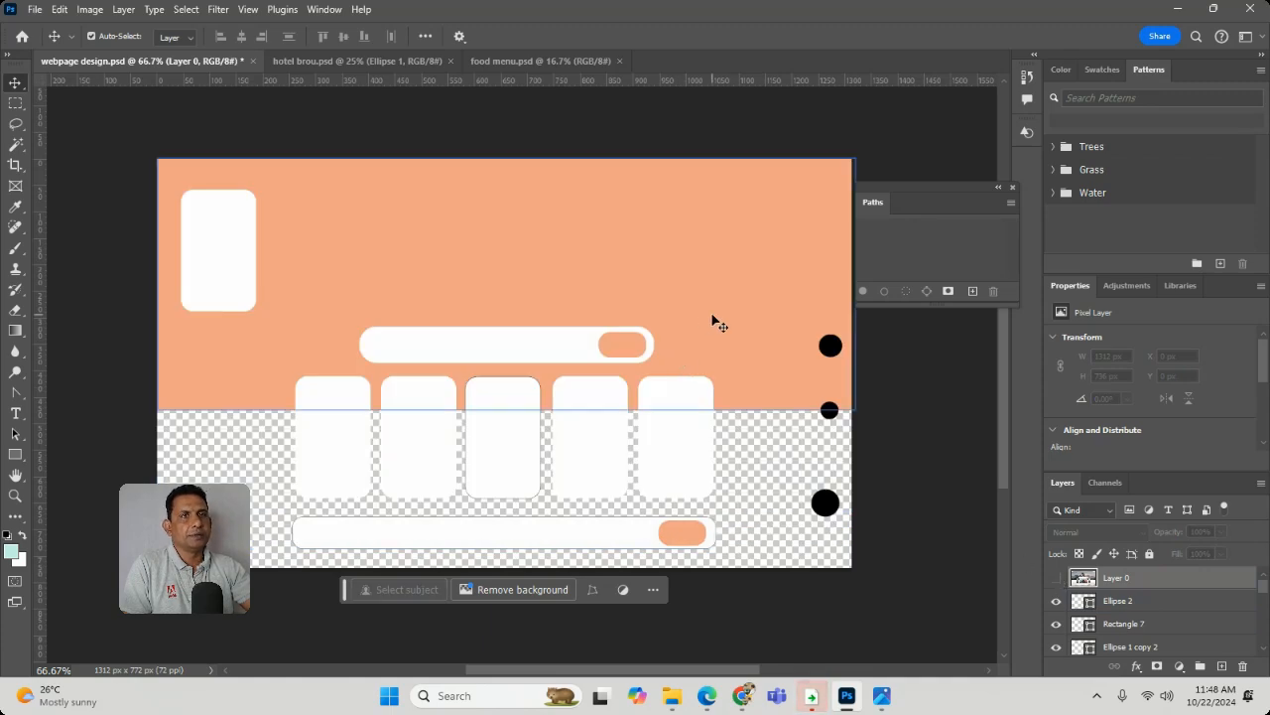
# - Place the background image as an embedded object and stretch it over the orange header area to about 1318 × 475 px
pyautogui.click(34, 9)
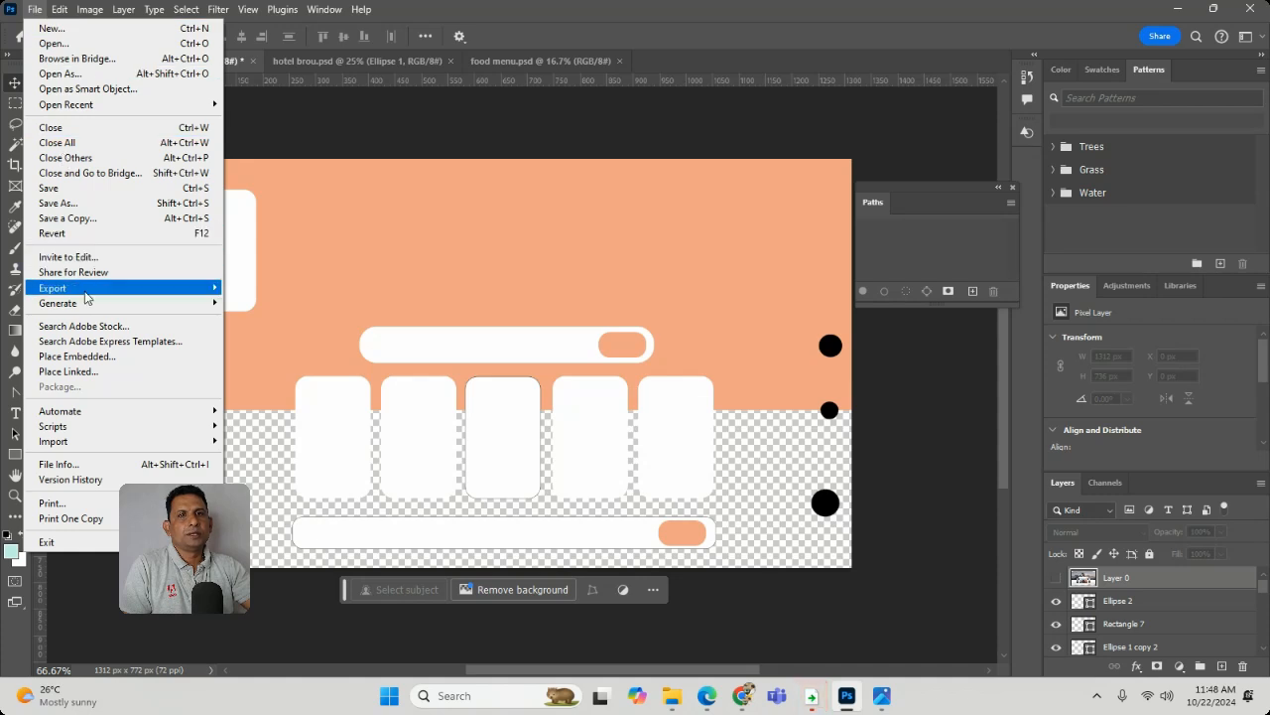
pyautogui.click(103, 357)
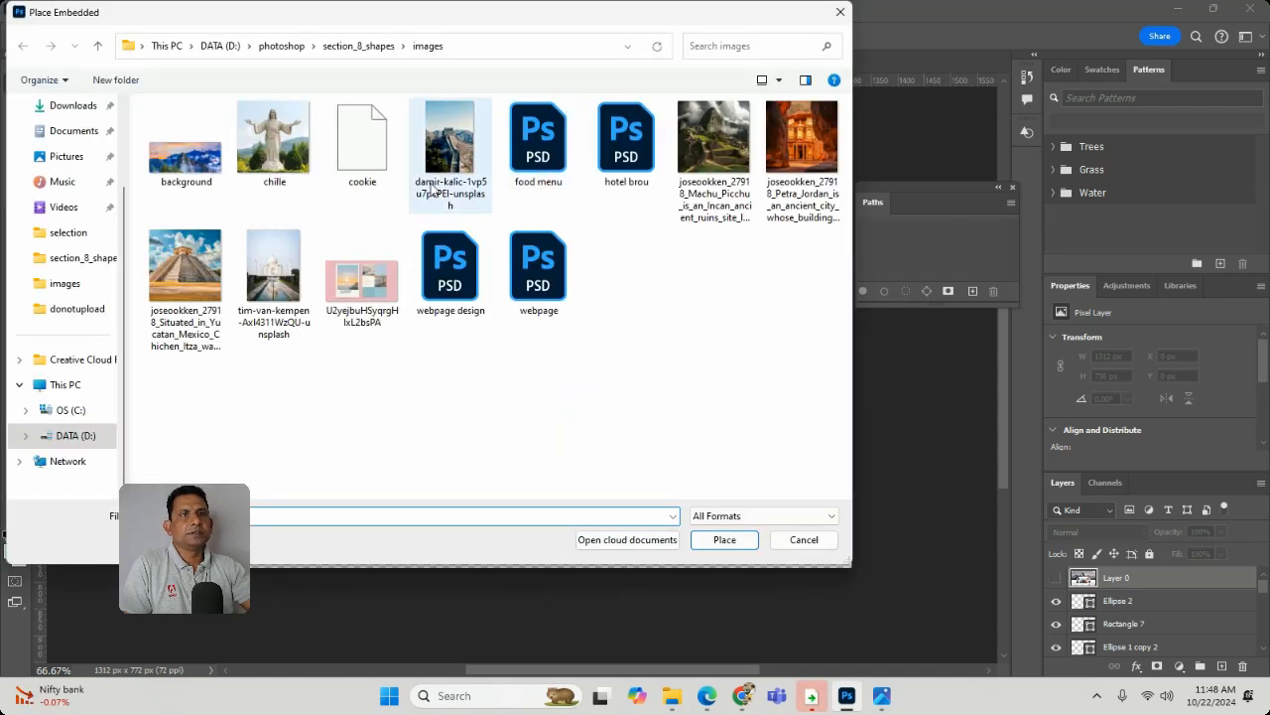
pyautogui.doubleClick(163, 162)
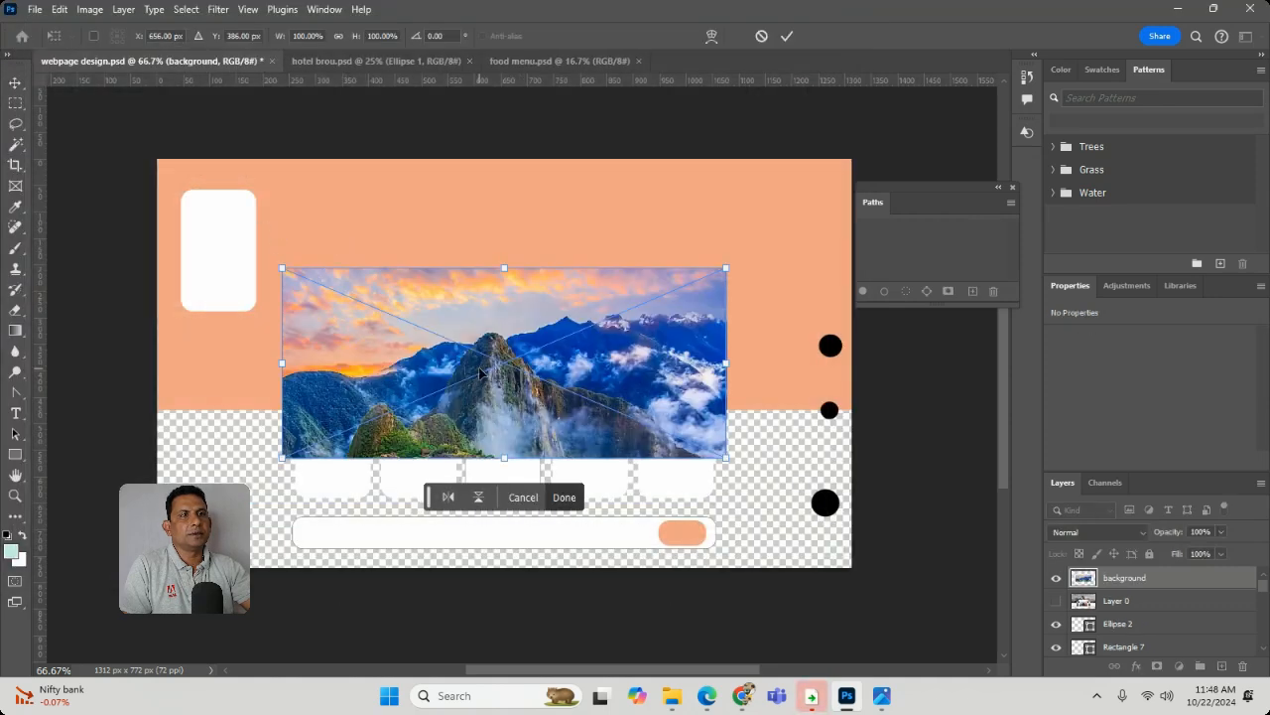
pyautogui.moveTo(462, 369); pyautogui.dragTo(353, 262)
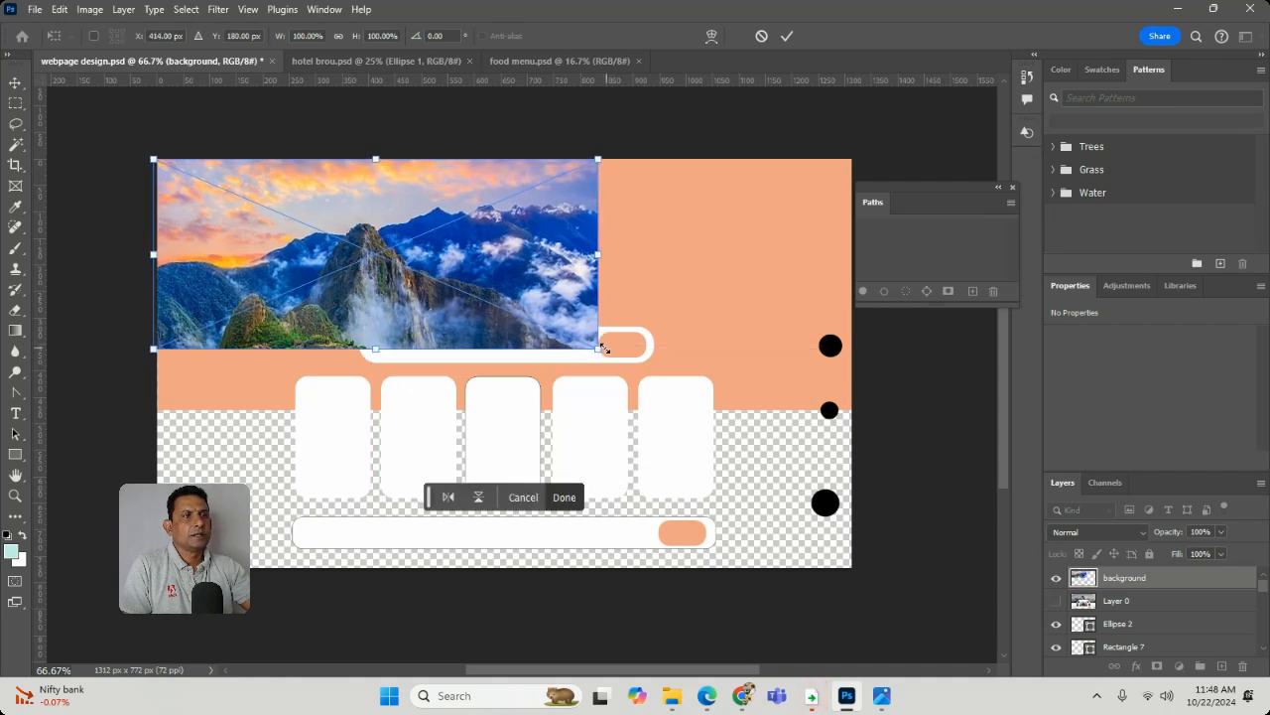
pyautogui.moveTo(604, 350); pyautogui.dragTo(850, 414)
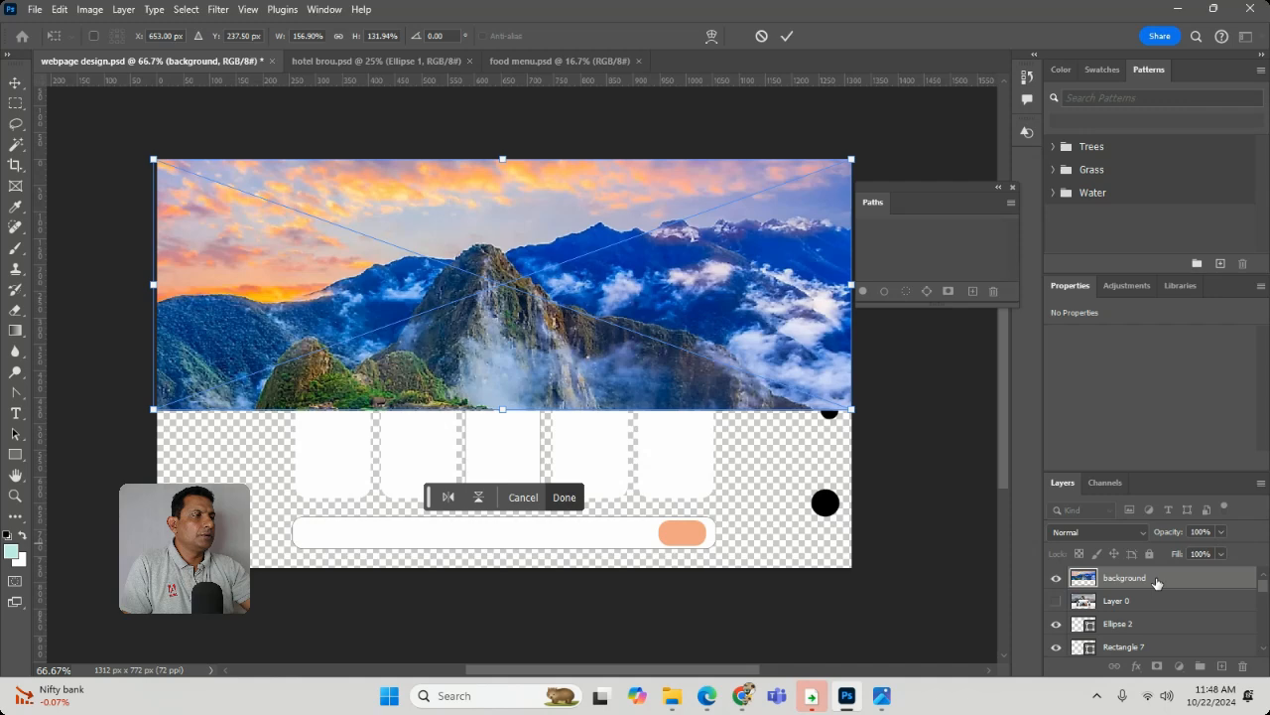
pyautogui.scroll(-1, 1156, 583)
pyautogui.moveTo(1156, 582); pyautogui.dragTo(1161, 699)
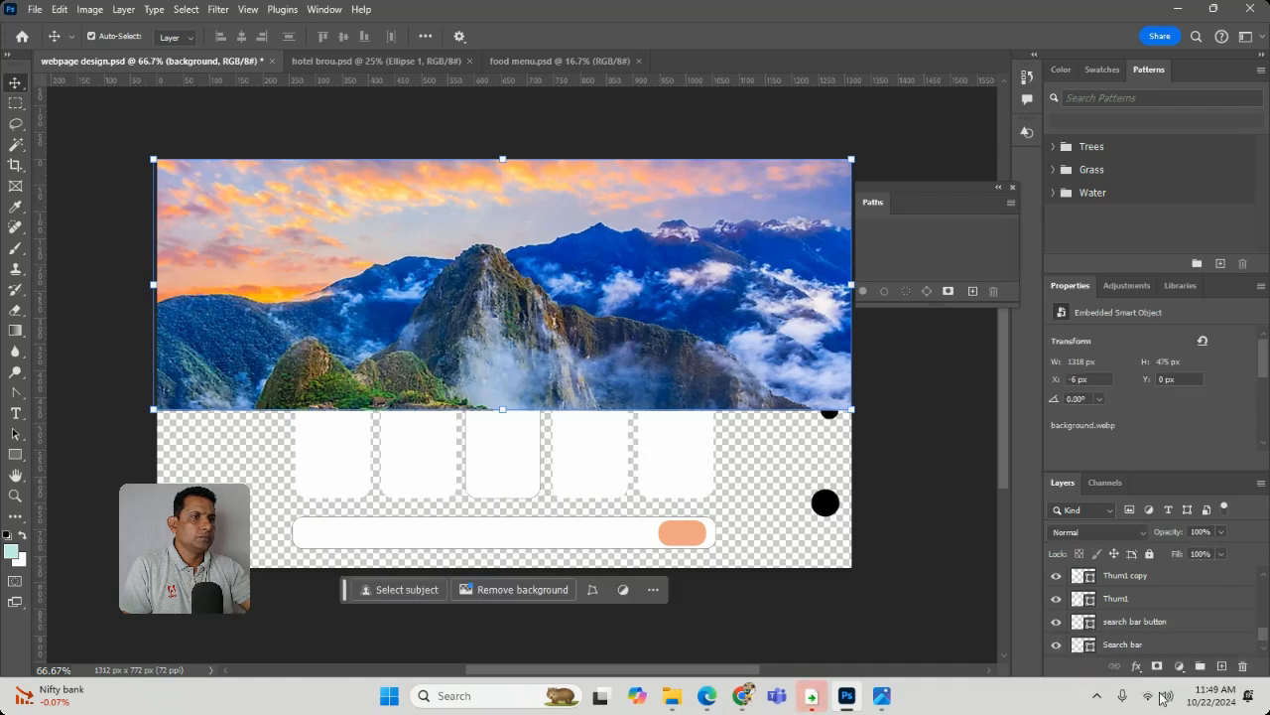
pyautogui.hotkey('ctrl', 'shift', "'")
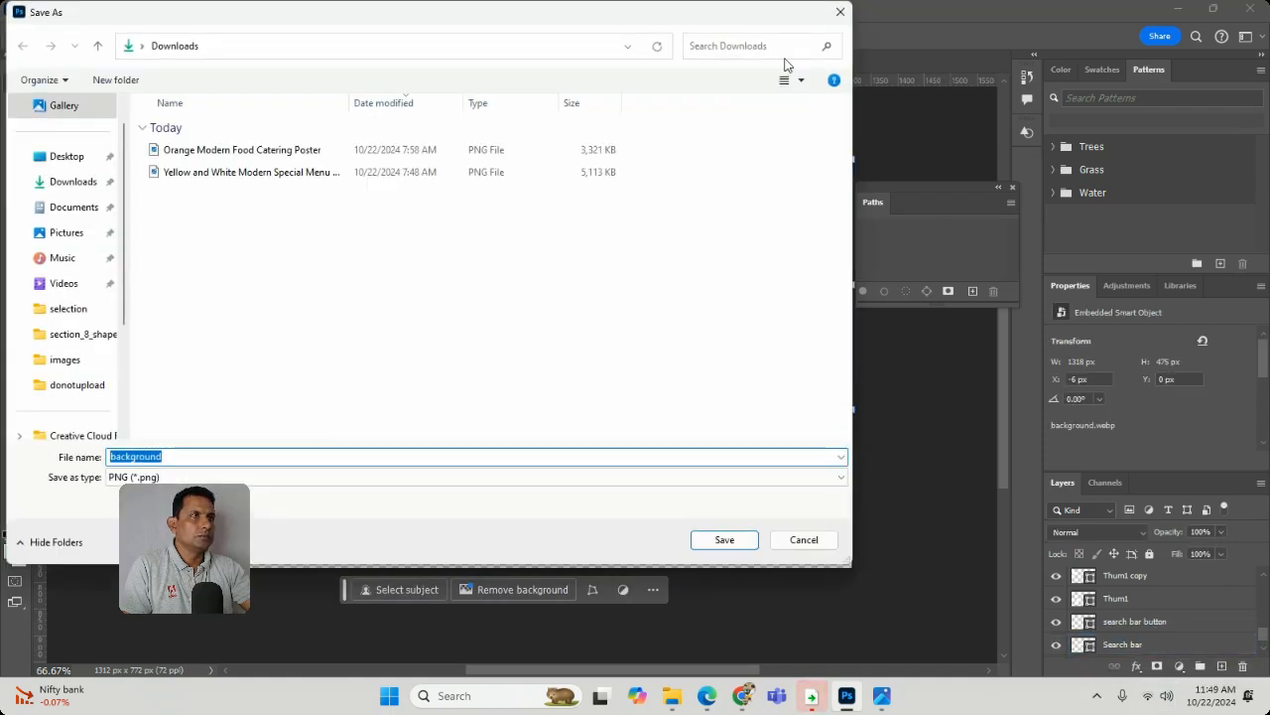
pyautogui.click(817, 539)
pyautogui.scroll(-1, 1200, 608)
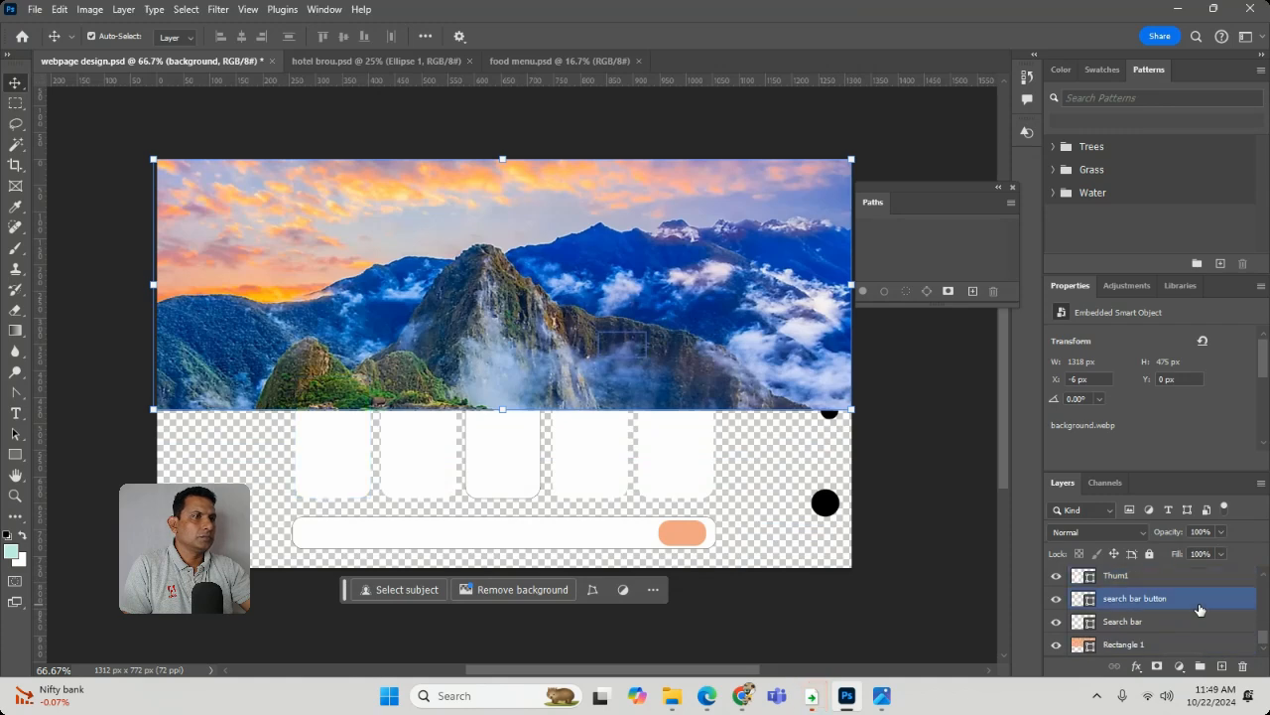
pyautogui.scroll(5, 1211, 622)
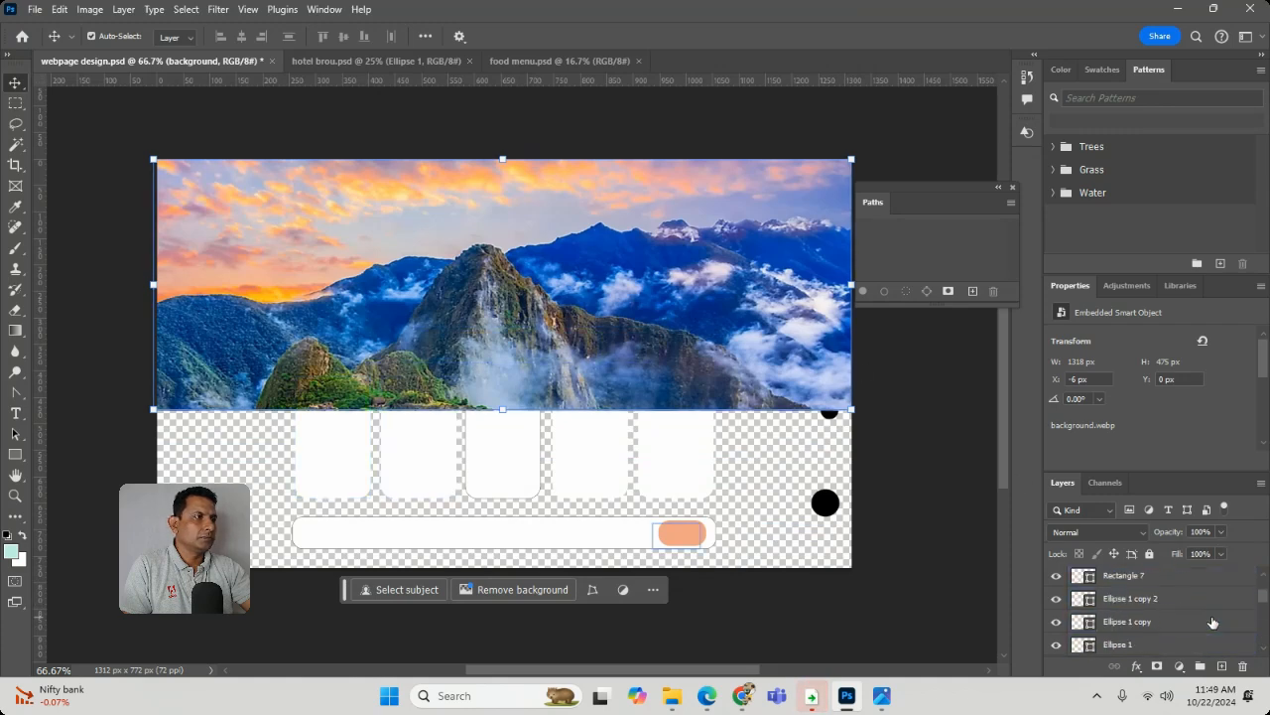
pyautogui.doubleClick(1125, 577)
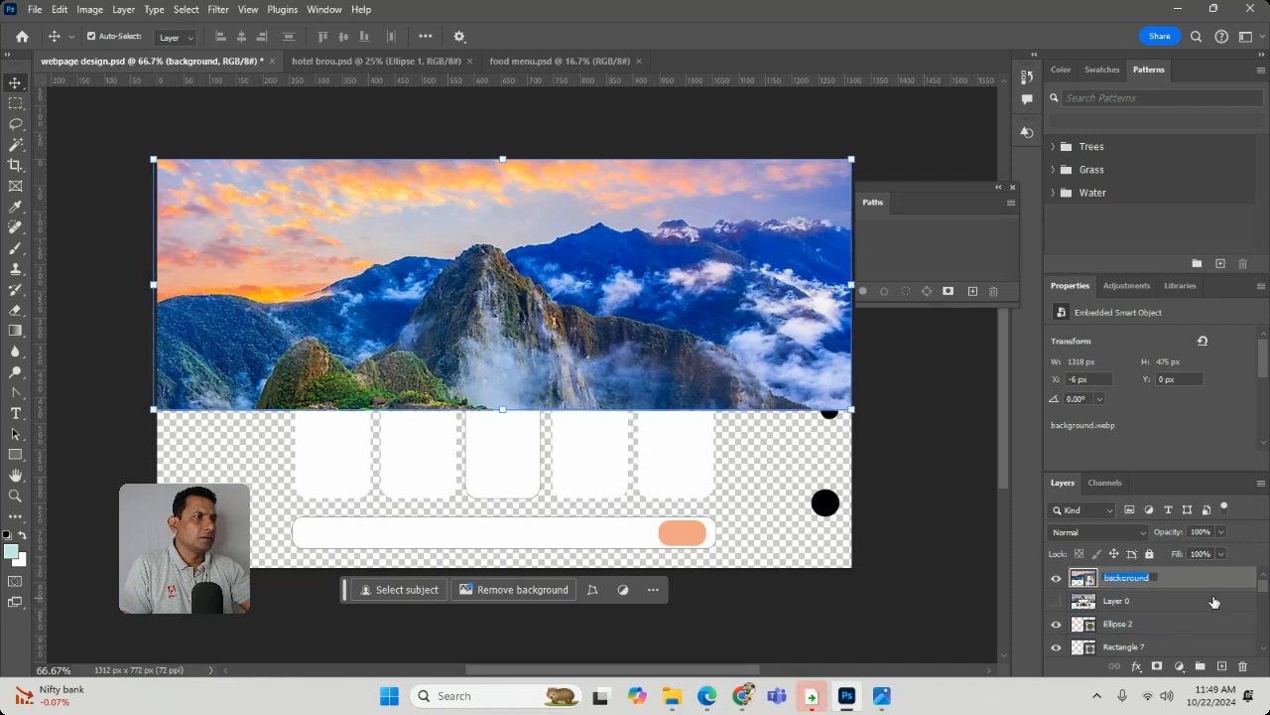
pyautogui.click(1205, 577)
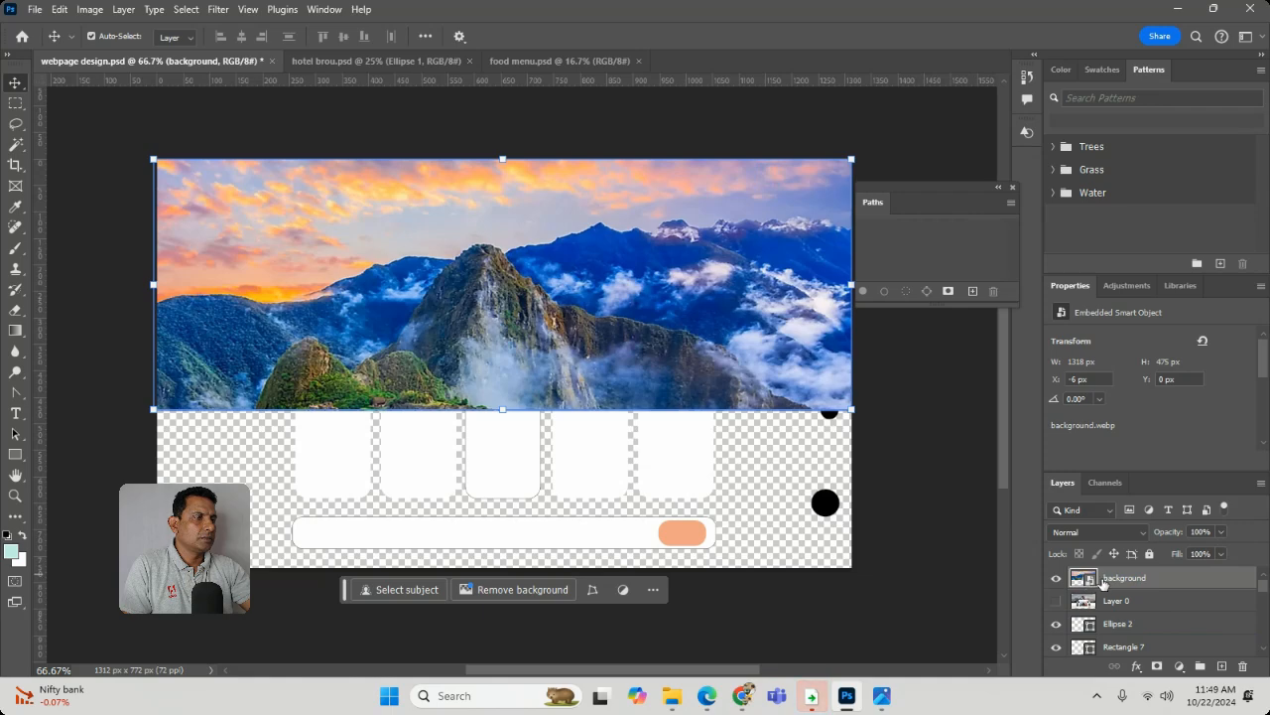
# - Detach the Layers panel, close the overlapping Paths panel and enlarge the Layers panel to show the whole layer stack
pyautogui.moveTo(1063, 482); pyautogui.dragTo(812, 126)
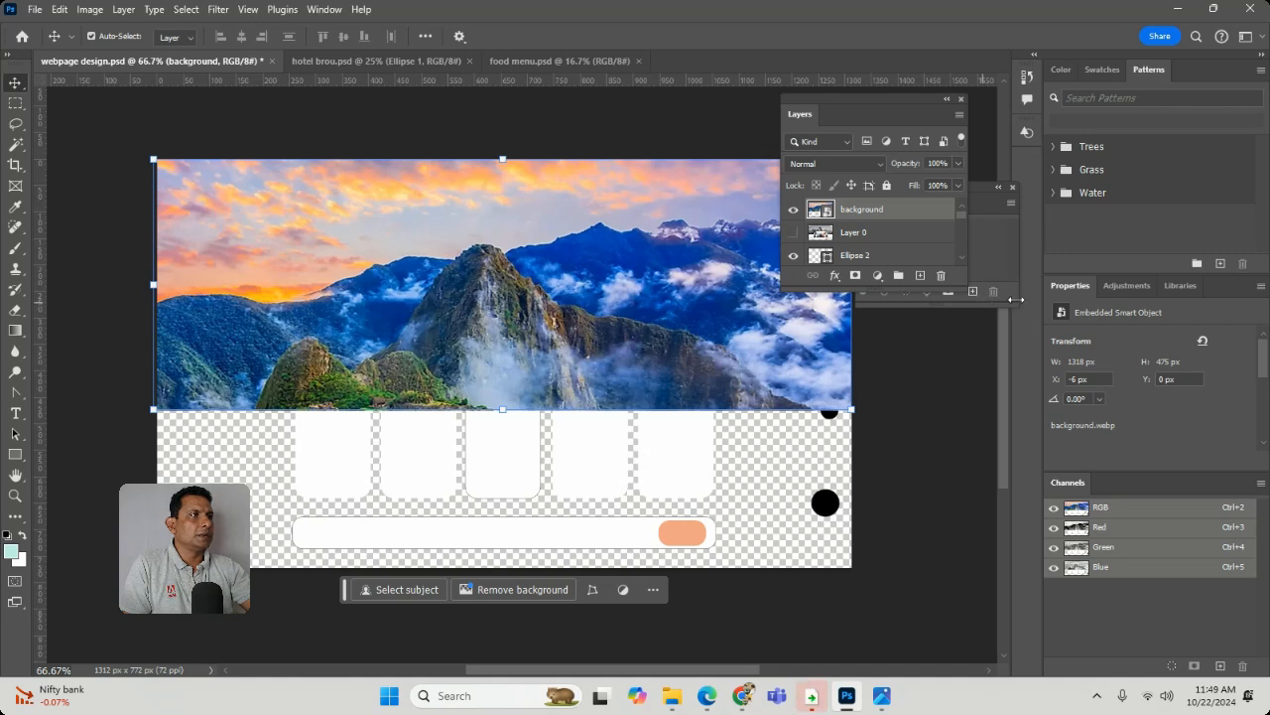
pyautogui.moveTo(1004, 301); pyautogui.dragTo(1005, 488)
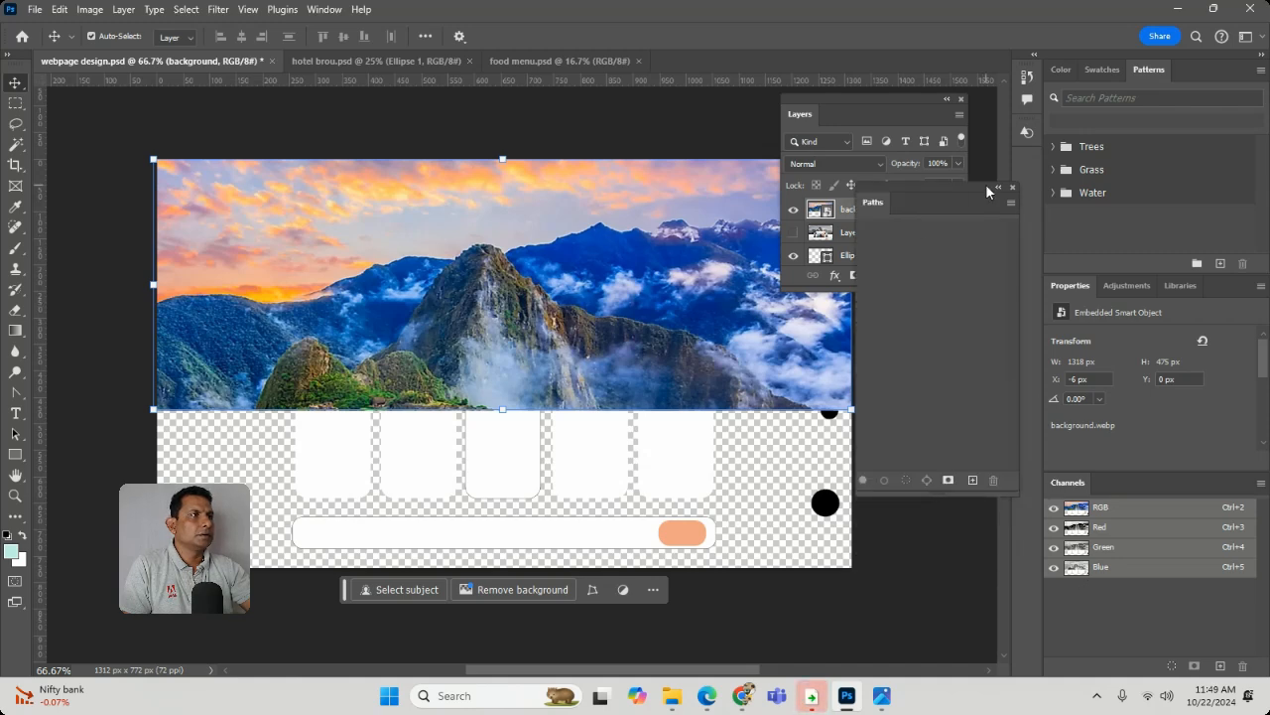
pyautogui.click(1013, 189)
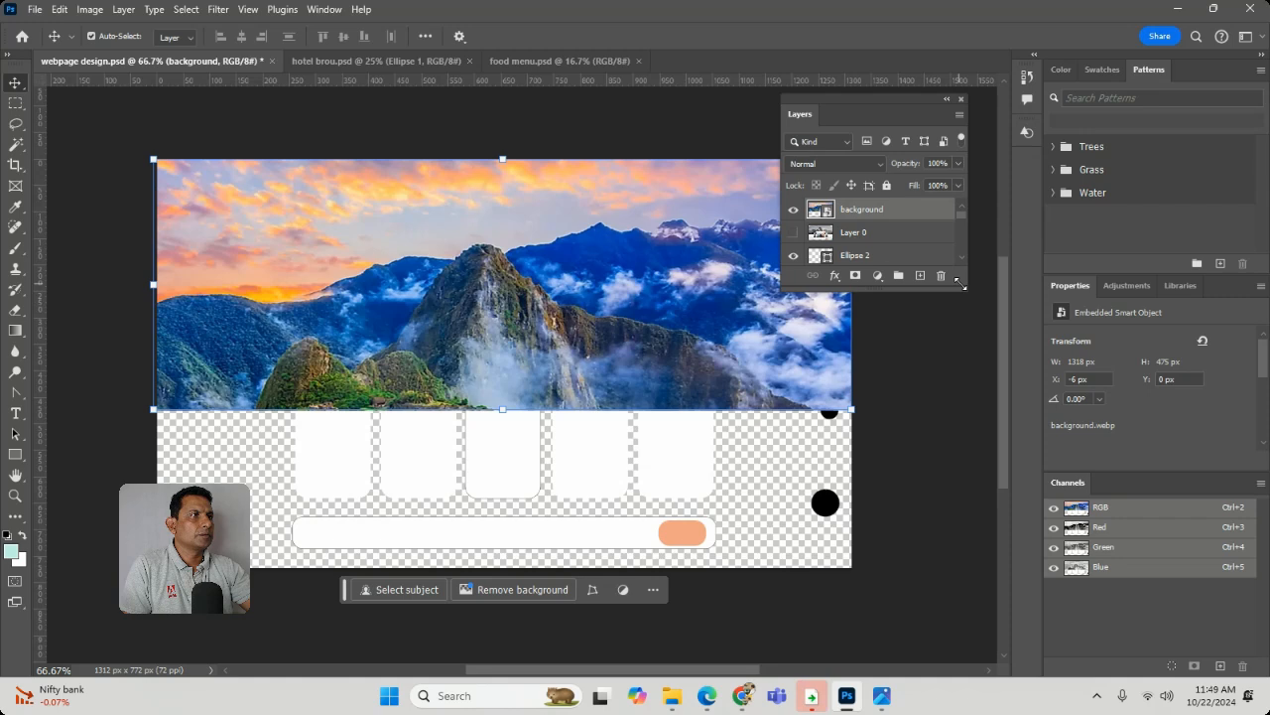
pyautogui.moveTo(960, 285); pyautogui.dragTo(1082, 682)
# - Move the background layer between Search bar and Rectangle 1 in the layer stack, and delete the Rectangle 1 layer
pyautogui.moveTo(862, 209); pyautogui.dragTo(884, 601)
pyautogui.click(886, 625)
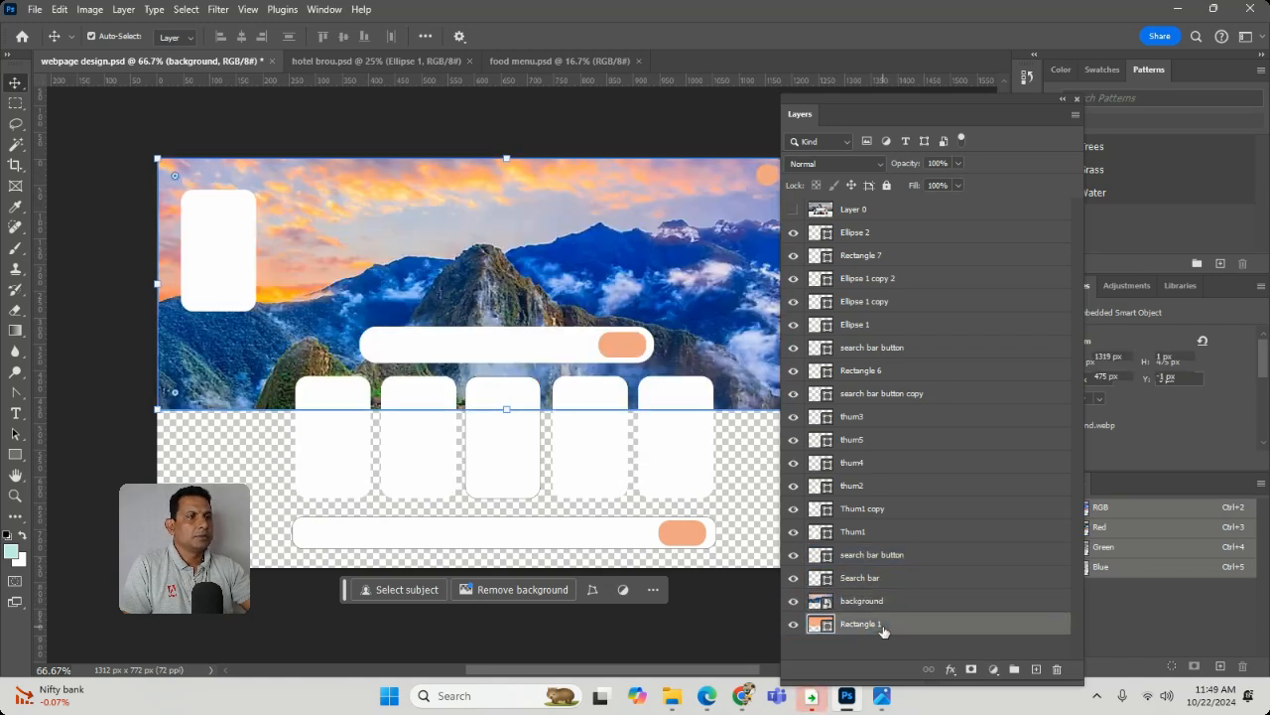
pyautogui.click(1057, 670)
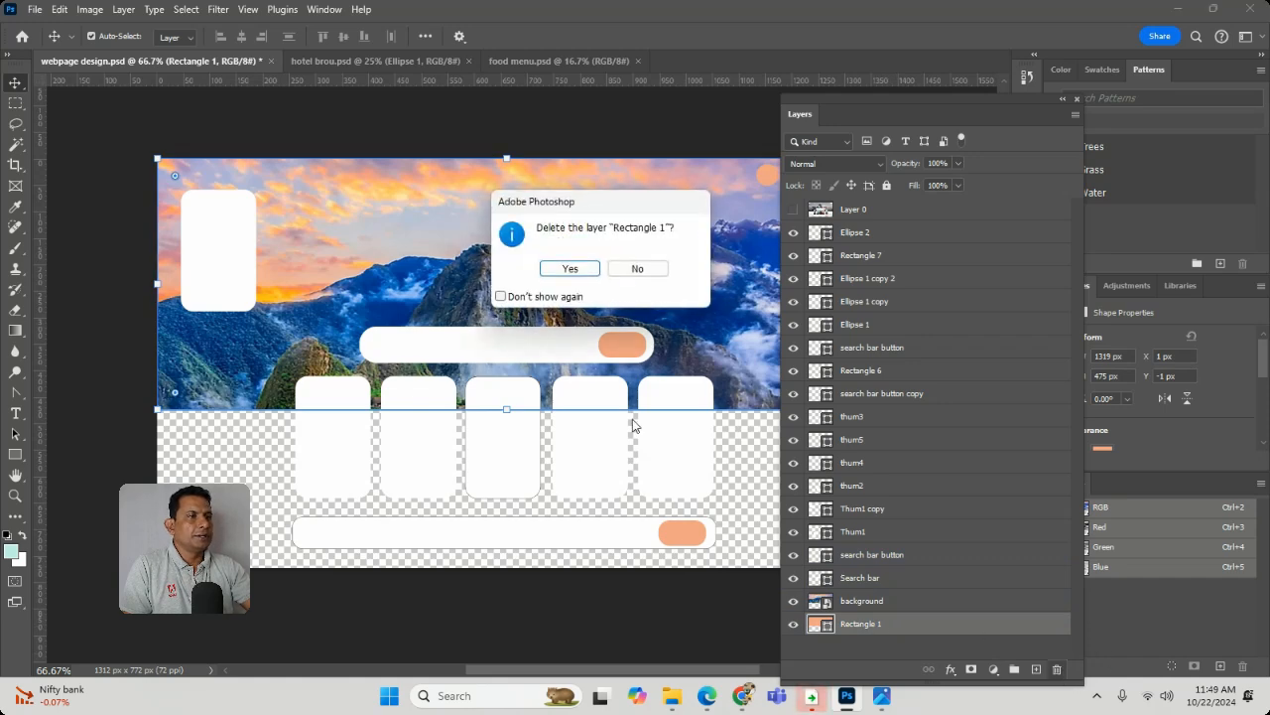
pyautogui.click(571, 270)
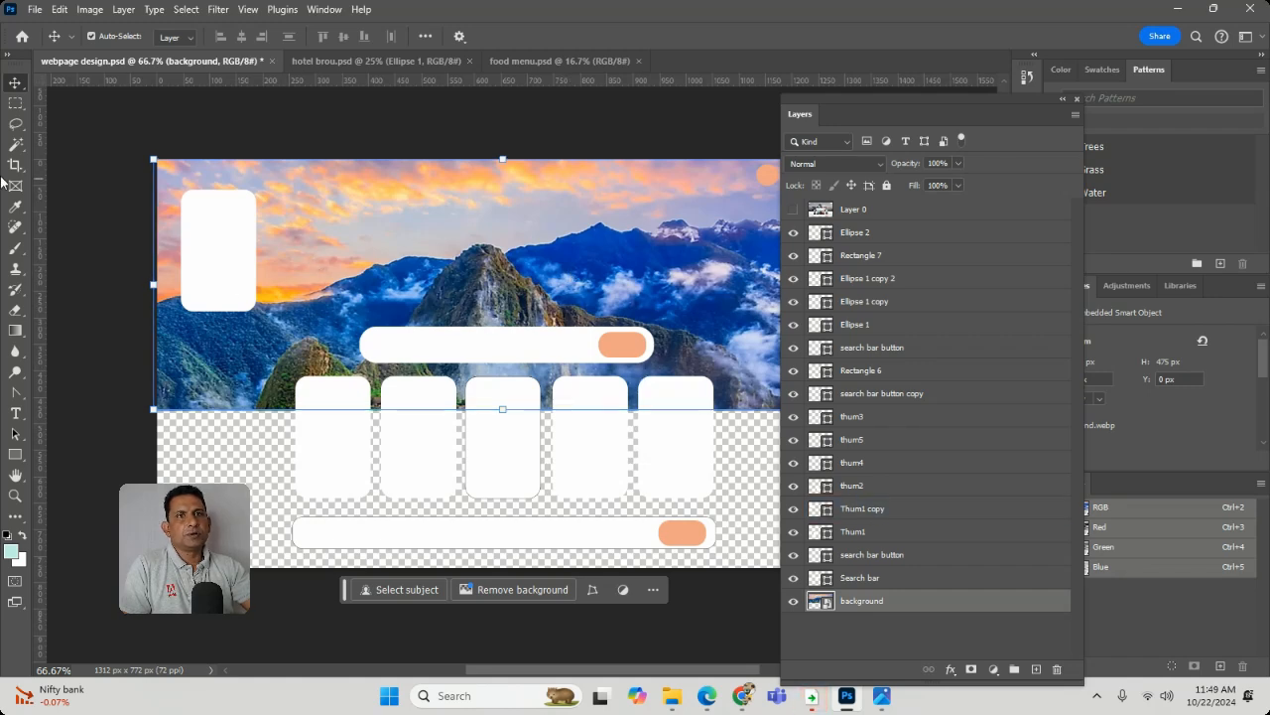
# - Draw a rectangle about 1259 × 301 px across the empty area below the header image, fill it with a gradient, and dock the Layers panel
pyautogui.click(15, 455)
pyautogui.moveTo(156, 408); pyautogui.dragTo(824, 571)
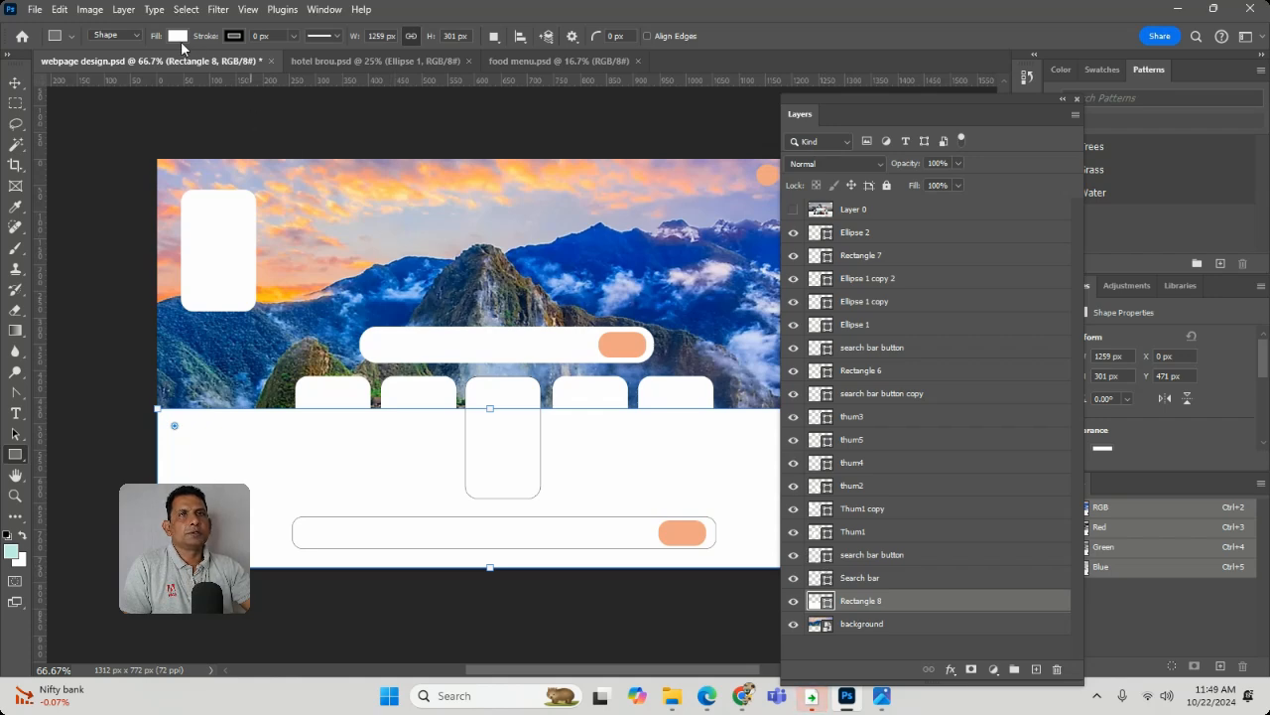
pyautogui.click(178, 37)
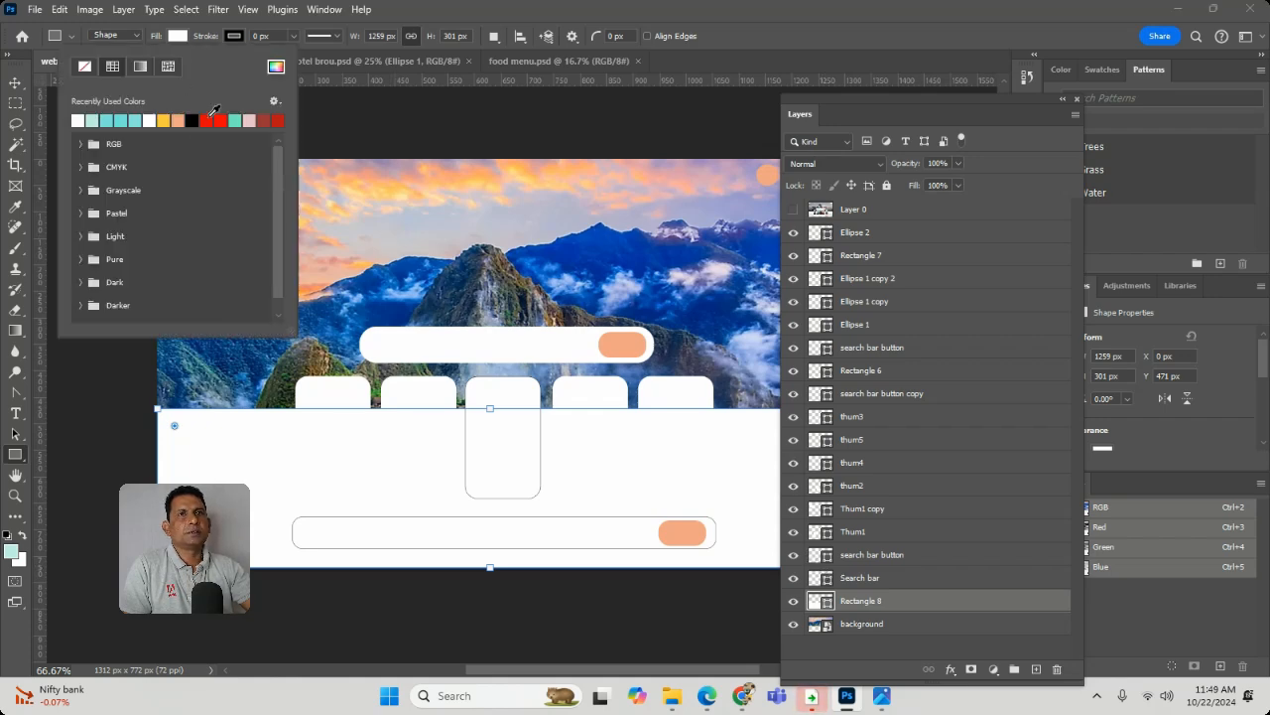
pyautogui.click(139, 66)
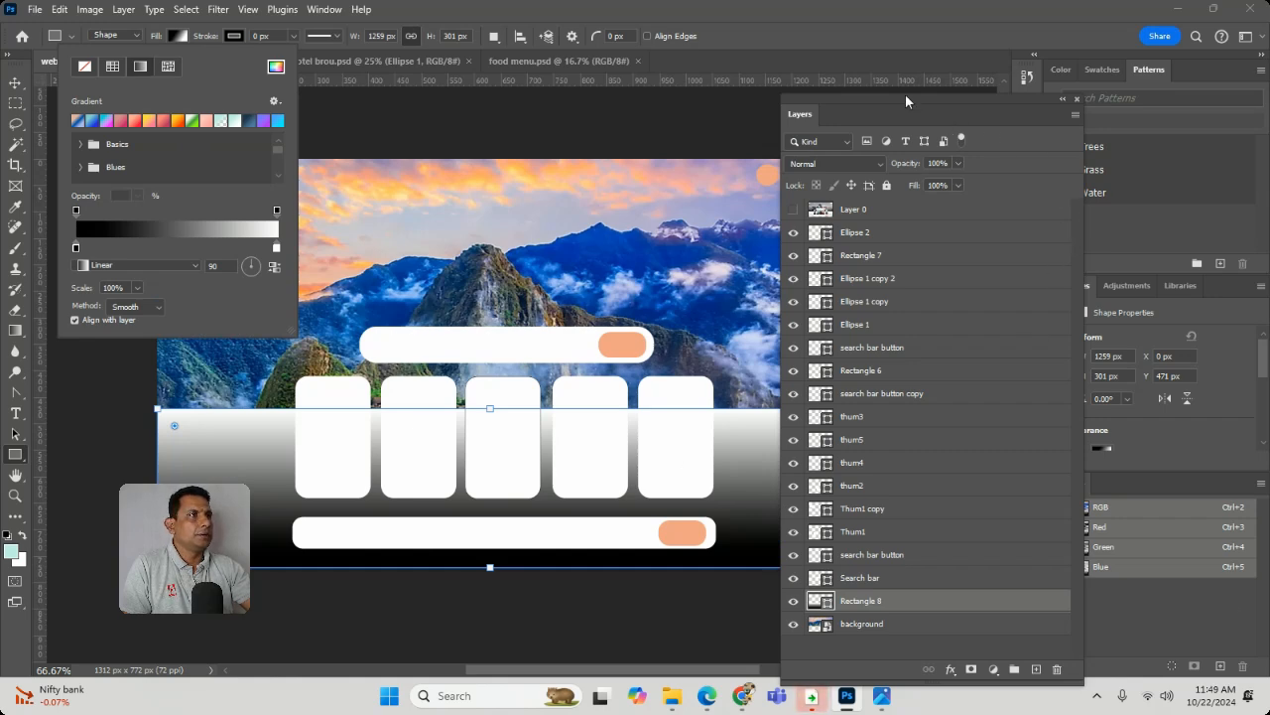
pyautogui.moveTo(903, 94); pyautogui.dragTo(1005, 118)
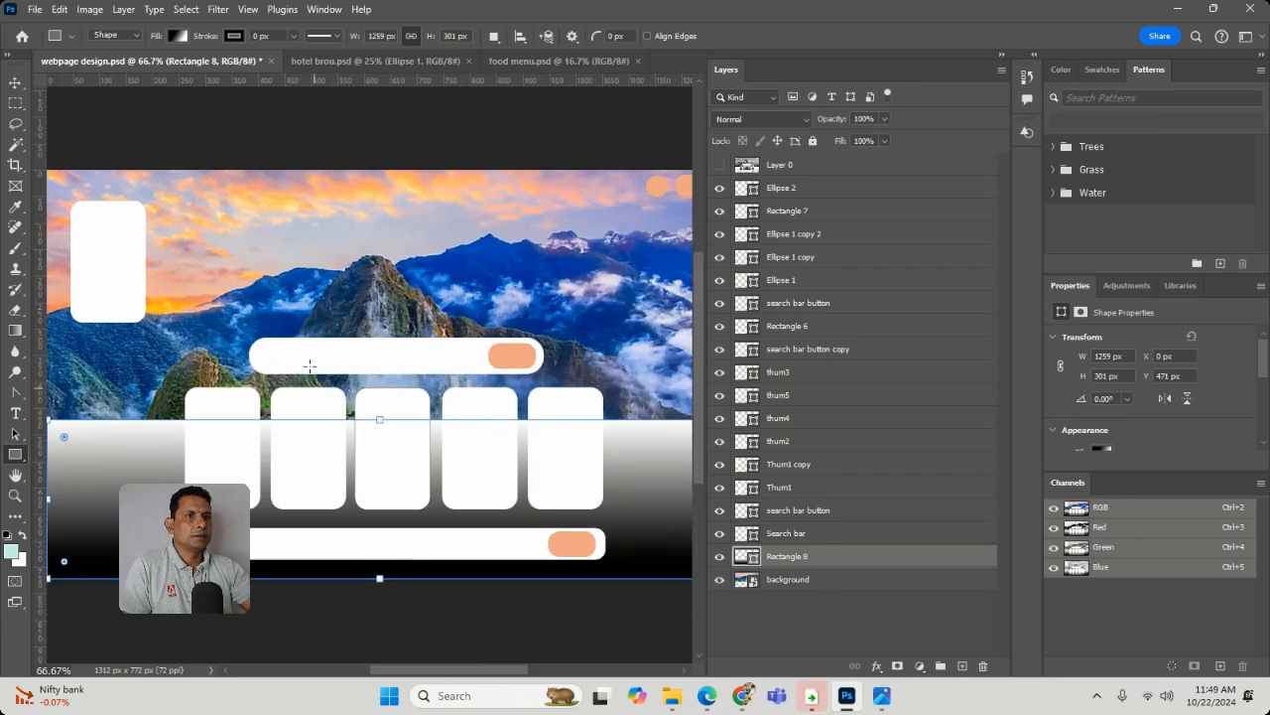
# - Recolour the lower rectangle's gradient with blues sampled from the header image for both end stops and a new stop at location 49
pyautogui.doubleClick(746, 556)
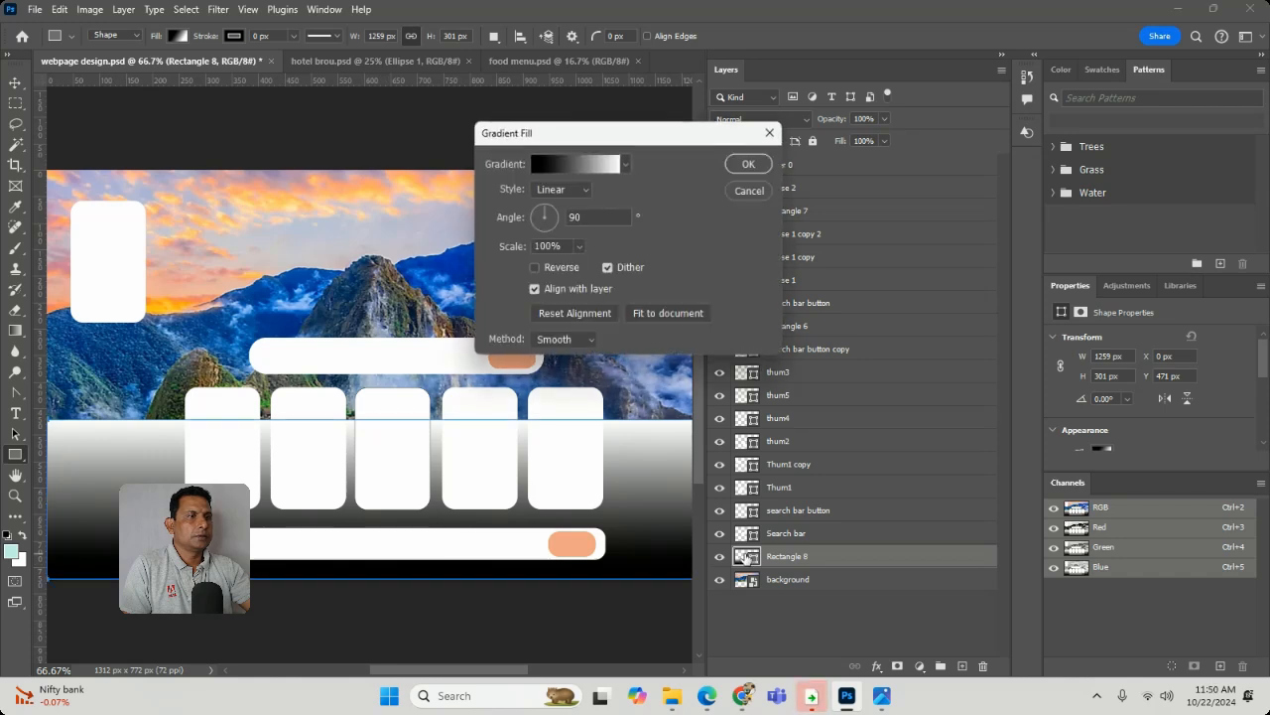
pyautogui.click(560, 159)
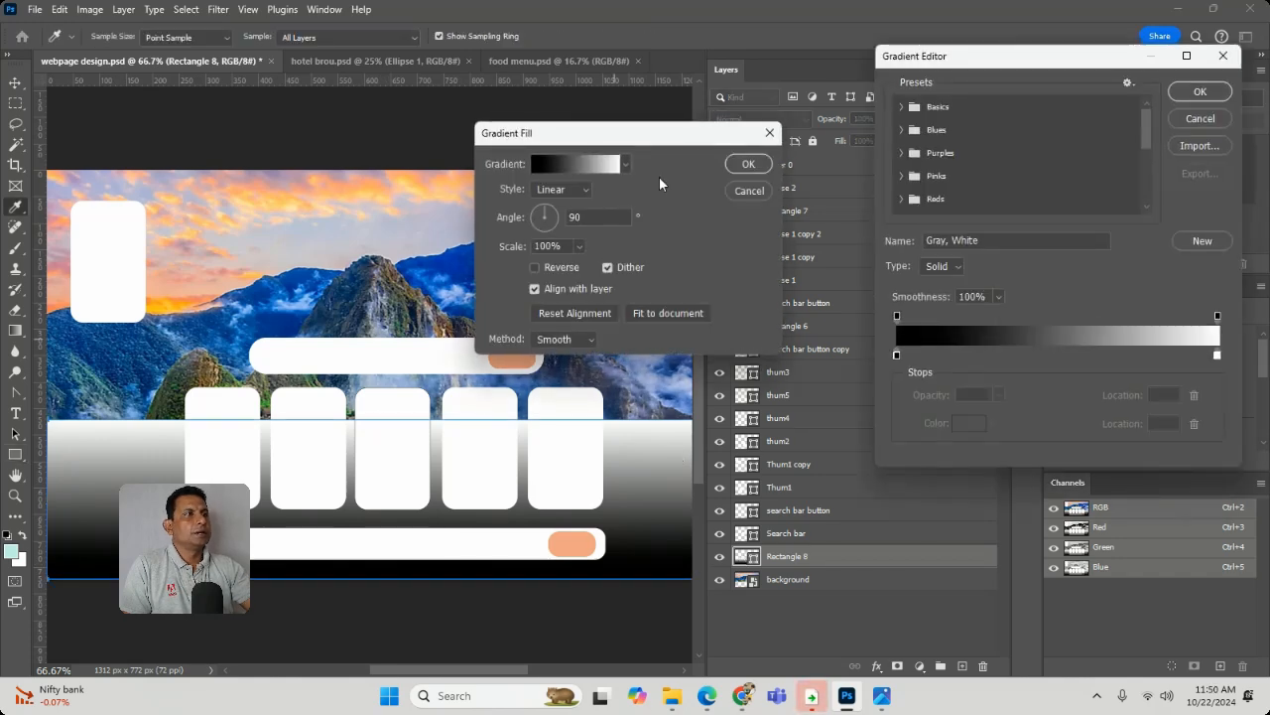
pyautogui.click(896, 355)
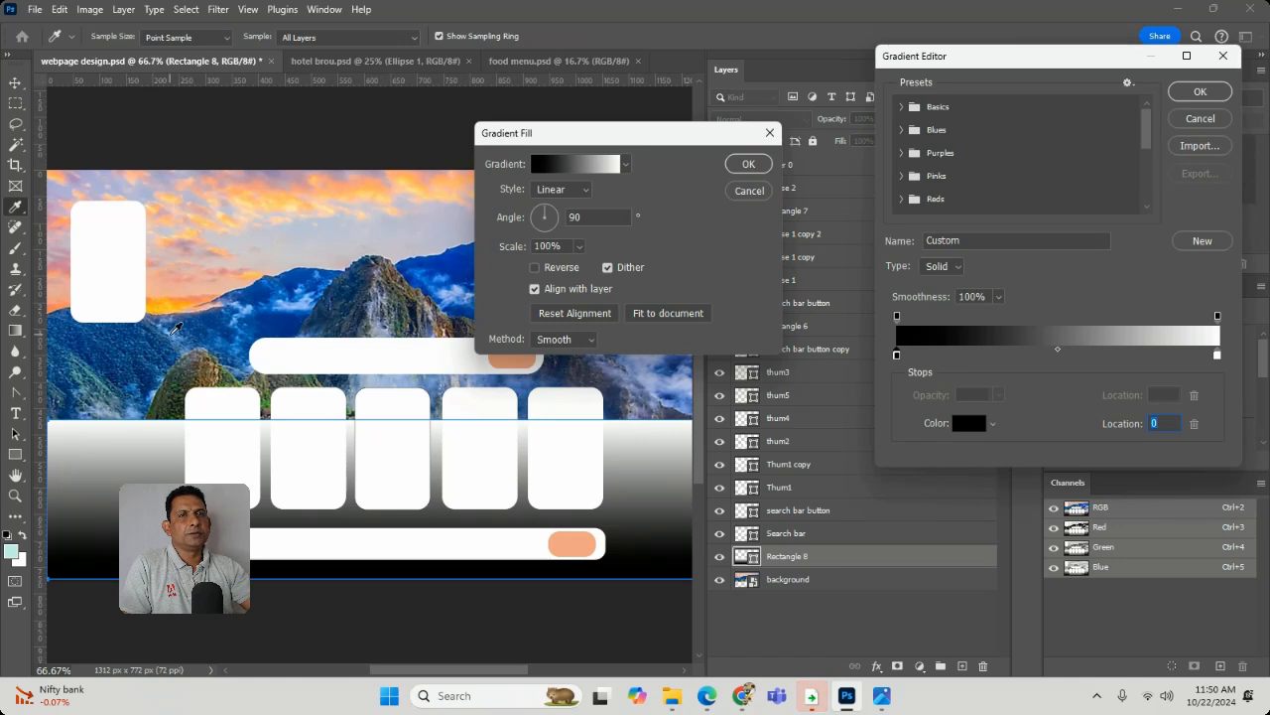
pyautogui.click(173, 335)
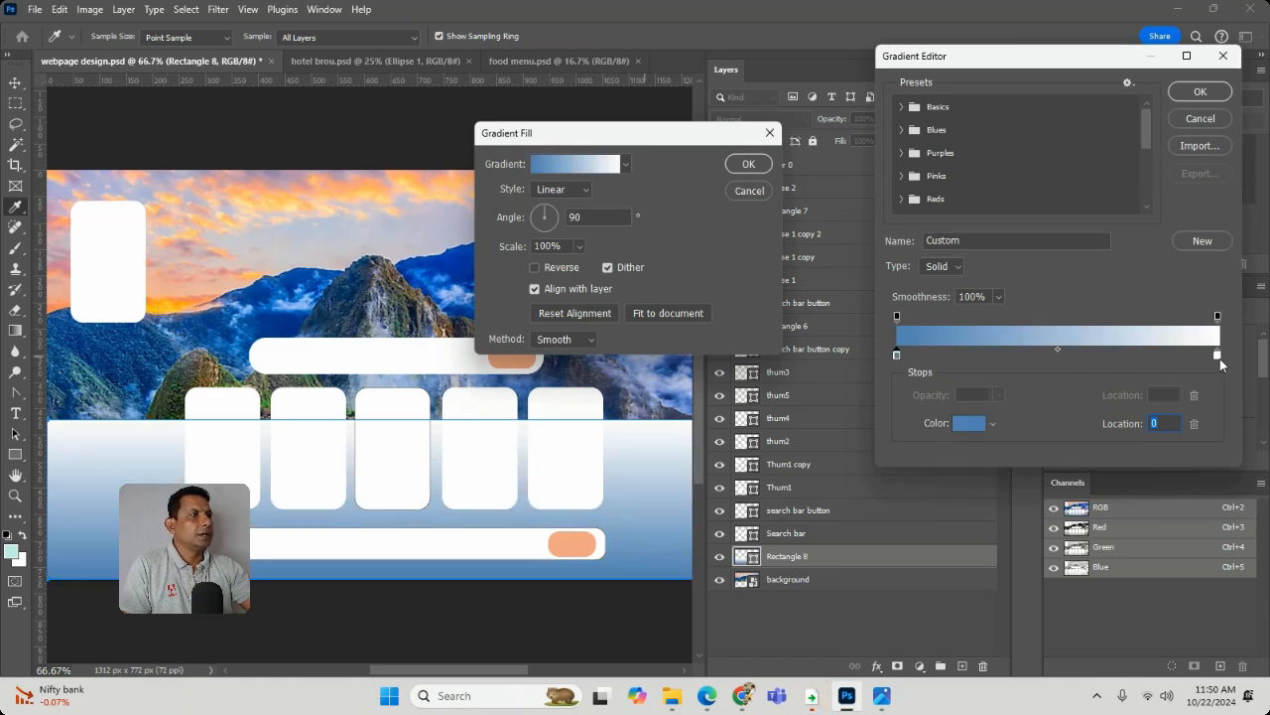
pyautogui.click(1218, 356)
pyautogui.click(432, 271)
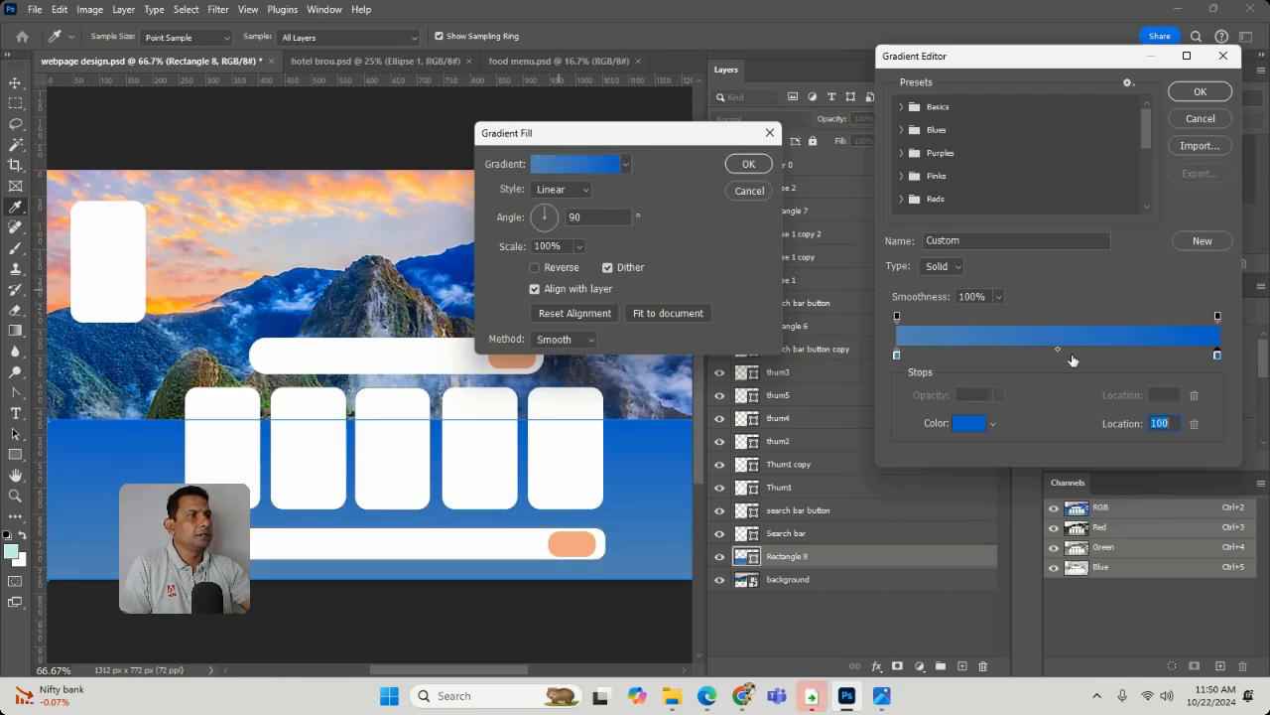
pyautogui.click(1054, 354)
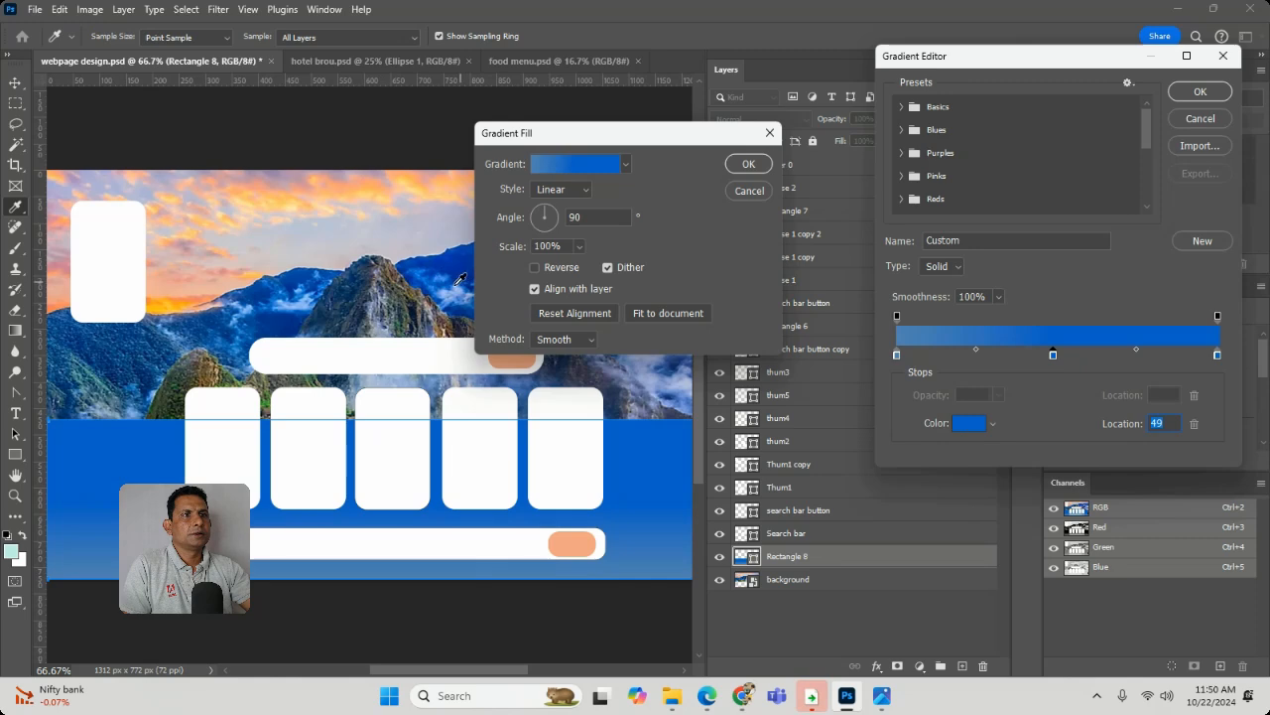
pyautogui.click(459, 280)
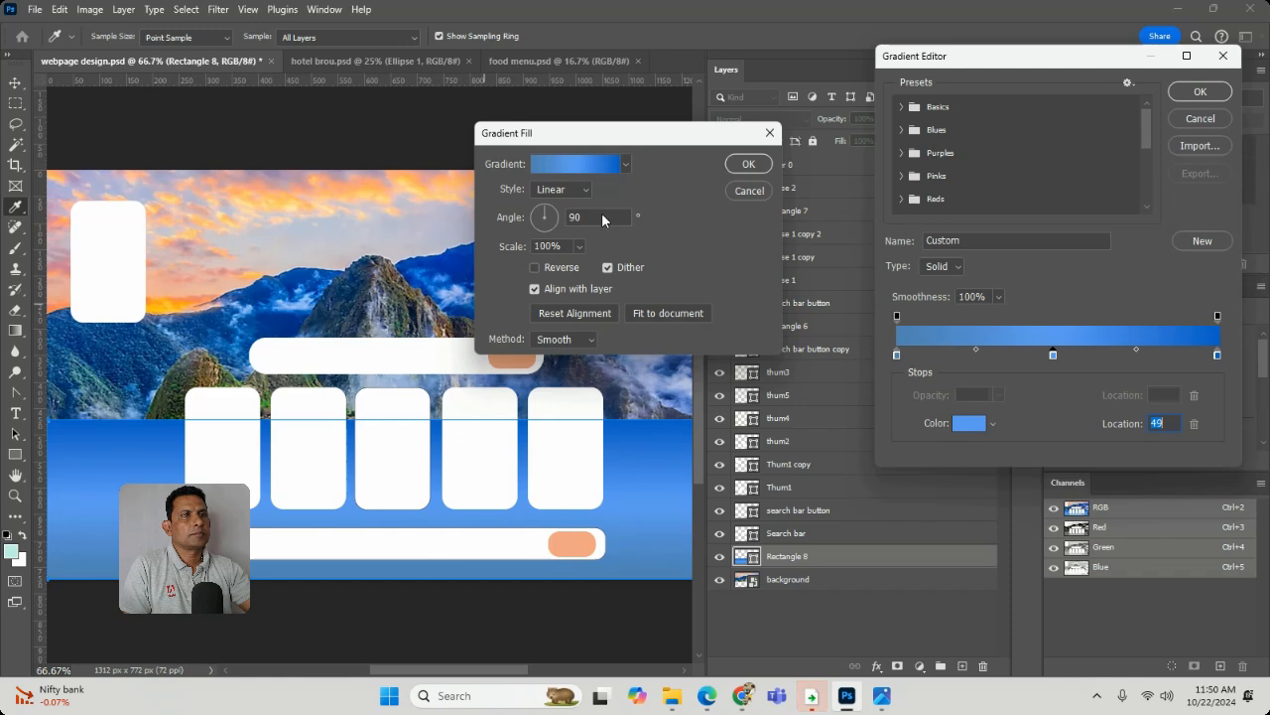
pyautogui.click(1200, 91)
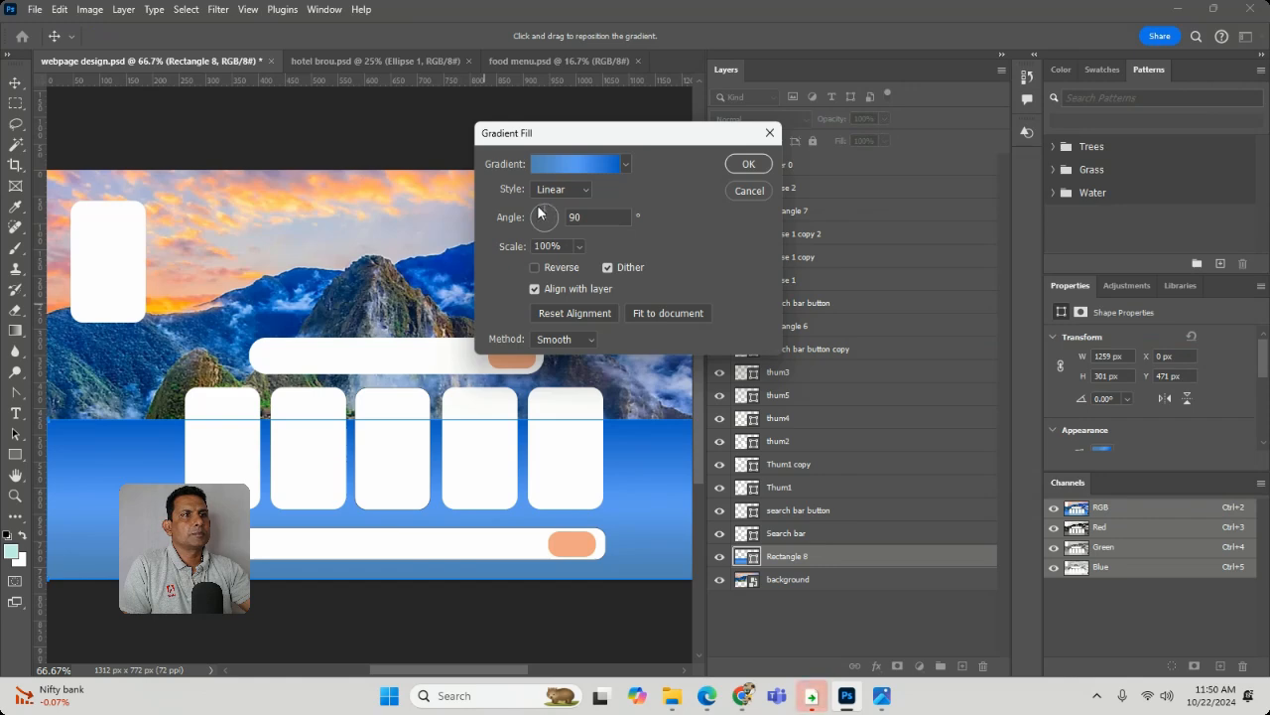
# - Set the lower rectangle's gradient angle to -30.63° and its method to Linear, leaving Reverse off, and apply the fill
pyautogui.moveTo(546, 216); pyautogui.dragTo(573, 240)
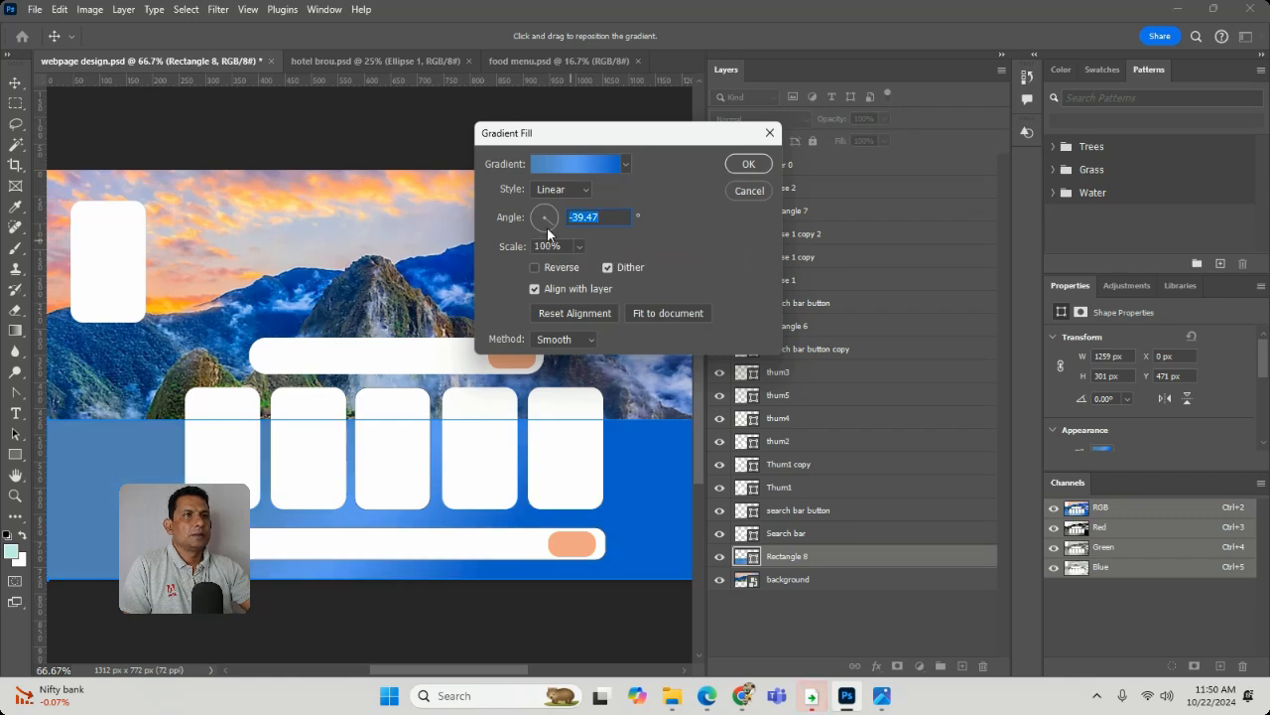
pyautogui.moveTo(548, 233); pyautogui.dragTo(557, 225)
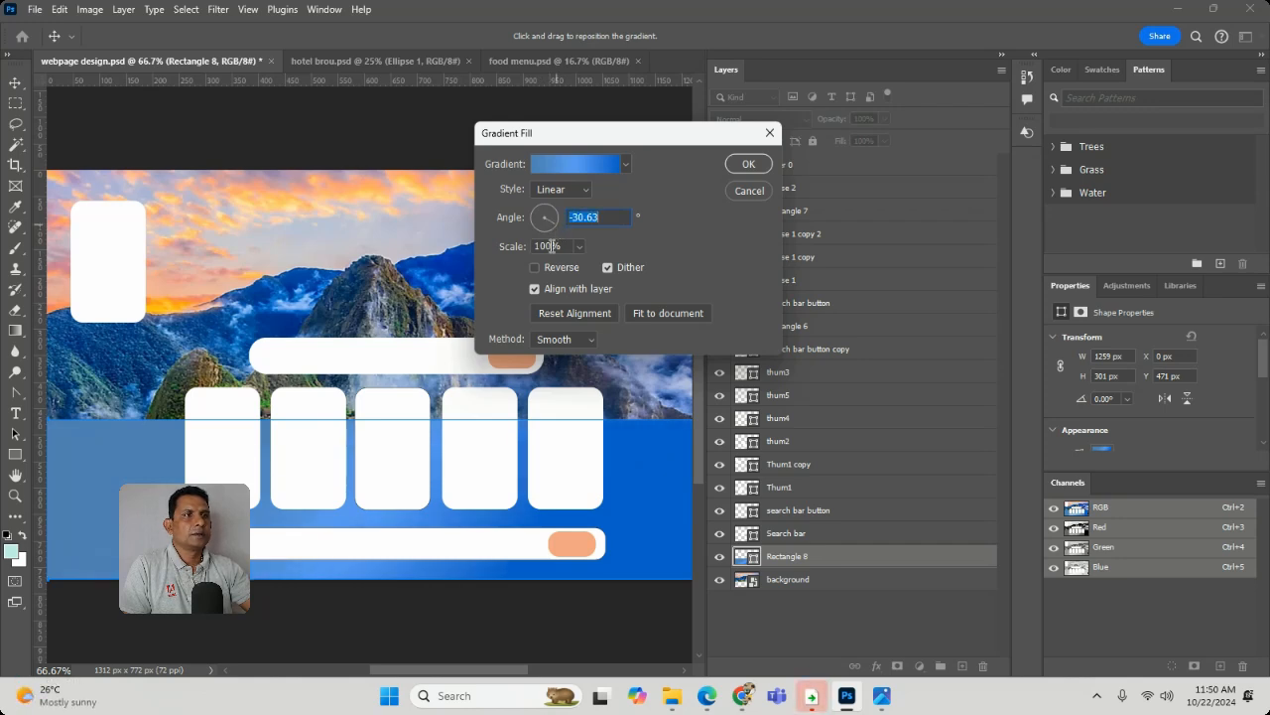
pyautogui.click(536, 265)
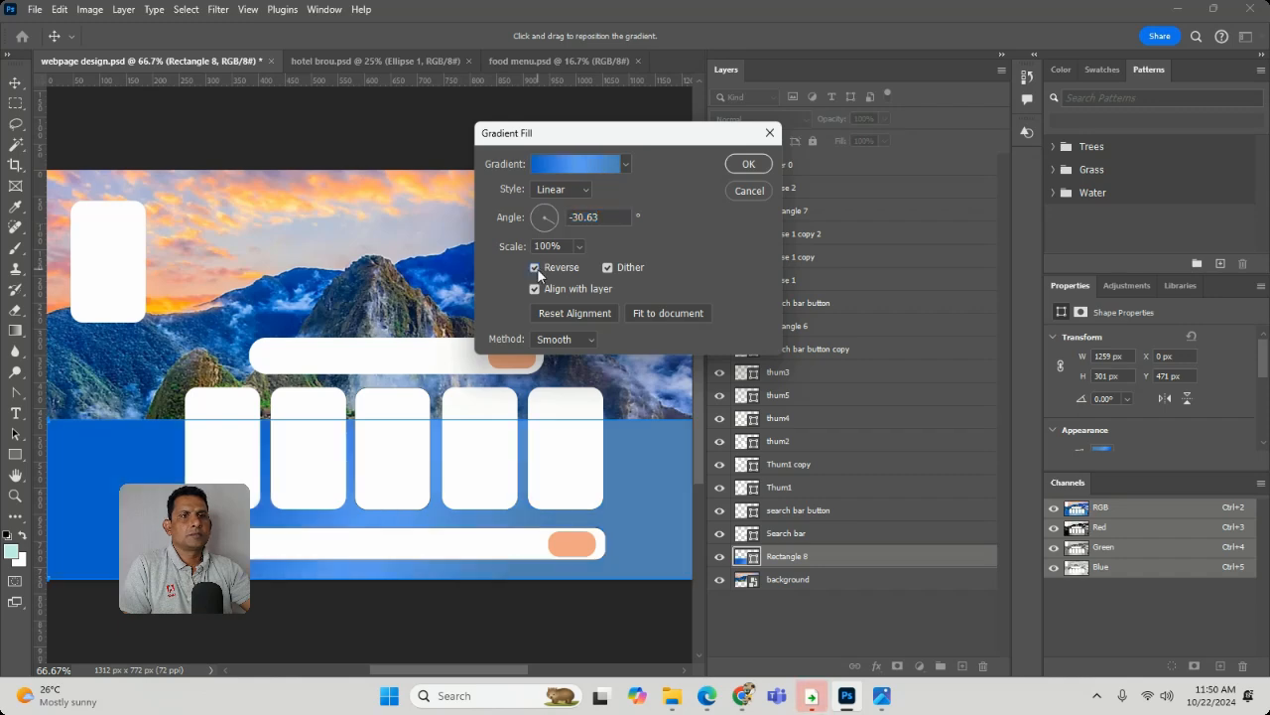
pyautogui.click(537, 267)
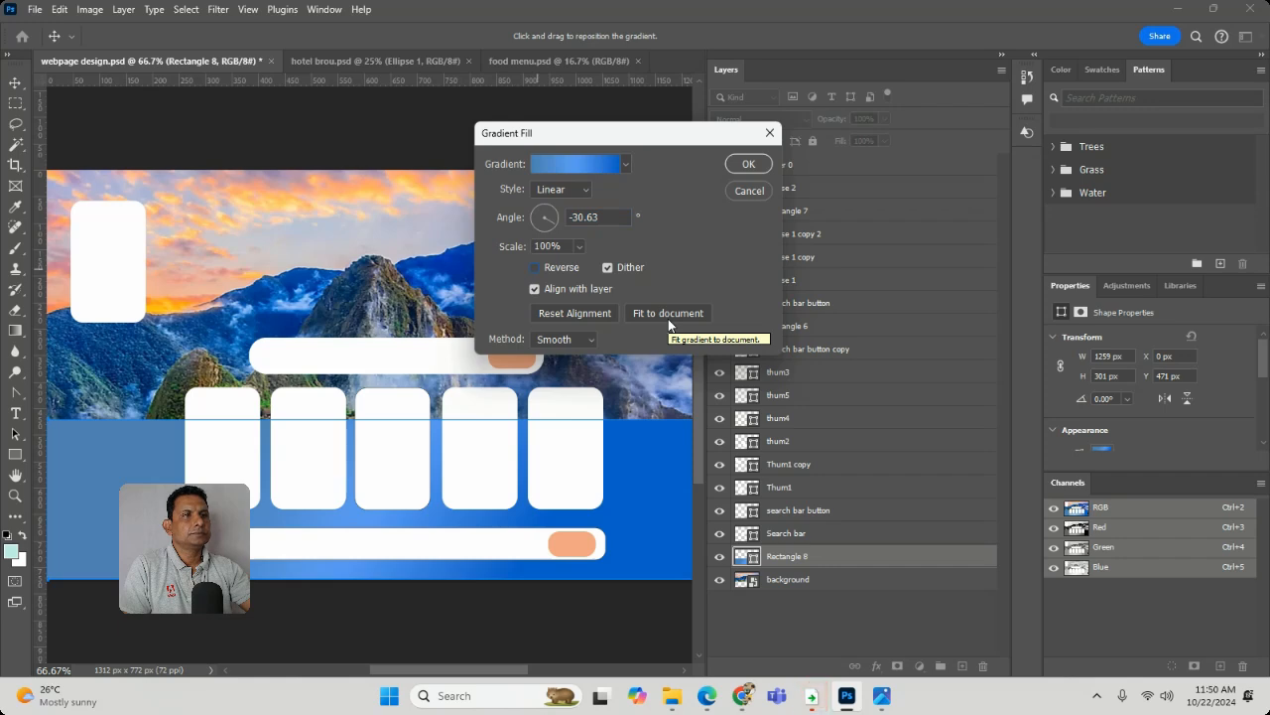
pyautogui.click(589, 340)
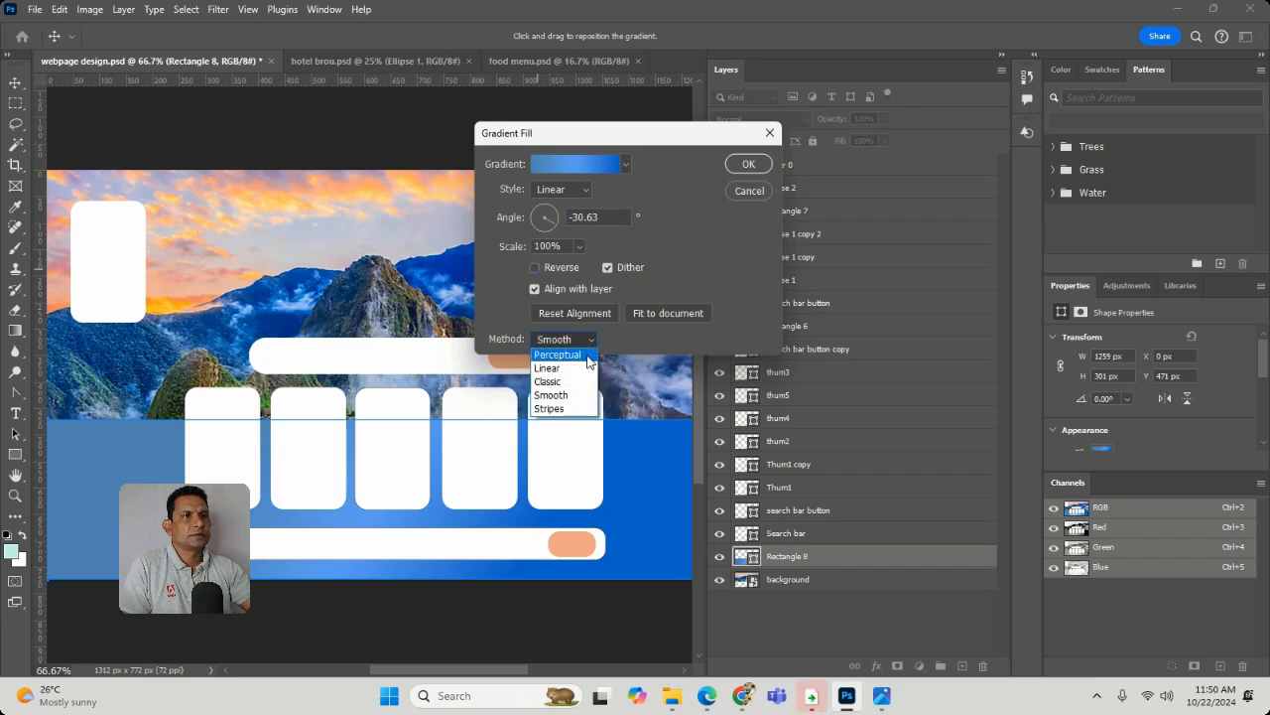
pyautogui.click(585, 367)
pyautogui.click(571, 341)
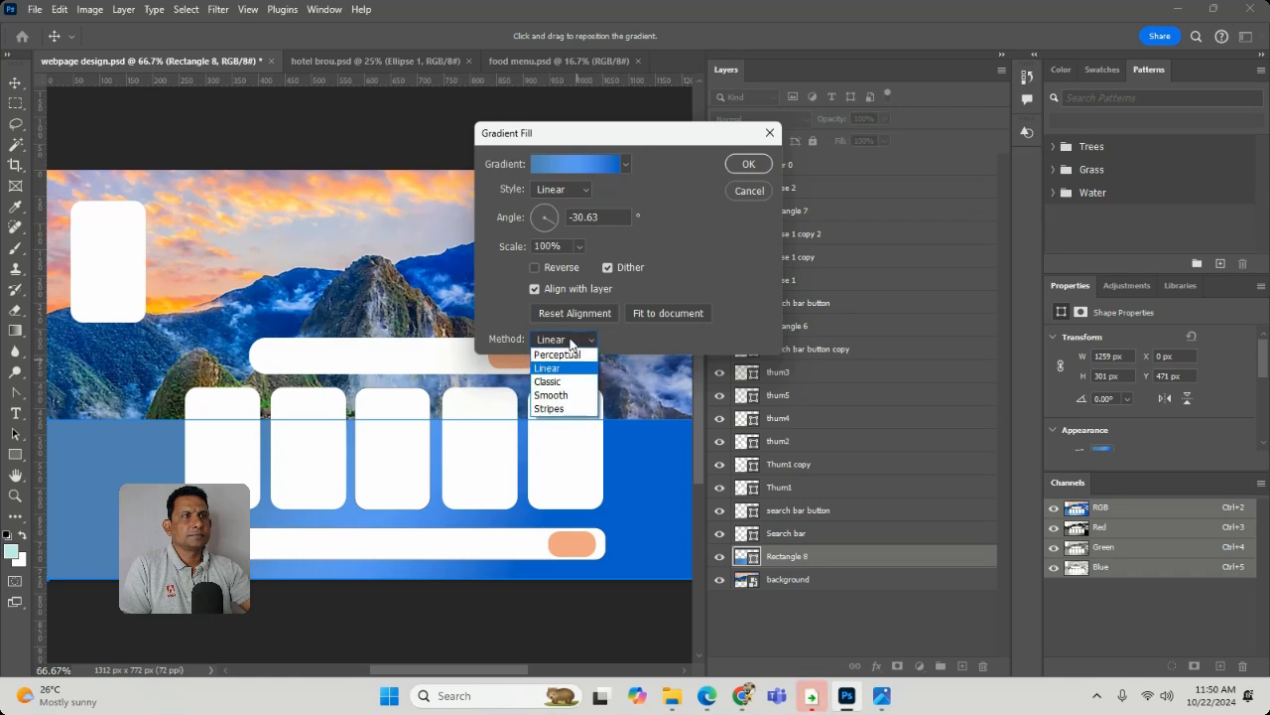
pyautogui.click(574, 342)
pyautogui.click(748, 164)
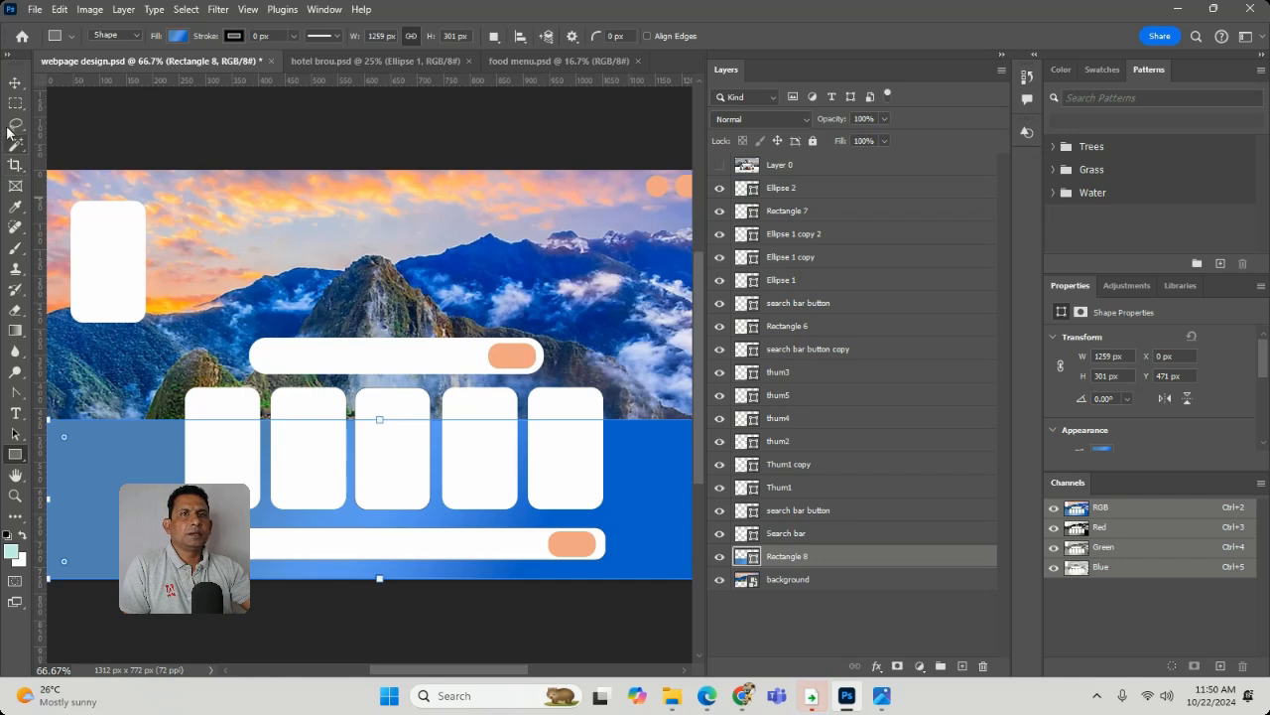
# - Fully lock the background image layer and the Rectangle 8 gradient layer
pyautogui.click(15, 82)
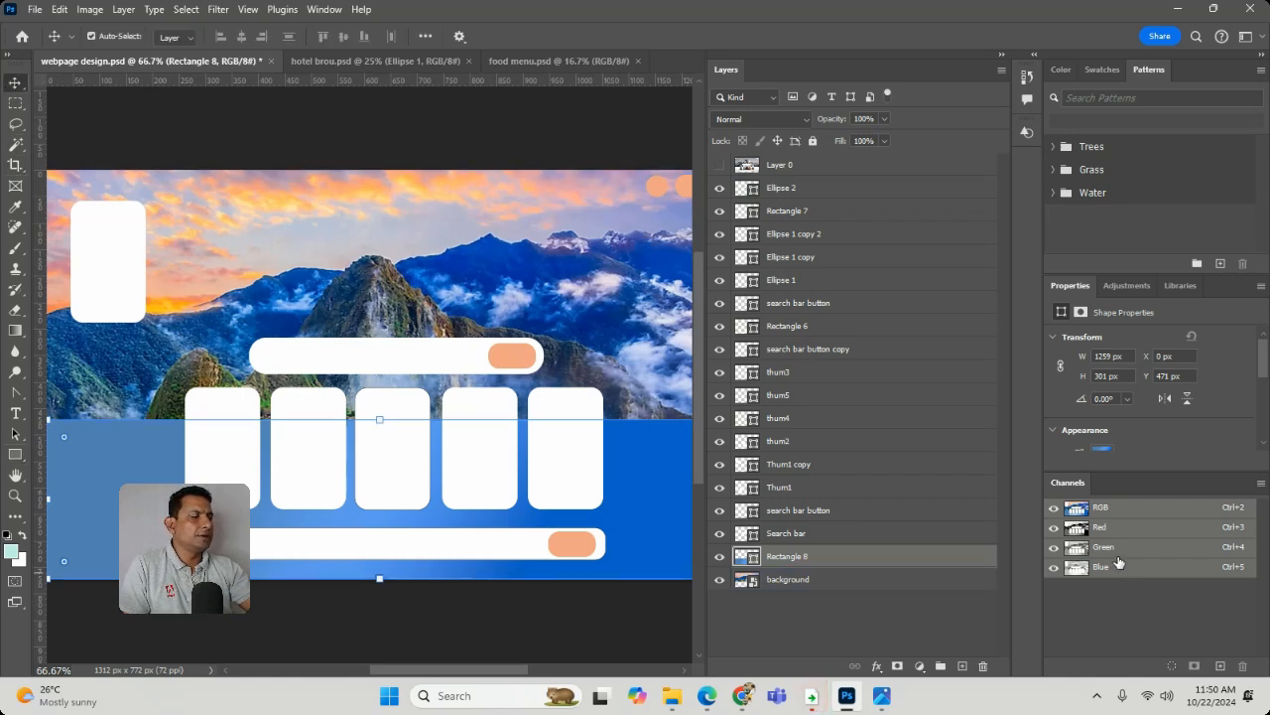
pyautogui.click(840, 585)
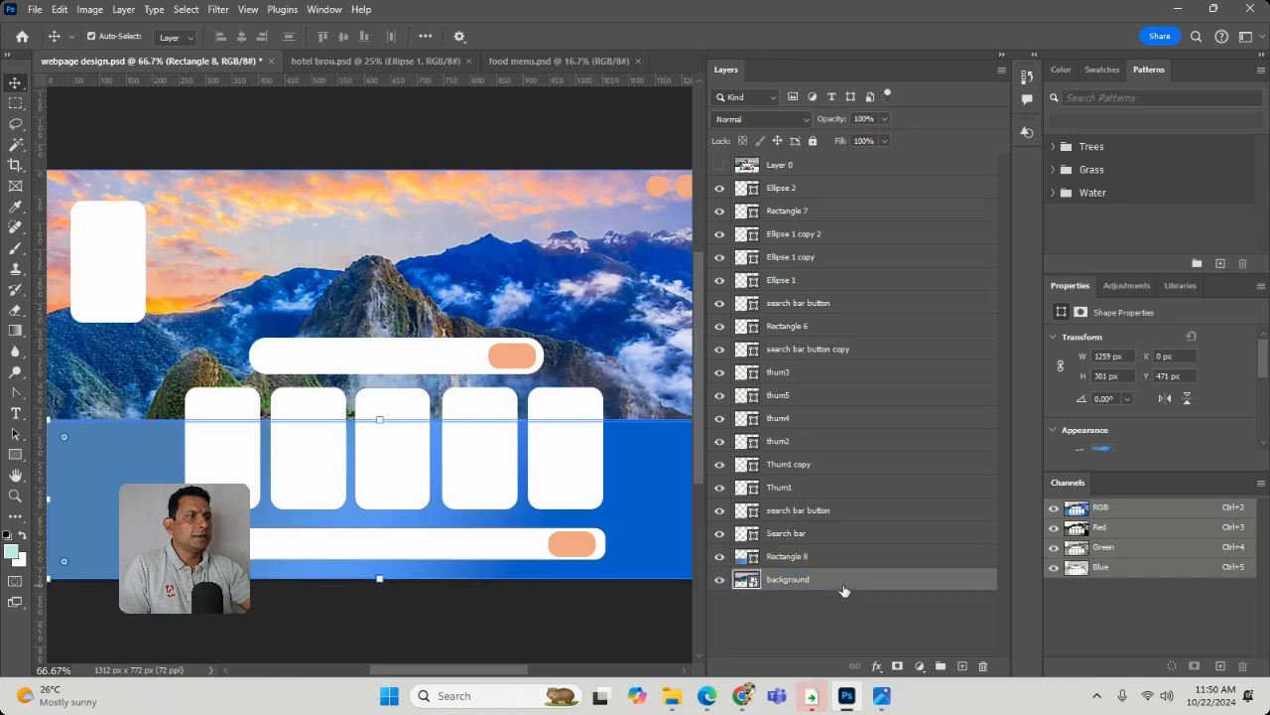
pyautogui.click(812, 142)
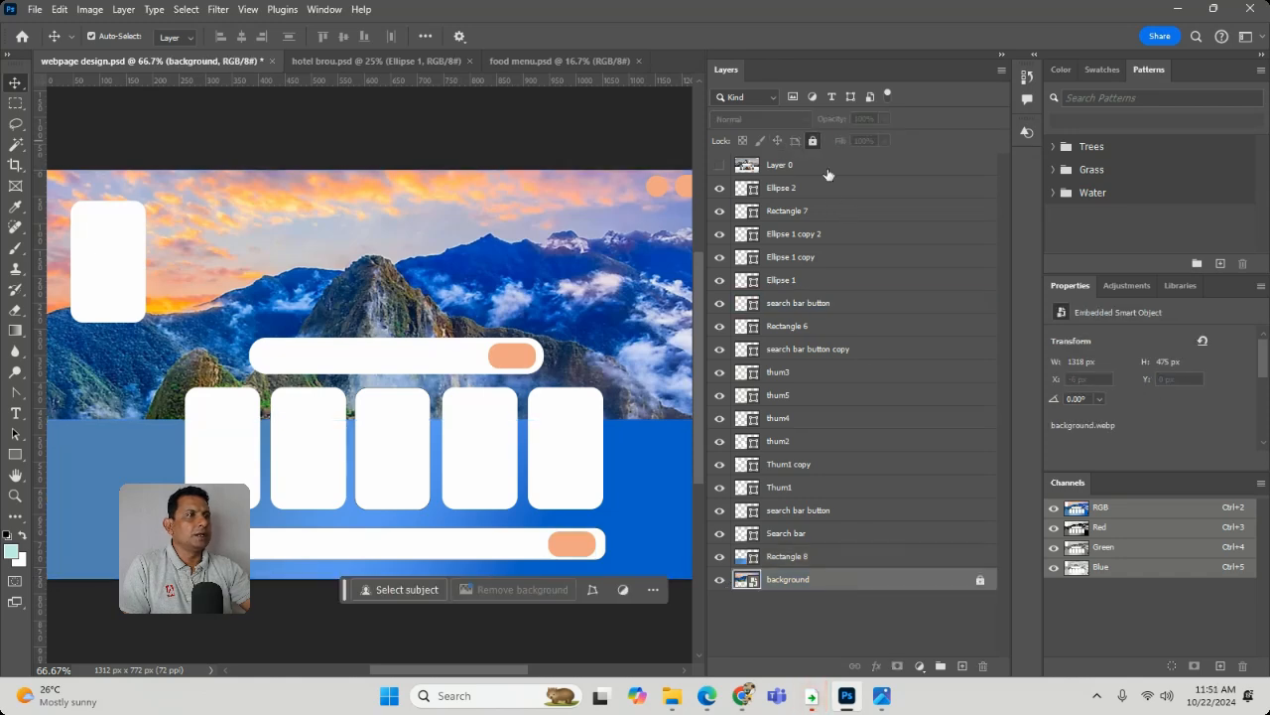
pyautogui.click(877, 562)
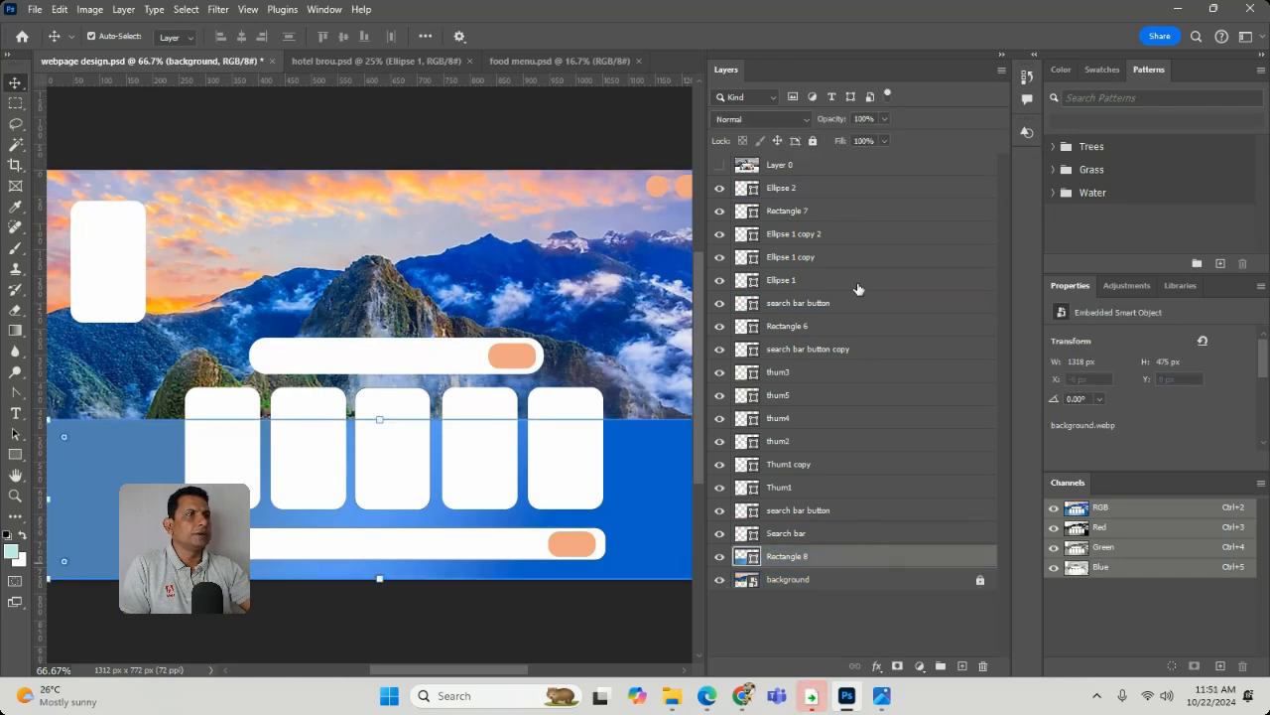
pyautogui.click(813, 142)
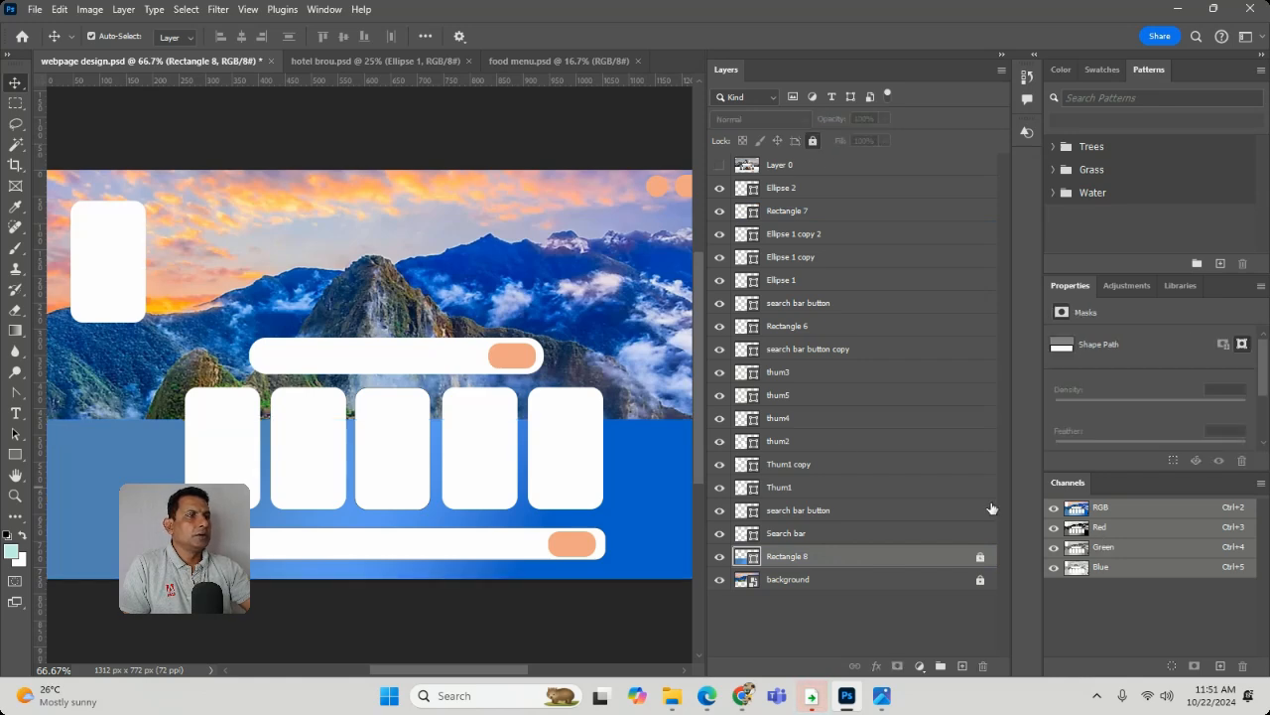
pyautogui.click(721, 167)
pyautogui.click(720, 167)
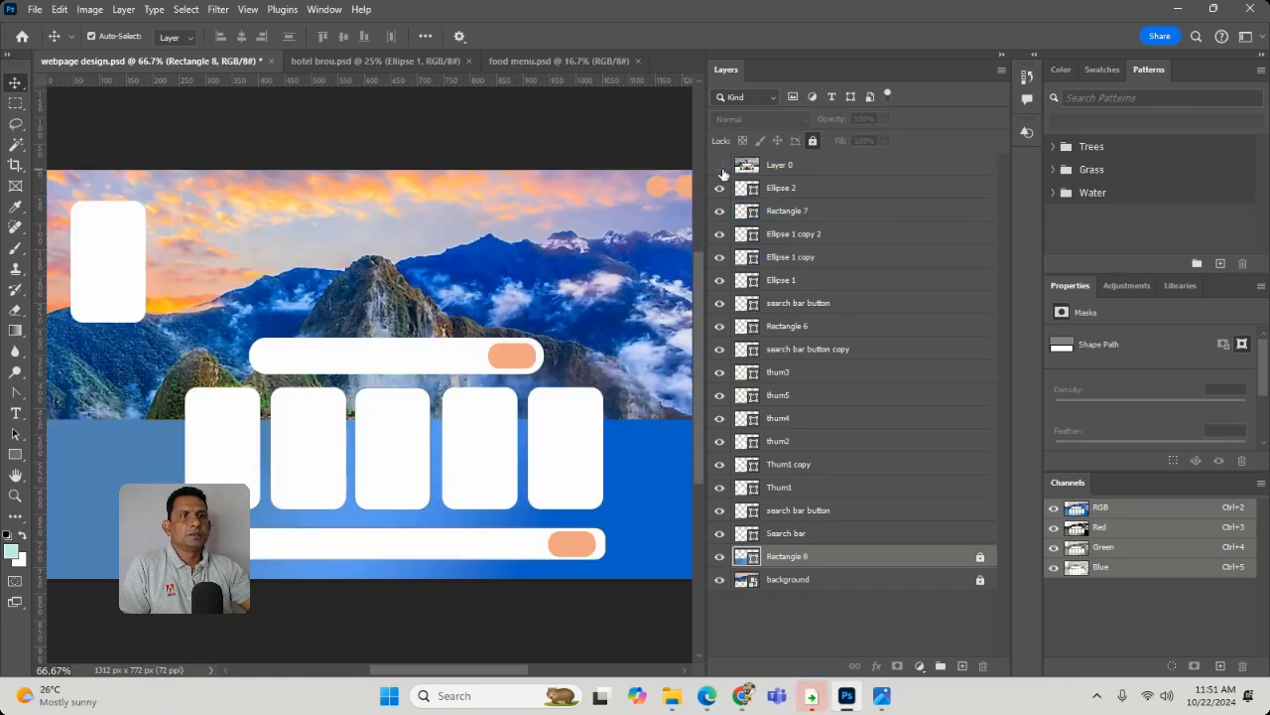
pyautogui.click(15, 412)
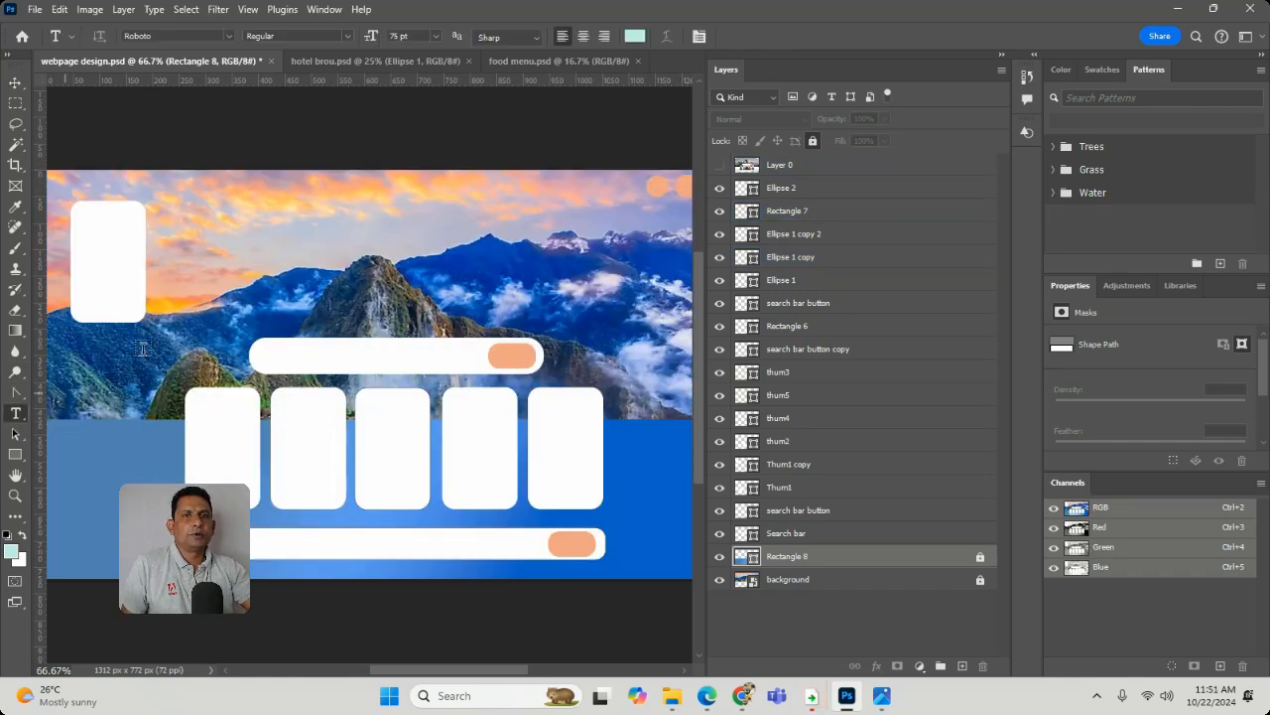
pyautogui.click(254, 243)
pyautogui.write('D')
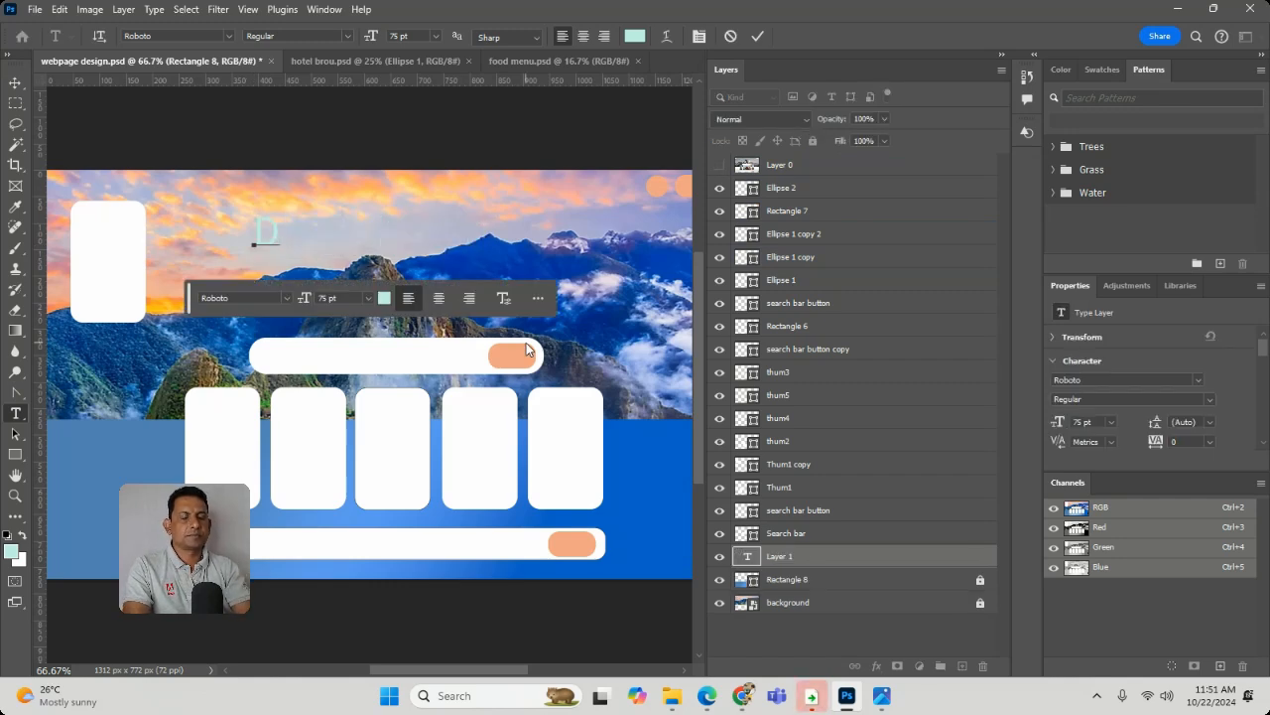
pyautogui.write('iscove')
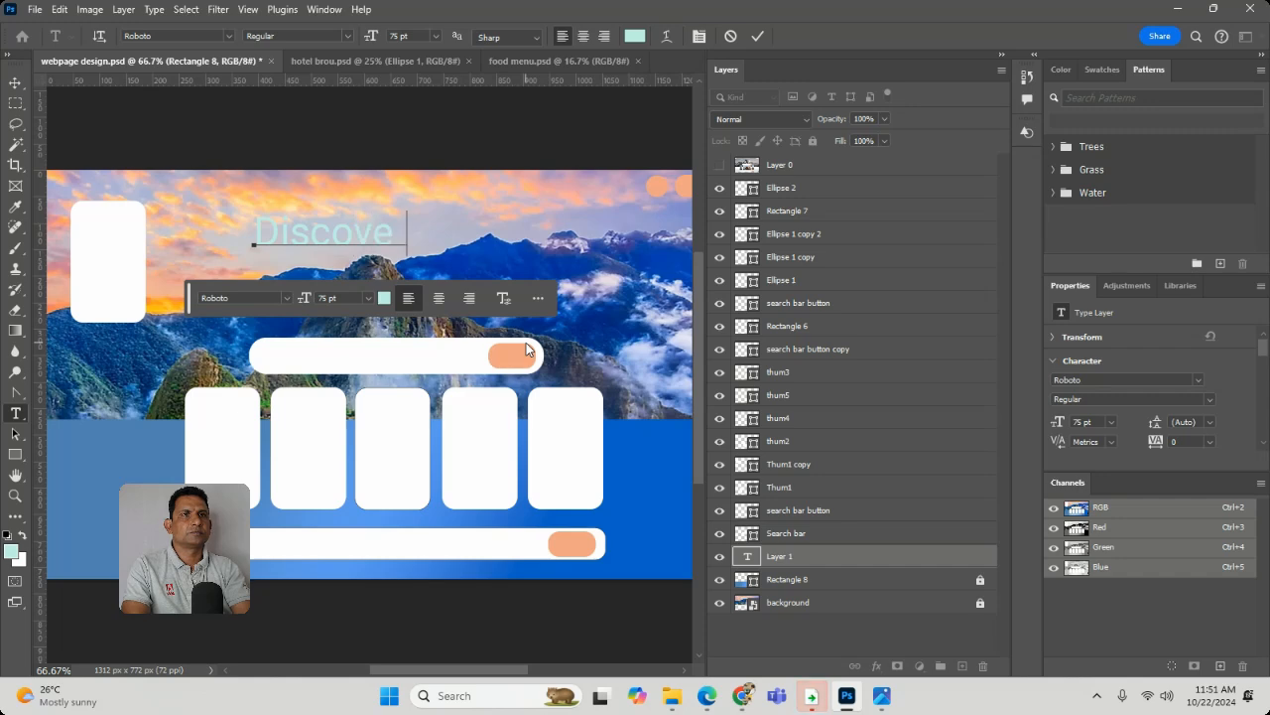
pyautogui.press('BackSpace')
pyautogui.press('BackSpace')
pyautogui.press('BackSpace')
pyautogui.press('BackSpace')
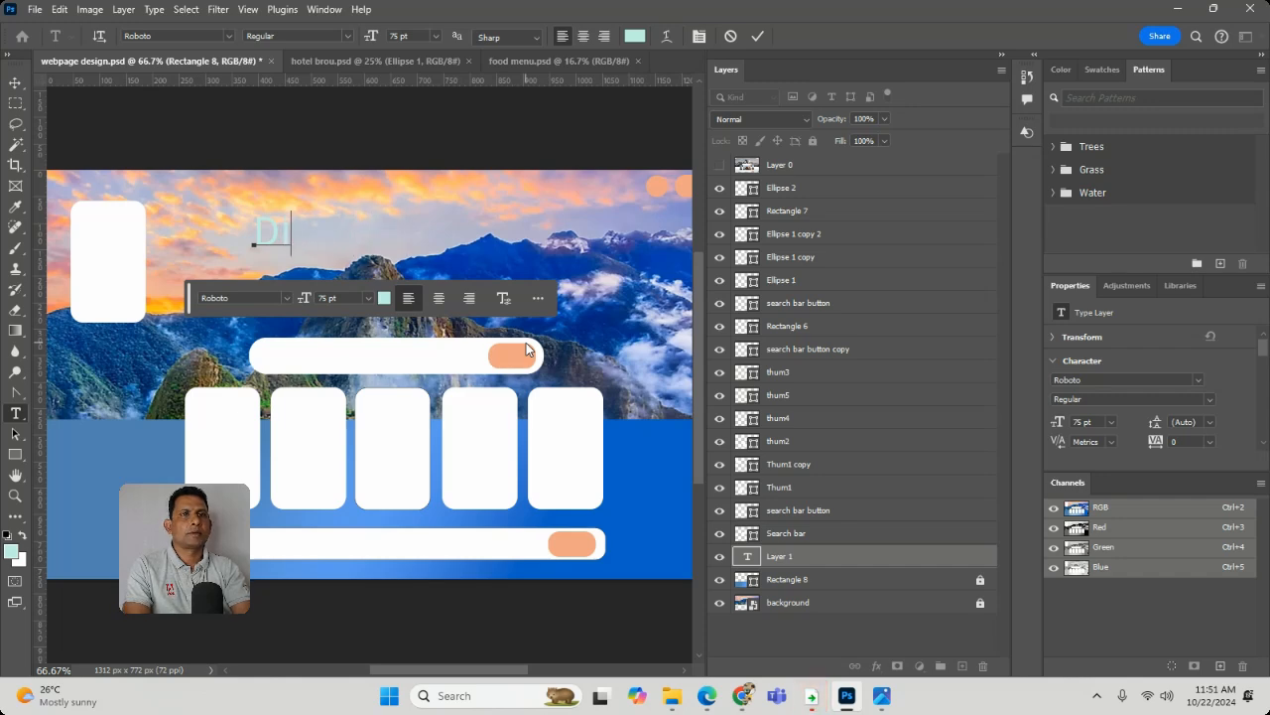
pyautogui.write('SV')
pyautogui.press('BackSpace')
pyautogui.press('BackSpace')
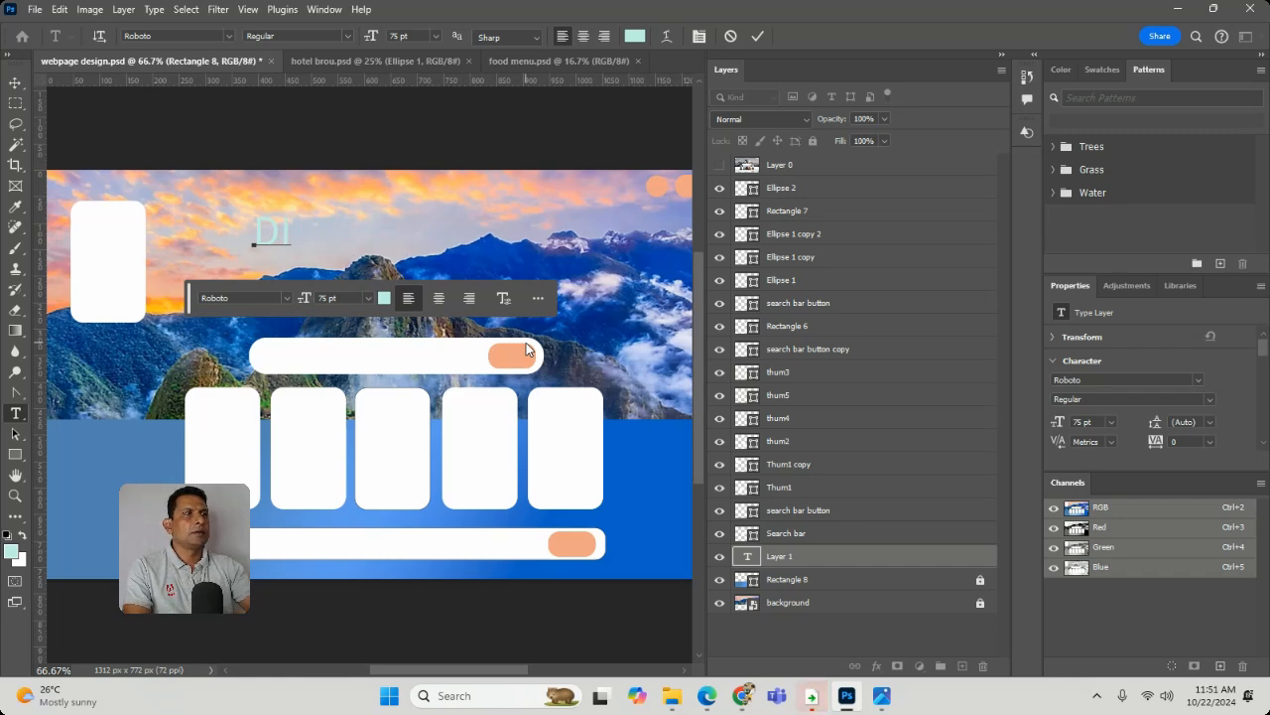
pyautogui.click(719, 165)
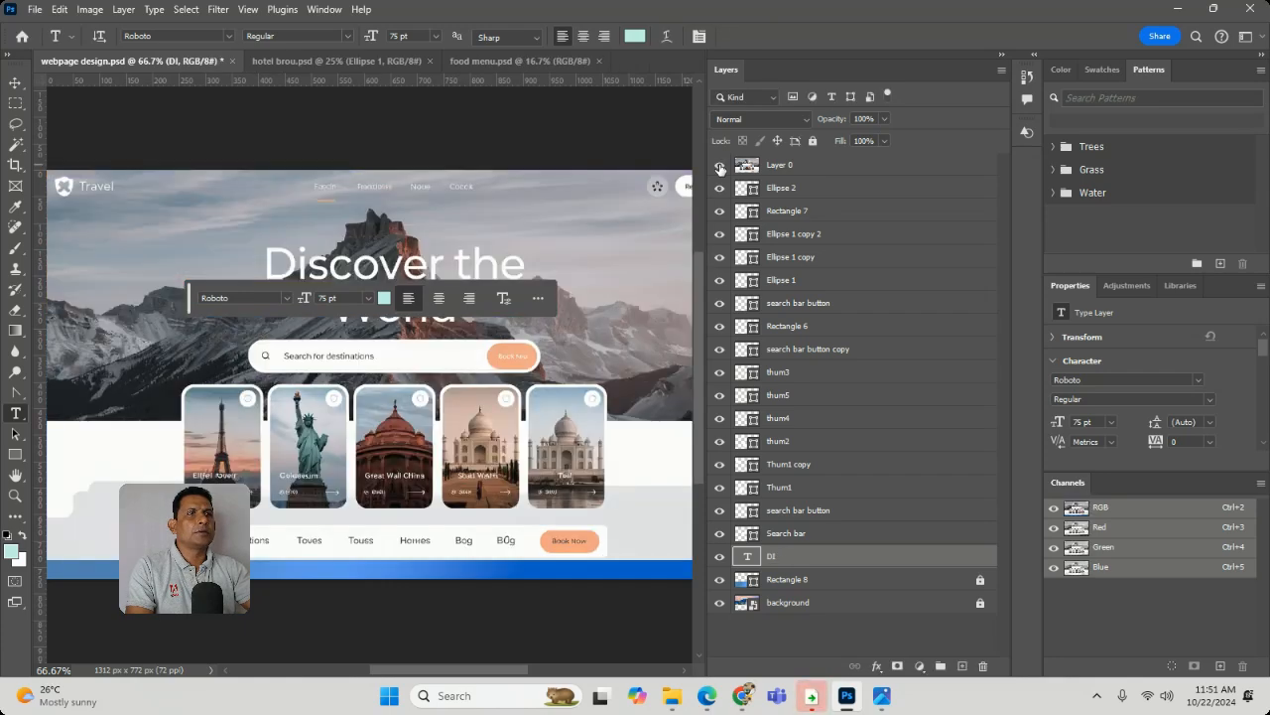
pyautogui.click(719, 166)
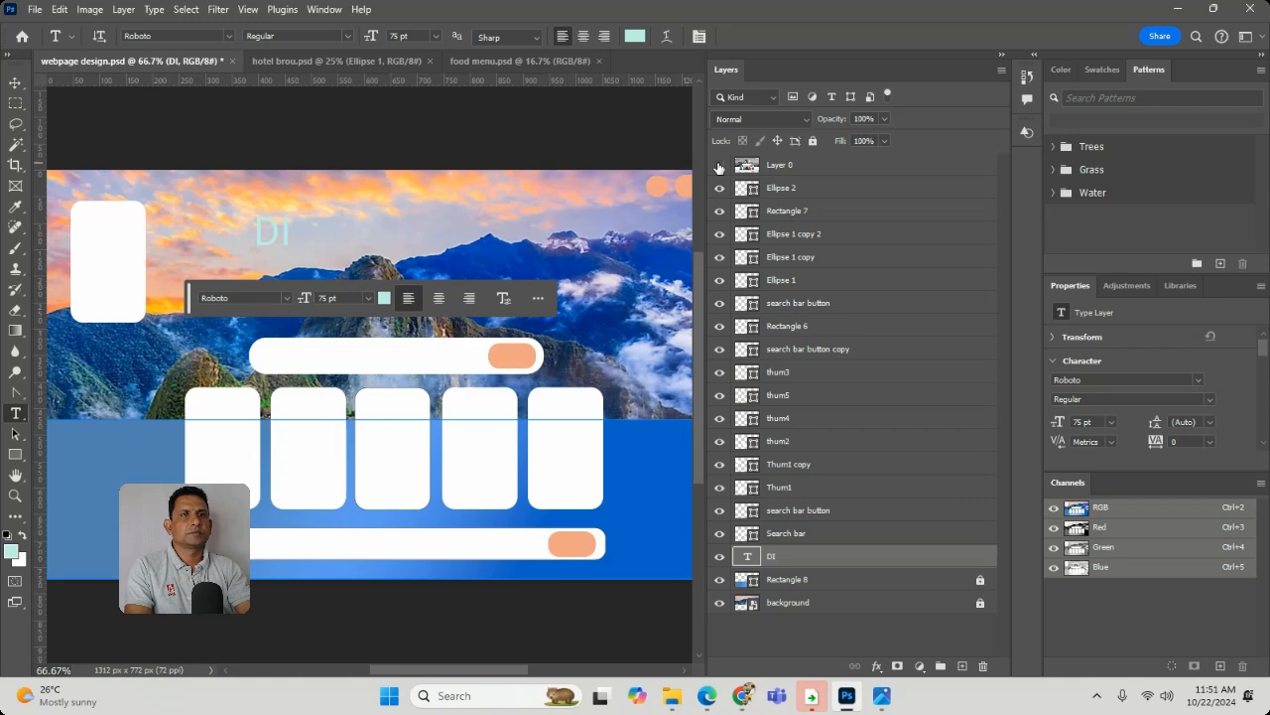
pyautogui.press('Delete')
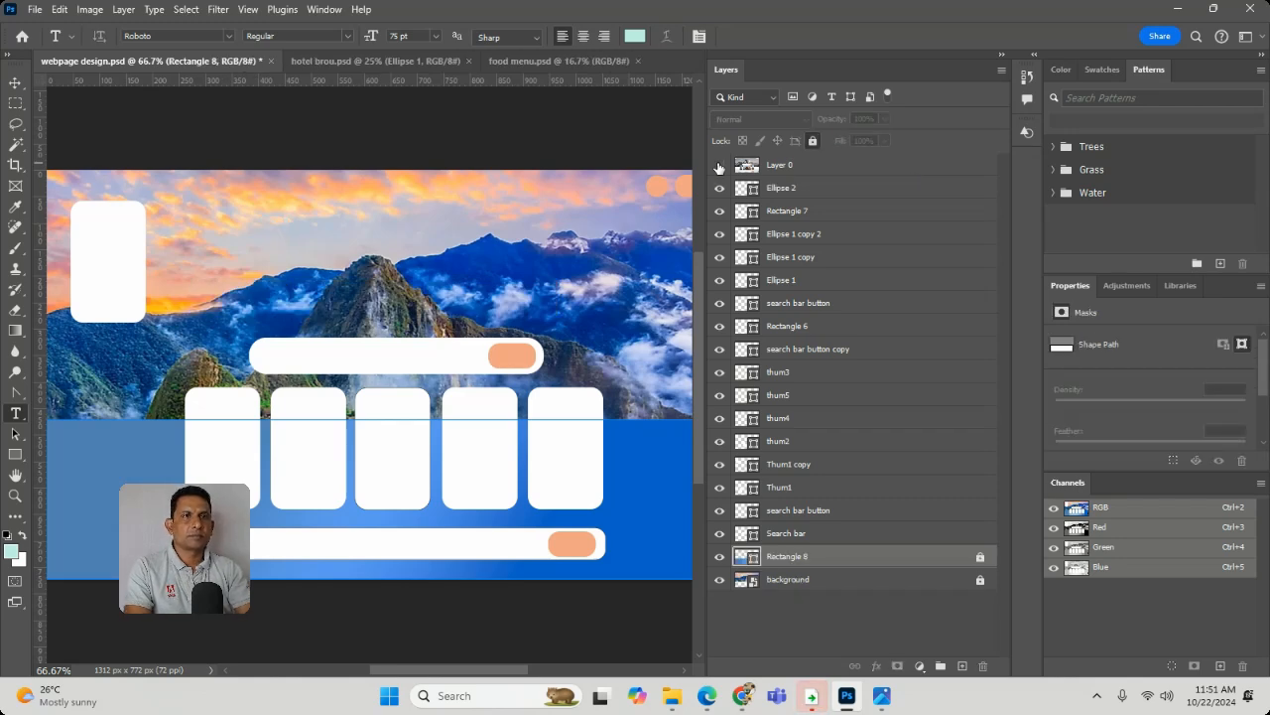
# - Add the heading "Discover the world" over the header image's sky, breaking the line after "the"
pyautogui.click(316, 234)
pyautogui.write('disc')
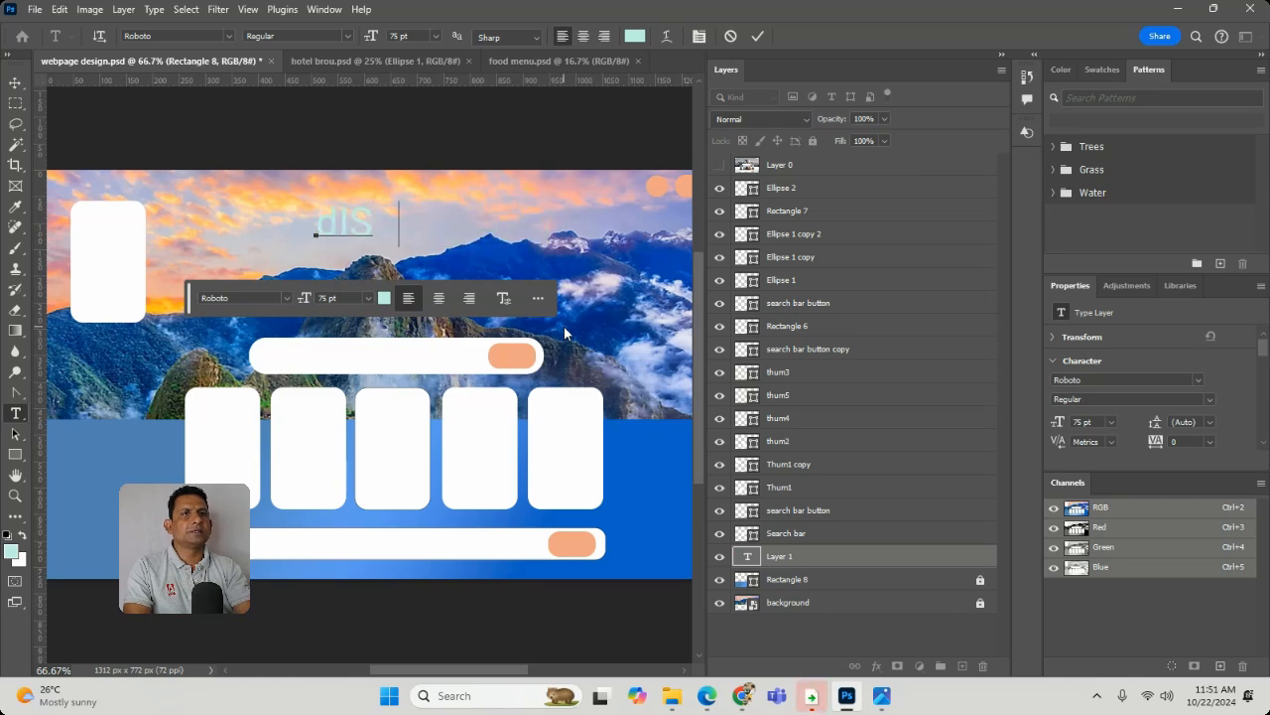
pyautogui.press('BackSpace')
pyautogui.press('BackSpace')
pyautogui.press('BackSpace')
pyautogui.press('BackSpace')
pyautogui.write('D')
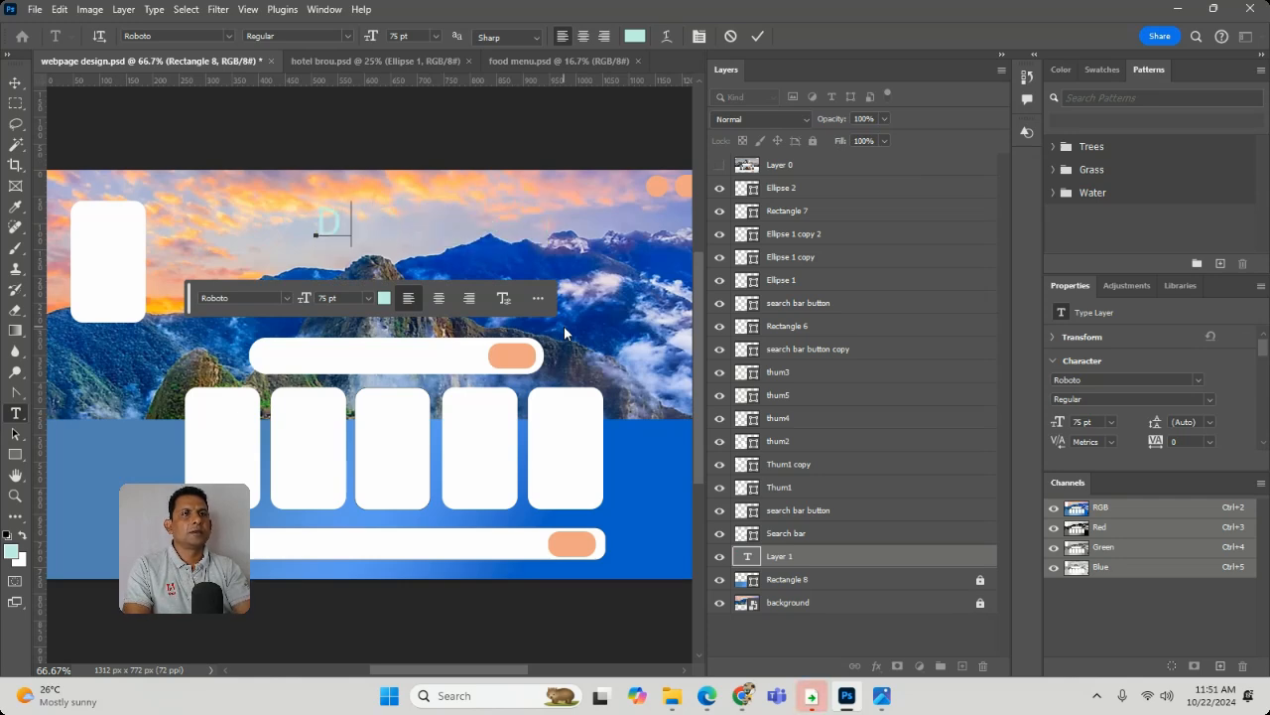
pyautogui.write('isco')
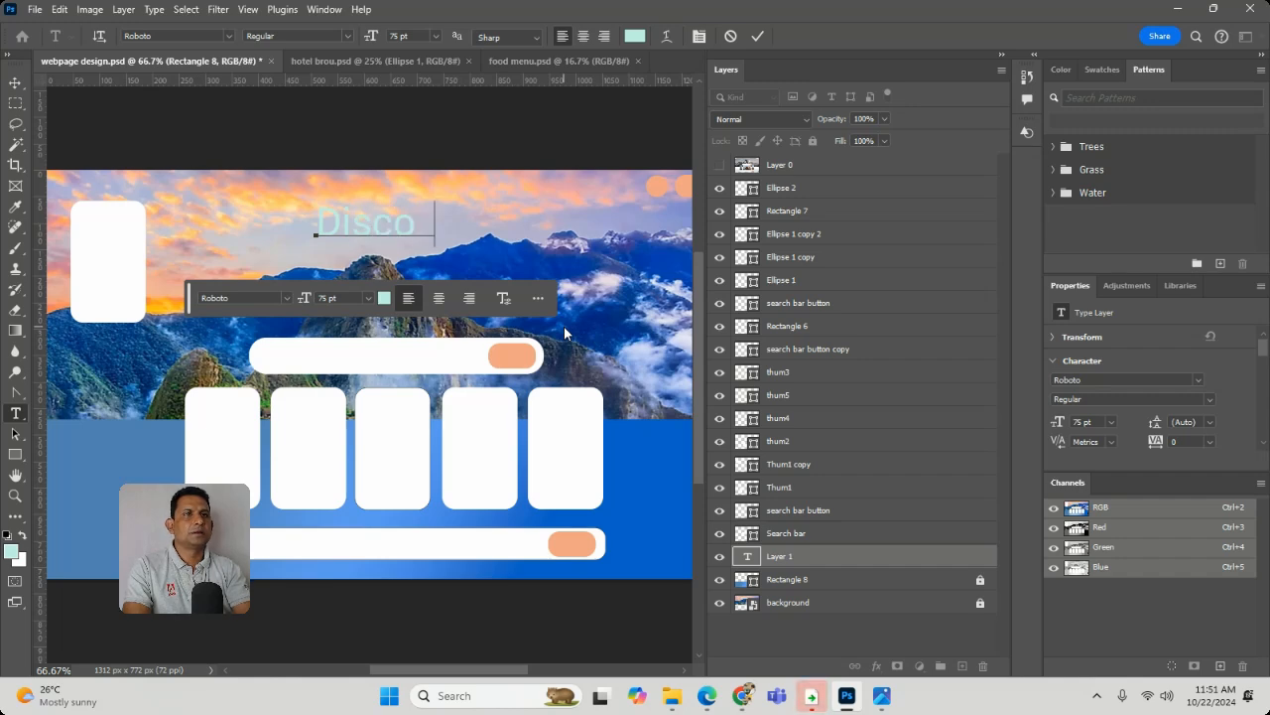
pyautogui.write('ver the')
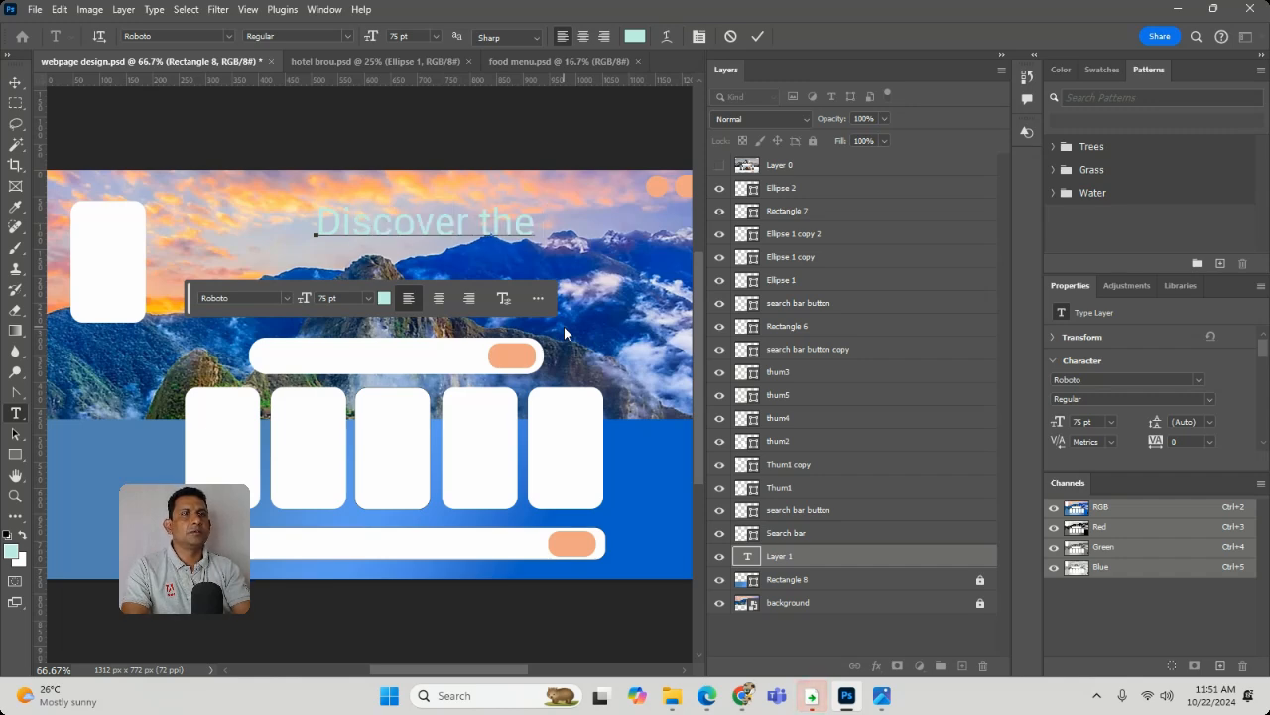
pyautogui.press('Return')
pyautogui.write('wor')
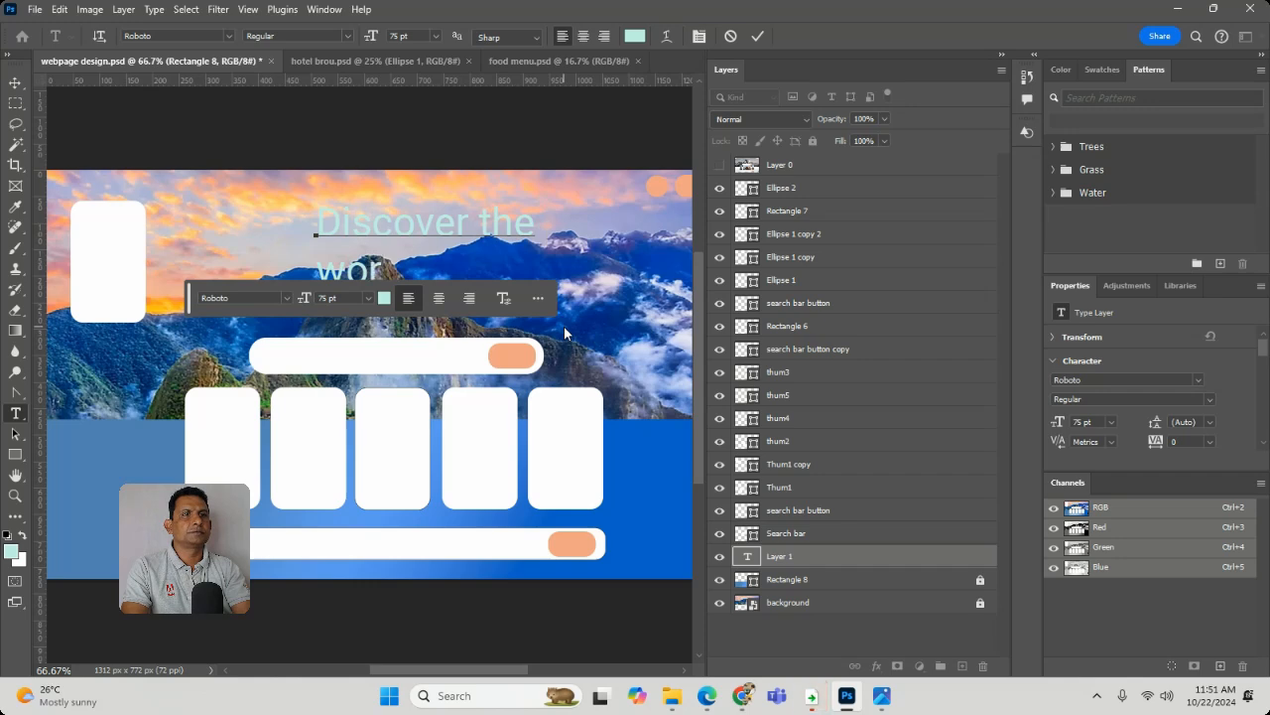
pyautogui.write('ld')
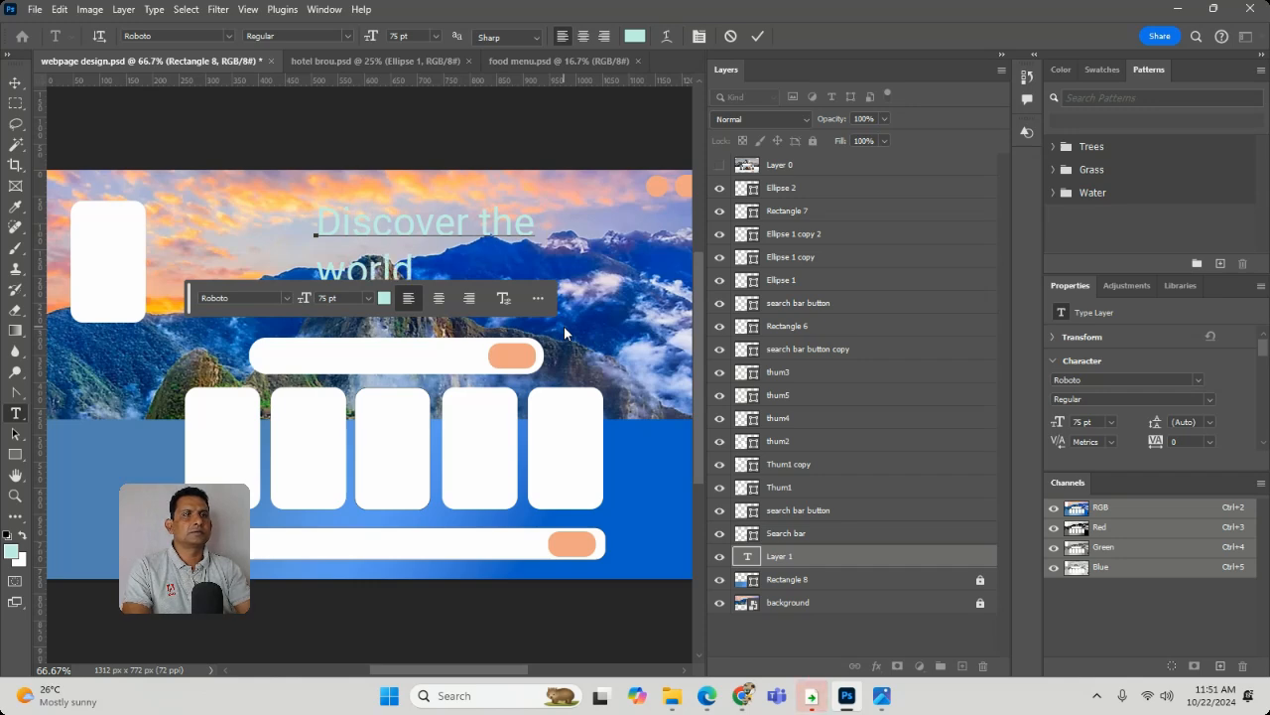
# - Set the whole heading's text colour to white (ffffff) and centre-align its two lines
pyautogui.hotkey('ctrl', 'a')
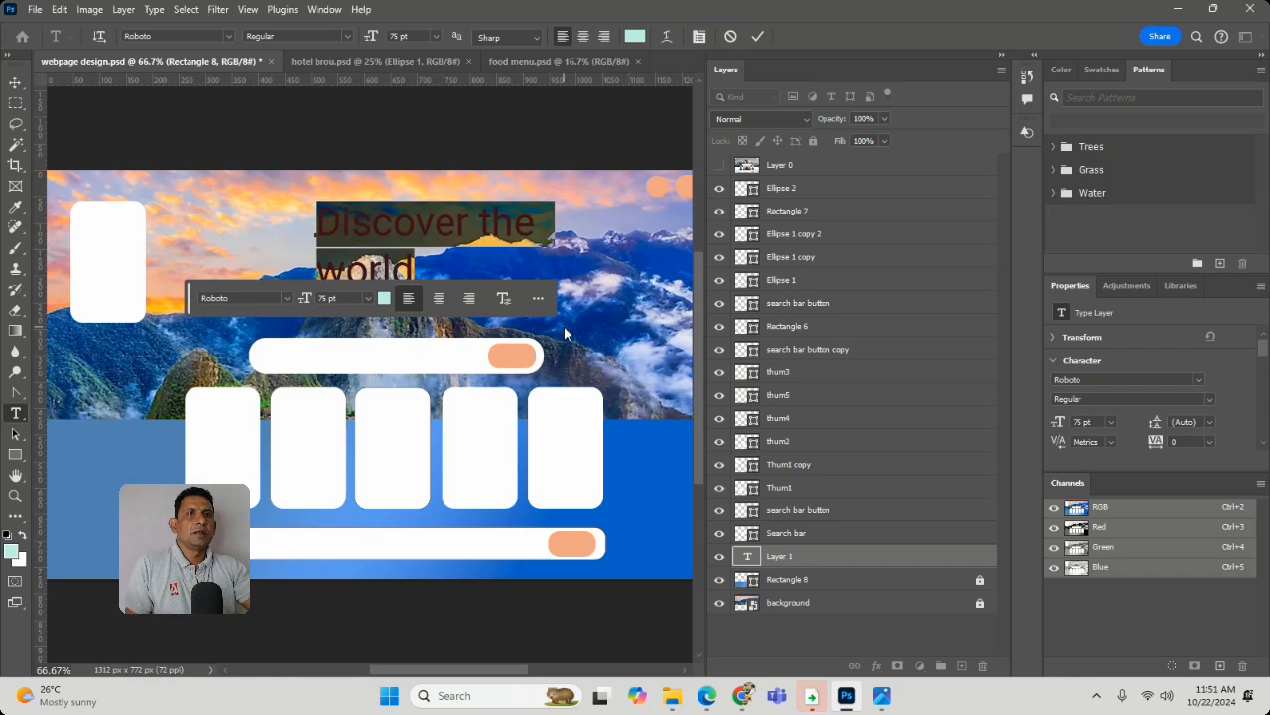
pyautogui.click(11, 550)
pyautogui.click(428, 144)
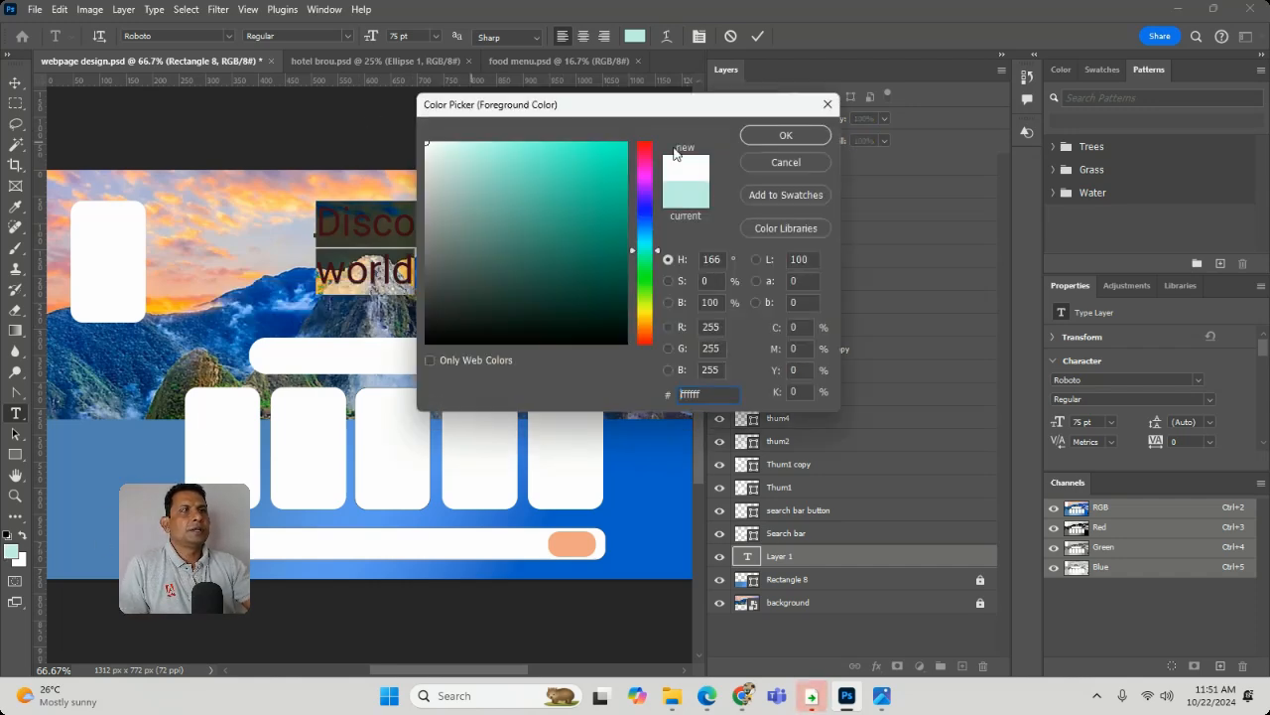
pyautogui.click(791, 139)
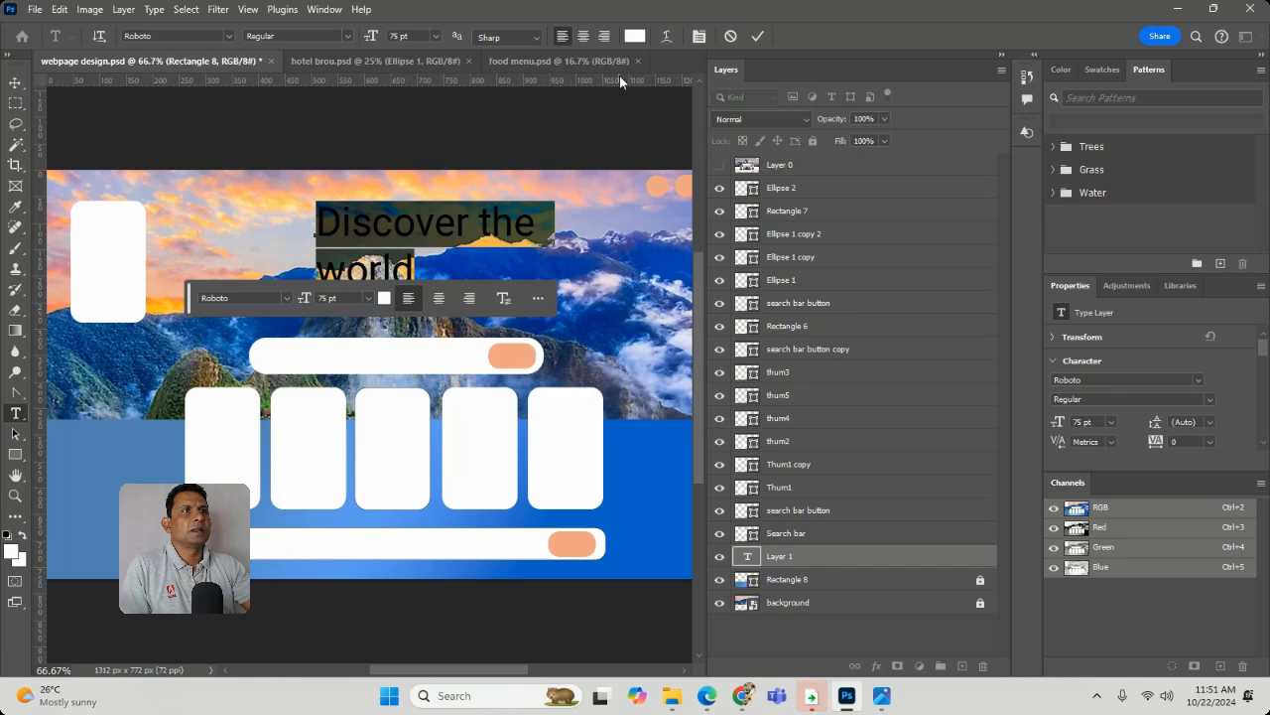
pyautogui.click(586, 41)
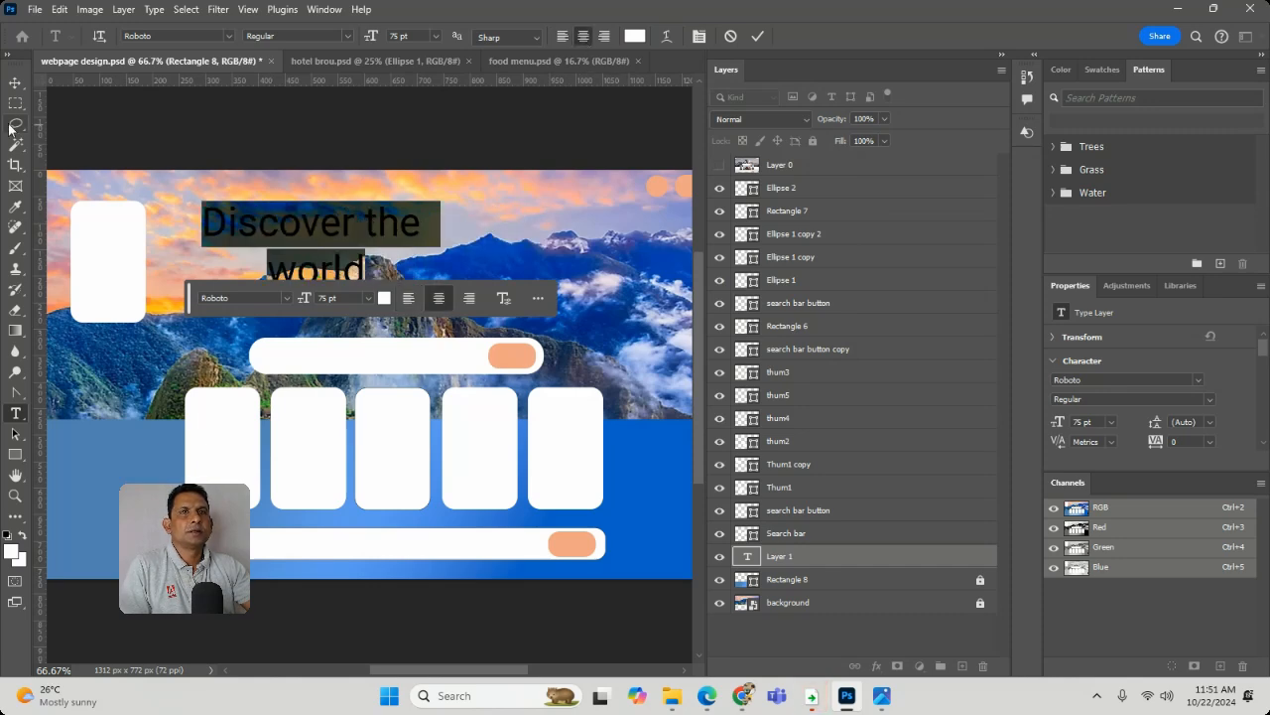
# - Position the heading above the upper search bar, enlarge it to about 101.87 pt, and deselect it
pyautogui.click(15, 83)
pyautogui.moveTo(377, 234); pyautogui.dragTo(431, 226)
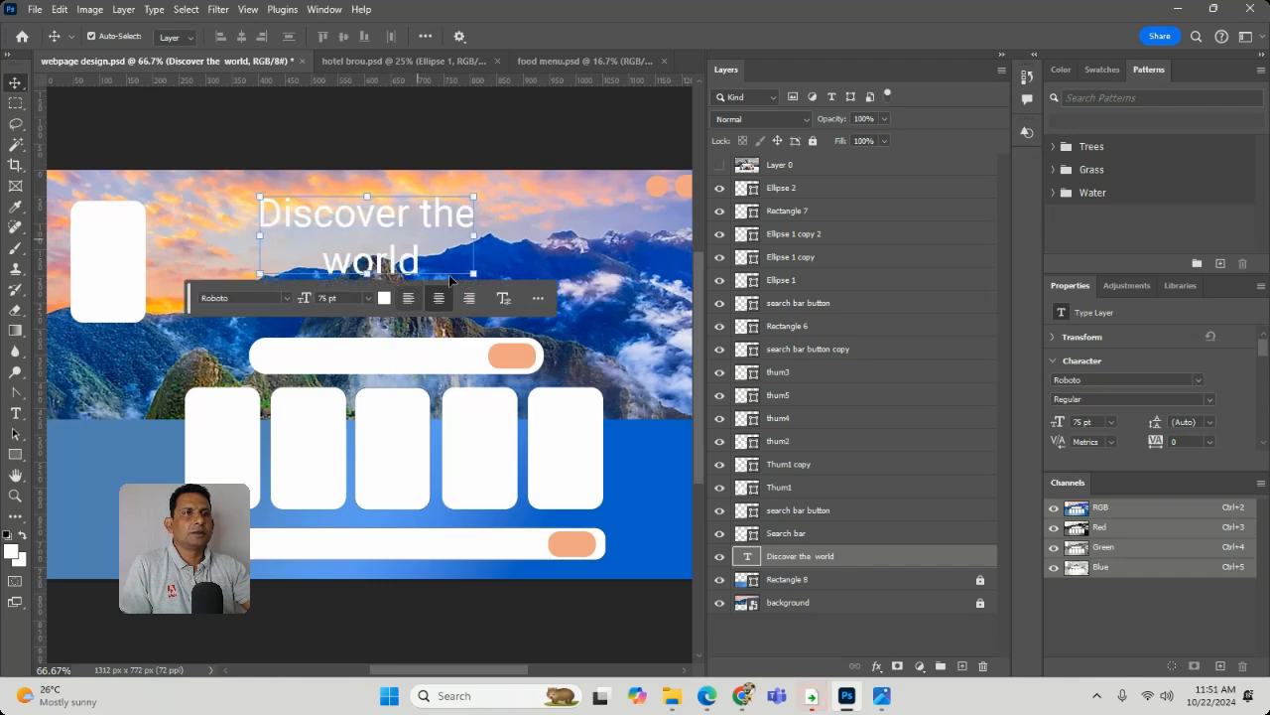
pyautogui.hotkey('ctrl', 't')
pyautogui.moveTo(480, 274); pyautogui.dragTo(571, 322)
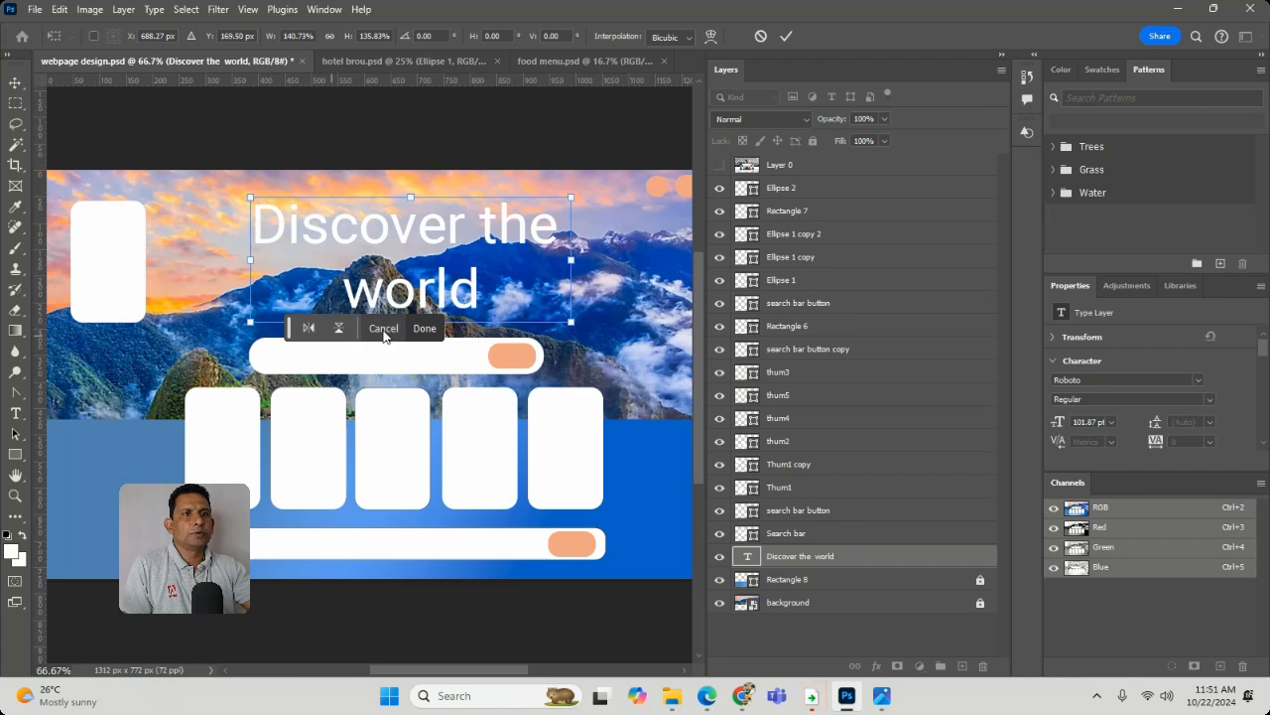
pyautogui.click(425, 328)
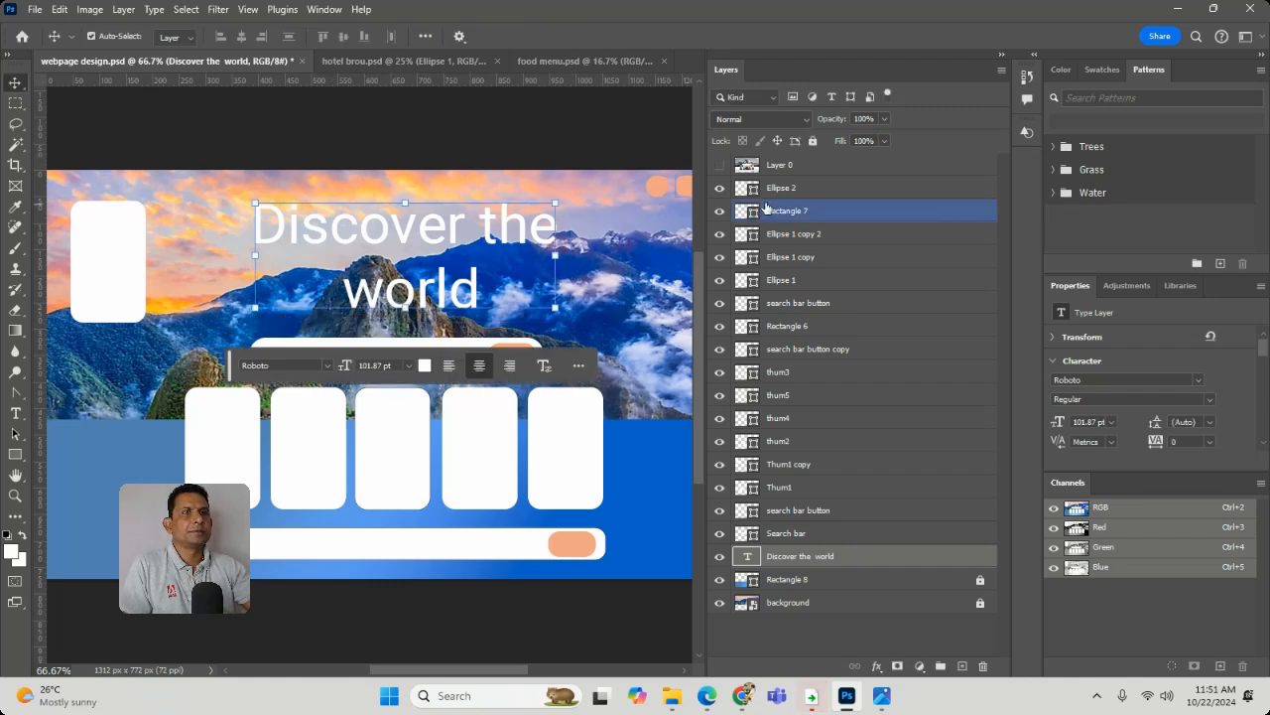
pyautogui.click(547, 162)
# - Place the Great Wall photo as a linked image above the Thum1 layer, scaled to about 187 × 281 px and covering that card
pyautogui.click(130, 284)
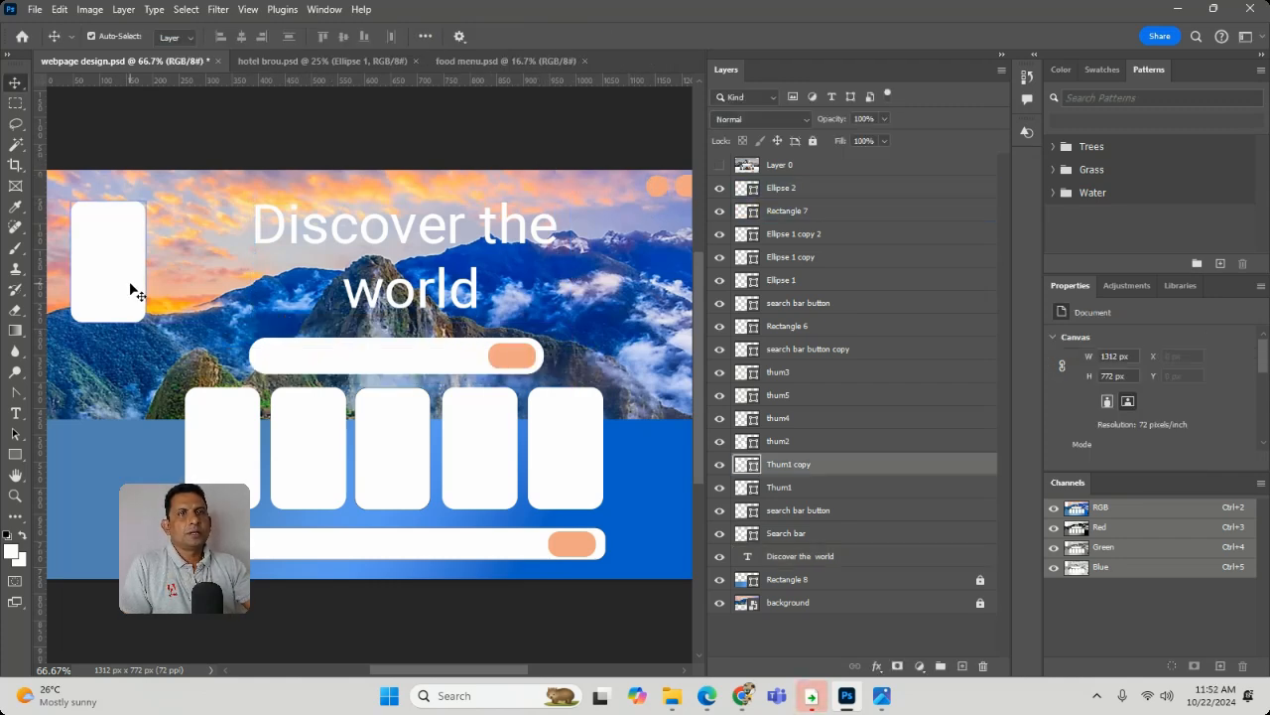
pyautogui.click(227, 409)
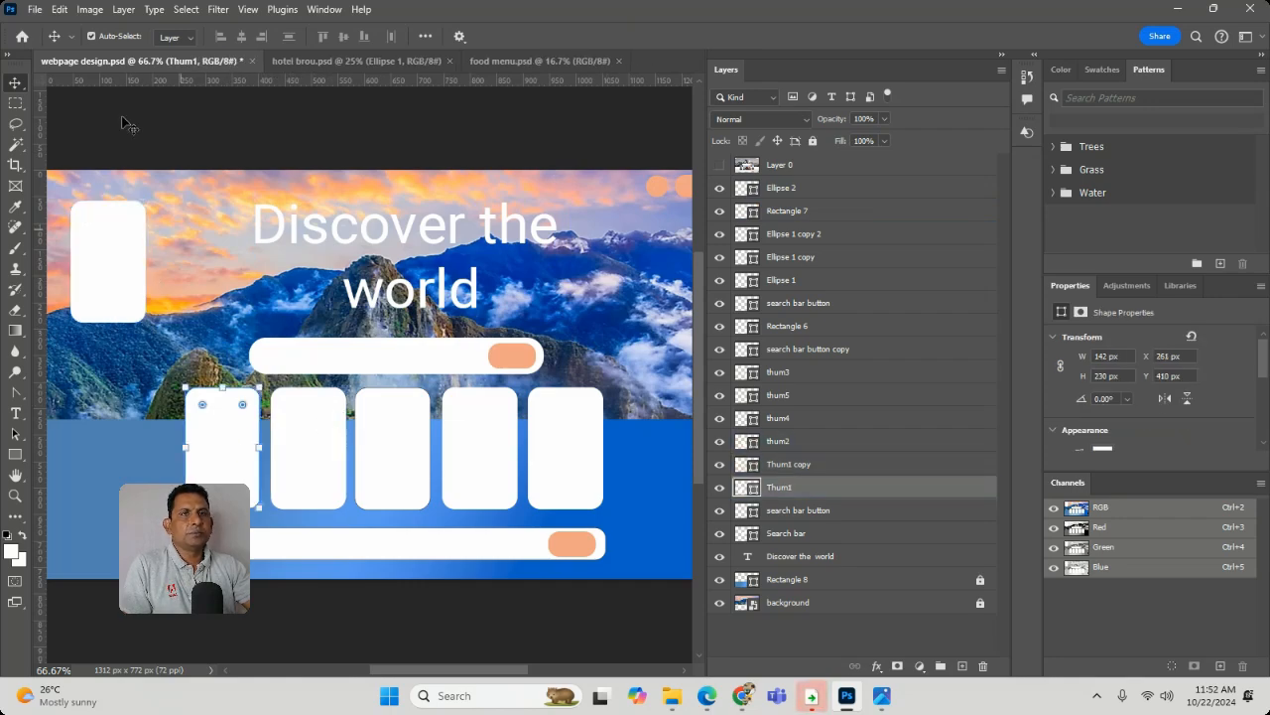
pyautogui.click(36, 12)
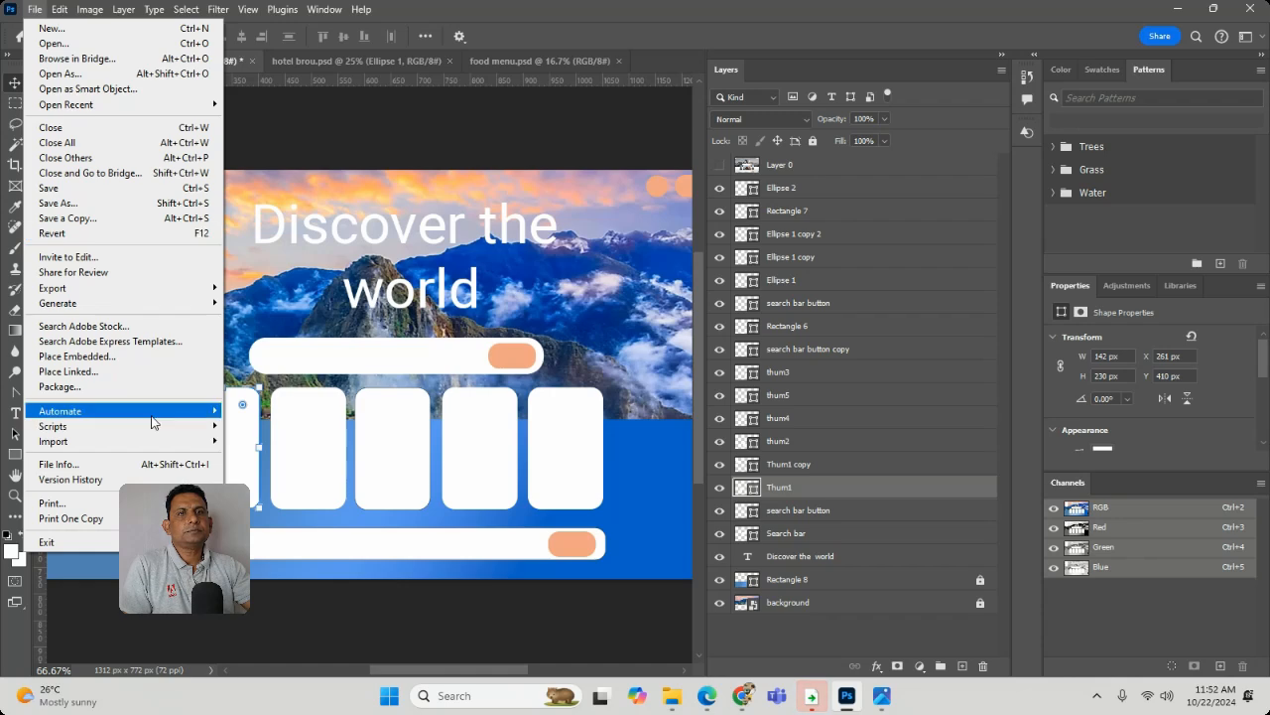
pyautogui.click(130, 375)
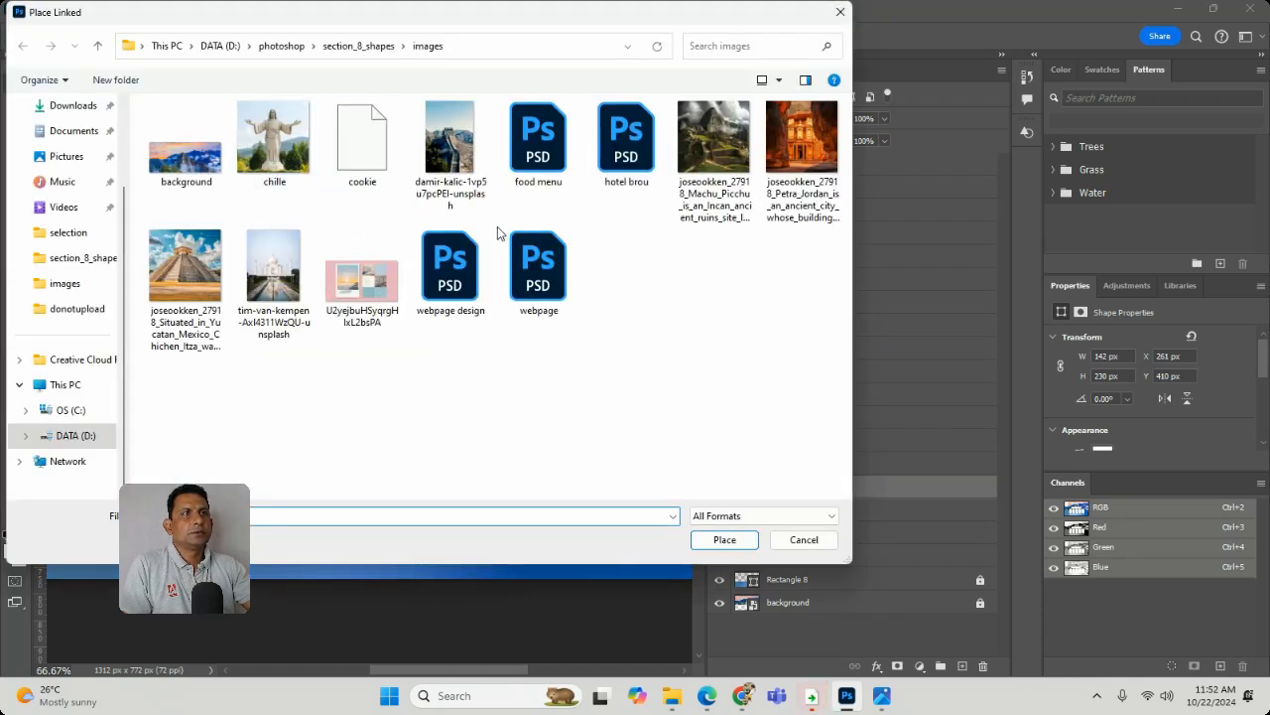
pyautogui.doubleClick(450, 139)
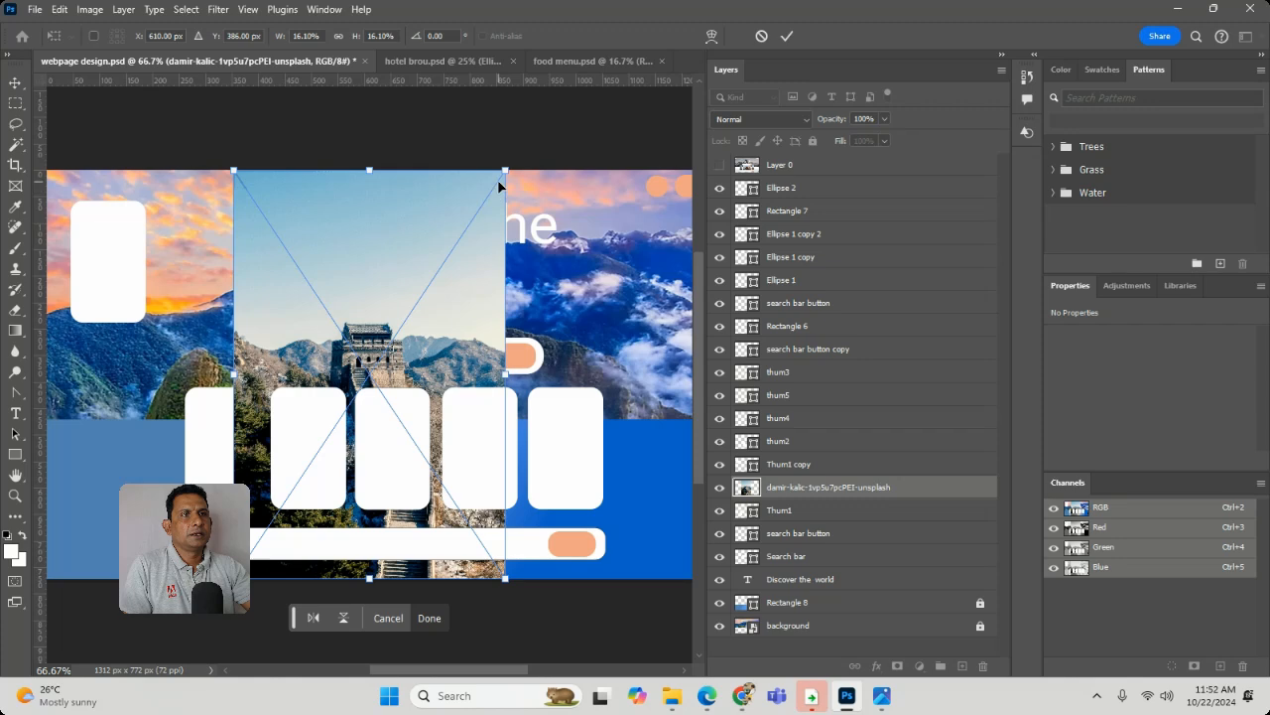
pyautogui.moveTo(502, 177); pyautogui.dragTo(359, 416)
pyautogui.moveTo(280, 502); pyautogui.dragTo(218, 445)
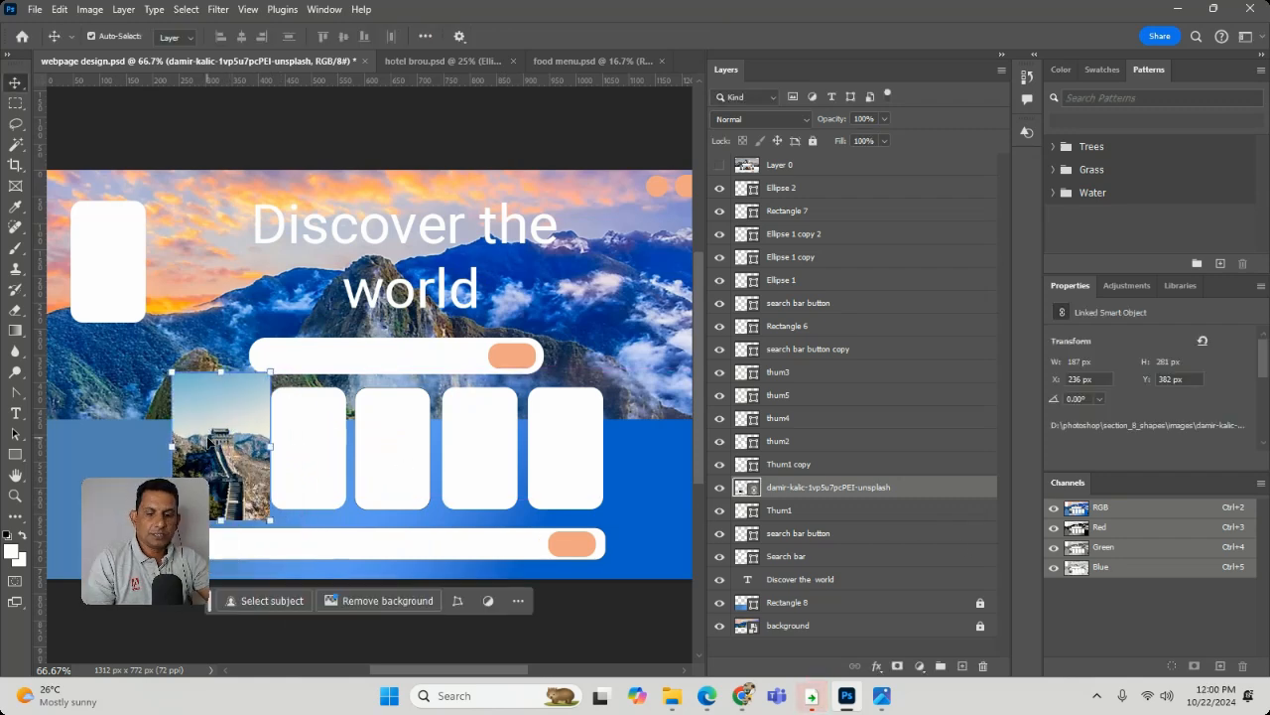
pyautogui.click(838, 510)
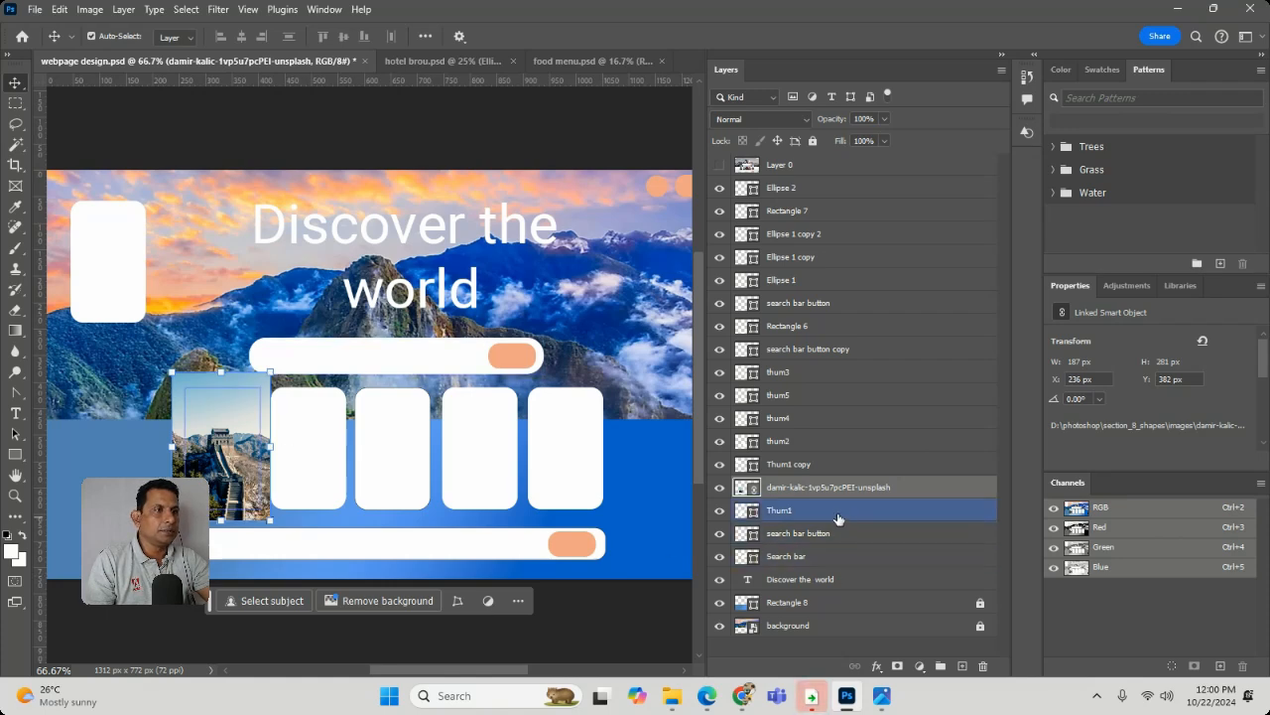
pyautogui.click(719, 486)
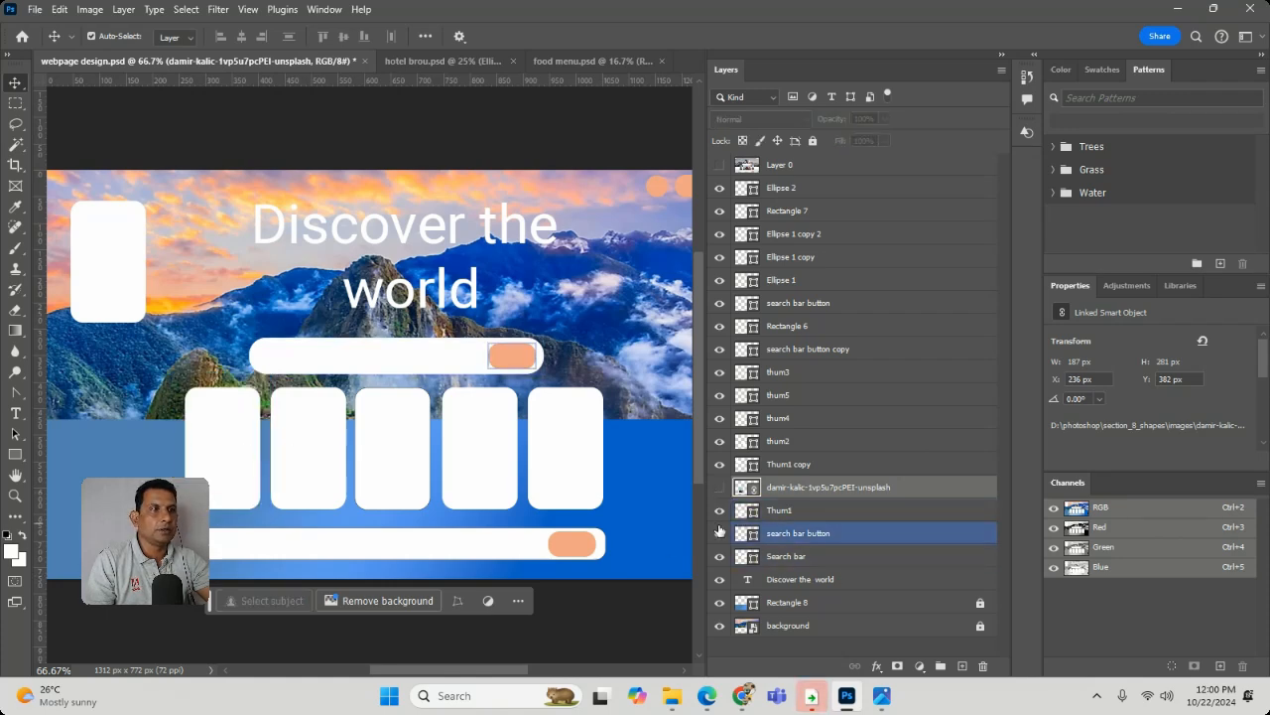
pyautogui.click(719, 512)
pyautogui.click(719, 511)
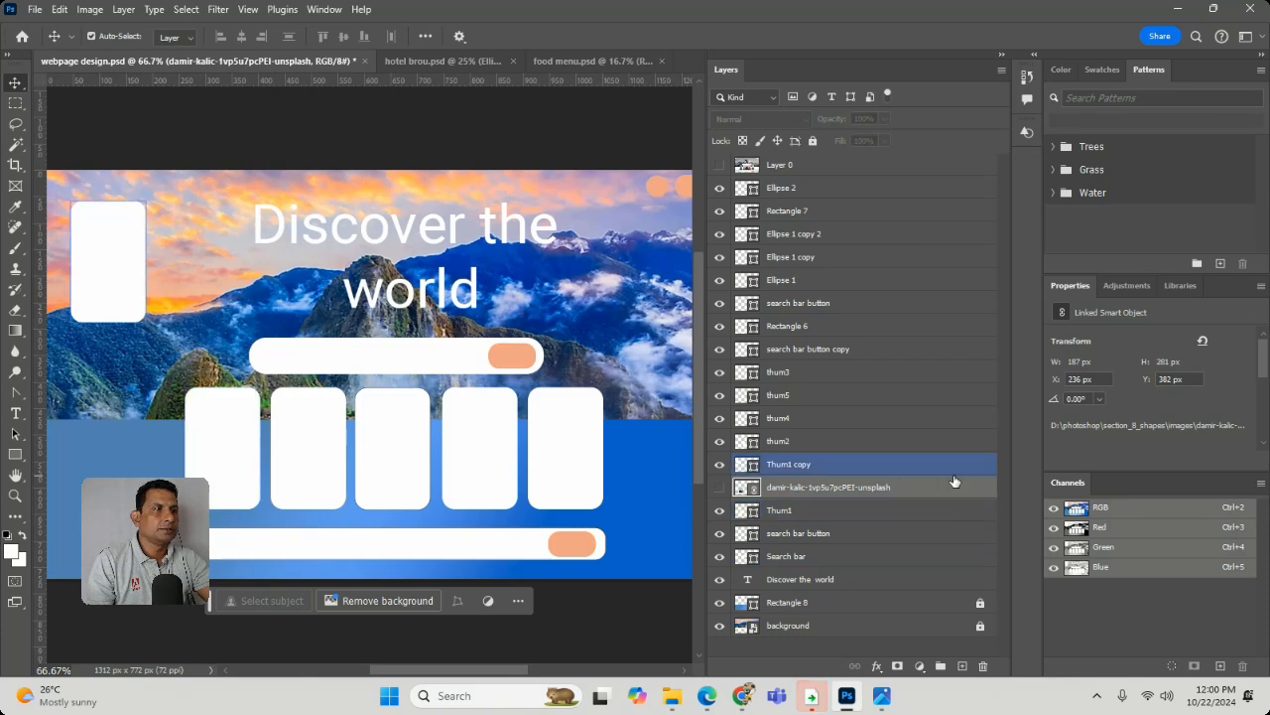
pyautogui.click(921, 511)
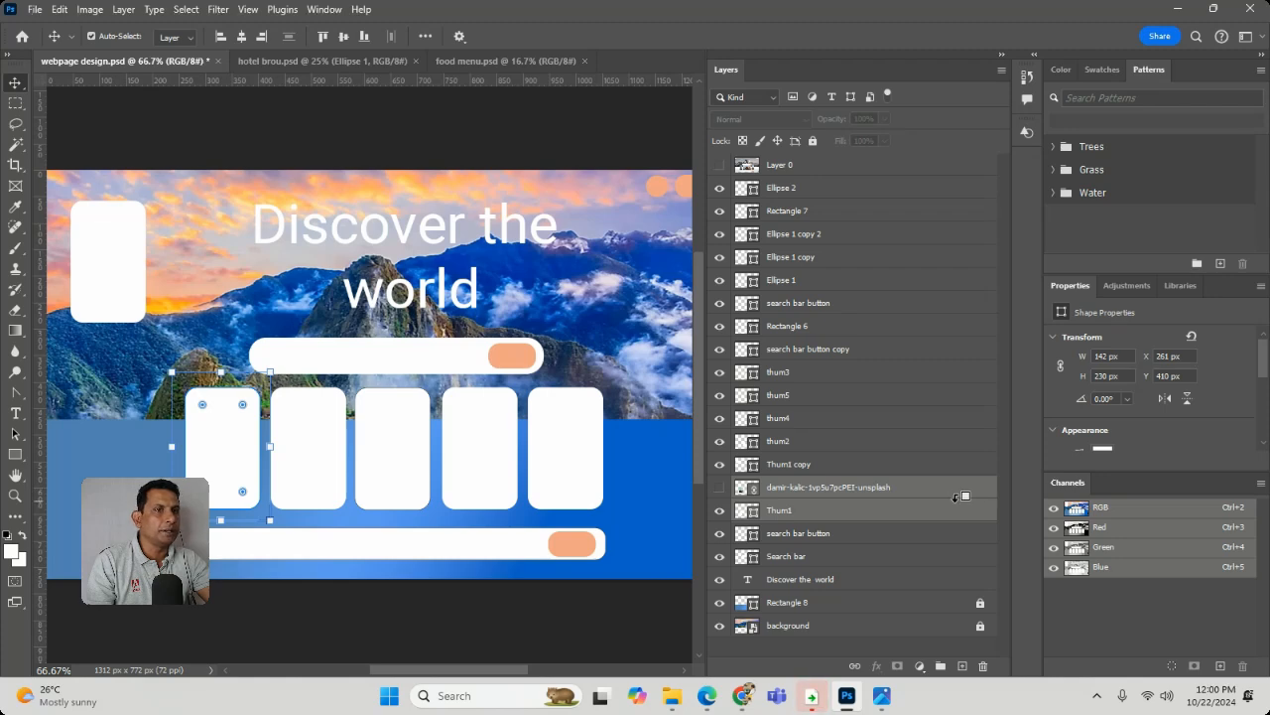
pyautogui.keyDown('alt'); pyautogui.click(957, 499); pyautogui.keyUp('alt')
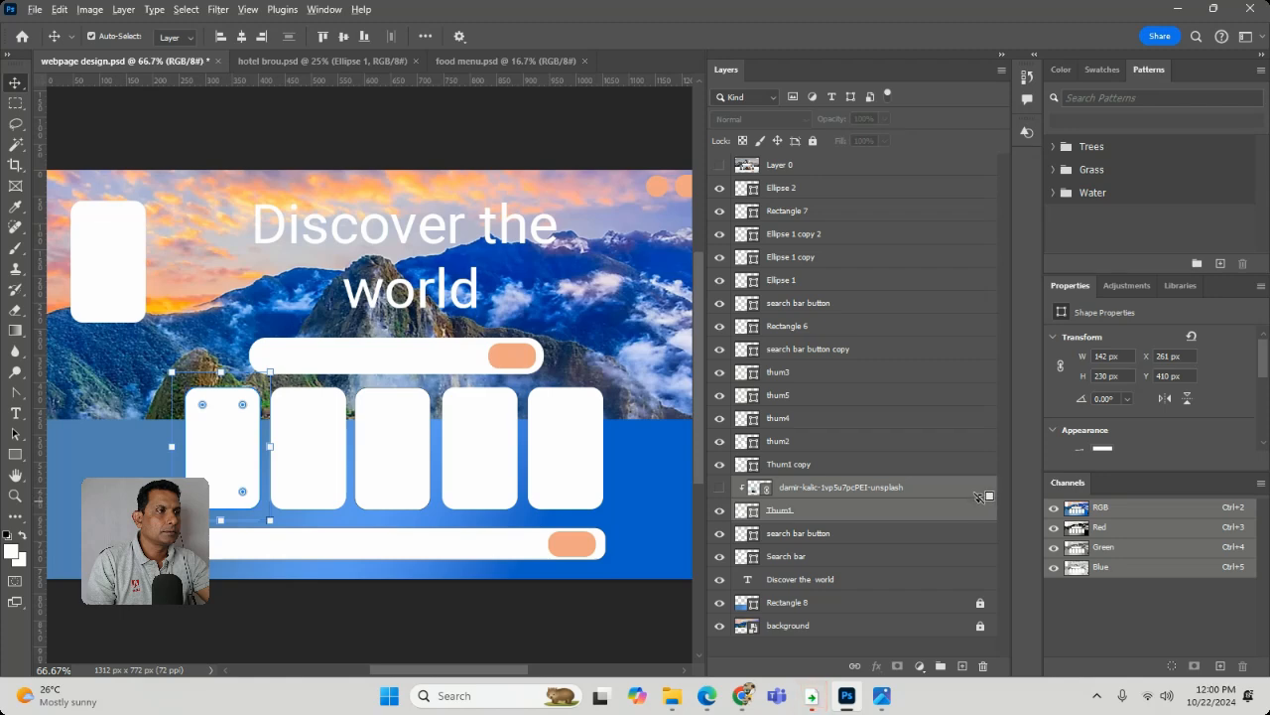
pyautogui.keyDown('alt'); pyautogui.click(979, 491); pyautogui.keyUp('alt')
pyautogui.keyDown('alt'); pyautogui.click(979, 489); pyautogui.keyUp('alt')
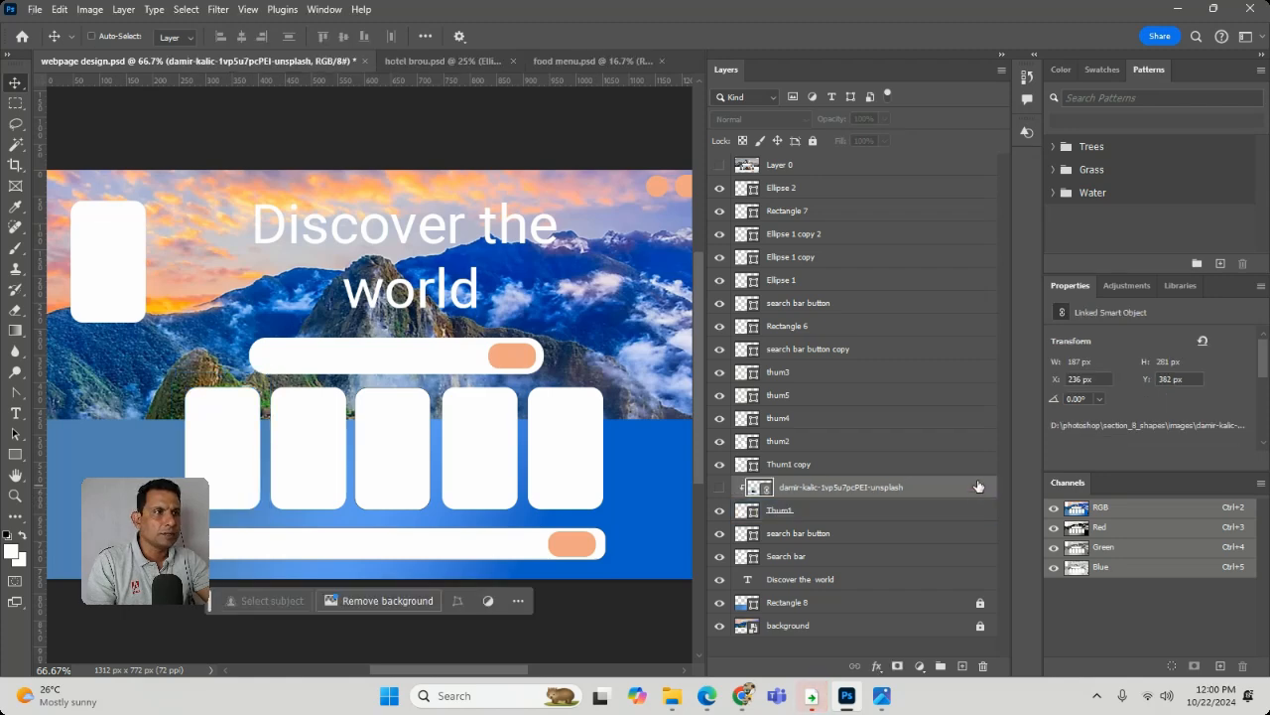
pyautogui.hotkey('ctrl', 'z')
pyautogui.hotkey('ctrl', 'z')
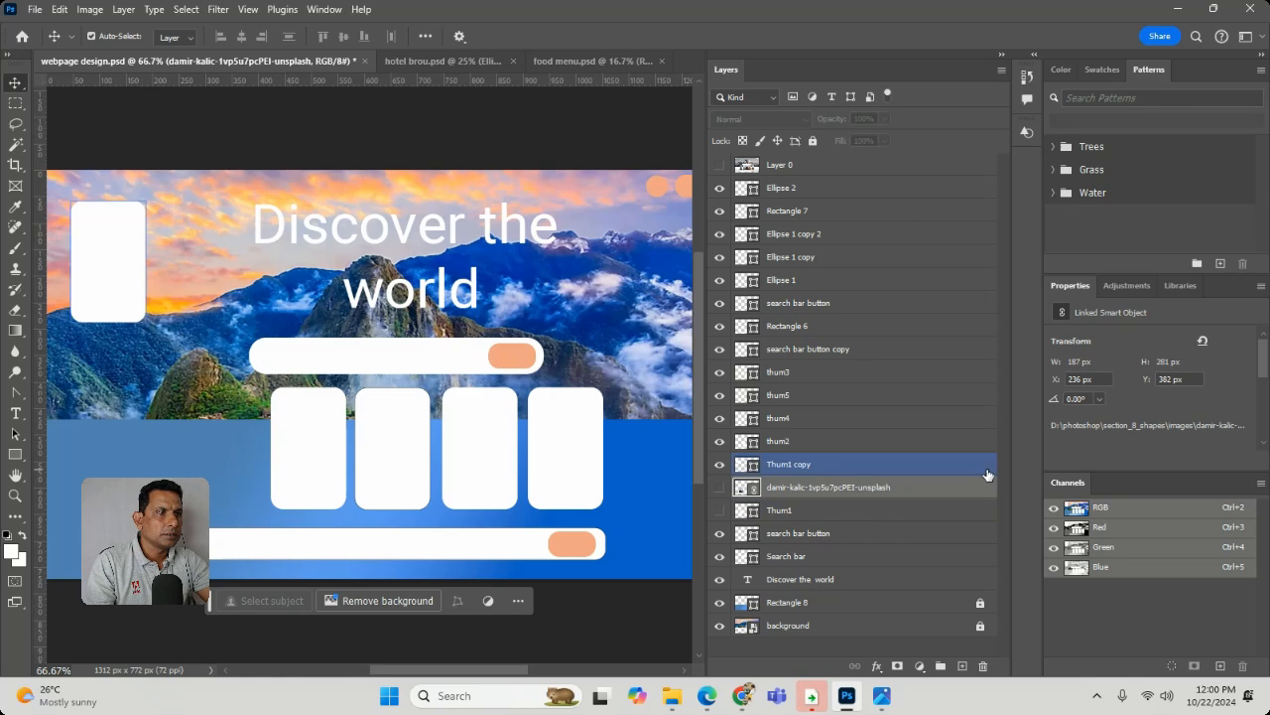
pyautogui.click(719, 511)
pyautogui.click(720, 488)
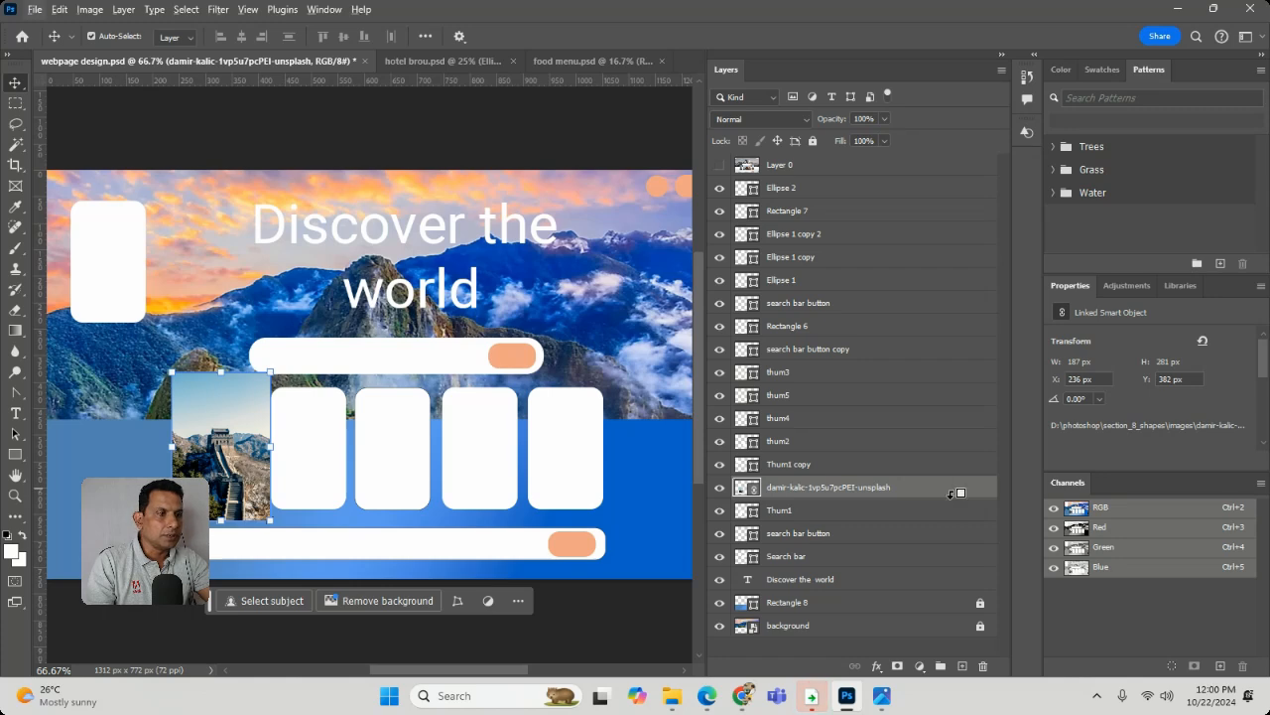
# - Clip the Great Wall photo to the Thum1 card shape and deselect both layers
pyautogui.click(933, 516)
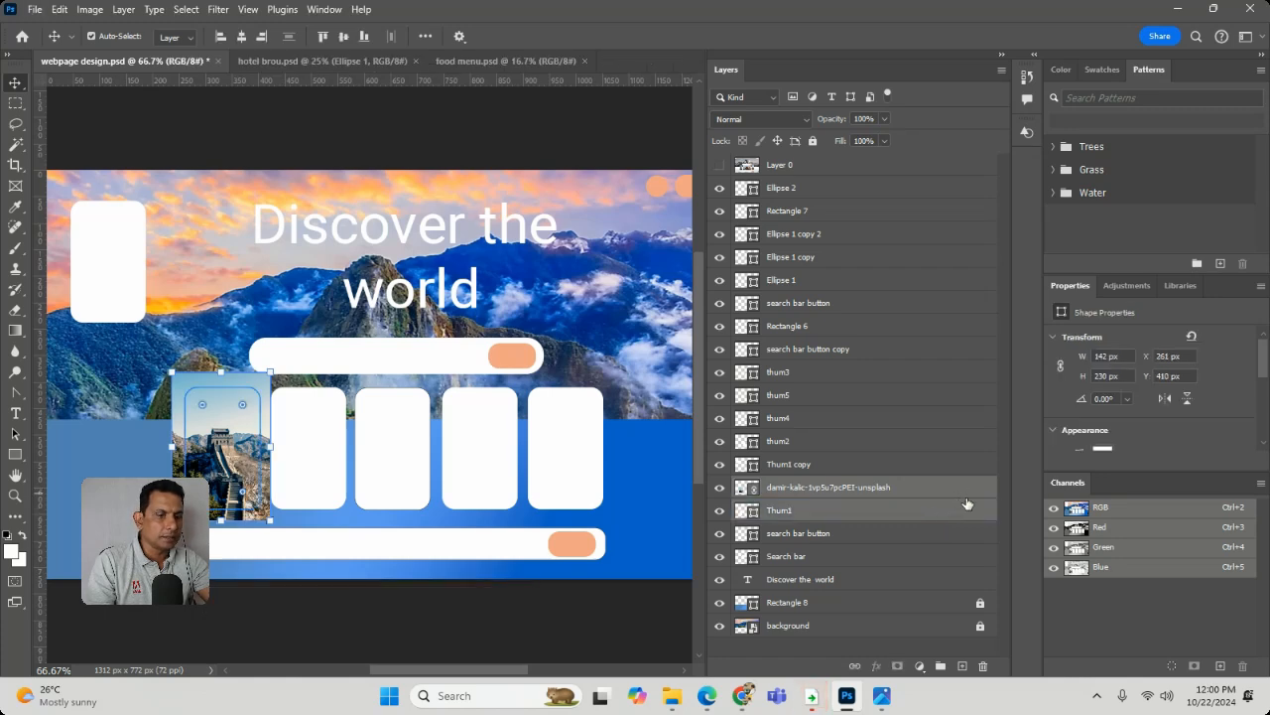
pyautogui.keyDown('alt'); pyautogui.click(972, 496); pyautogui.keyUp('alt')
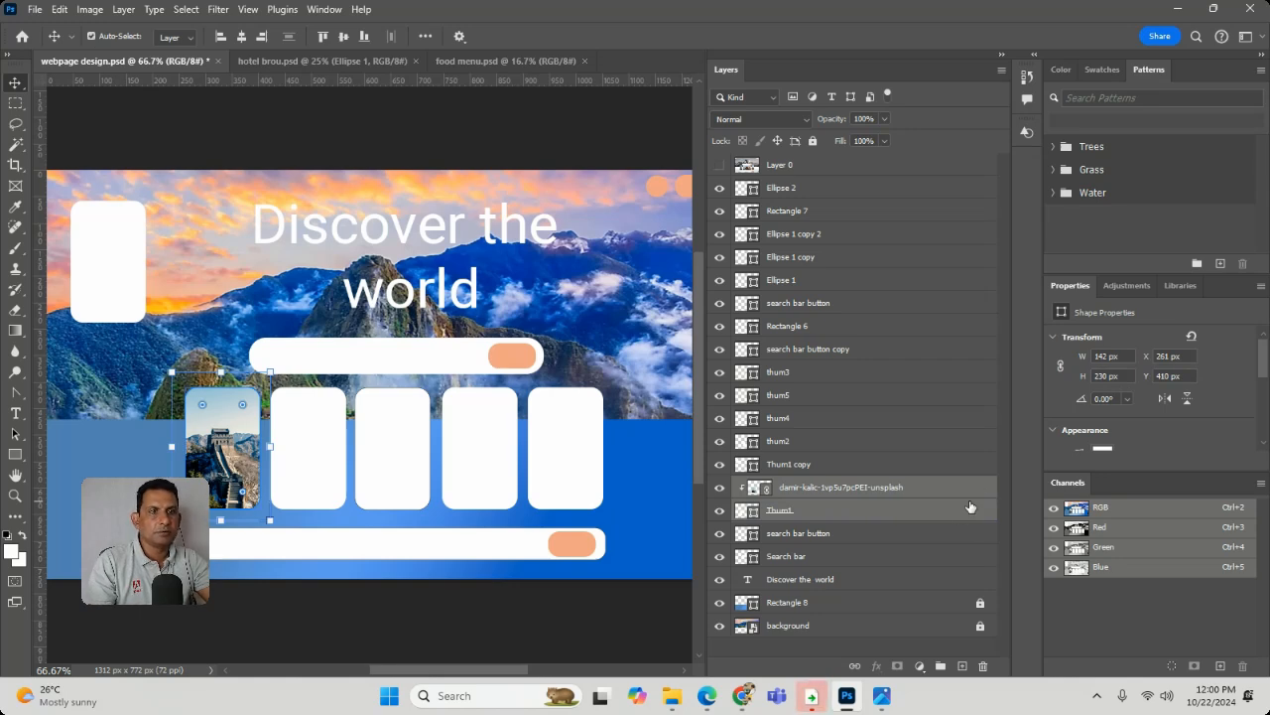
pyautogui.click(188, 270)
# - Place the Taj Mahal photo as an embedded image above the thum2 layer, scaled to about 5.37% and covering the second card
pyautogui.rightClick(312, 470)
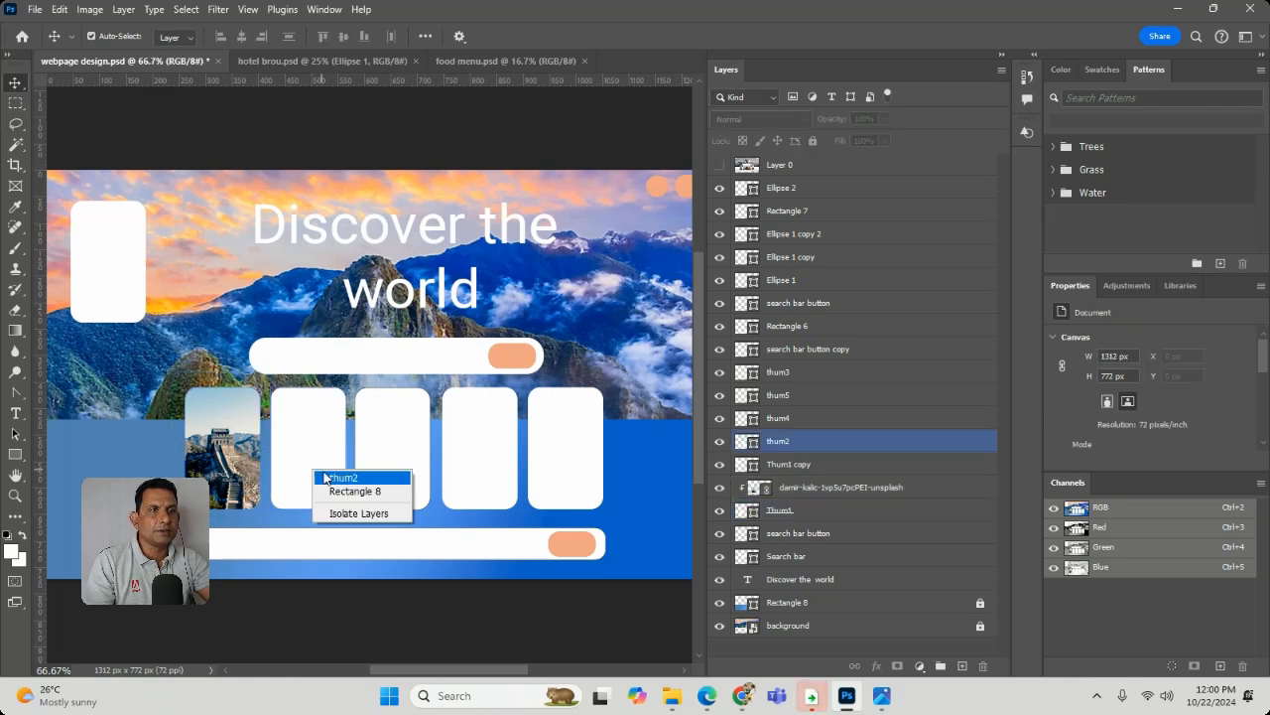
pyautogui.click(343, 477)
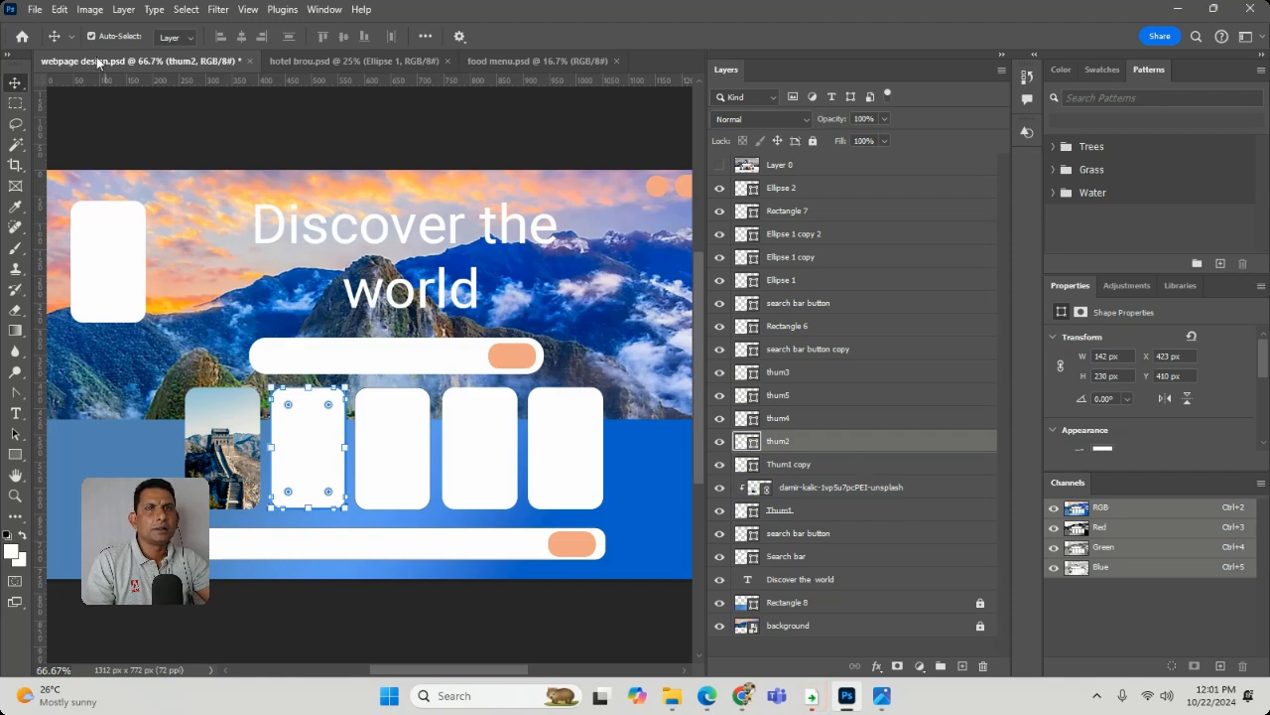
pyautogui.click(43, 14)
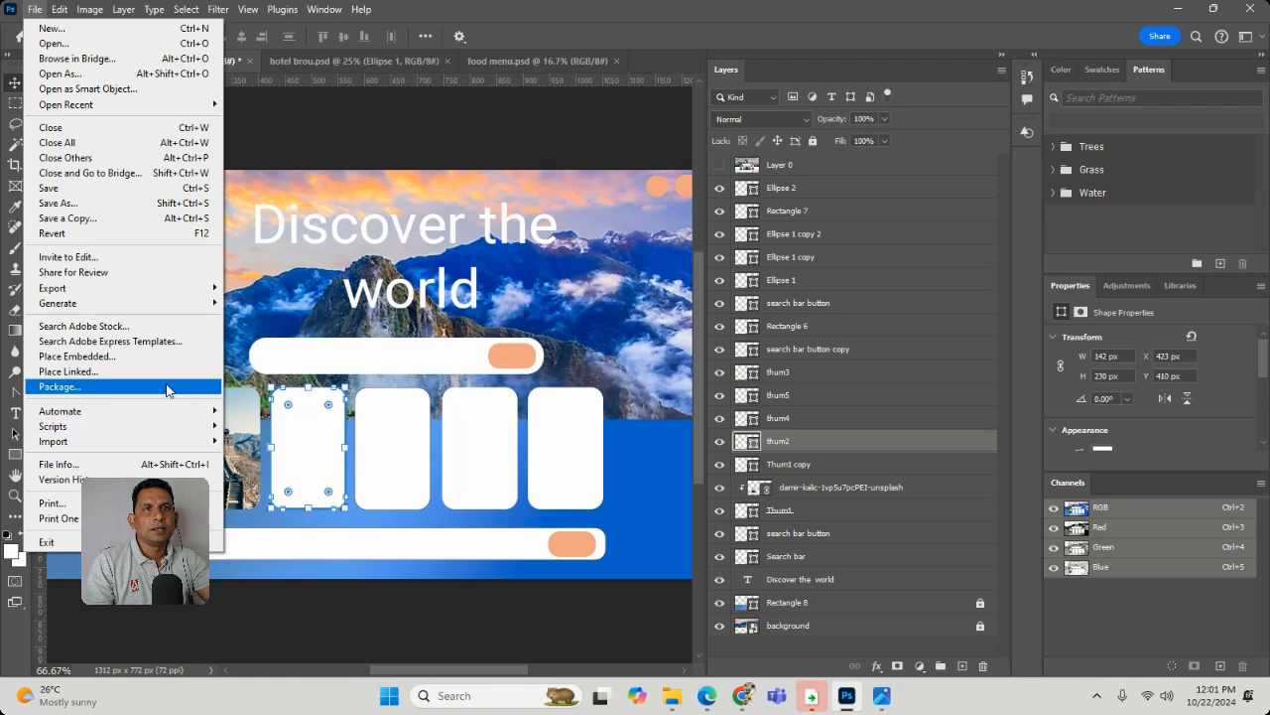
pyautogui.click(379, 342)
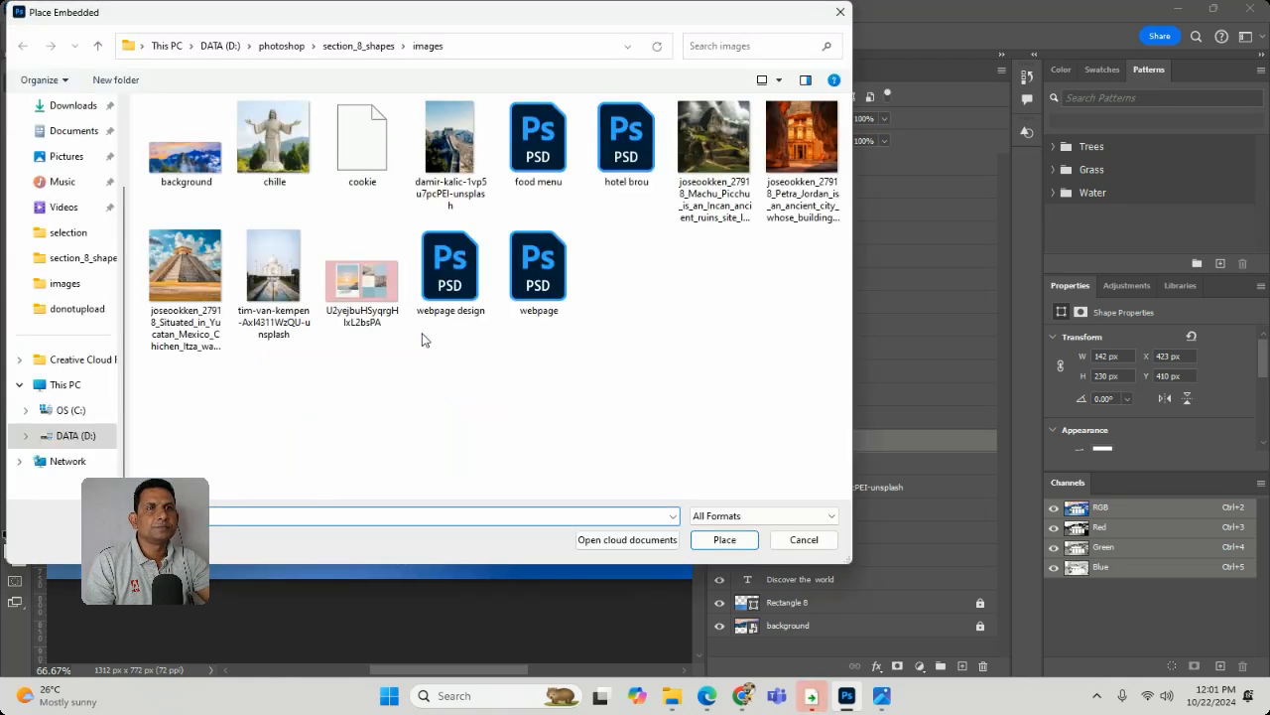
pyautogui.doubleClick(267, 276)
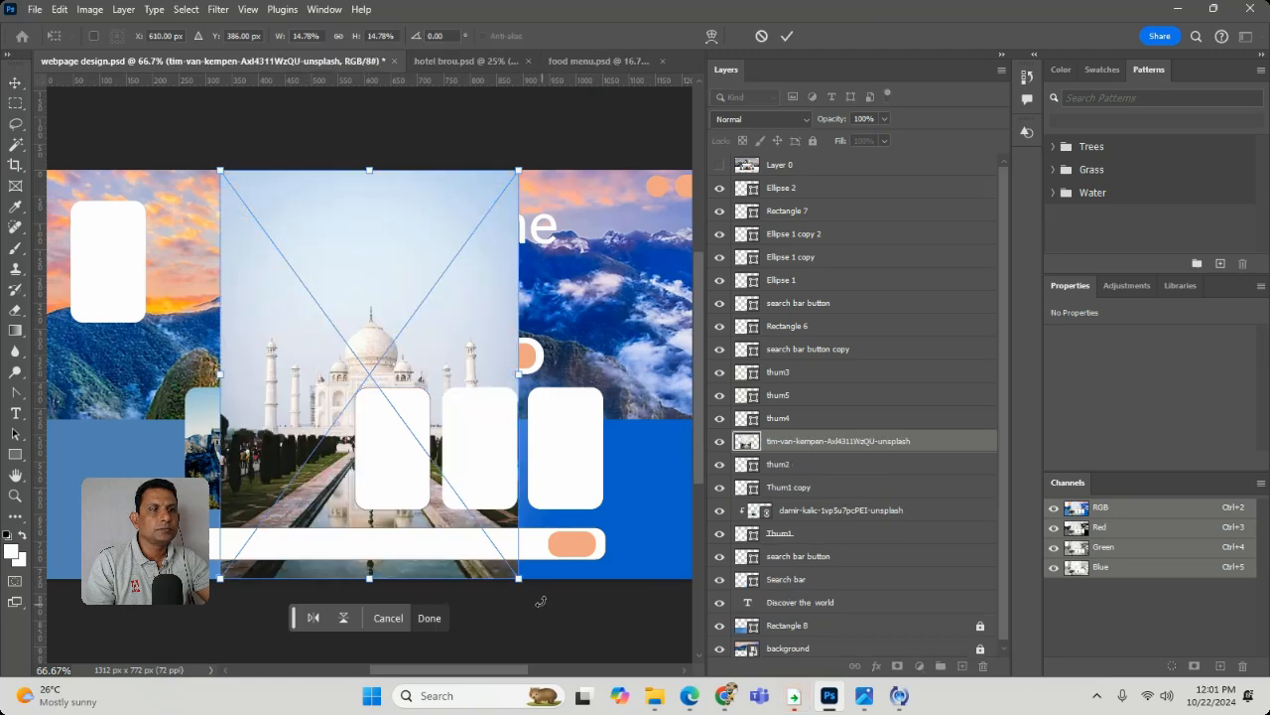
pyautogui.moveTo(521, 580); pyautogui.dragTo(255, 355)
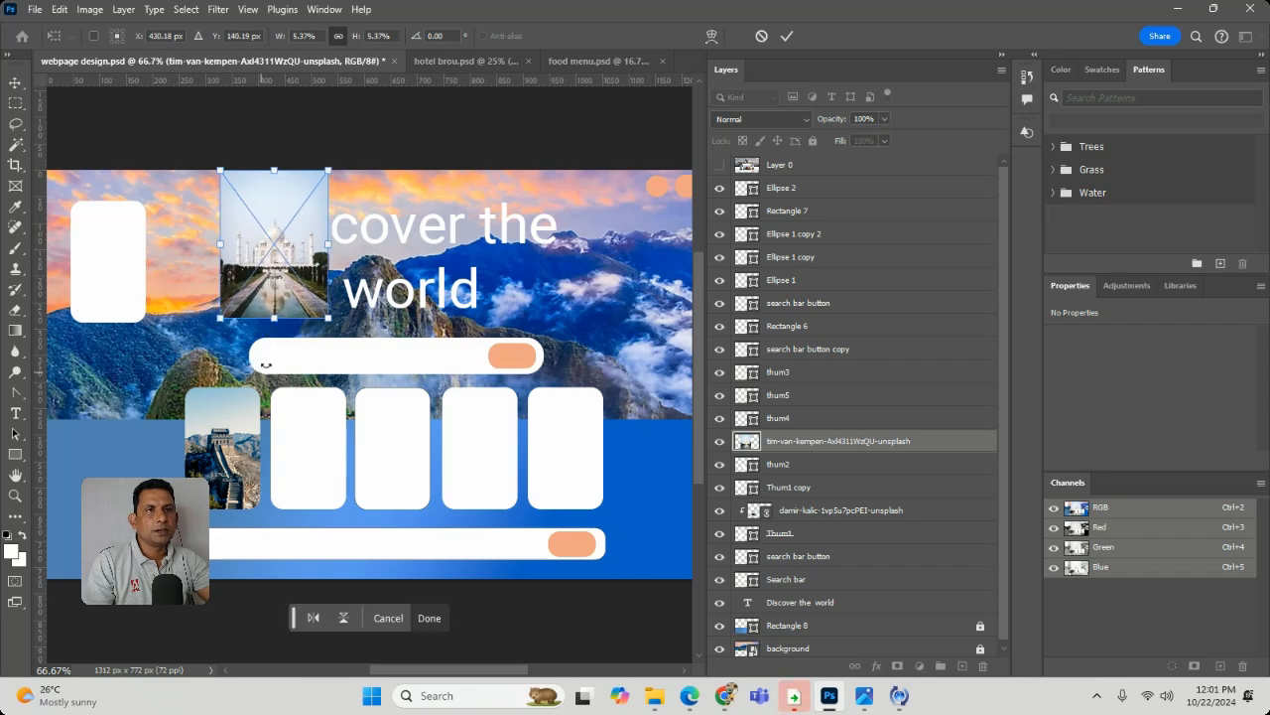
pyautogui.moveTo(296, 290); pyautogui.dragTo(329, 456)
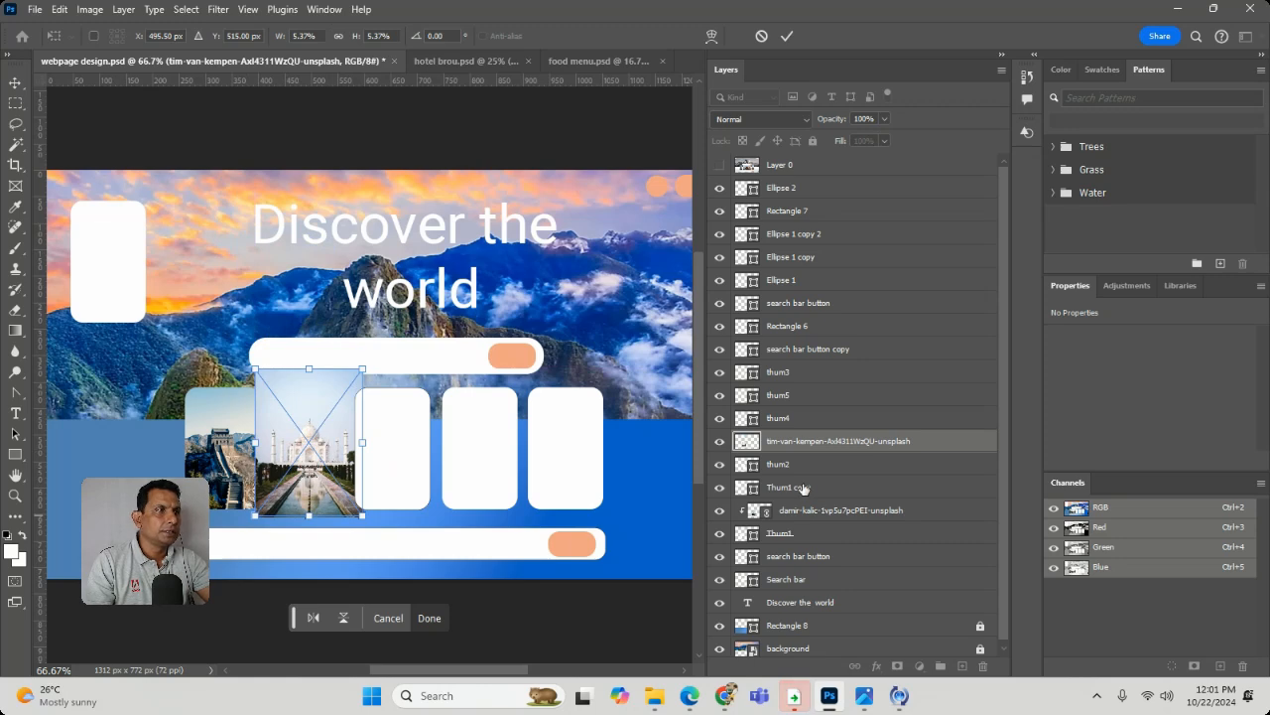
# - Toggle the visibility of the Taj Mahal photo and the thum2 layer to check that they belong together
pyautogui.click(717, 446)
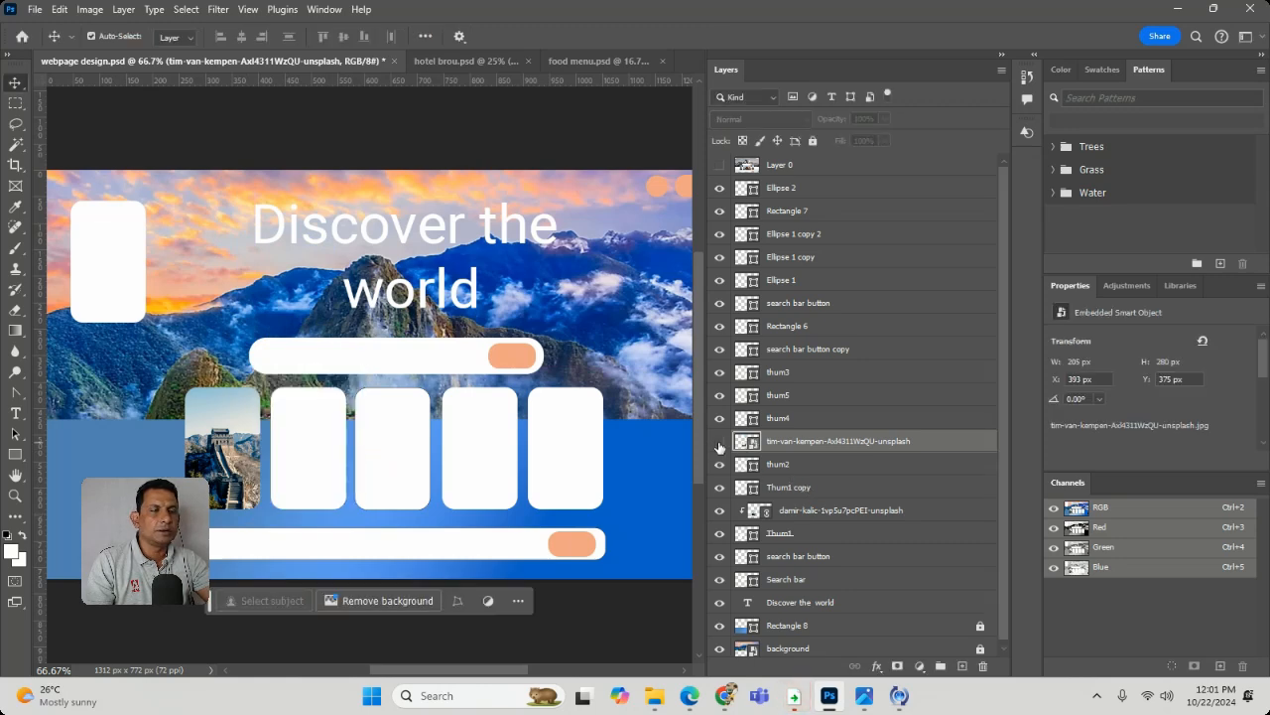
pyautogui.click(716, 468)
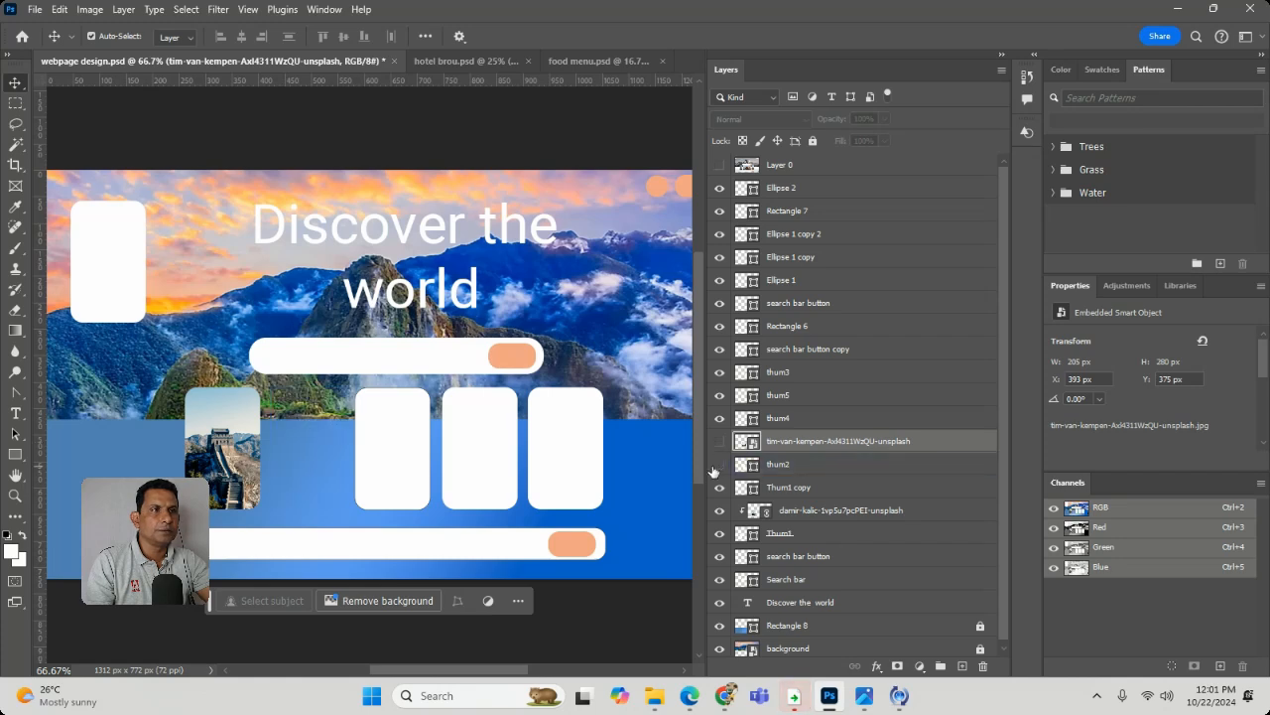
pyautogui.click(715, 468)
pyautogui.click(725, 438)
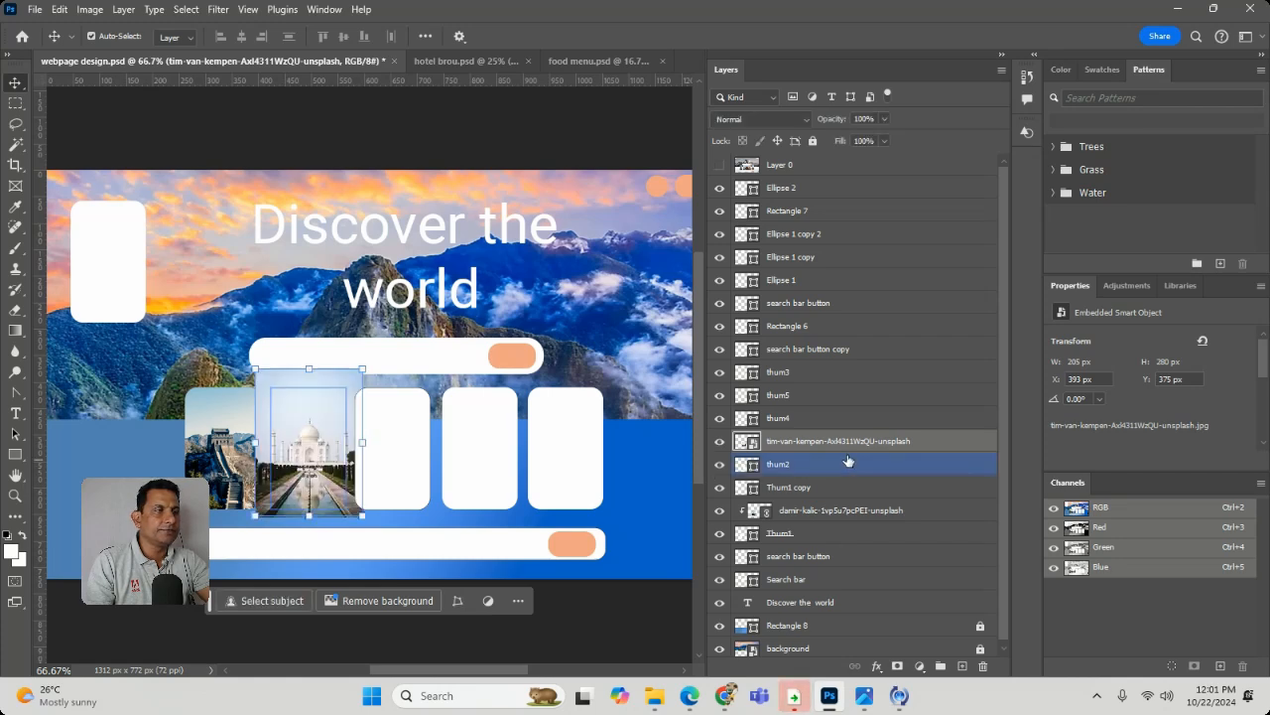
# - Clip the Taj Mahal photo to the thum2 card shape
pyautogui.click(870, 427)
pyautogui.click(872, 443)
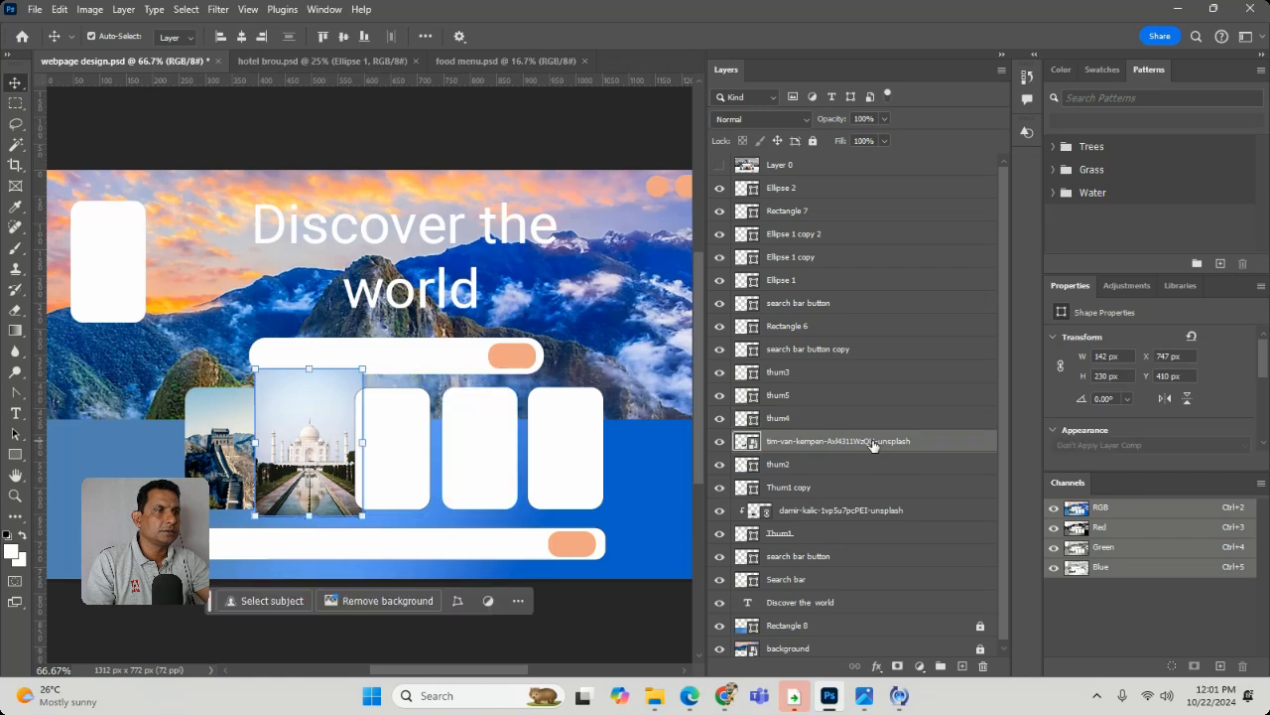
pyautogui.click(873, 466)
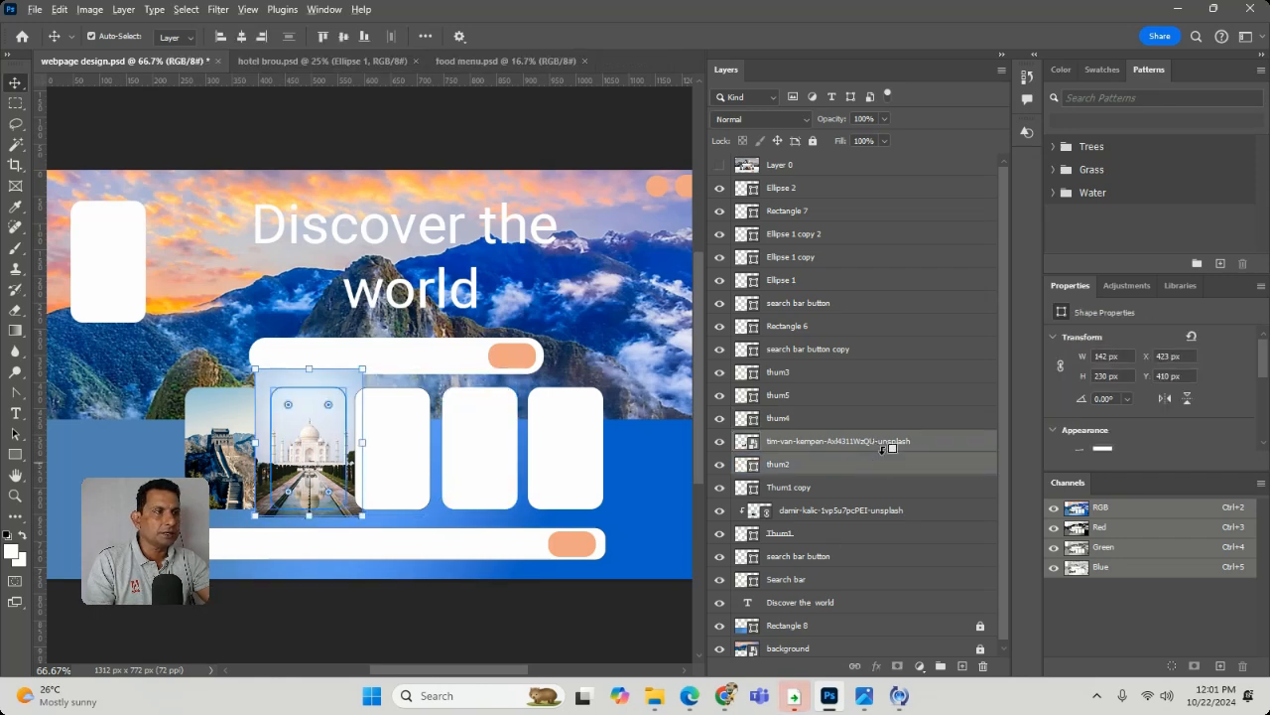
pyautogui.keyDown('alt'); pyautogui.click(932, 450); pyautogui.keyUp('alt')
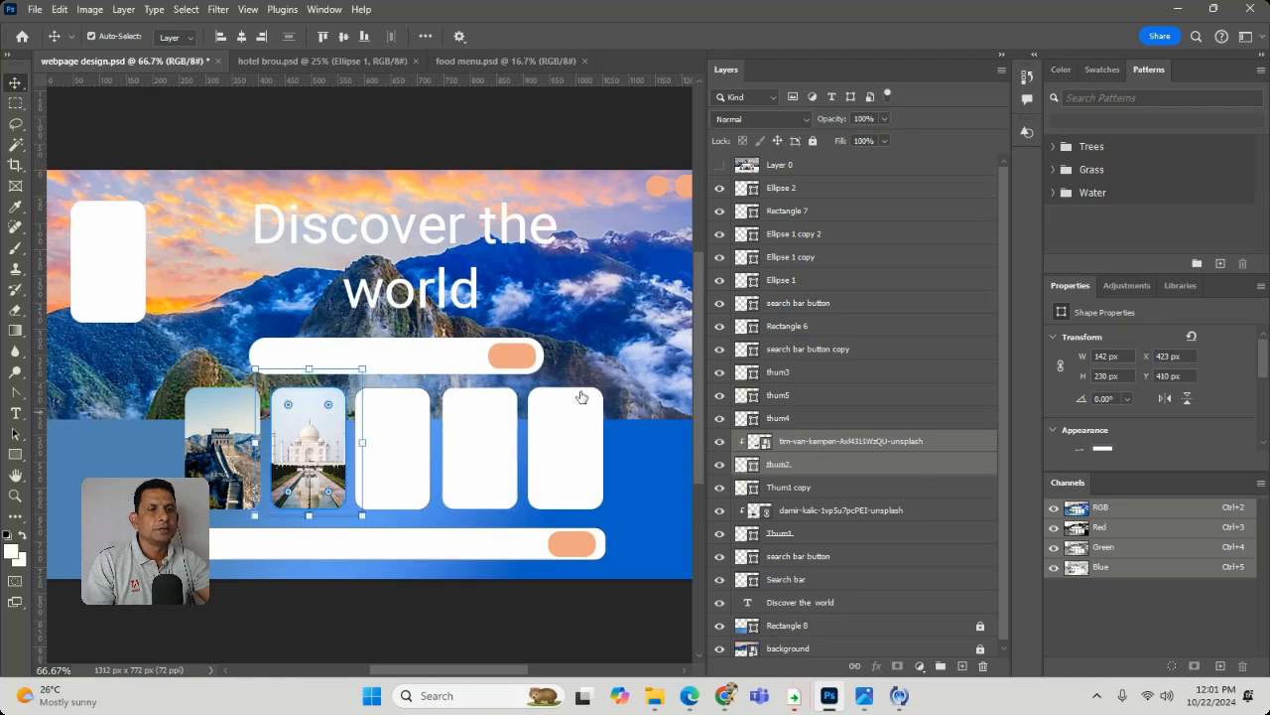
pyautogui.click(278, 290)
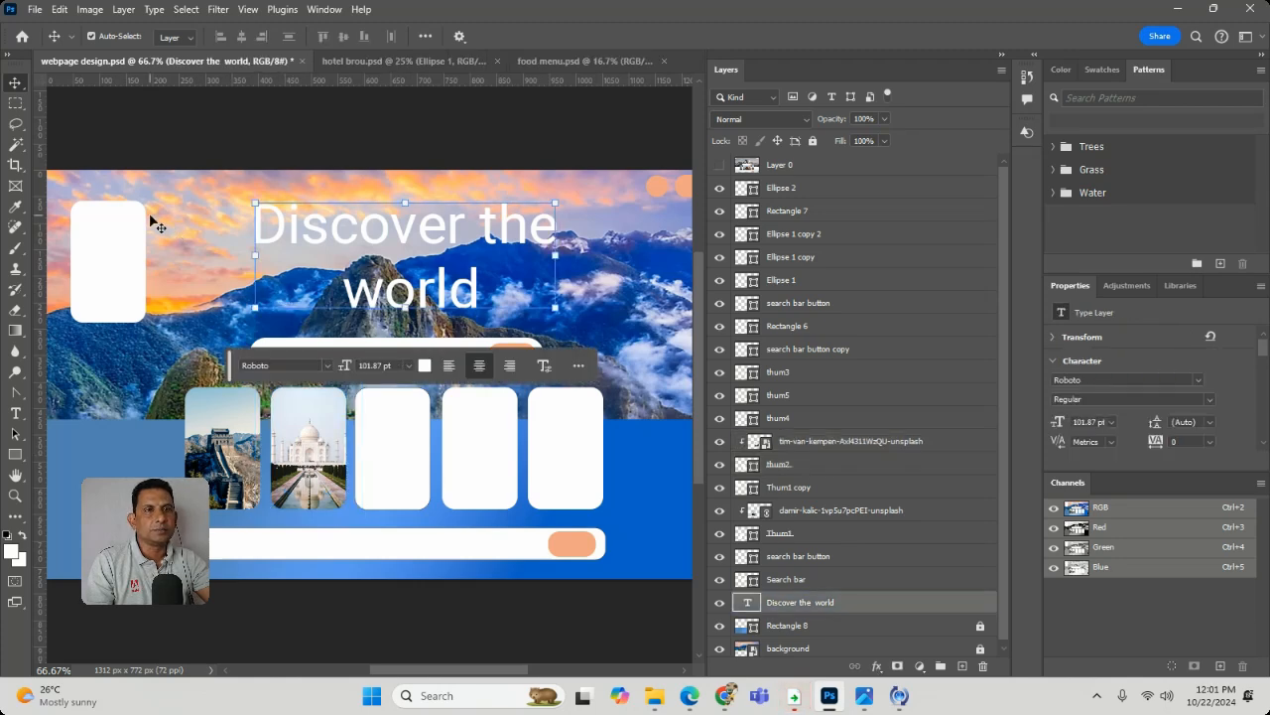
# - Place the Chichen Itza pyramid photo as an embedded image above the "Discover the world" heading layer
pyautogui.click(40, 15)
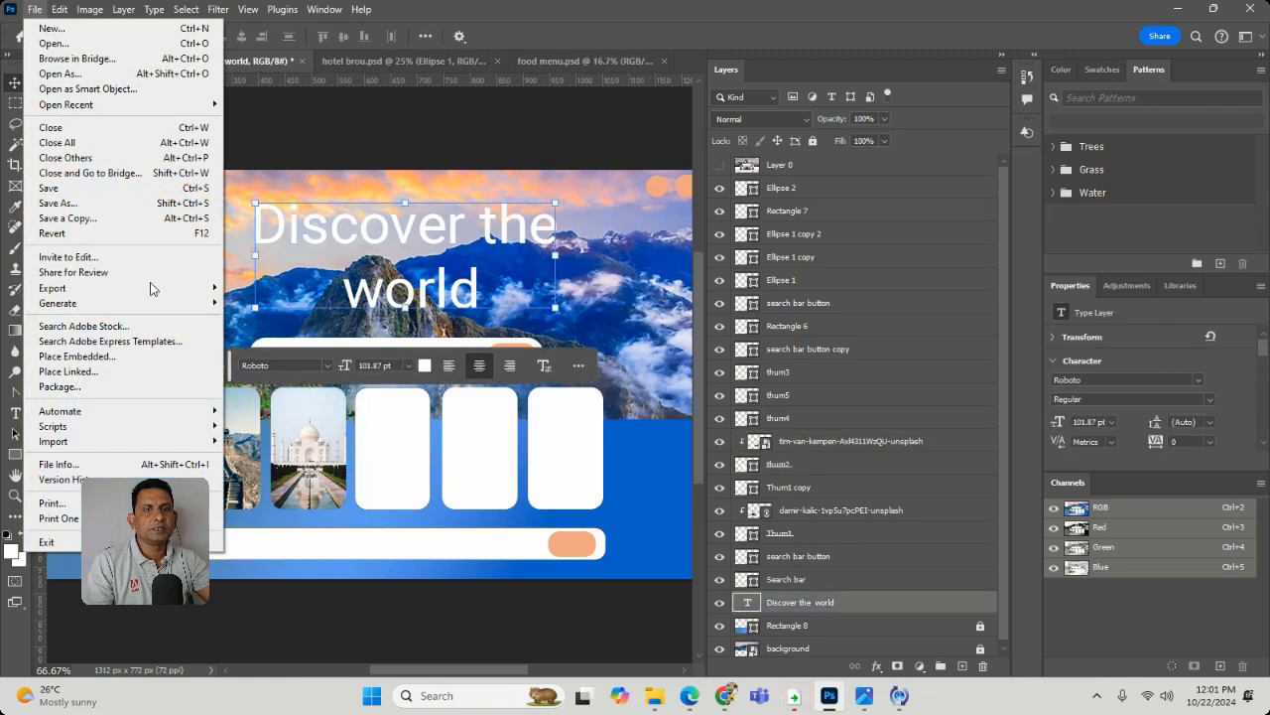
pyautogui.click(156, 363)
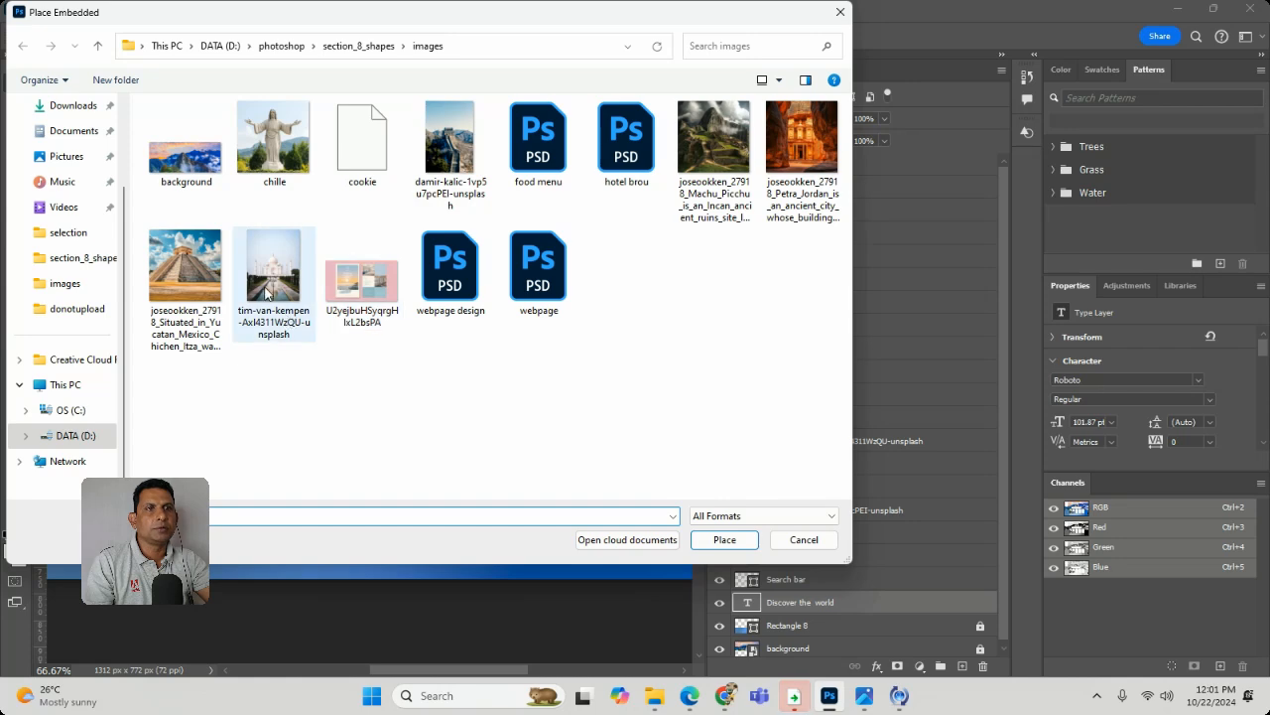
pyautogui.doubleClick(182, 285)
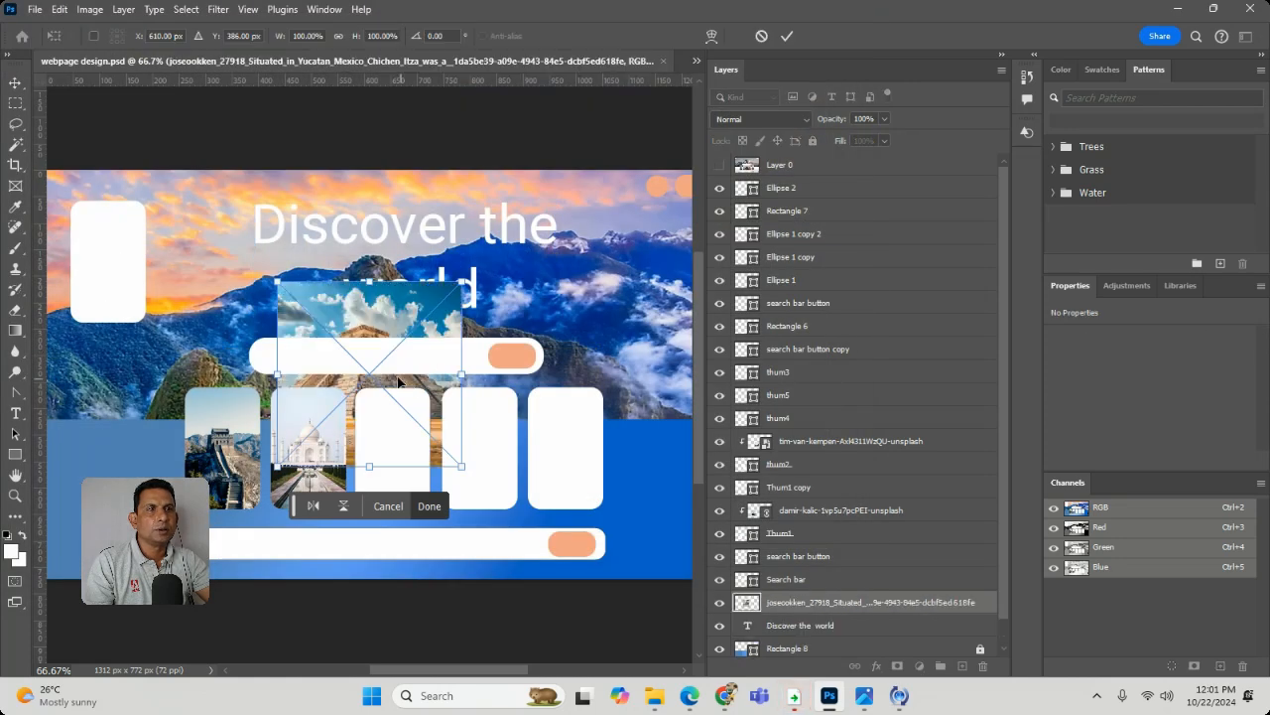
pyautogui.moveTo(398, 380); pyautogui.dragTo(472, 422)
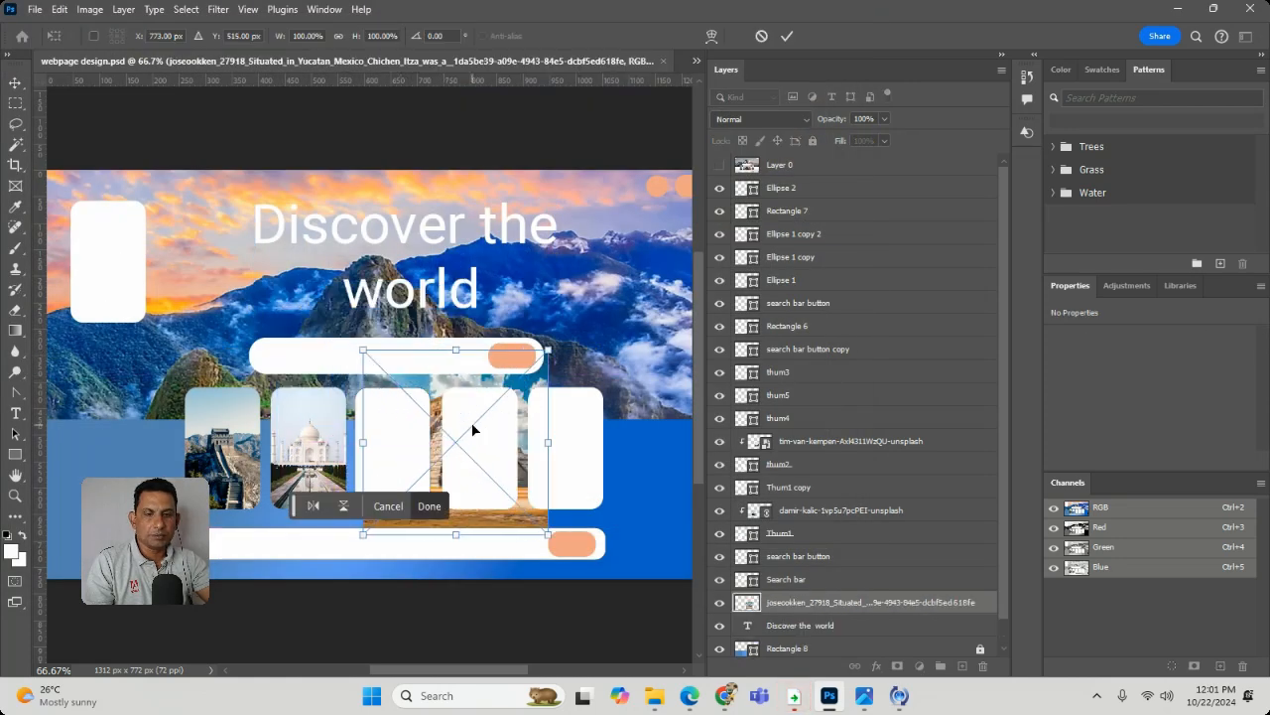
pyautogui.hotkey('ctrl', 'z')
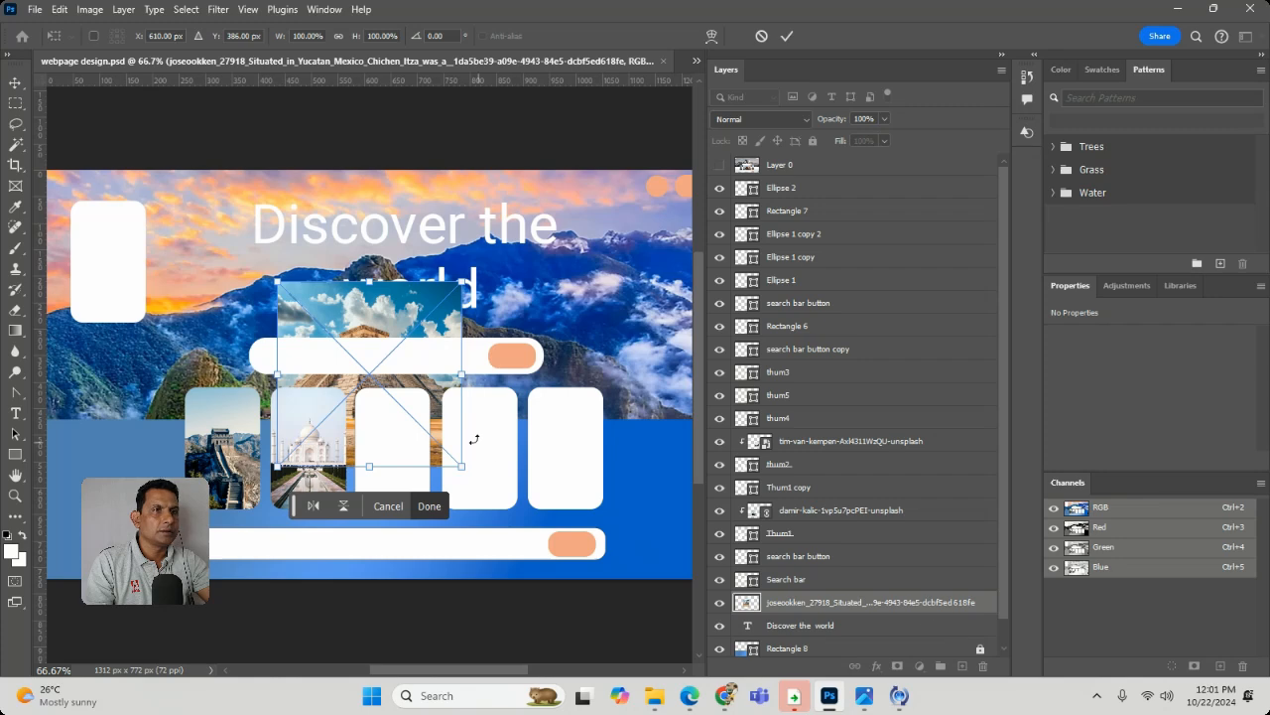
pyautogui.rightClick(398, 416)
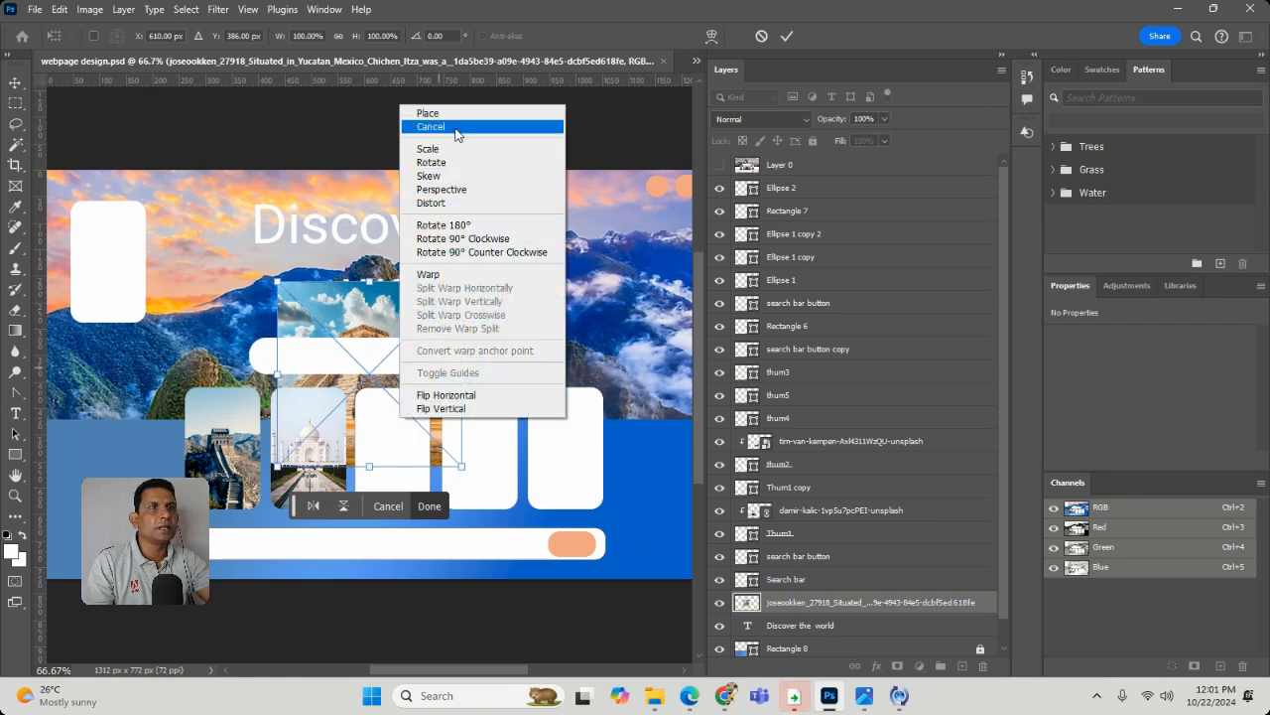
pyautogui.click(392, 458)
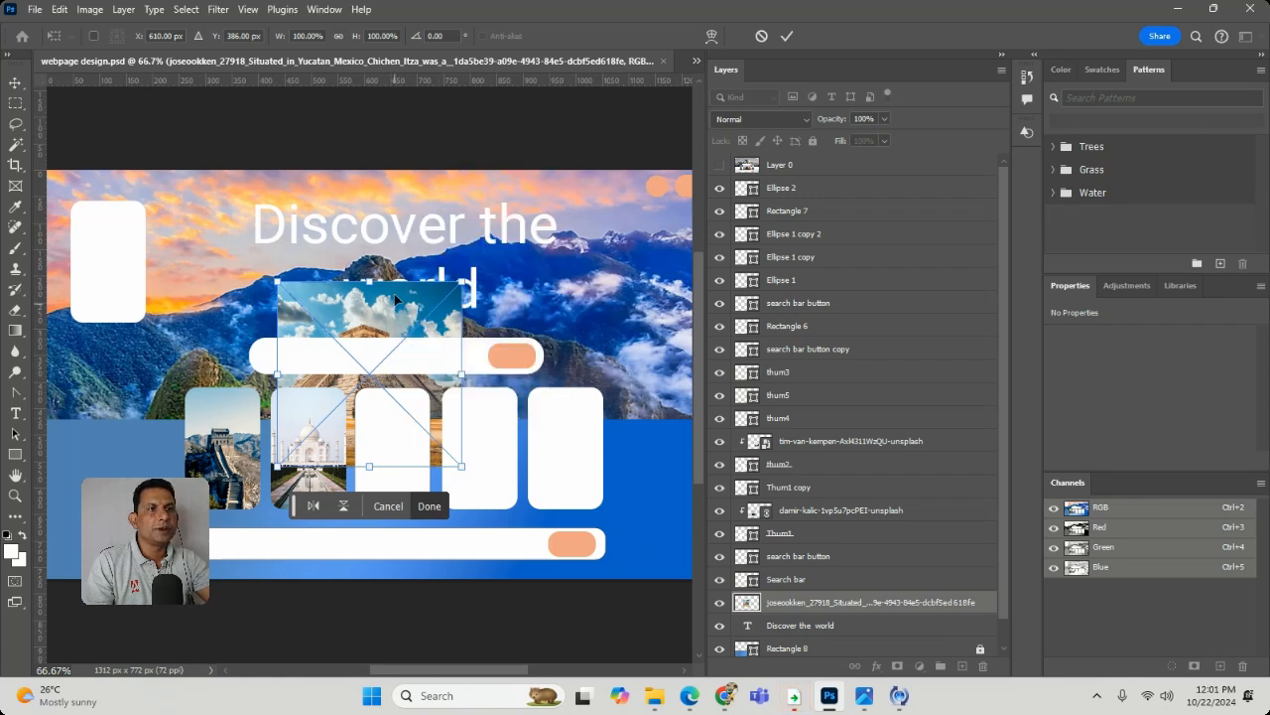
# - Move the pyramid photo clear of the cards, over the left part of the heading, and commit its placement at 100% size
pyautogui.moveTo(395, 300); pyautogui.dragTo(291, 169)
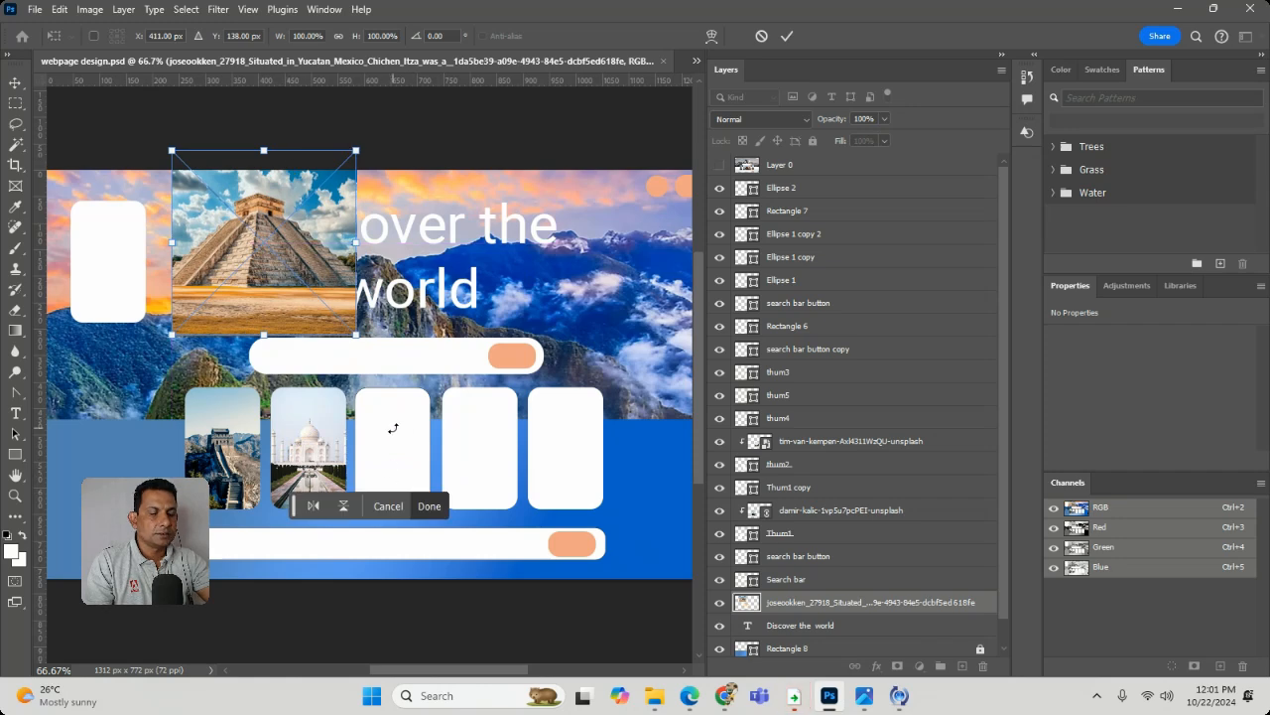
pyautogui.press('Return')
pyautogui.click(400, 438)
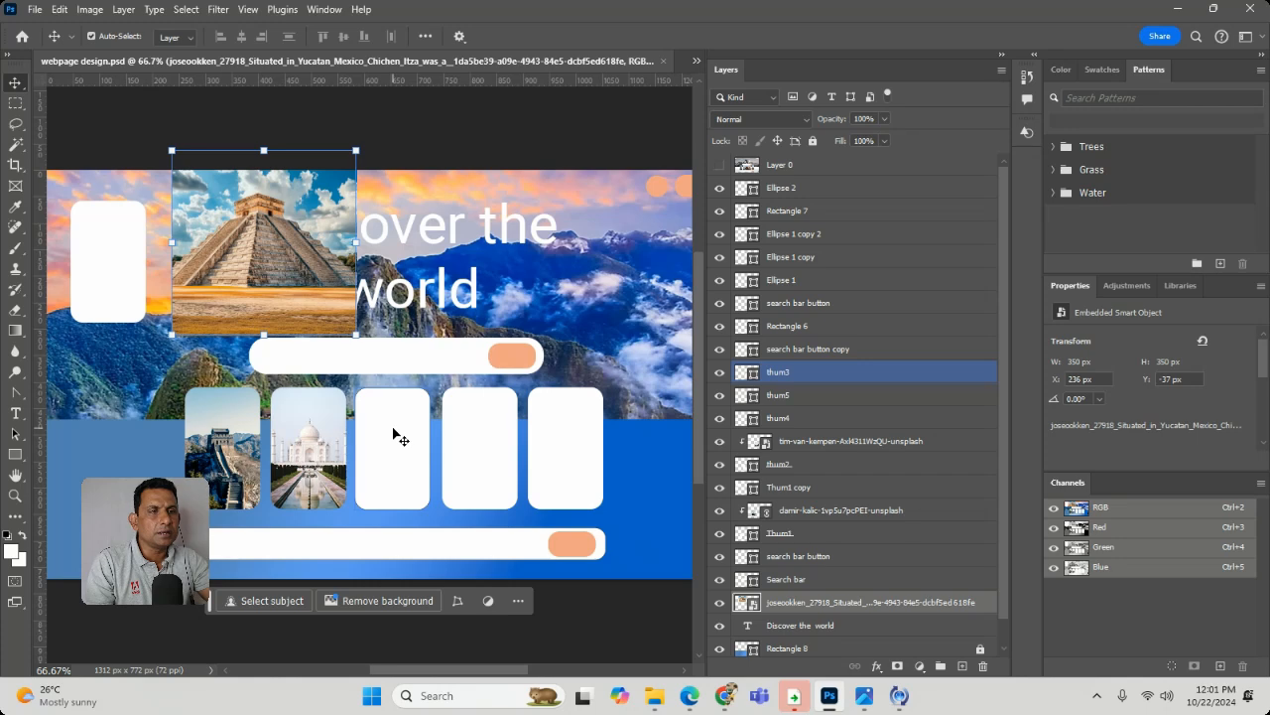
# - Check the third card's layer and the pyramid photo's visibility, and move the photo's layer up to just below Rectangle 6
pyautogui.rightClick(394, 433)
pyautogui.click(406, 442)
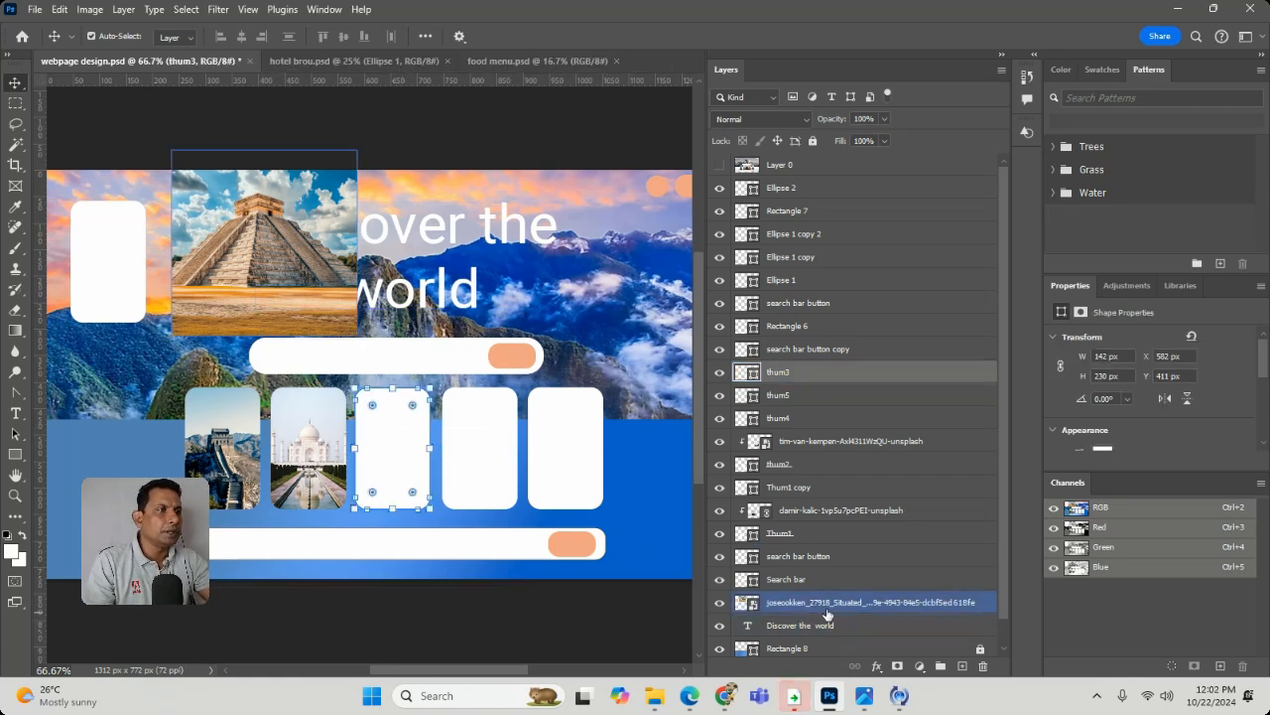
pyautogui.click(721, 602)
pyautogui.click(721, 602)
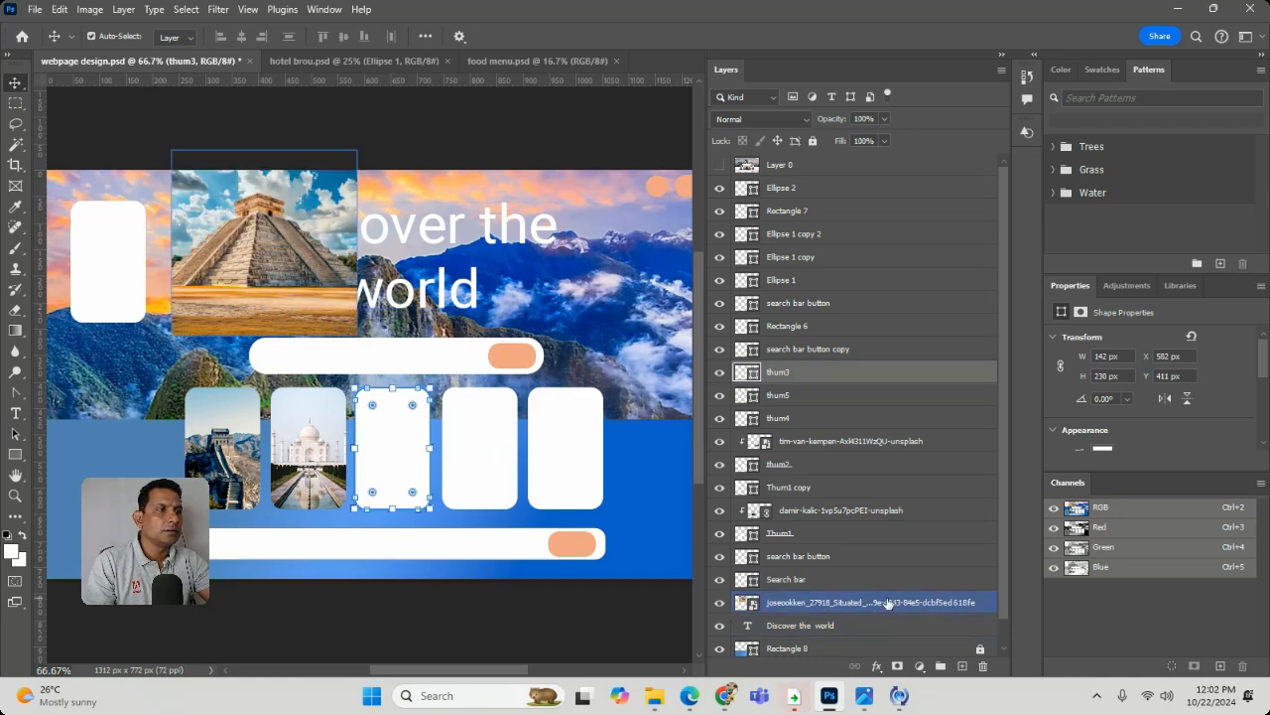
pyautogui.moveTo(886, 602); pyautogui.dragTo(871, 347)
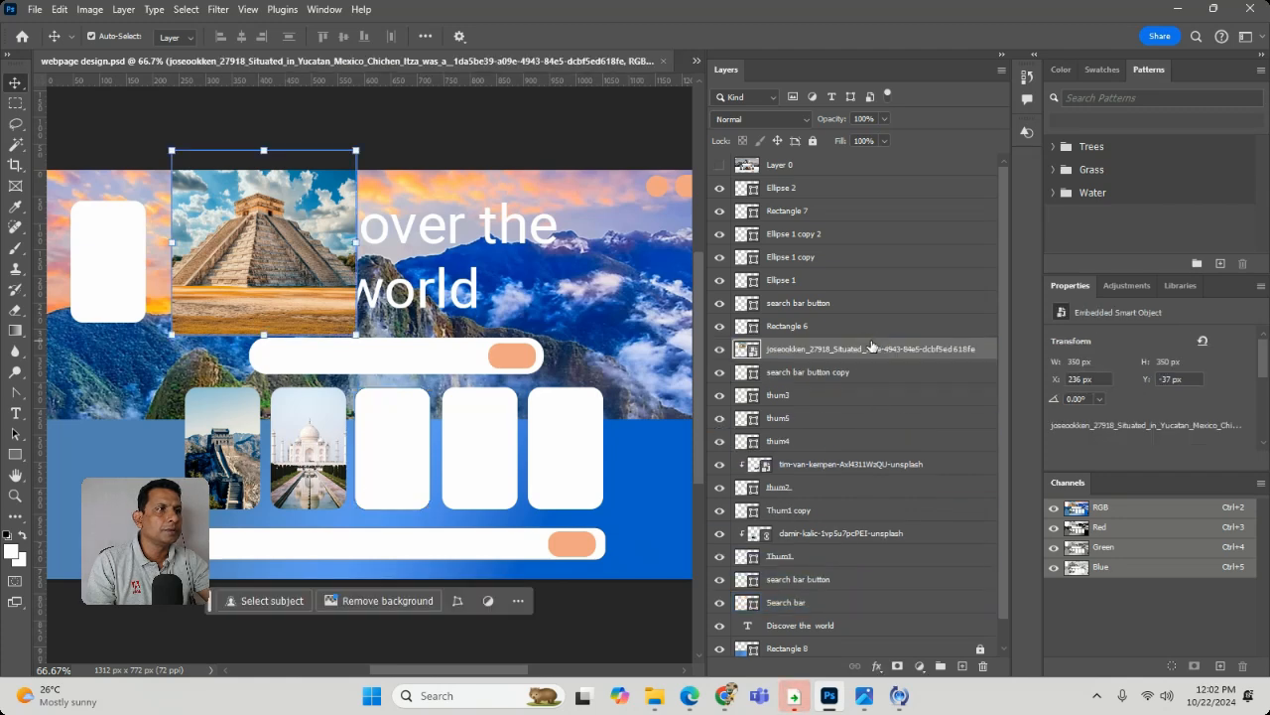
# - Scale the pyramid photo to about 66% and position it over the third card
pyautogui.moveTo(313, 239); pyautogui.dragTo(450, 430)
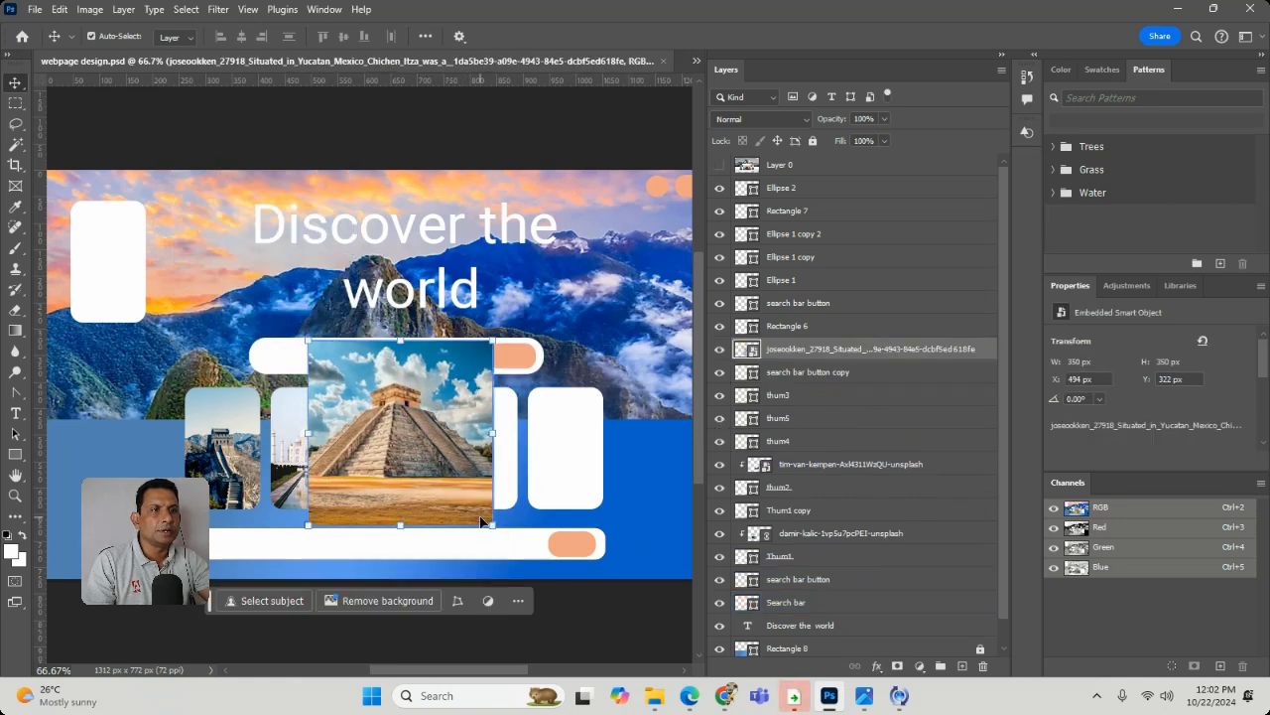
pyautogui.moveTo(489, 521); pyautogui.dragTo(428, 462)
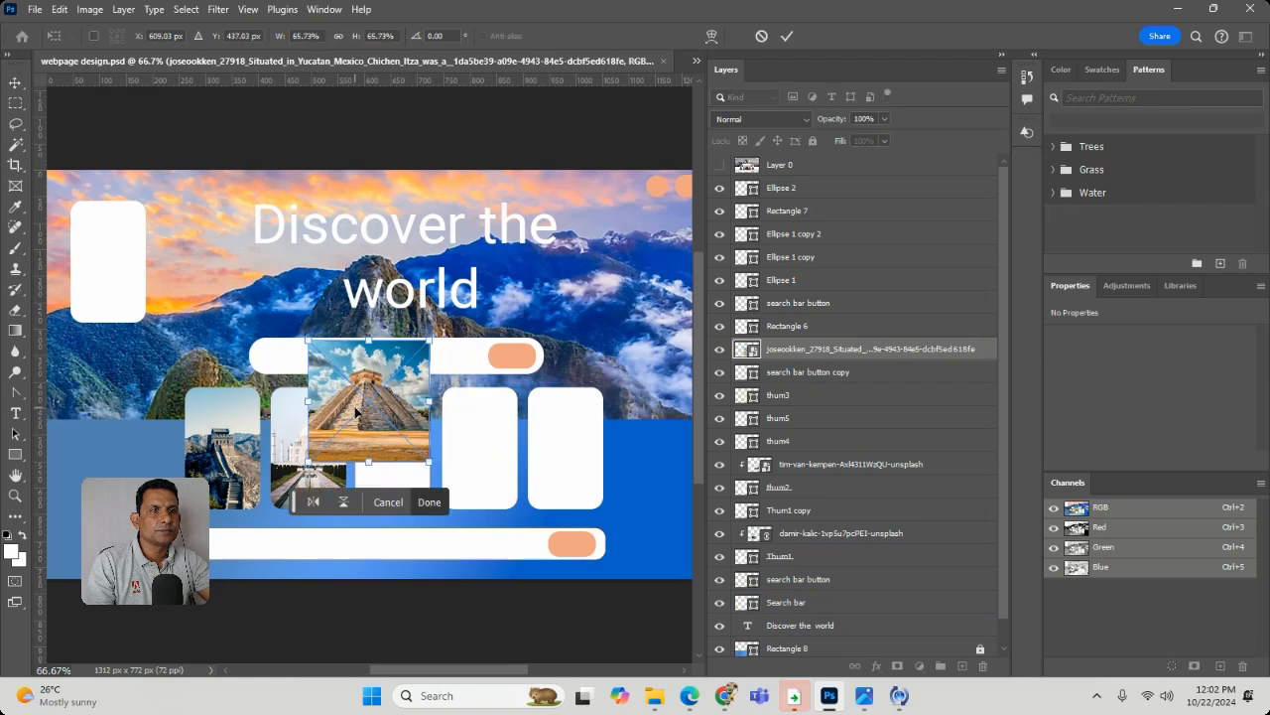
pyautogui.moveTo(355, 414); pyautogui.dragTo(380, 461)
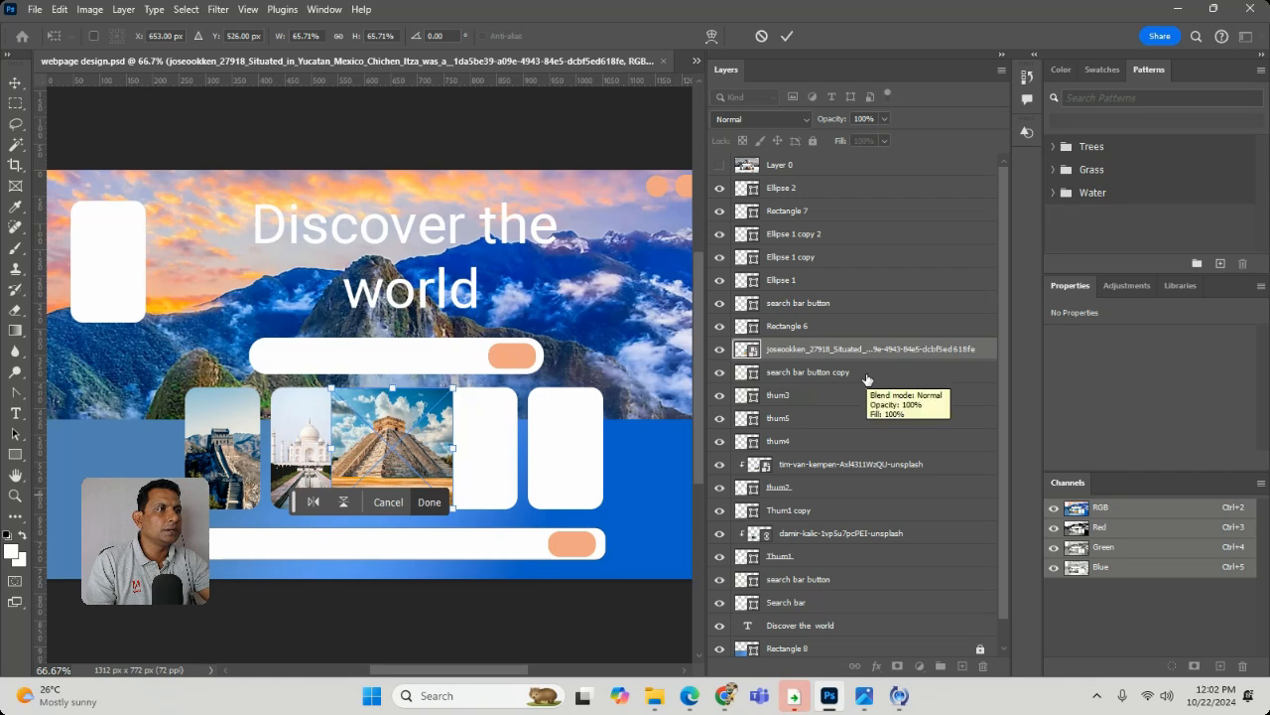
# - Move the pyramid photo's layer directly above thum3 and clip it to that card shape
pyautogui.moveTo(878, 357); pyautogui.dragTo(854, 383)
pyautogui.click(720, 373)
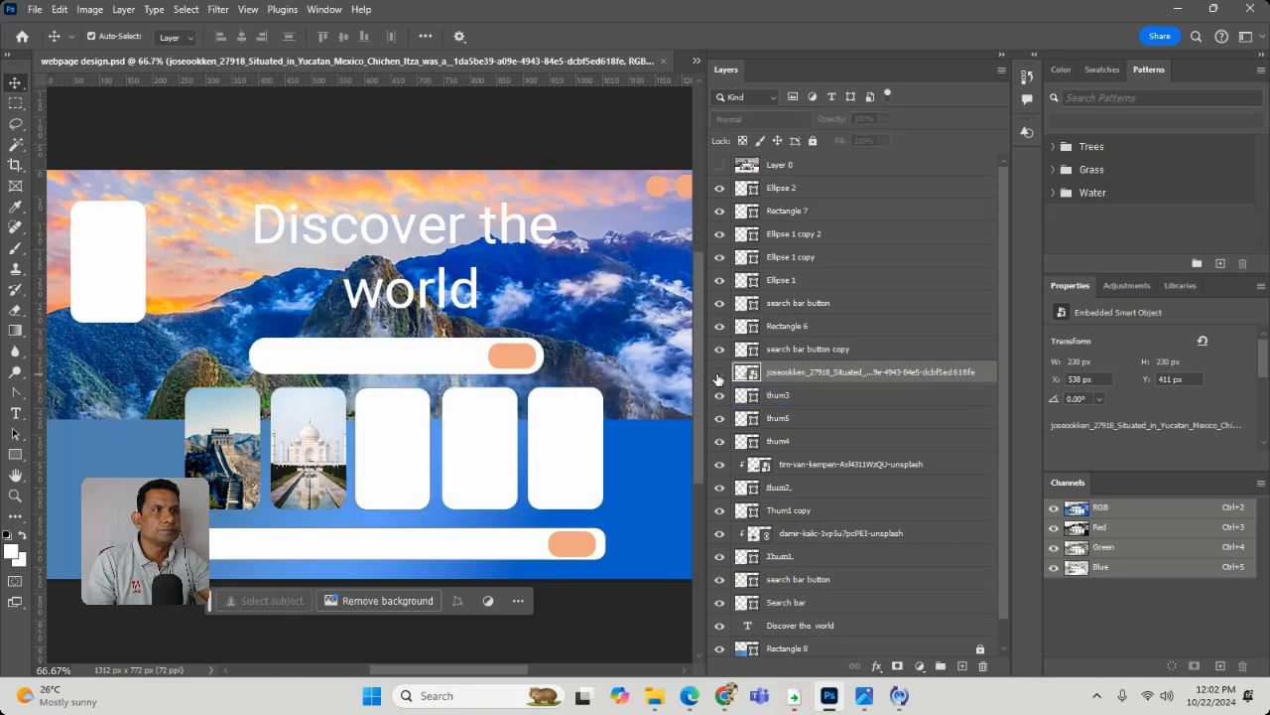
pyautogui.click(720, 373)
pyautogui.click(742, 395)
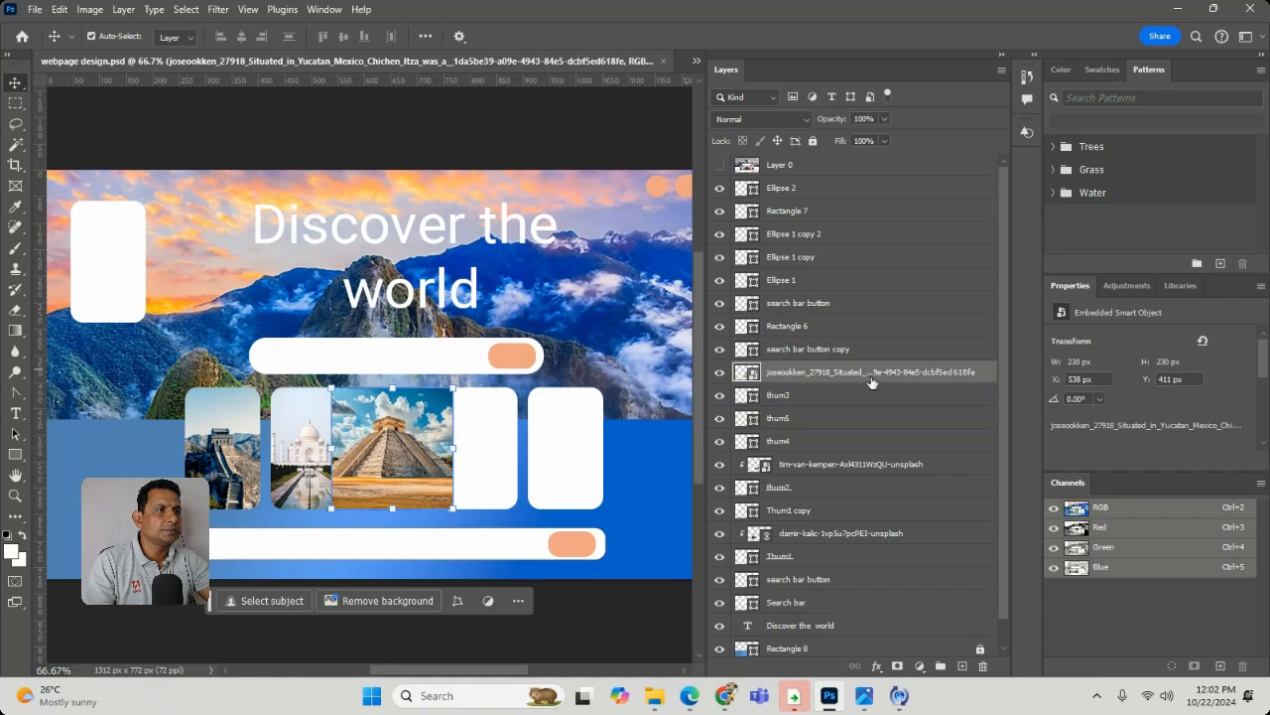
pyautogui.keyDown('alt'); pyautogui.click(979, 378); pyautogui.keyUp('alt')
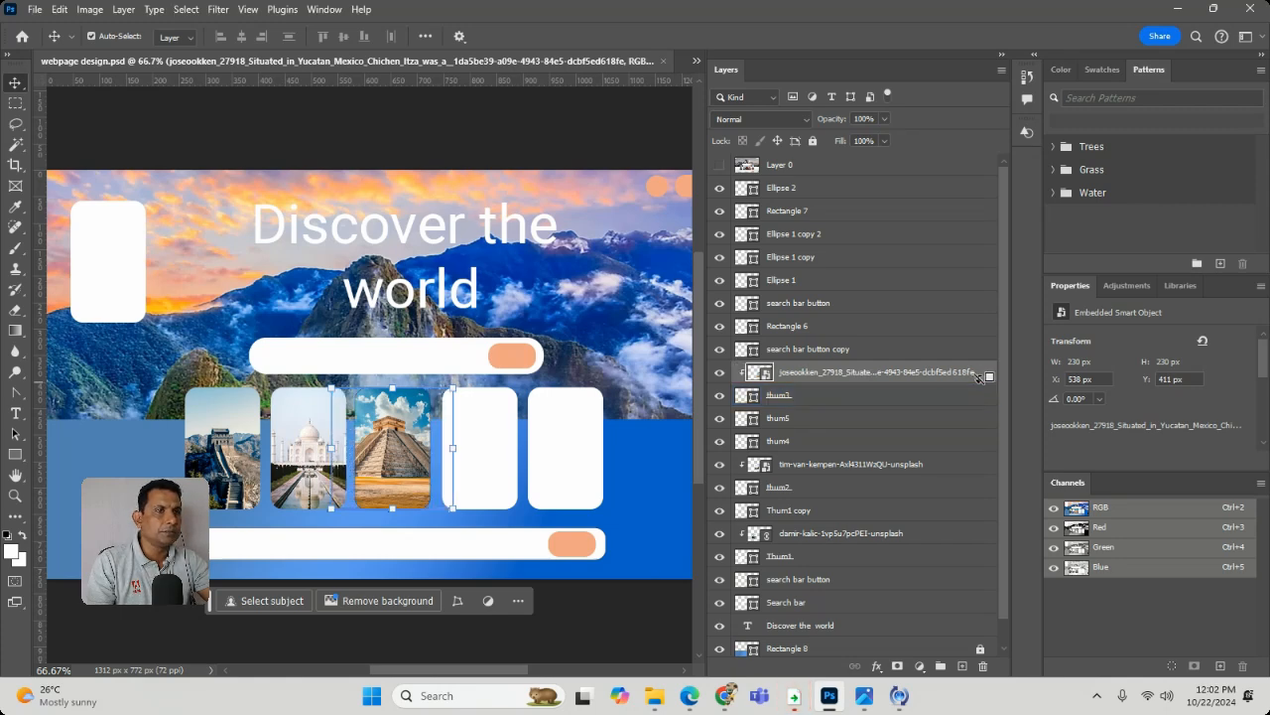
pyautogui.click(556, 311)
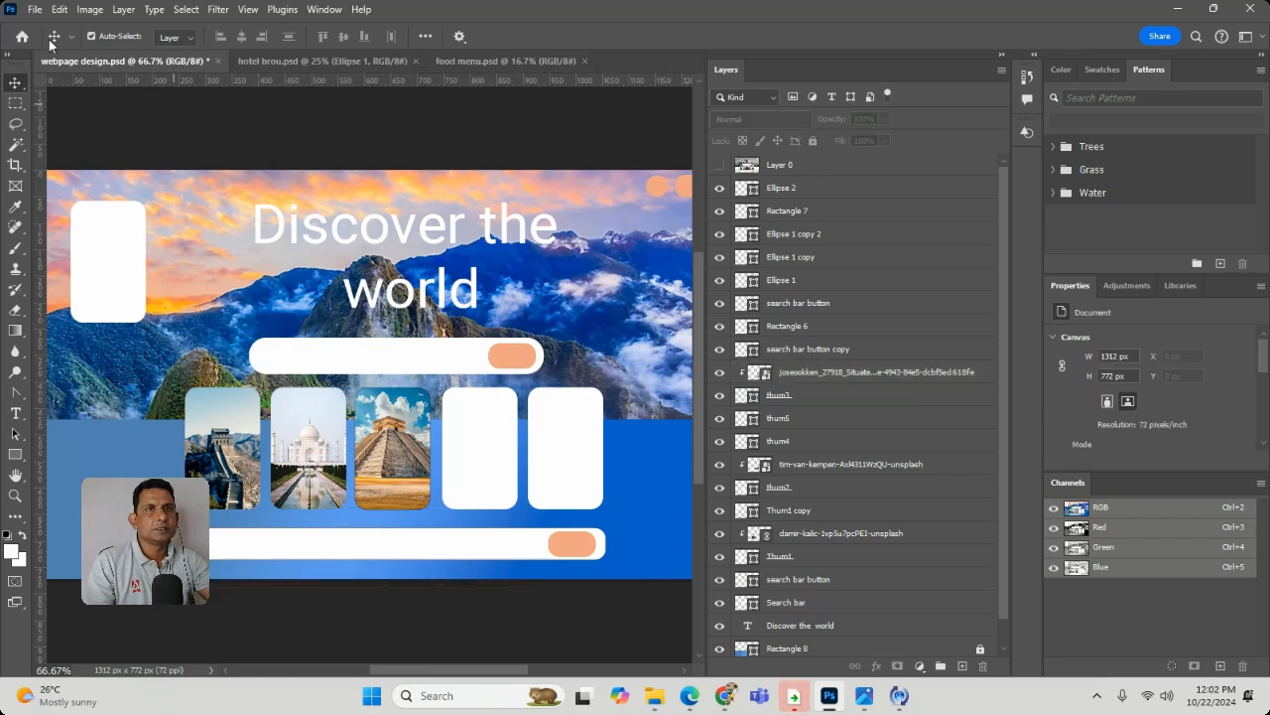
# - Place the chille statue photo as an embedded image
pyautogui.click(35, 9)
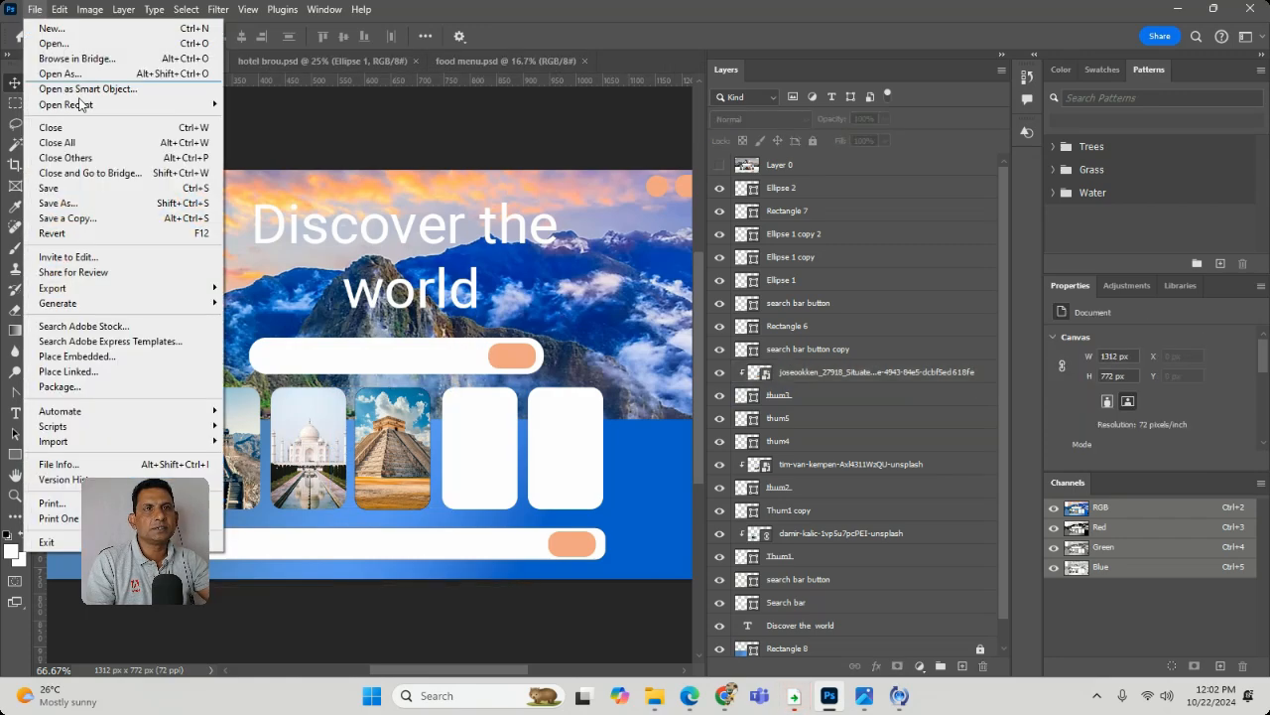
pyautogui.click(157, 357)
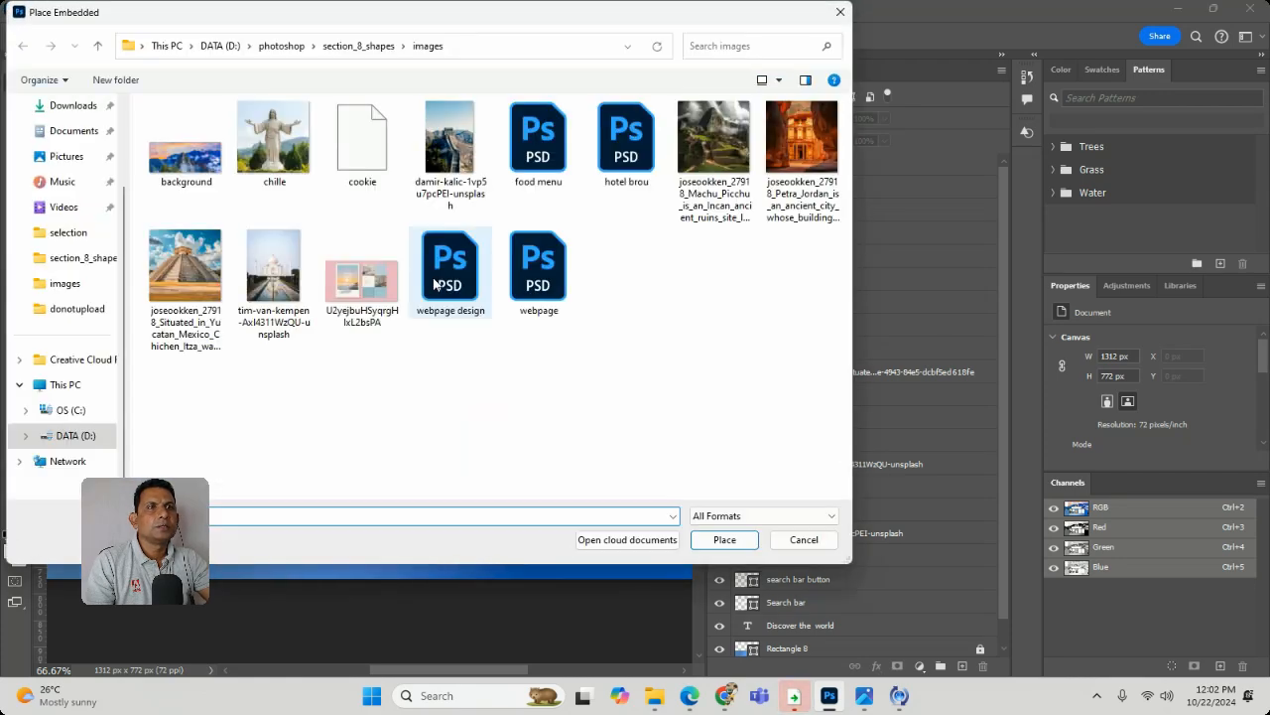
pyautogui.doubleClick(274, 139)
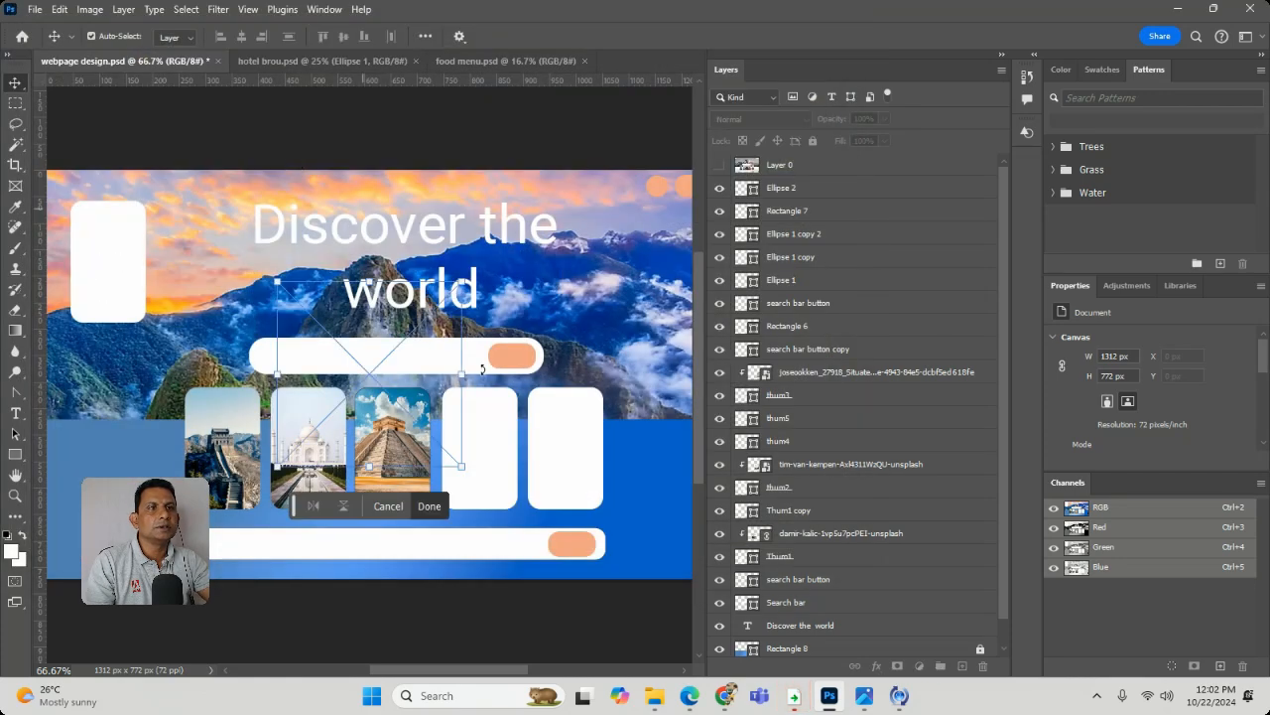
# - Scale the chille statue photo to about 74%, position it over the fourth card and commit the placement
pyautogui.moveTo(378, 368); pyautogui.dragTo(506, 444)
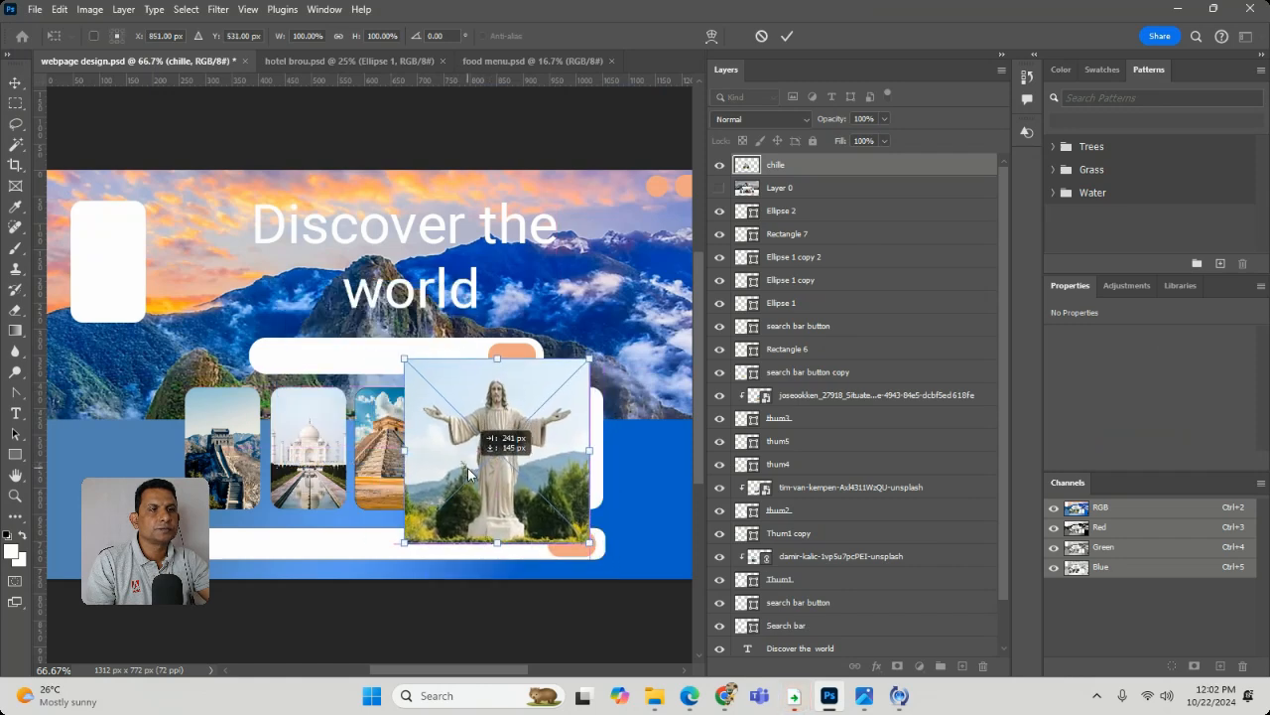
pyautogui.moveTo(599, 540); pyautogui.dragTo(508, 462)
pyautogui.moveTo(451, 429); pyautogui.dragTo(462, 448)
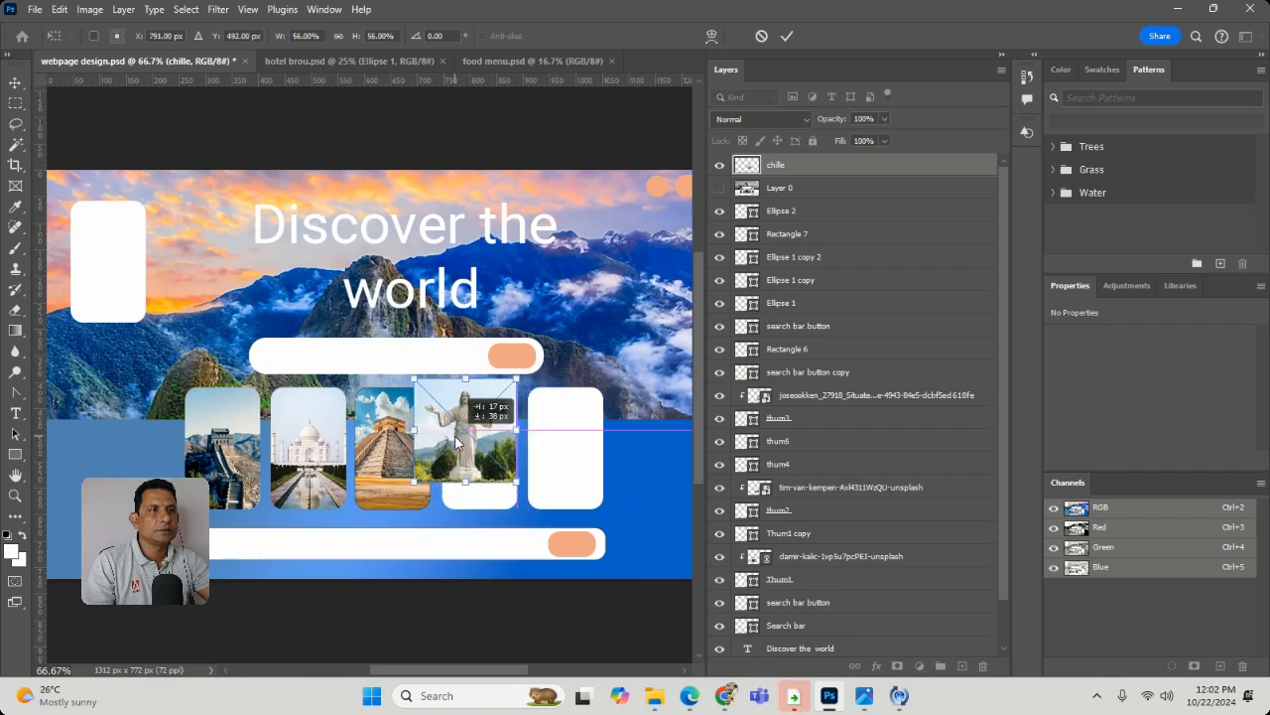
pyautogui.moveTo(516, 483); pyautogui.dragTo(548, 515)
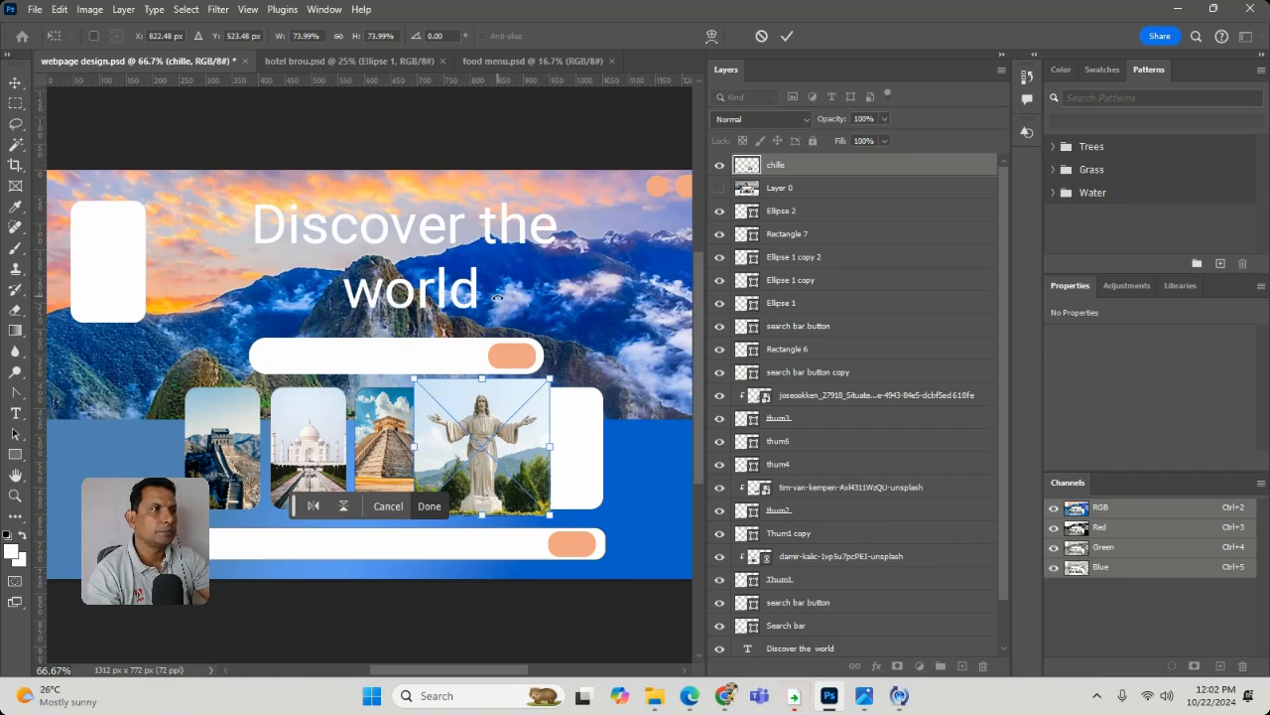
pyautogui.press('Return')
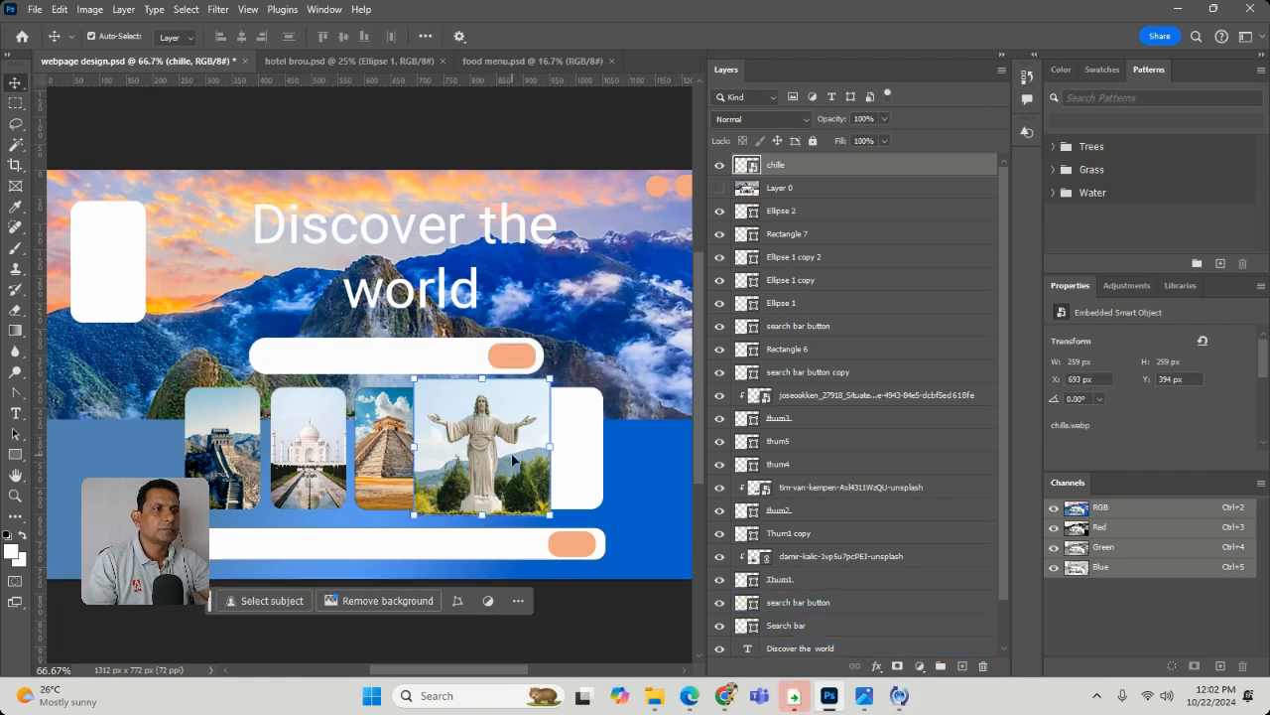
# - Check which layers lie beneath the statue photo at the fourth card
pyautogui.rightClick(512, 459)
pyautogui.click(559, 477)
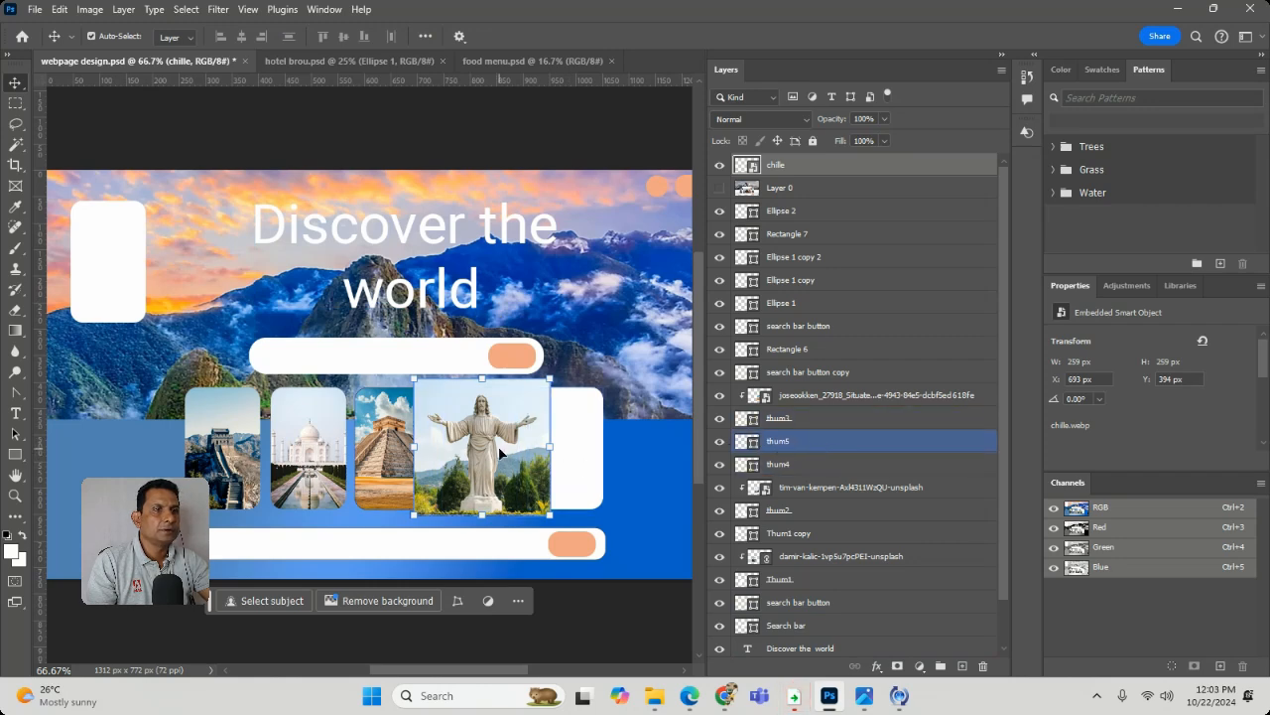
pyautogui.click(557, 326)
pyautogui.click(487, 452)
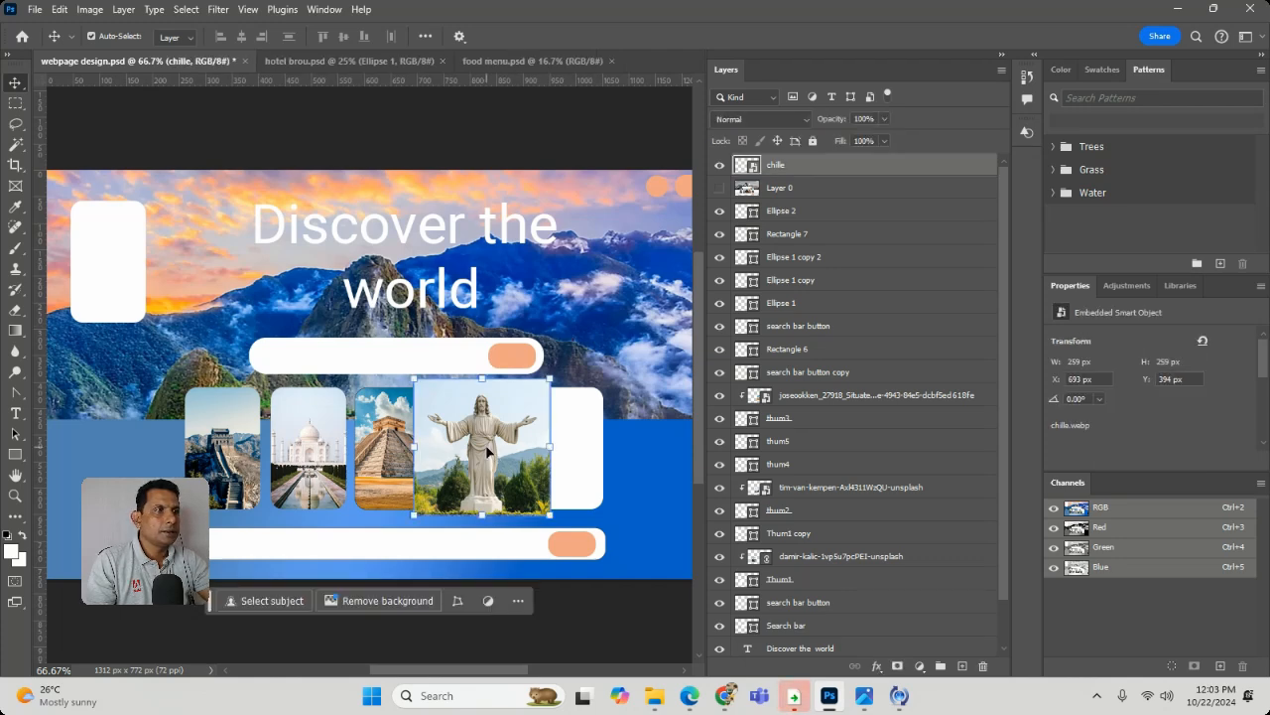
pyautogui.rightClick(488, 451)
pyautogui.click(544, 459)
pyautogui.scroll(-1, 834, 565)
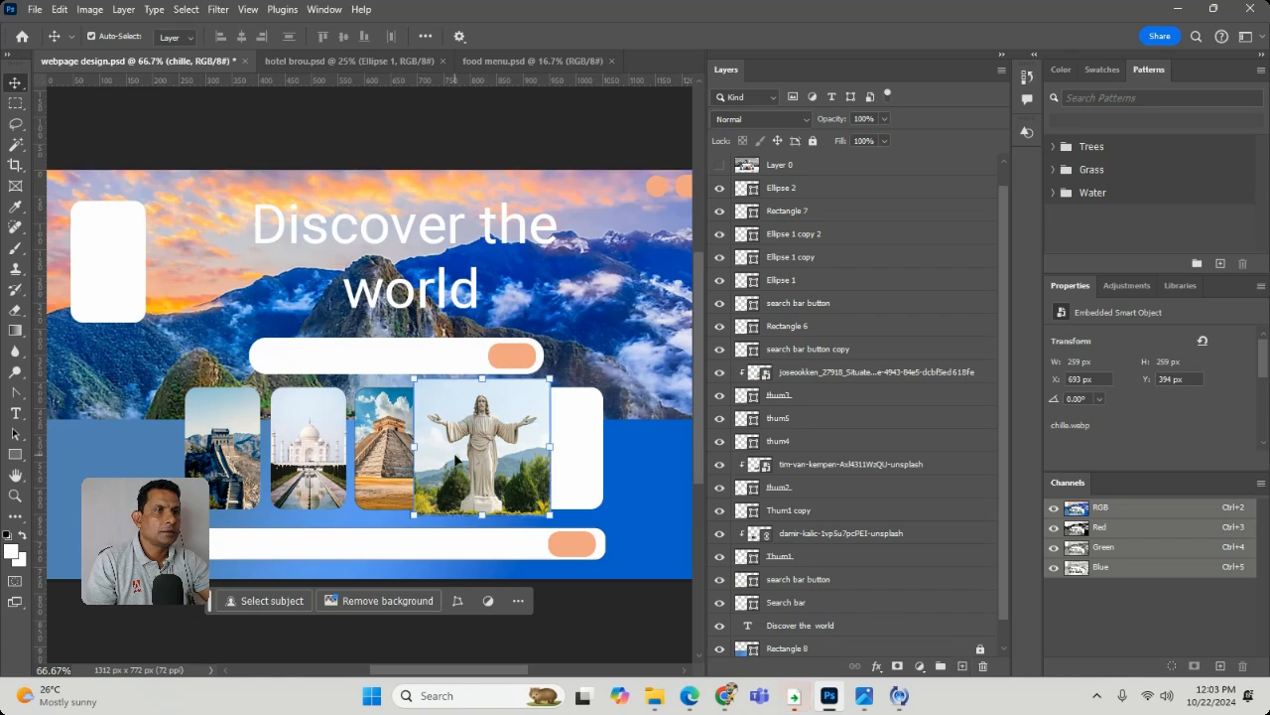
pyautogui.click(504, 429)
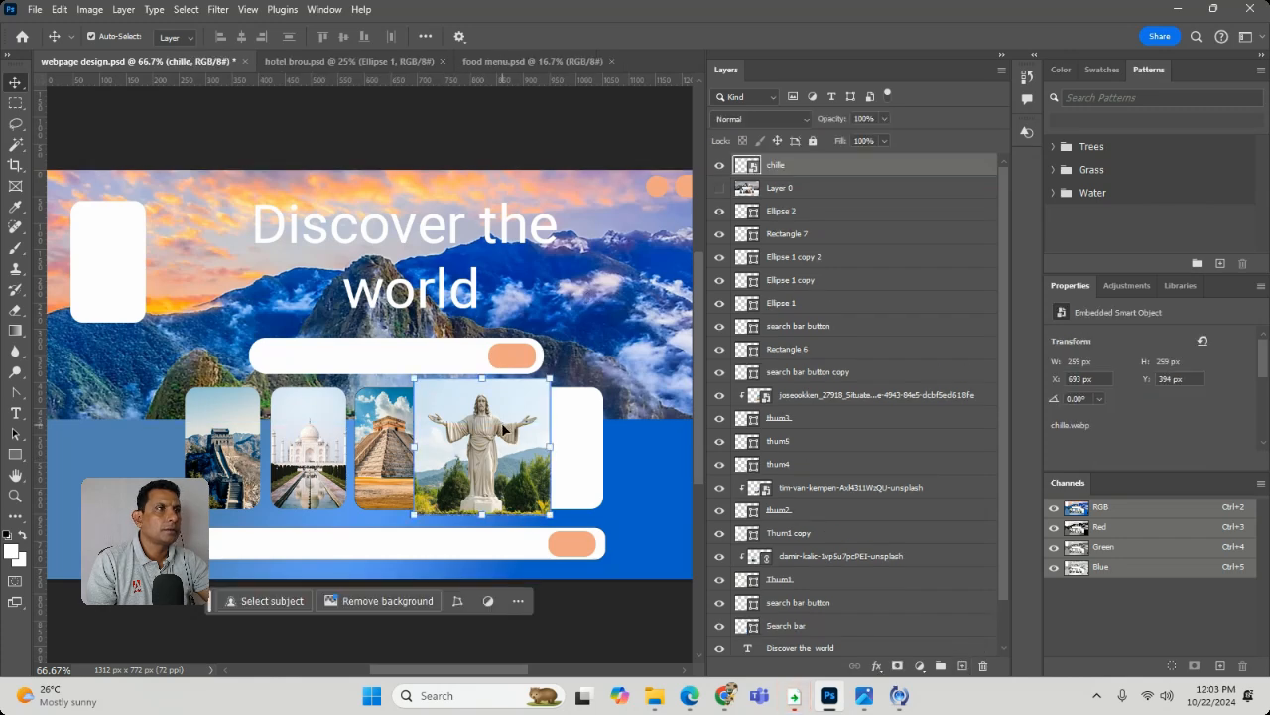
# - Move the chille layer directly above thum5, hide it, and toggle thum5 and thum4 to identify the fourth card's layer
pyautogui.moveTo(803, 159); pyautogui.dragTo(852, 437)
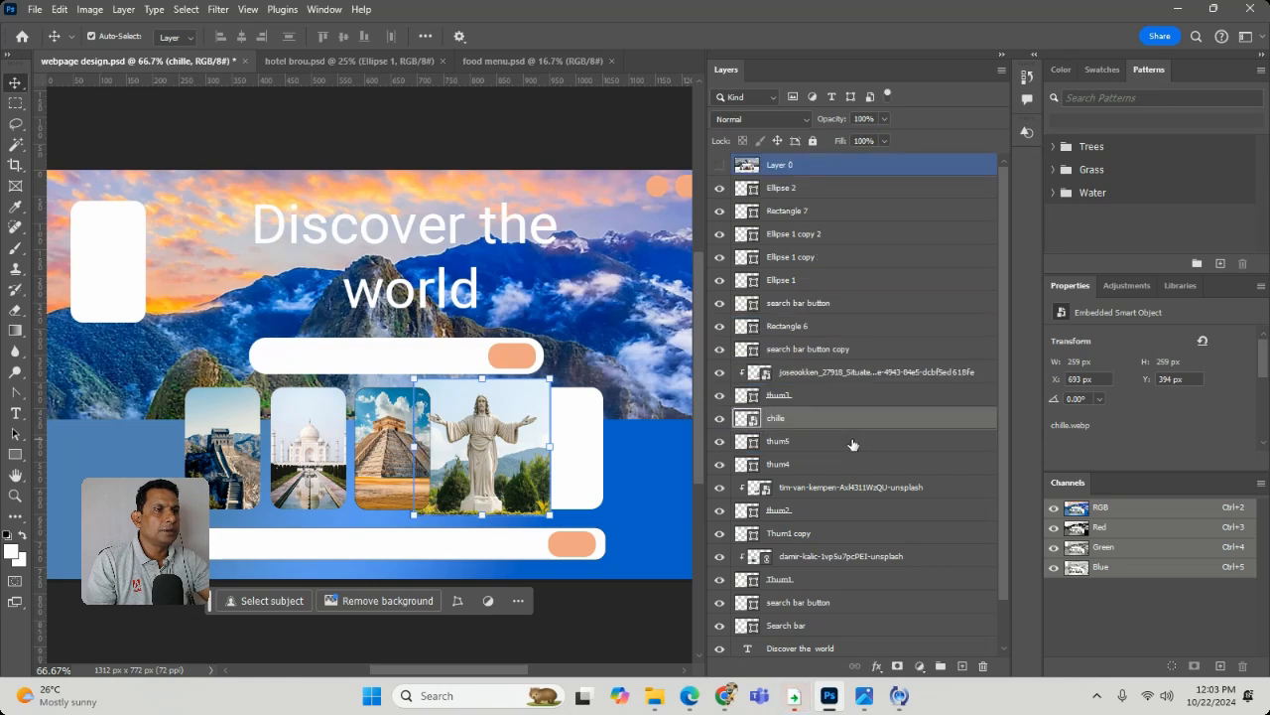
pyautogui.click(719, 418)
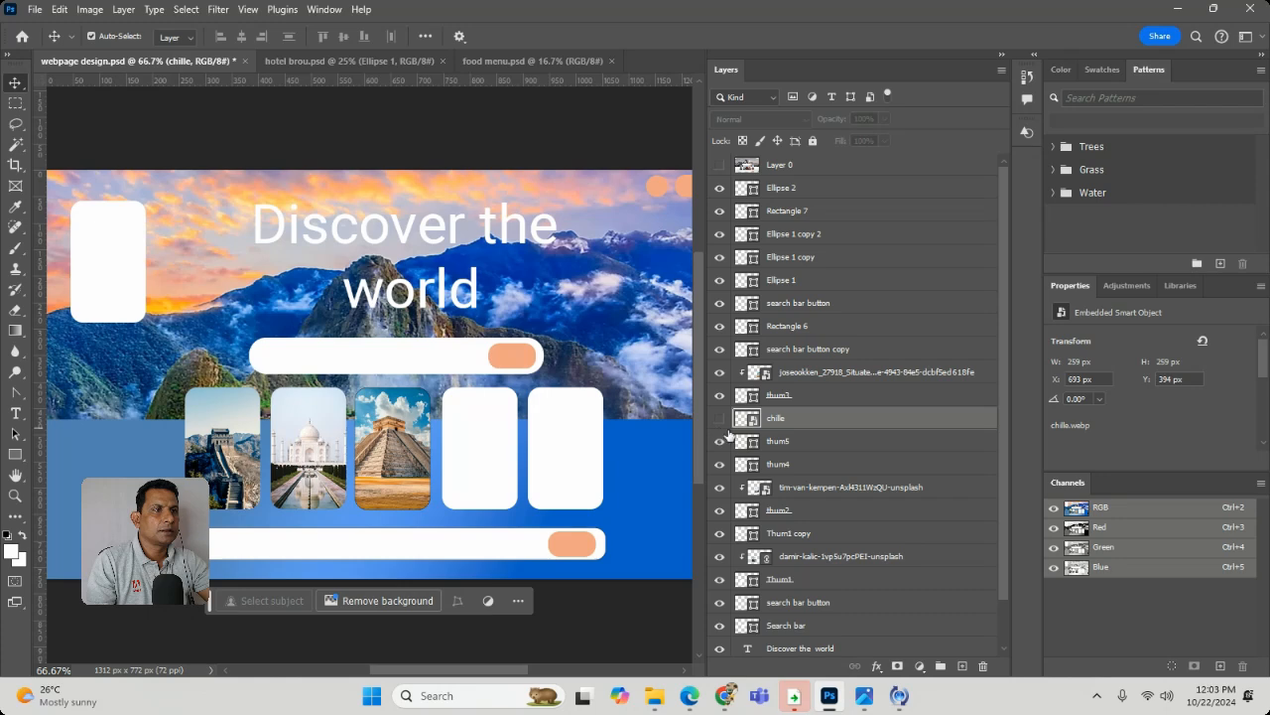
pyautogui.click(720, 441)
pyautogui.click(719, 443)
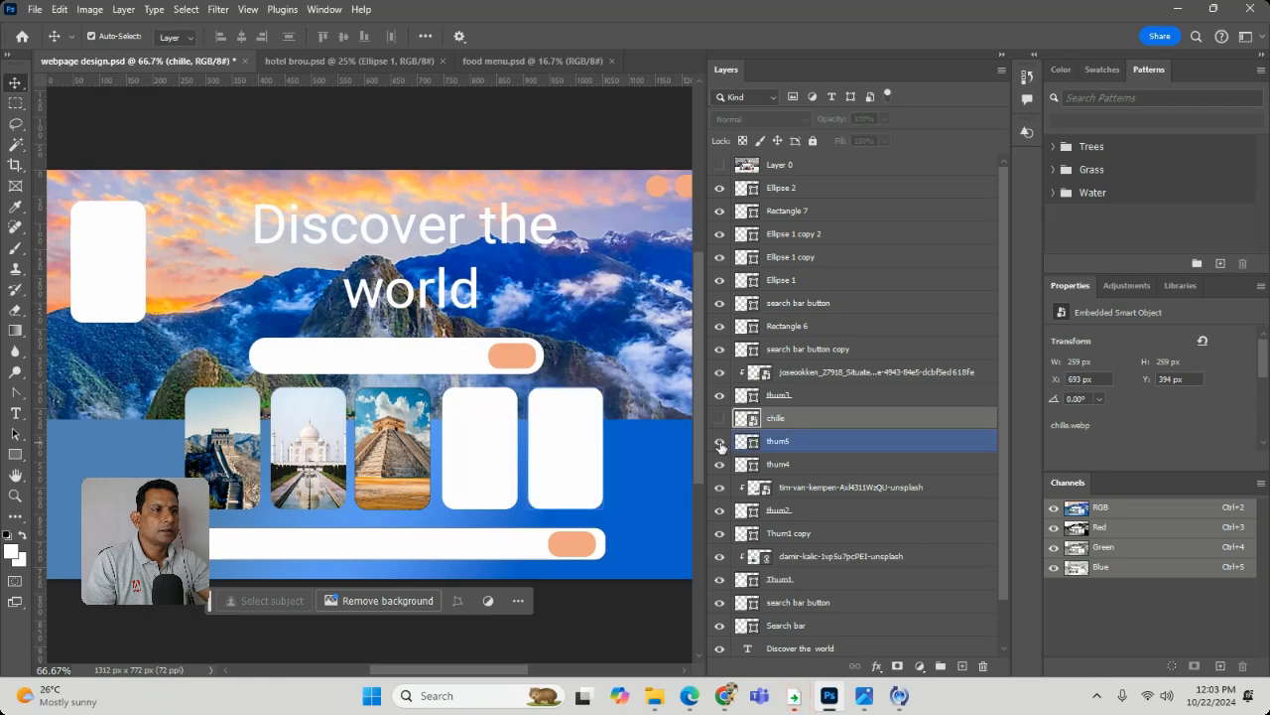
pyautogui.click(725, 465)
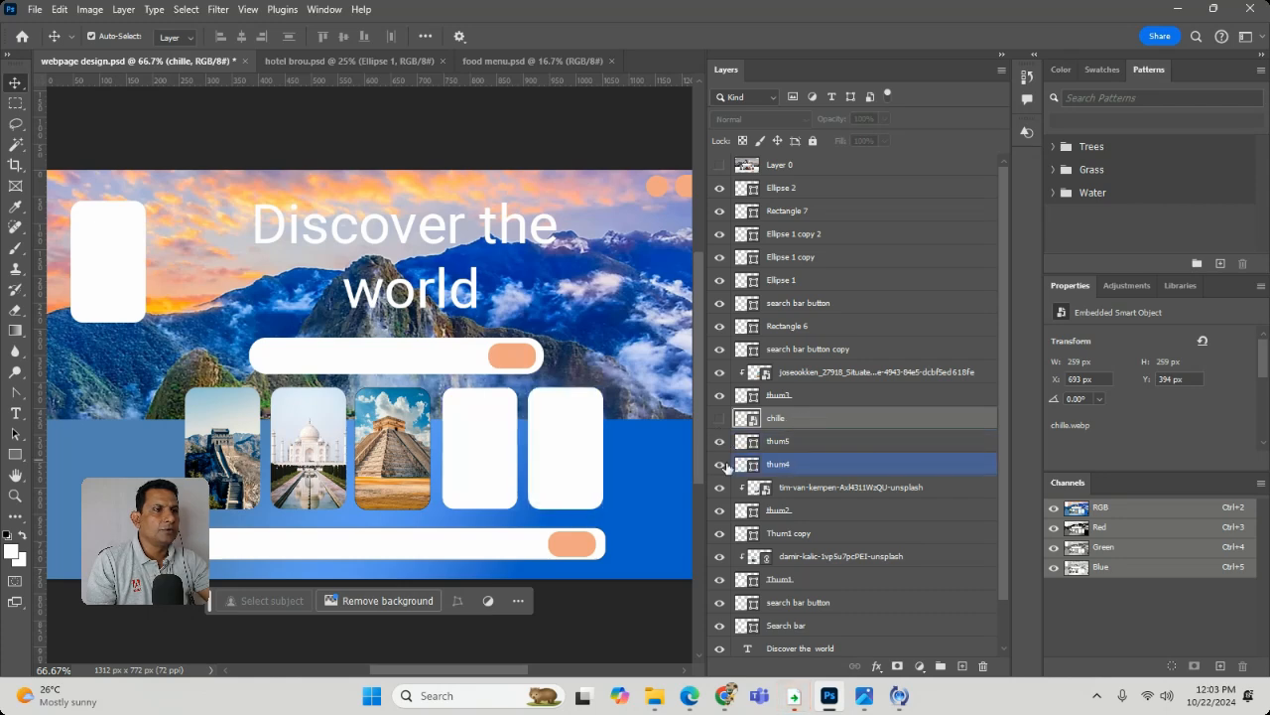
pyautogui.click(722, 464)
pyautogui.click(721, 464)
# - Move the chille layer directly above thum4, show it again and clip it to the thum4 card shape
pyautogui.moveTo(815, 420); pyautogui.dragTo(816, 447)
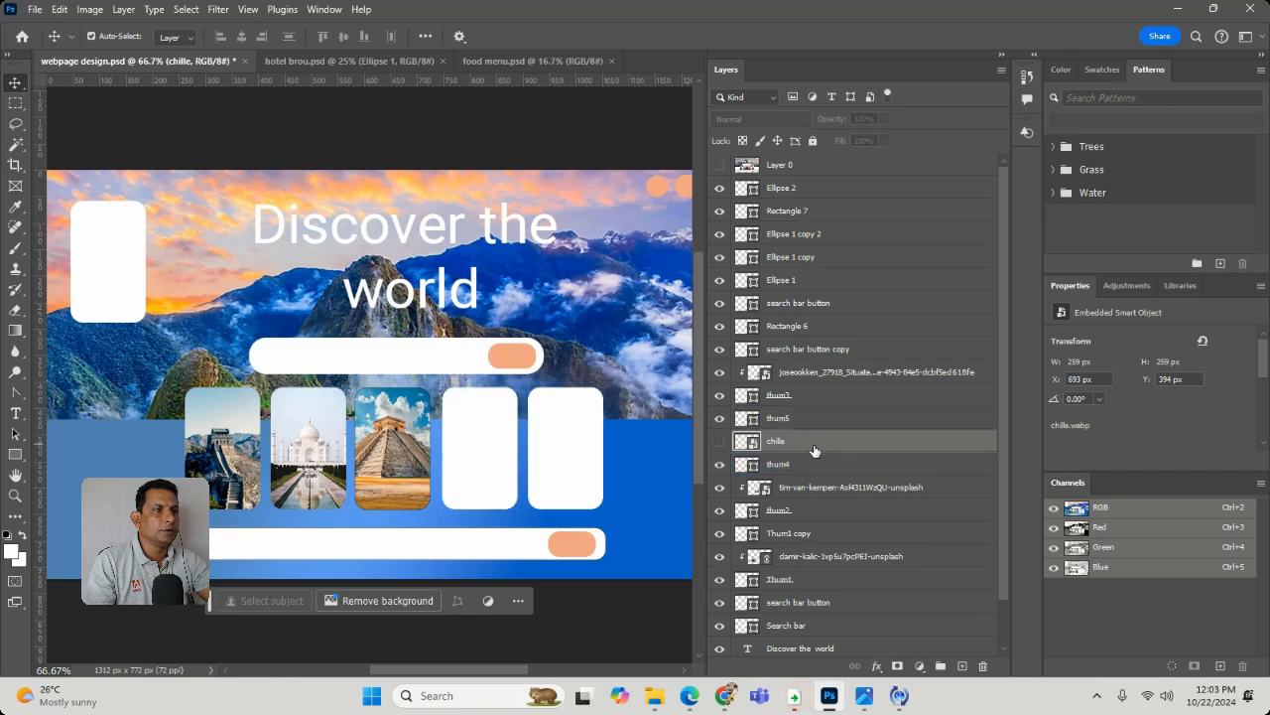
pyautogui.click(719, 444)
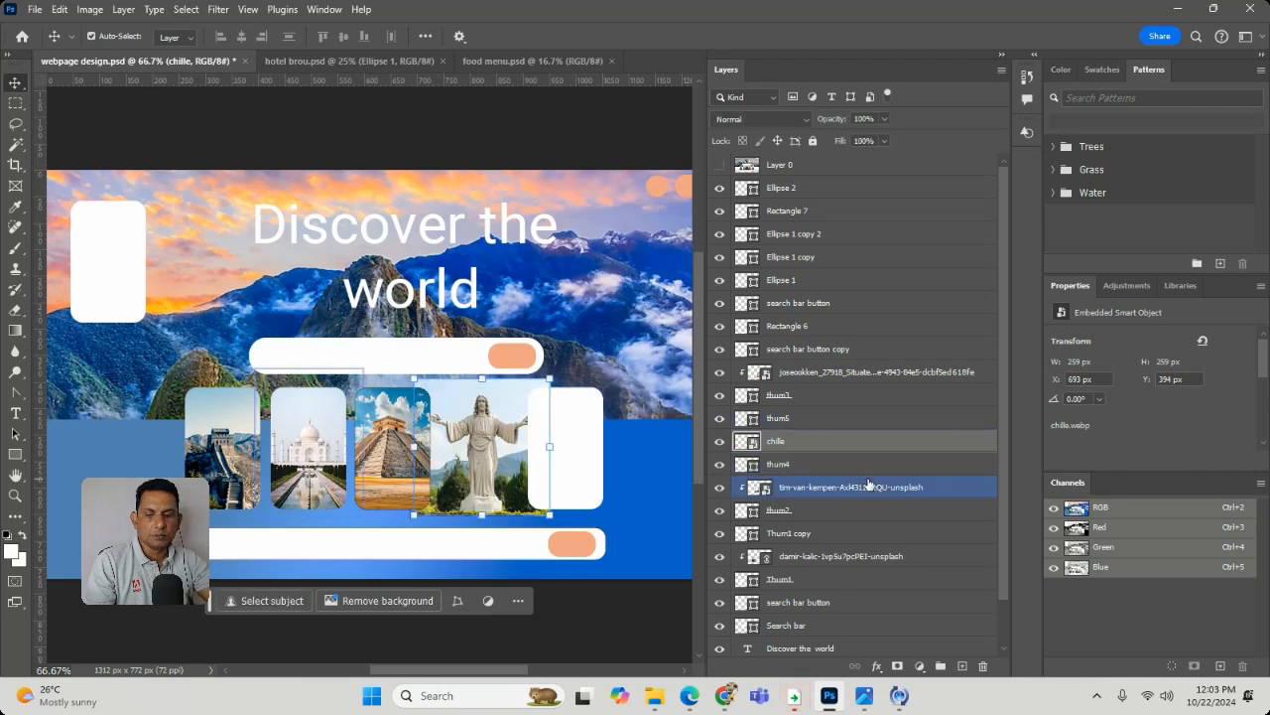
pyautogui.keyDown('shift'); pyautogui.click(882, 462); pyautogui.keyUp('shift')
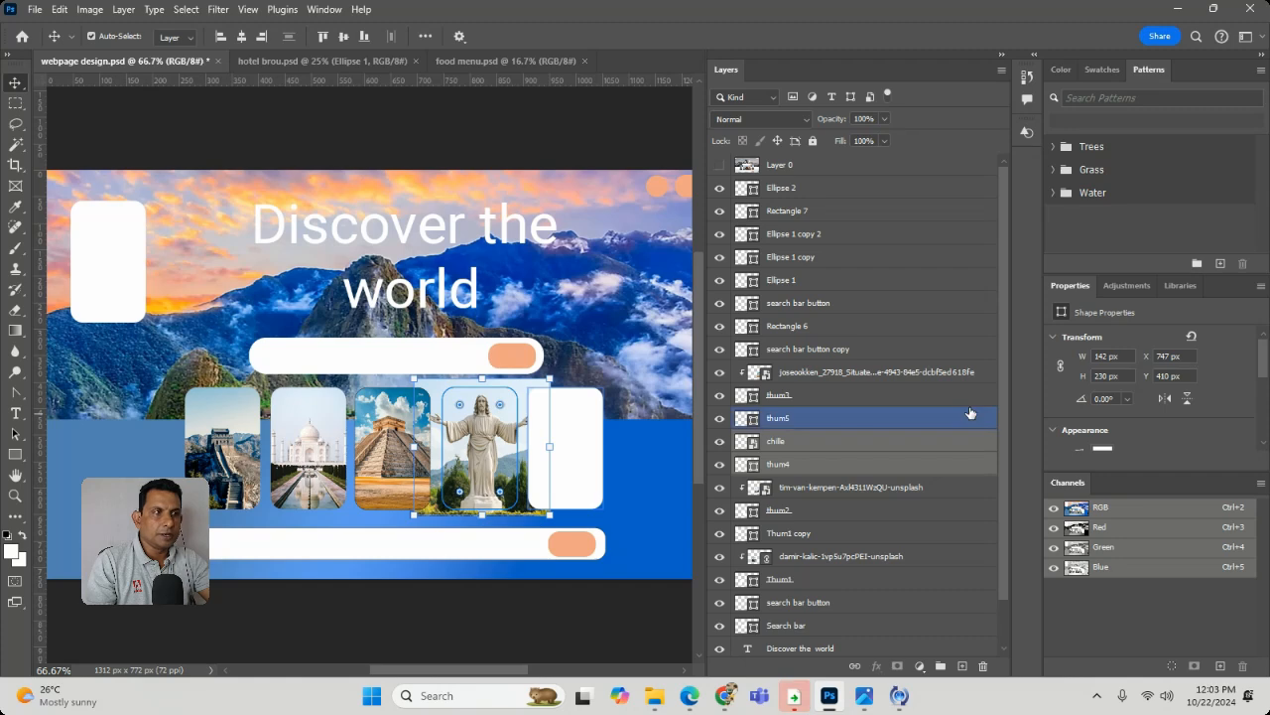
pyautogui.keyDown('alt'); pyautogui.click(958, 448); pyautogui.keyUp('alt')
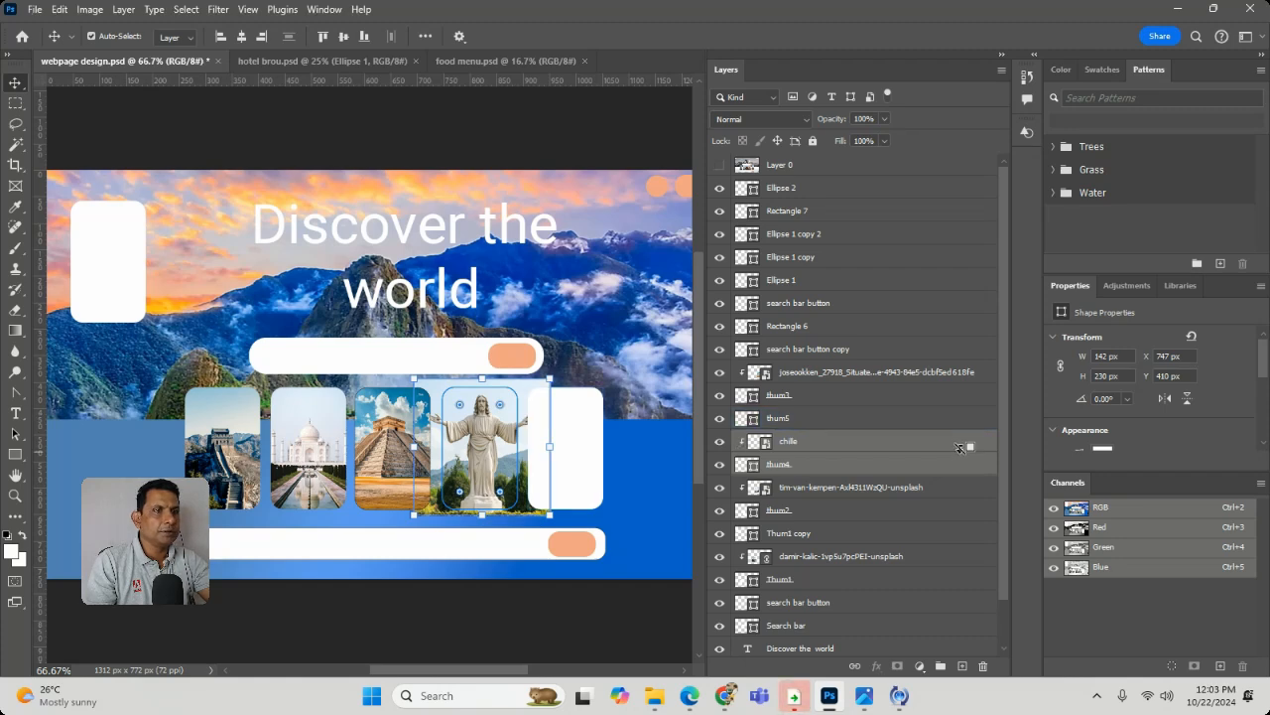
pyautogui.click(616, 345)
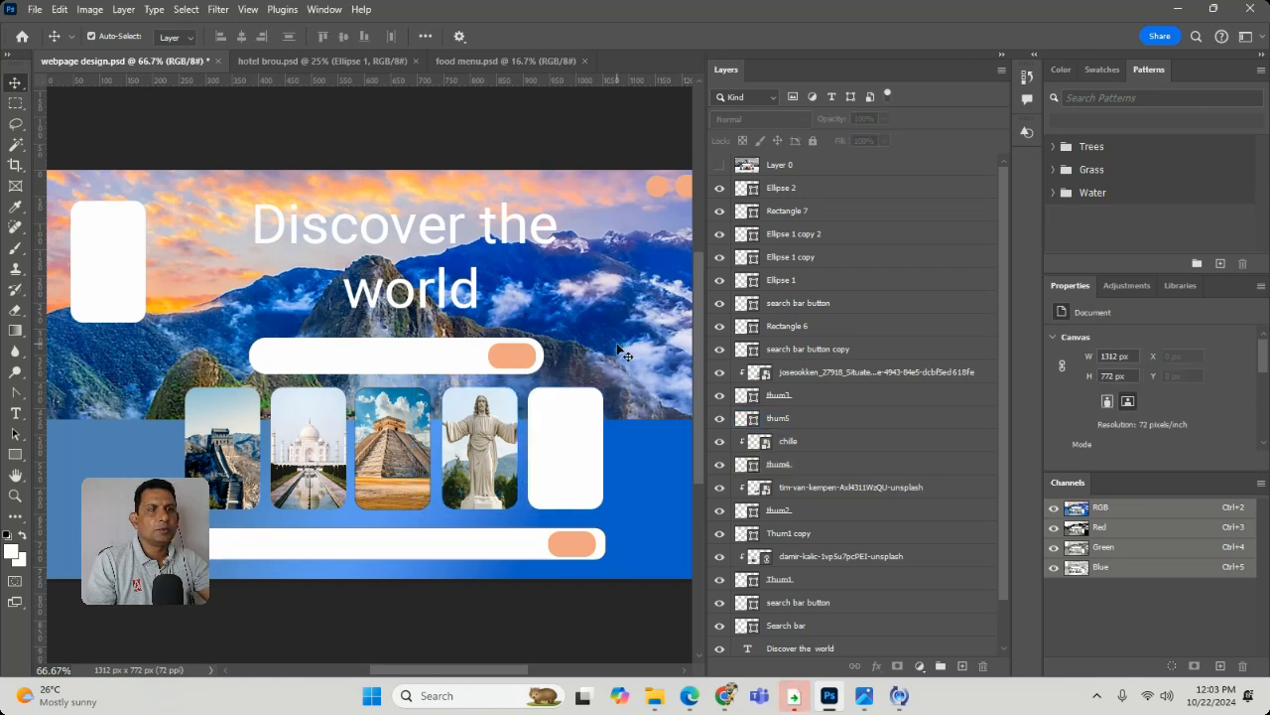
# - Place the Petra photo as an embedded image at 100% size over the middle of the page and commit the placement
pyautogui.click(36, 10)
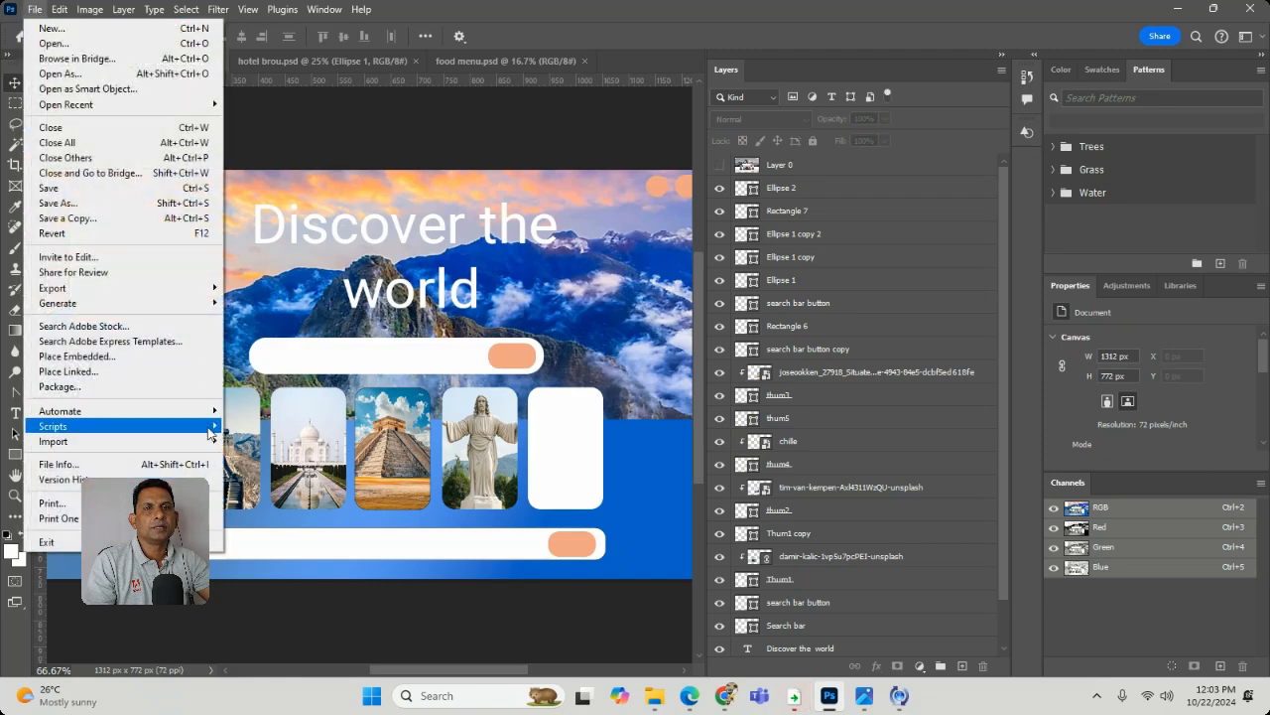
pyautogui.click(183, 359)
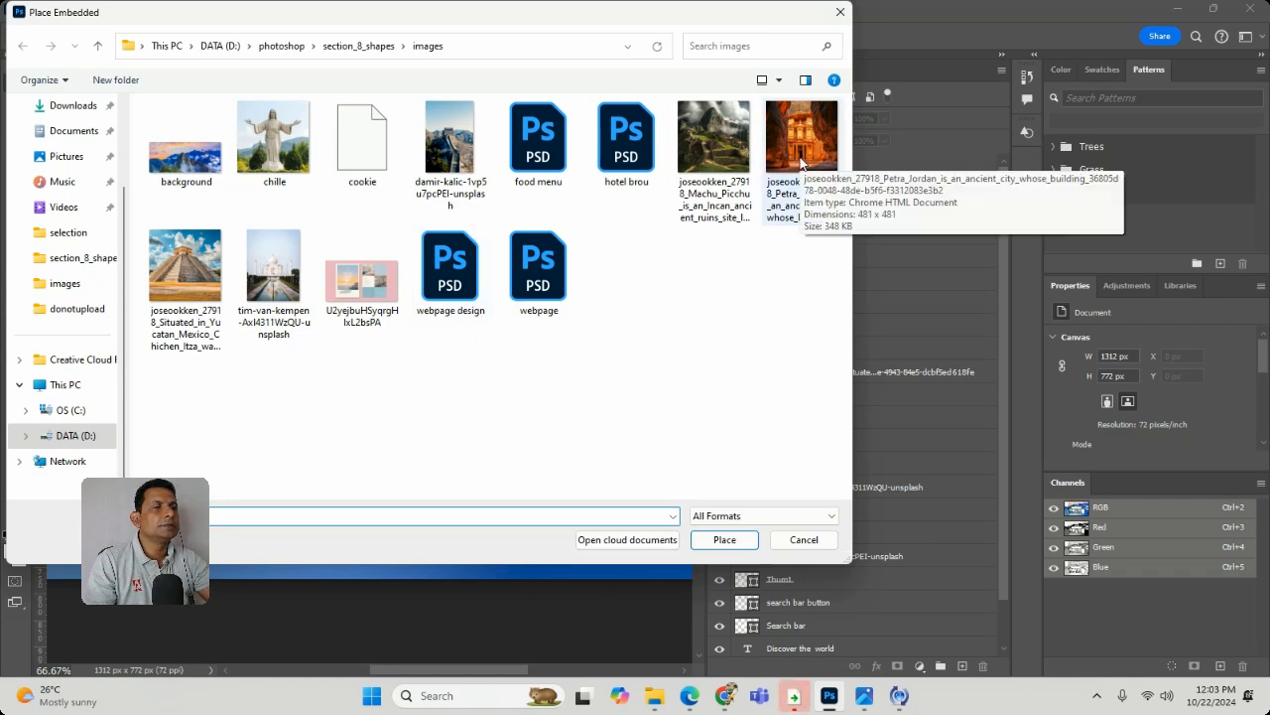
pyautogui.doubleClick(800, 148)
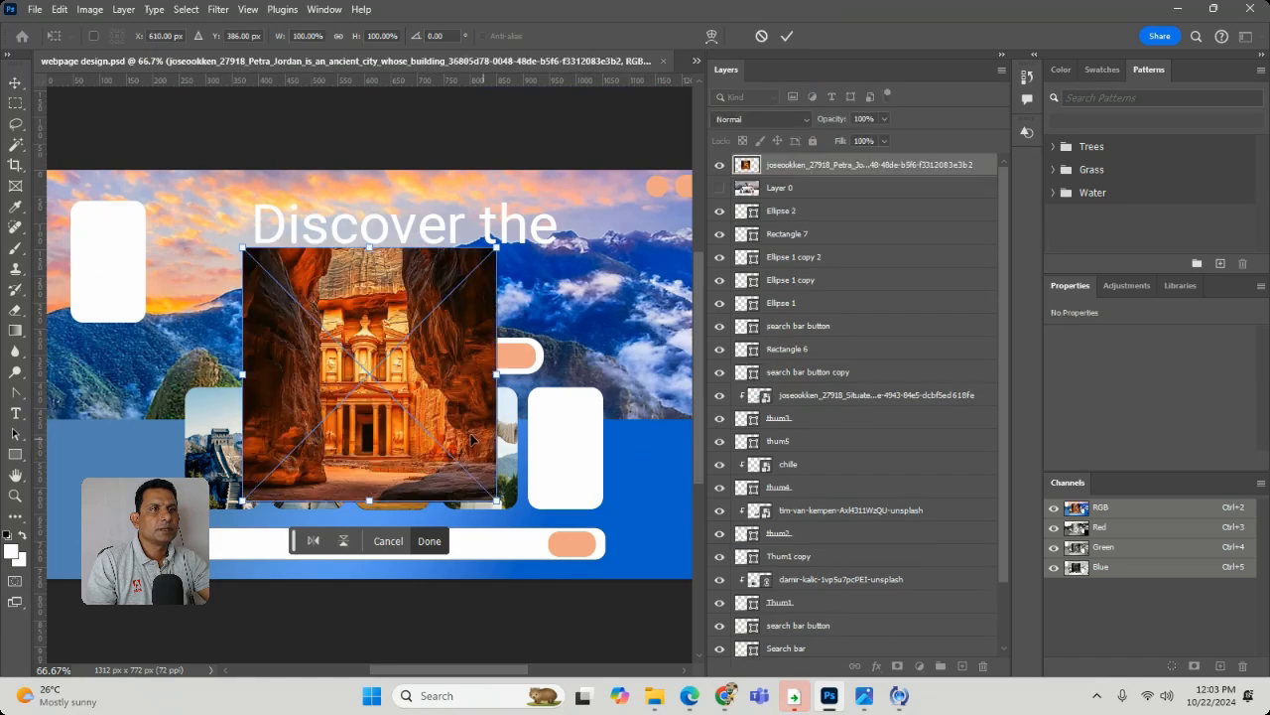
pyautogui.moveTo(357, 404); pyautogui.dragTo(378, 410)
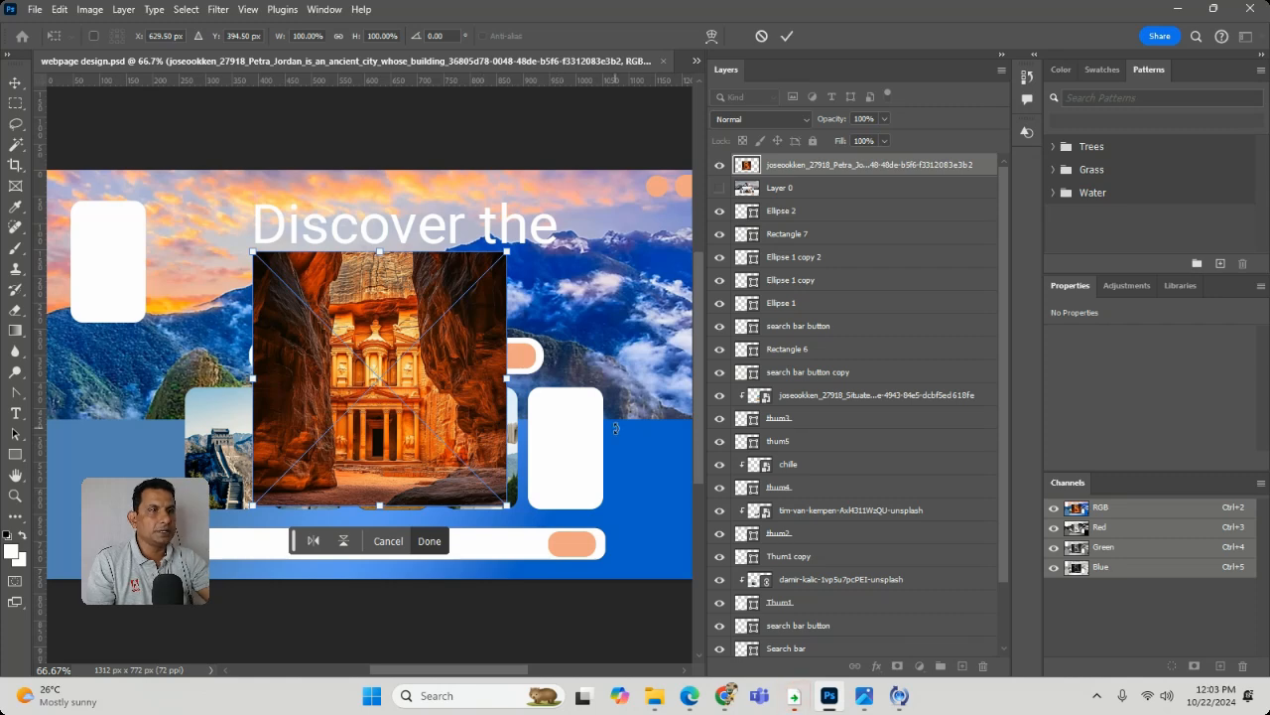
pyautogui.press('Return')
# - Scale the Petra photo down to about 256 px square and move it over the empty fifth card
pyautogui.rightClick(455, 402)
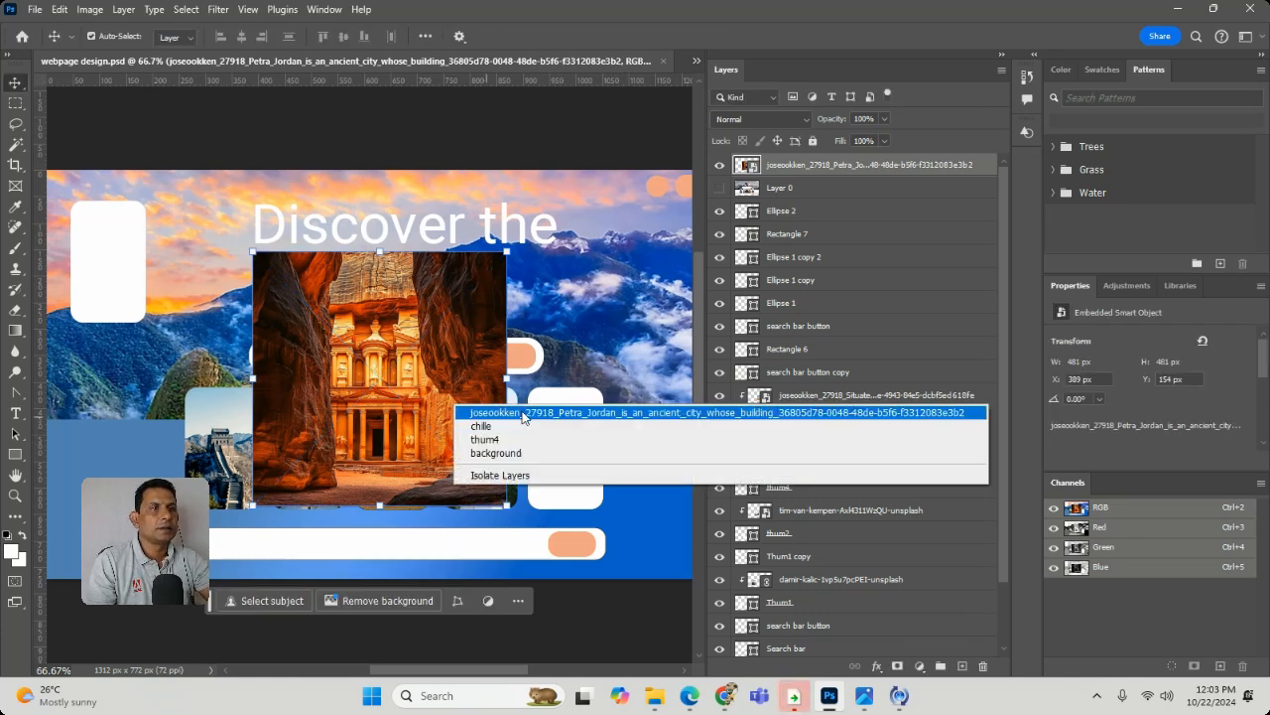
pyautogui.click(476, 428)
pyautogui.moveTo(513, 506); pyautogui.dragTo(394, 386)
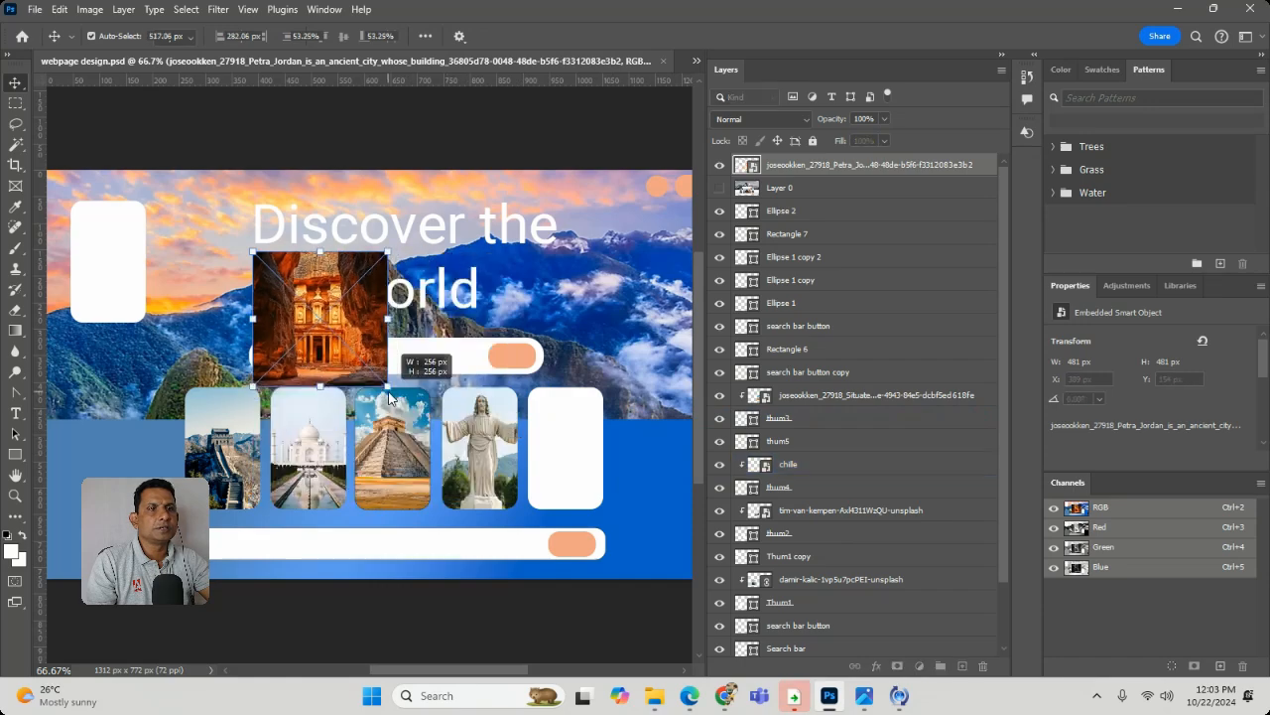
pyautogui.moveTo(331, 327); pyautogui.dragTo(575, 459)
# - Move the Petra photo layer directly above the thum5 layer in the layer stack
pyautogui.scroll(-3, 896, 499)
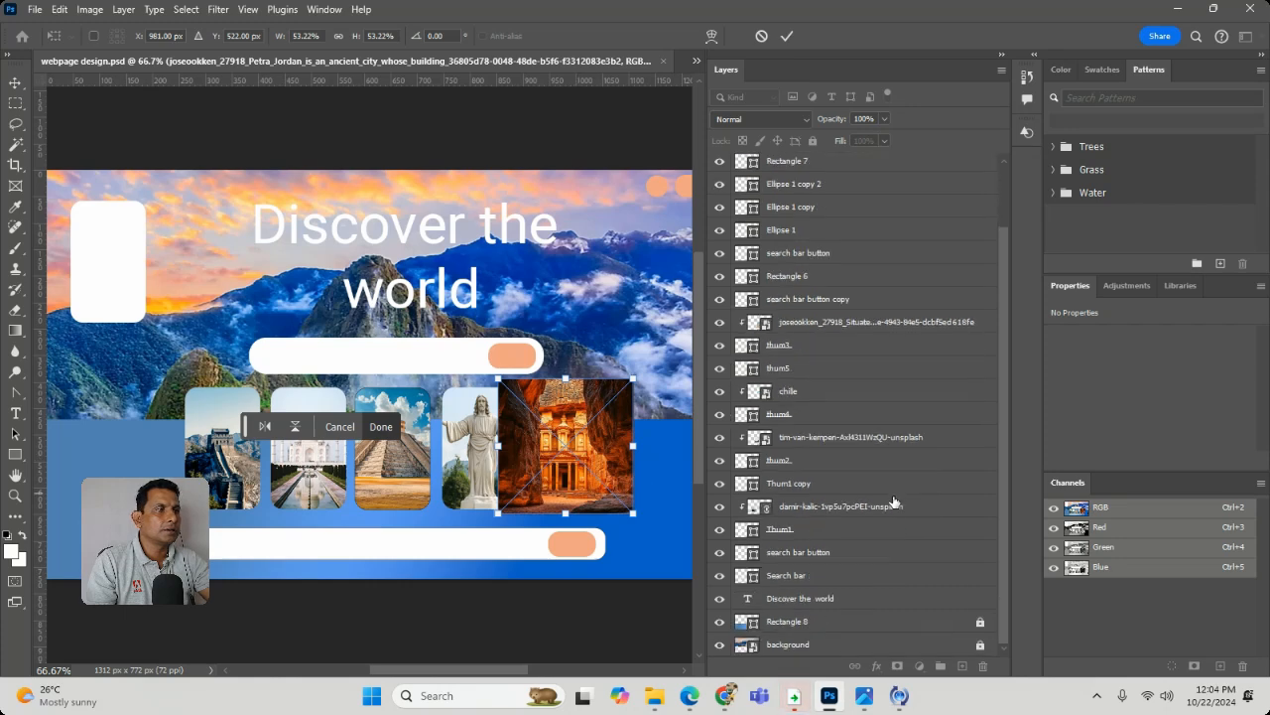
pyautogui.scroll(3, 896, 501)
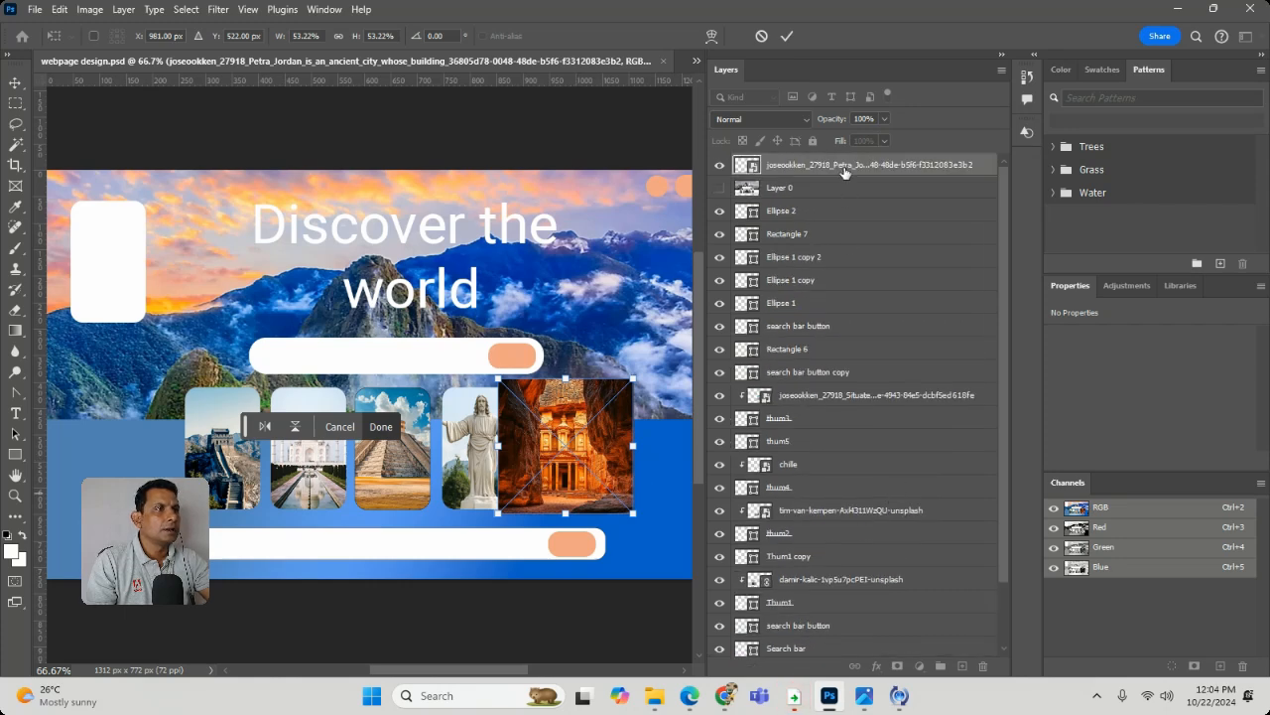
pyautogui.moveTo(844, 174); pyautogui.dragTo(879, 470)
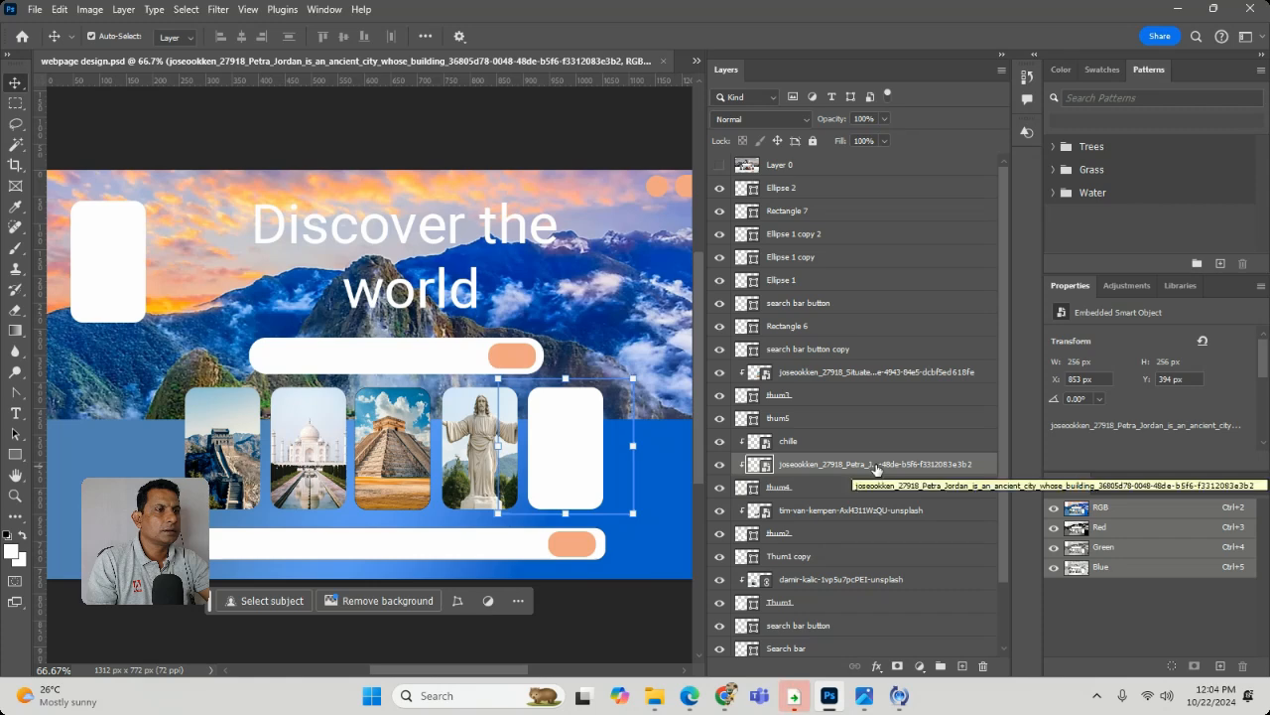
pyautogui.moveTo(875, 468); pyautogui.dragTo(871, 413)
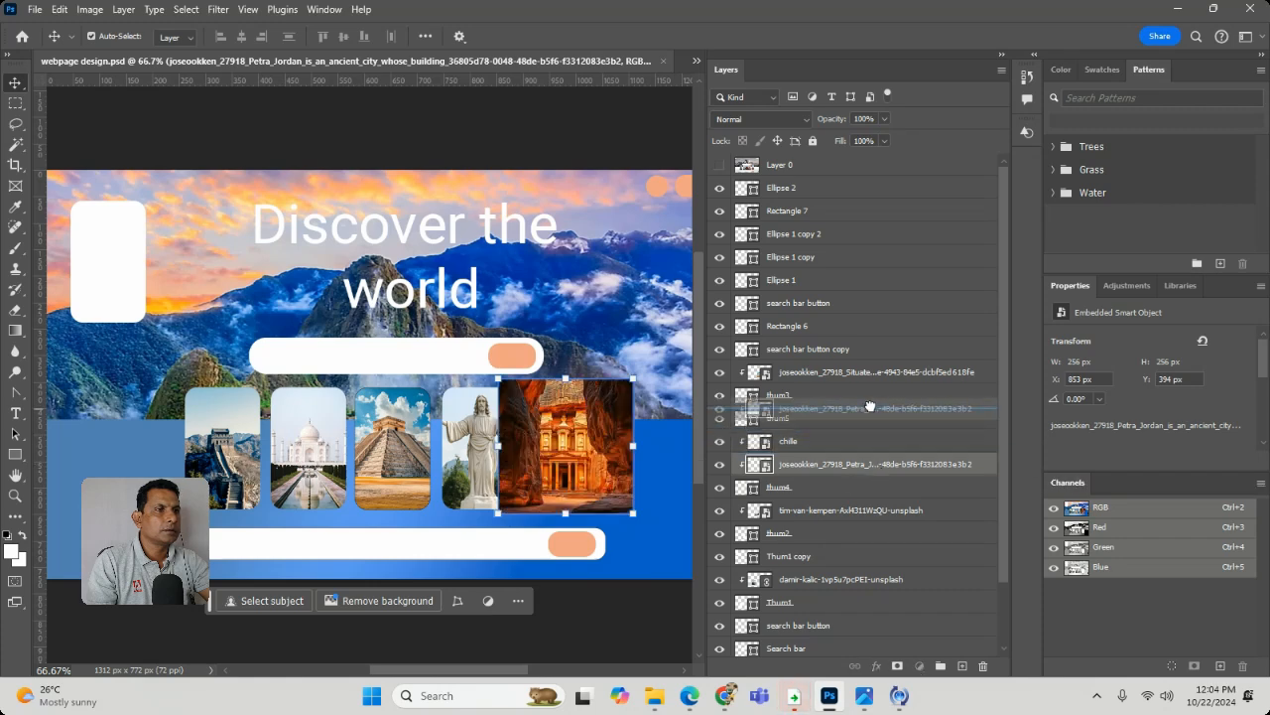
# - Check the Petra photo's position by toggling its visibility, then clip it to the thum5 card shape and deselect the layers
pyautogui.click(848, 446)
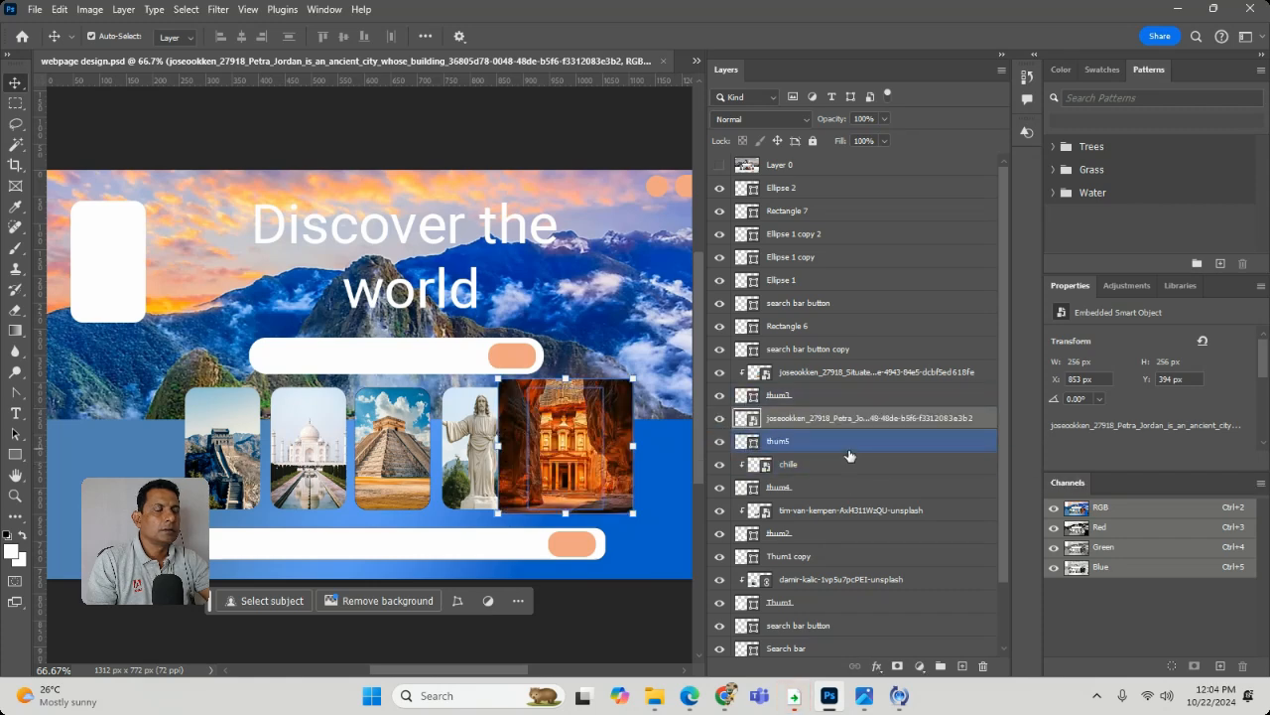
pyautogui.click(719, 418)
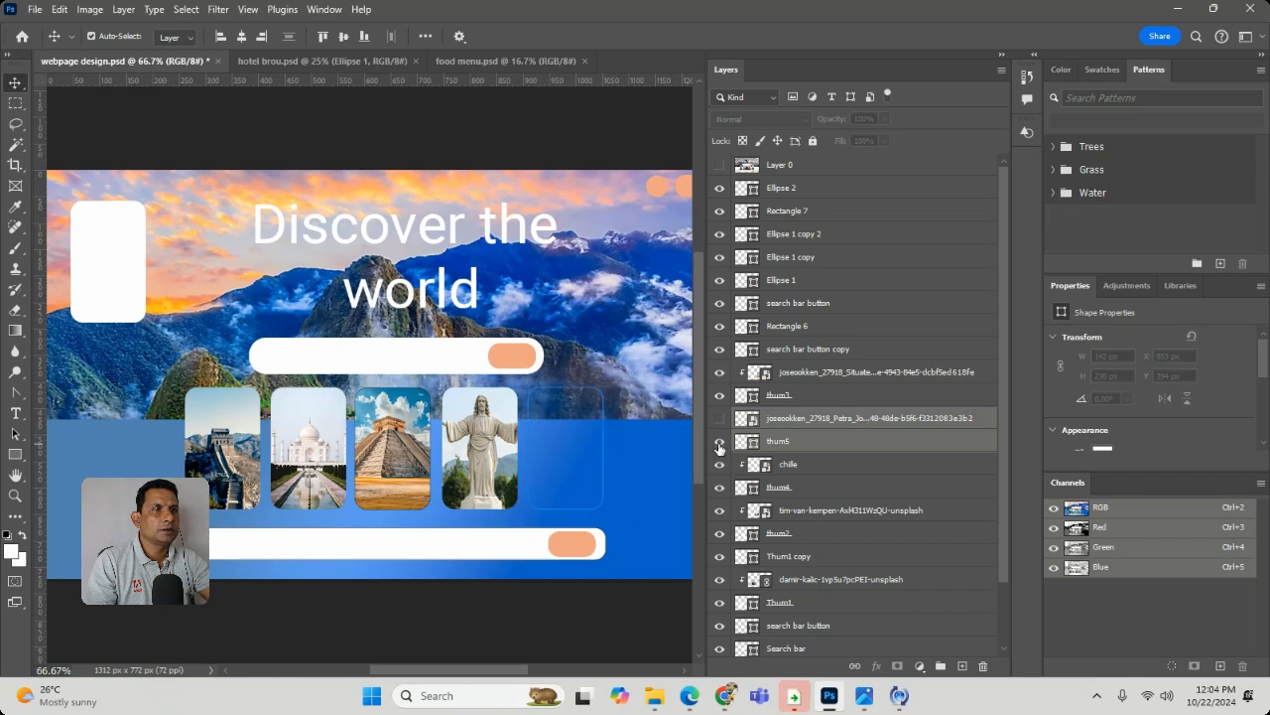
pyautogui.click(720, 418)
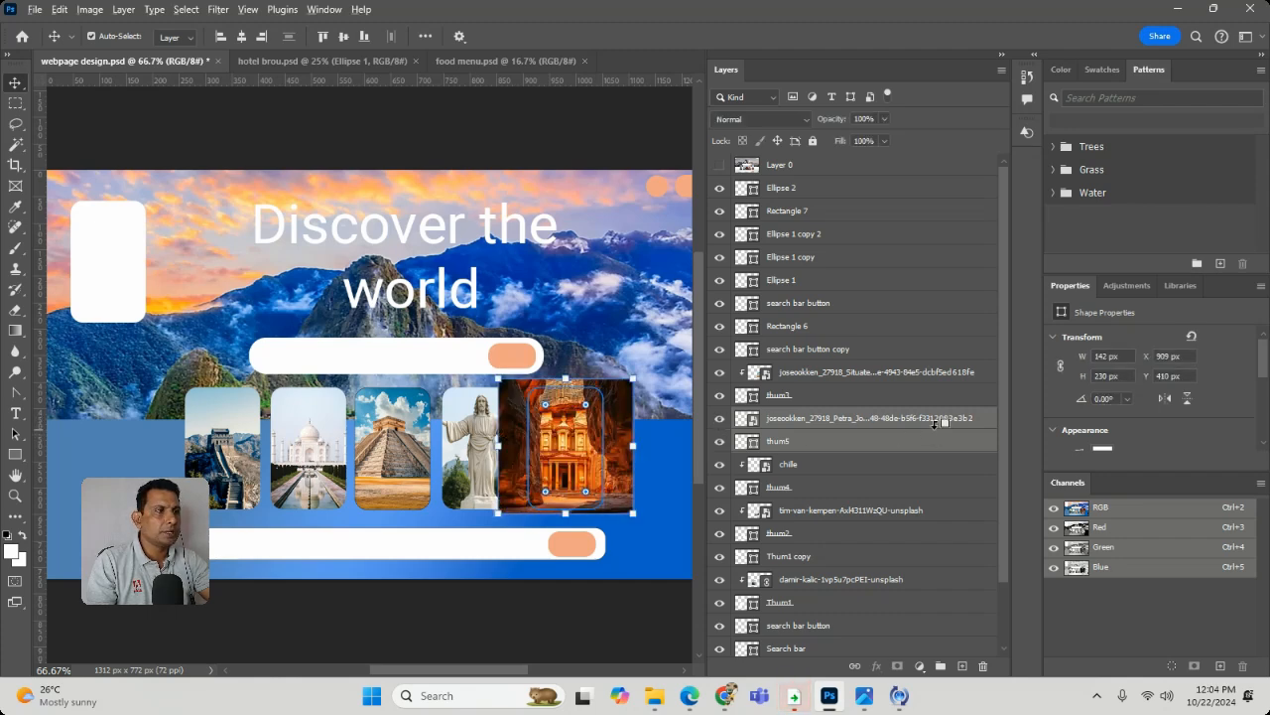
pyautogui.keyDown('alt'); pyautogui.click(980, 424); pyautogui.keyUp('alt')
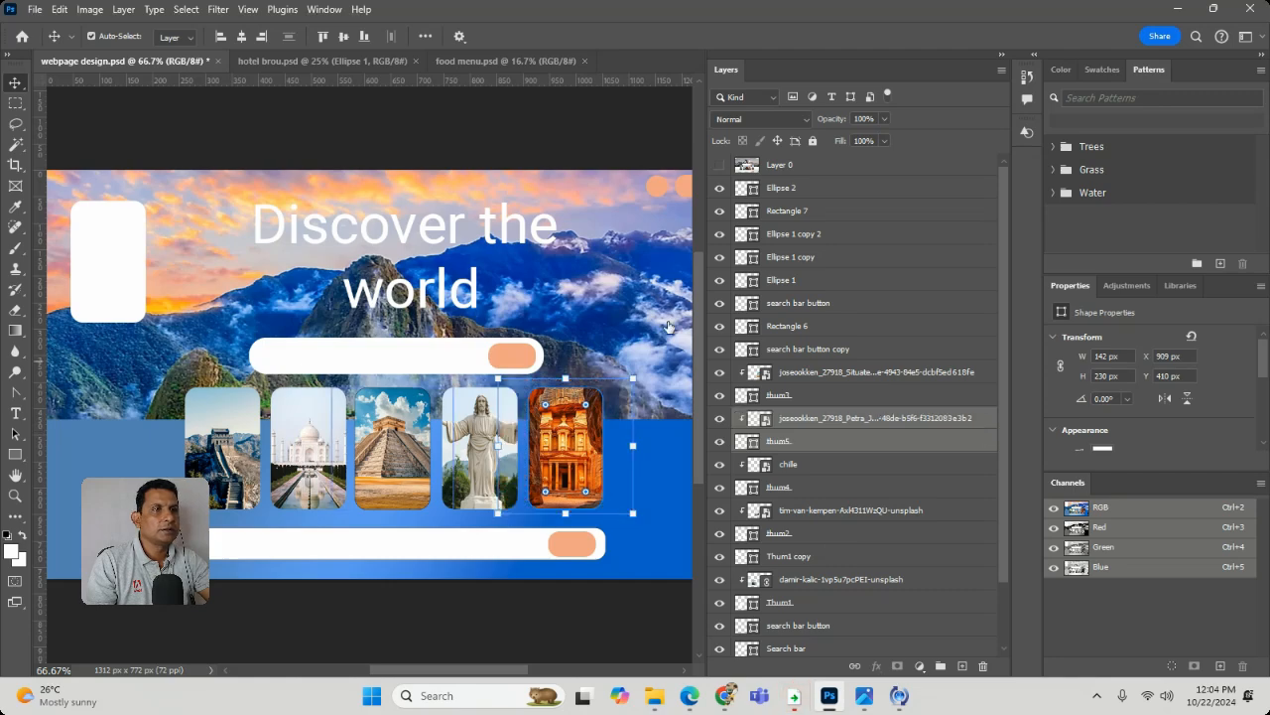
pyautogui.click(614, 299)
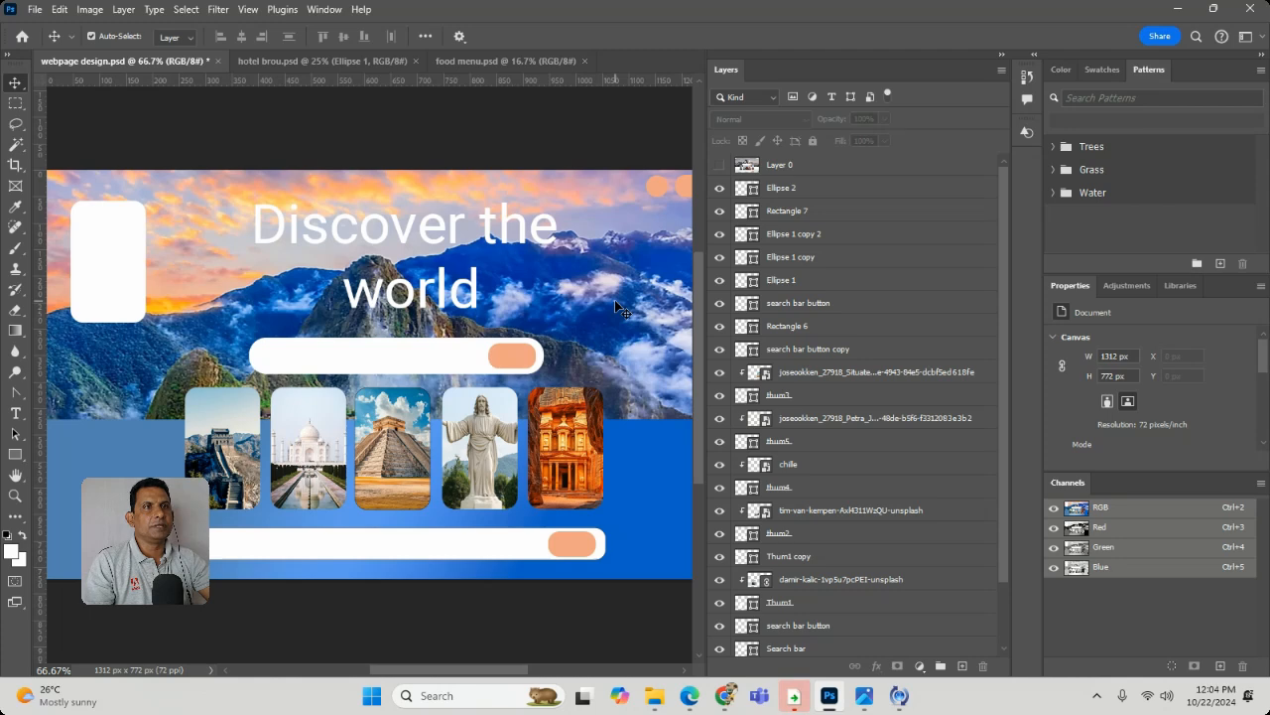
# - Try to distribute the five landmark photos horizontally, then undo the distribution and deselect them
pyautogui.click(601, 488)
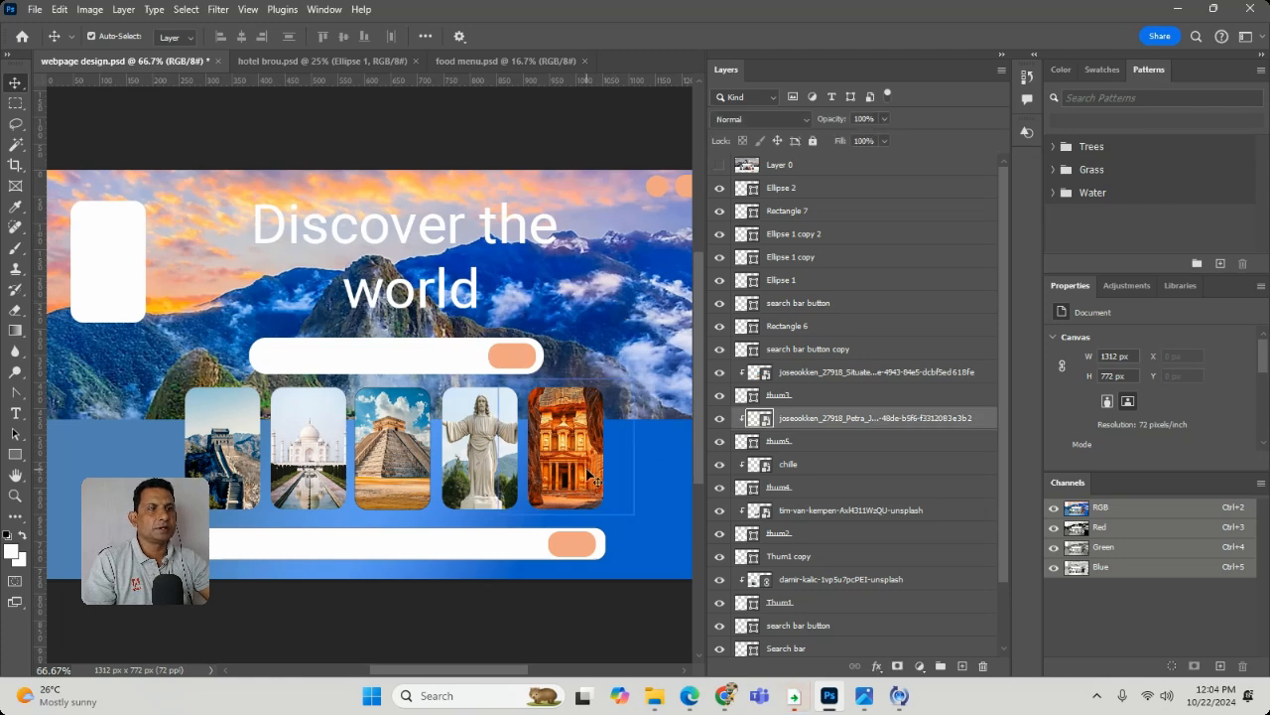
pyautogui.keyDown('shift'); pyautogui.click(471, 477); pyautogui.keyUp('shift')
pyautogui.keyDown('shift'); pyautogui.click(397, 472); pyautogui.keyUp('shift')
pyautogui.keyDown('shift'); pyautogui.click(298, 458); pyautogui.keyUp('shift')
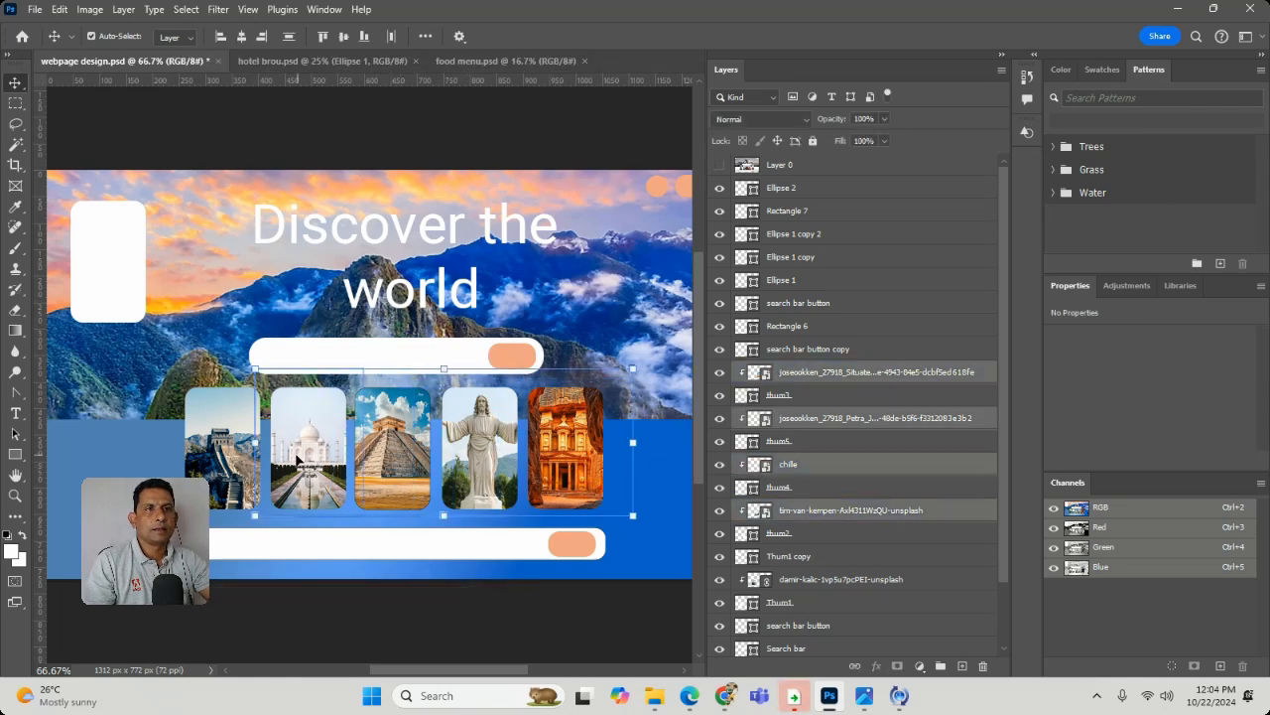
pyautogui.keyDown('shift'); pyautogui.click(222, 451); pyautogui.keyUp('shift')
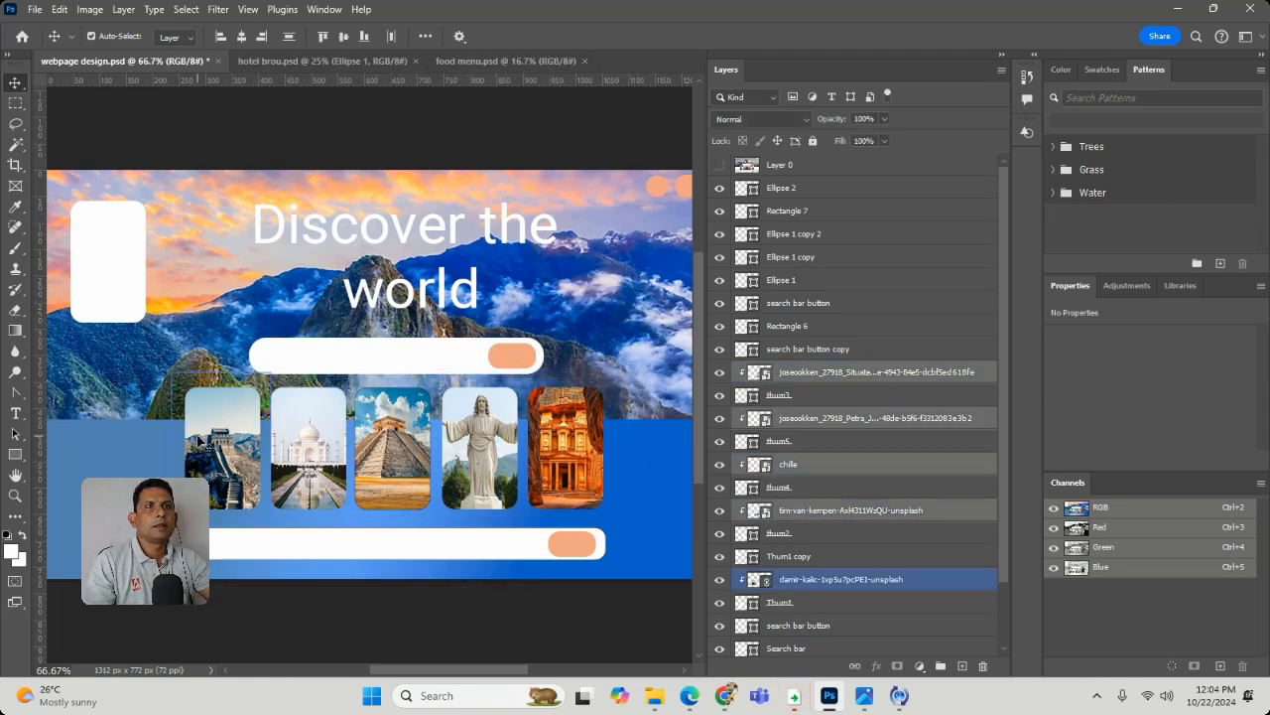
pyautogui.click(393, 39)
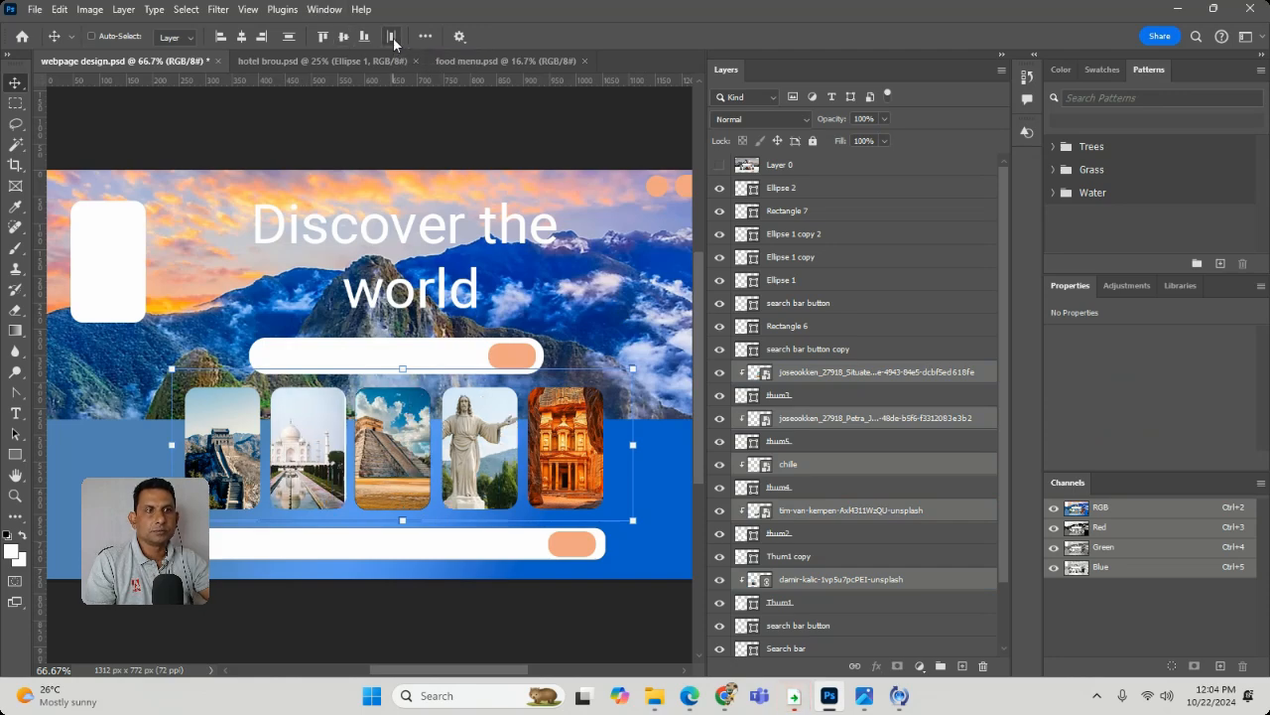
pyautogui.hotkey('ctrl', 'z')
pyautogui.click(609, 278)
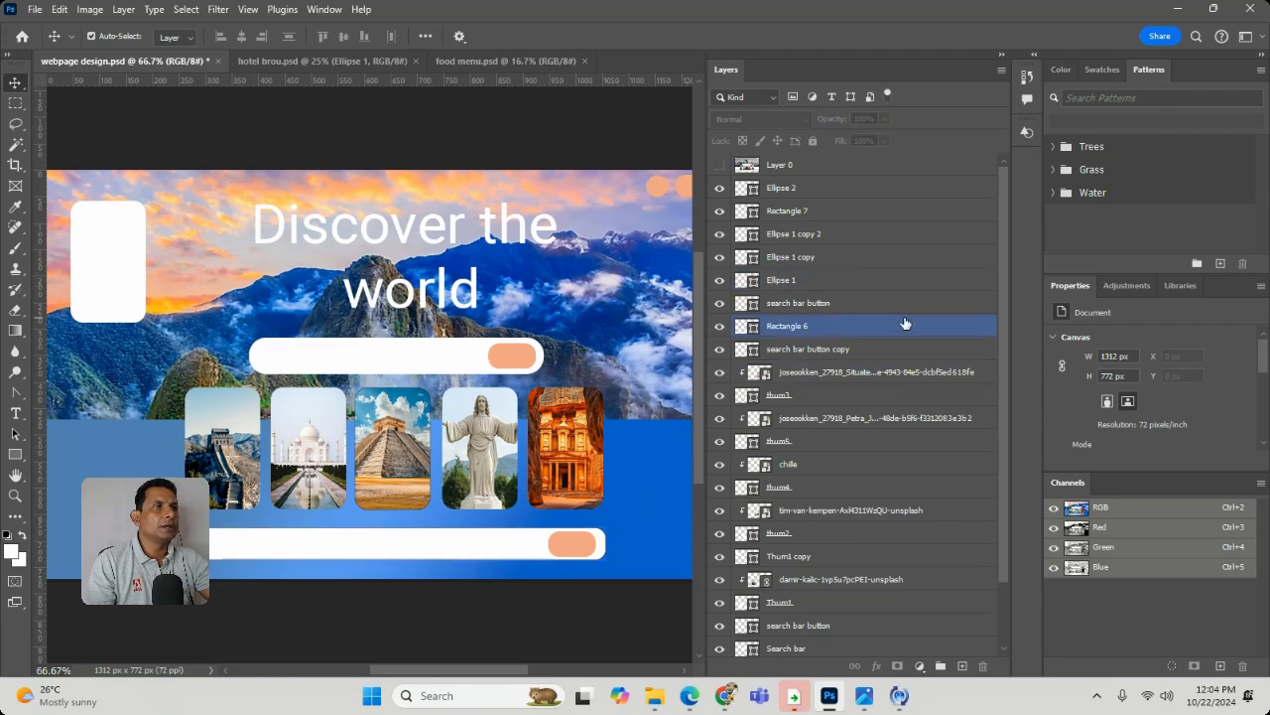
# - Compare the rebuilt page with the reference design by repeatedly showing and hiding Layer 0
pyautogui.click(717, 166)
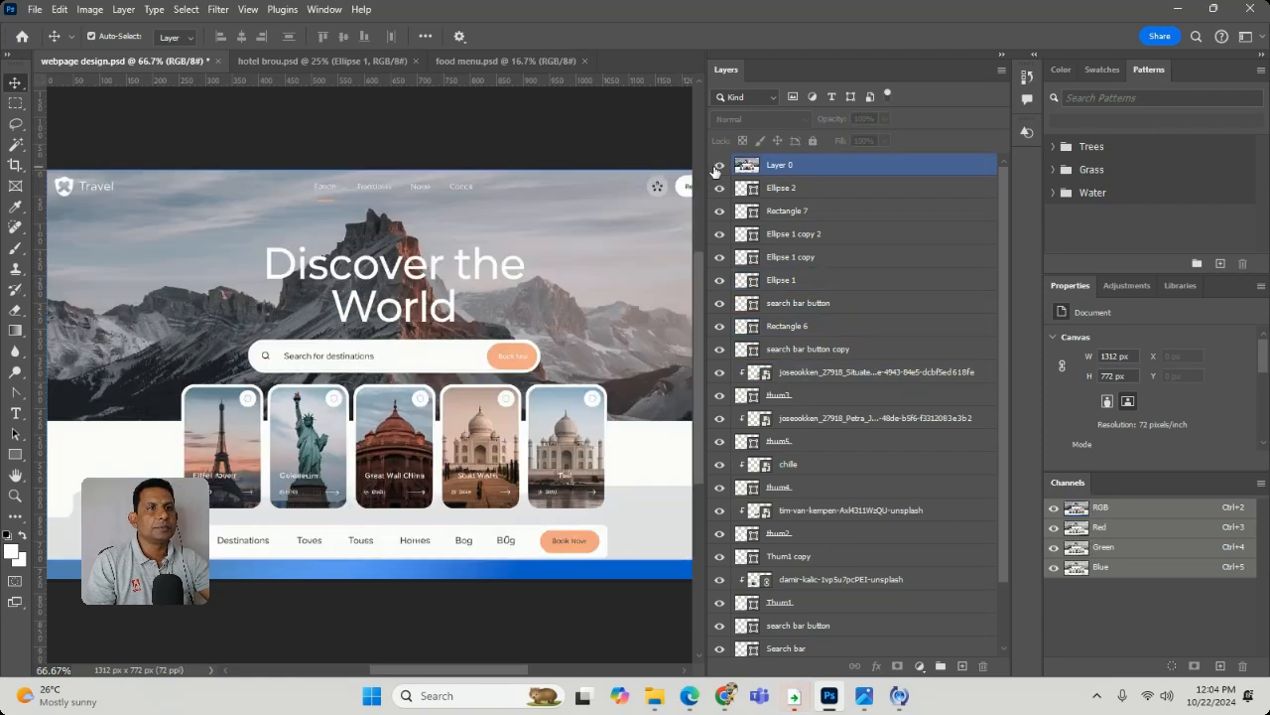
pyautogui.click(714, 170)
pyautogui.click(714, 170)
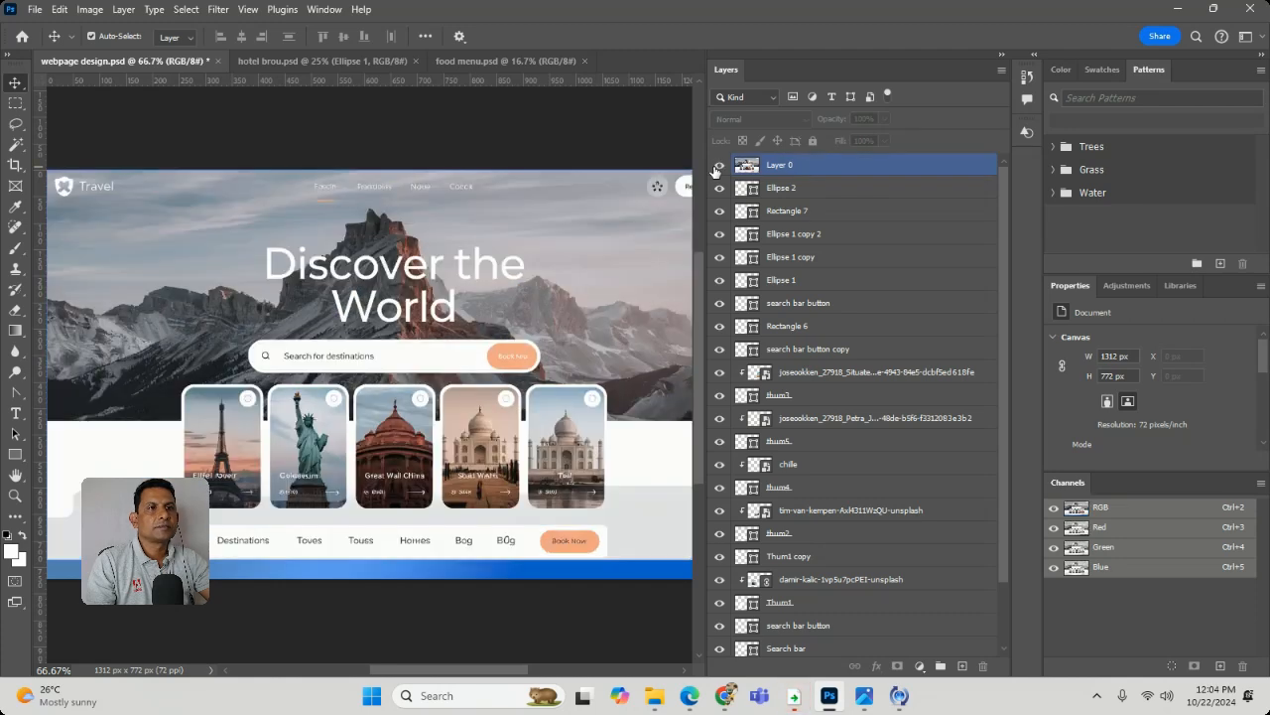
pyautogui.click(714, 171)
pyautogui.click(715, 171)
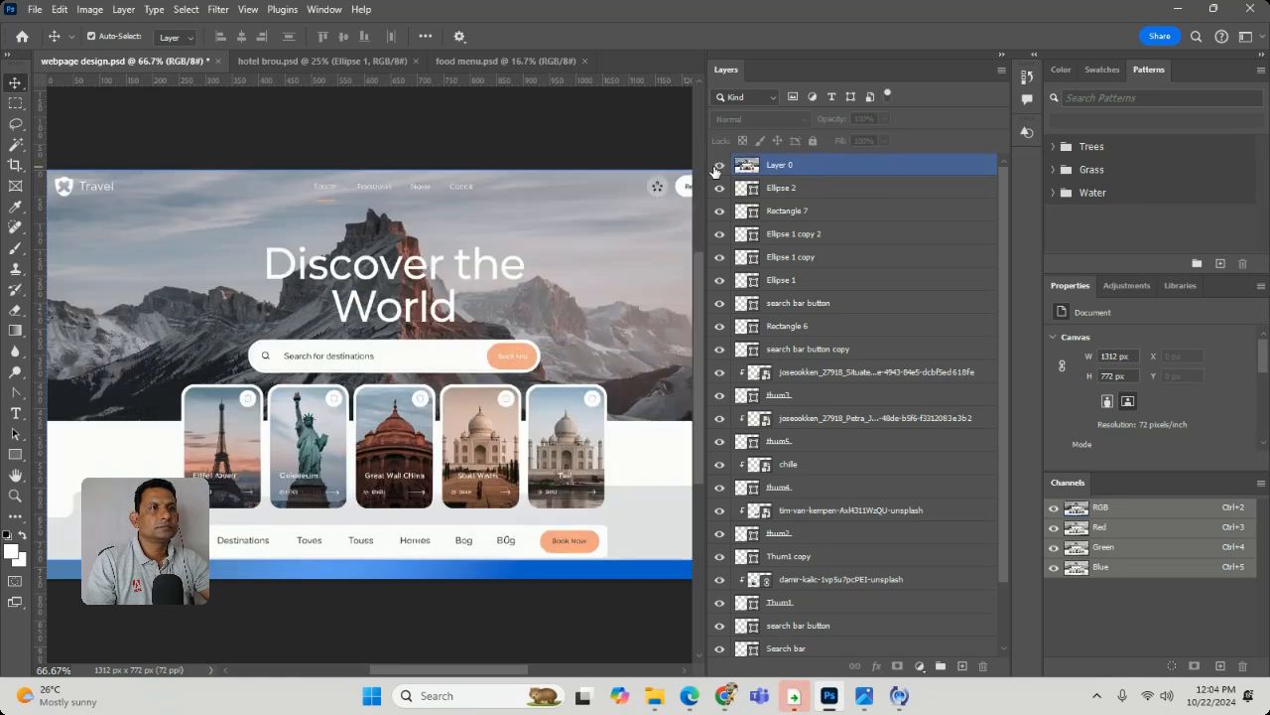
pyautogui.click(715, 170)
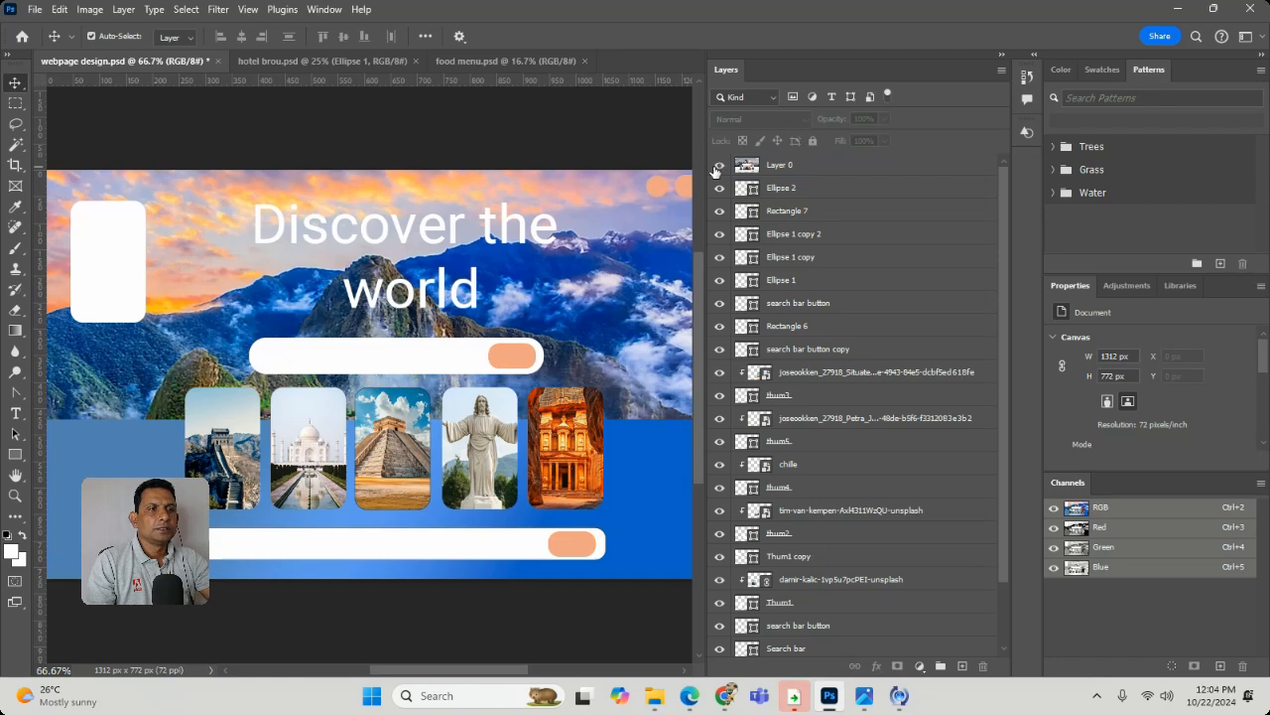
pyautogui.click(714, 170)
pyautogui.click(714, 170)
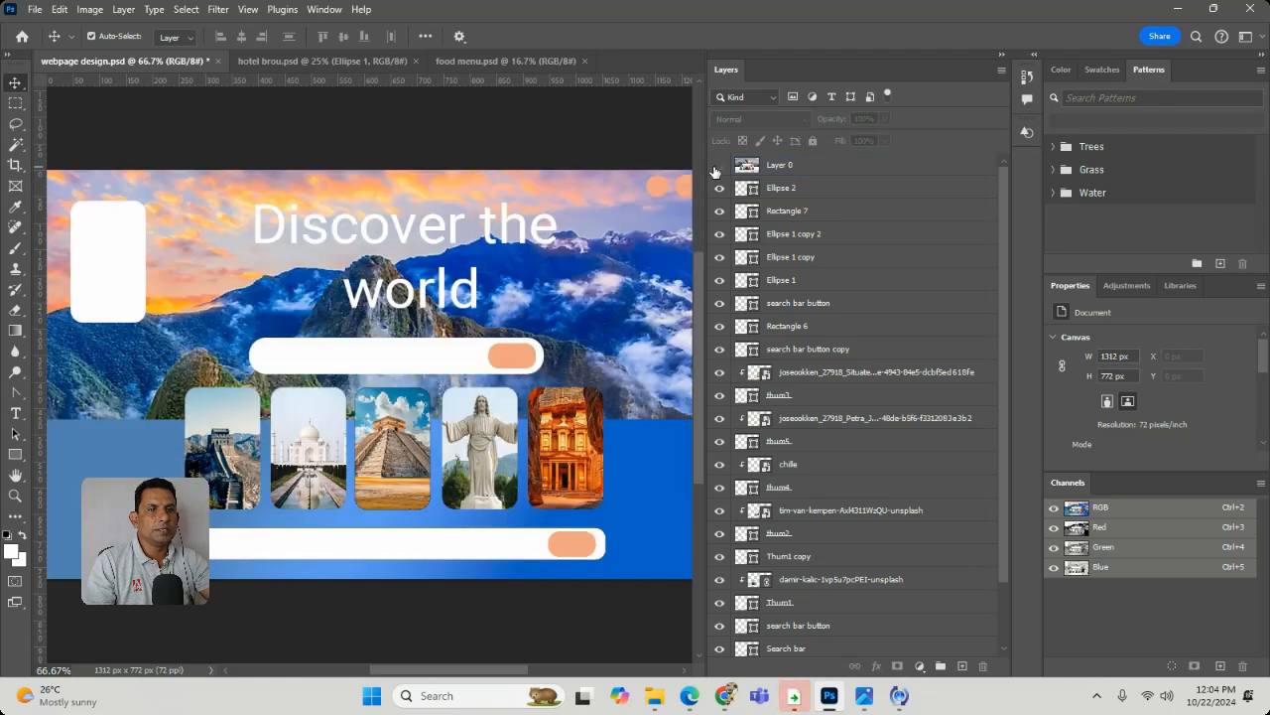
# - Slightly reduce the corner rounding of the white bar beneath the cards (Rectangle 6)
pyautogui.click(284, 548)
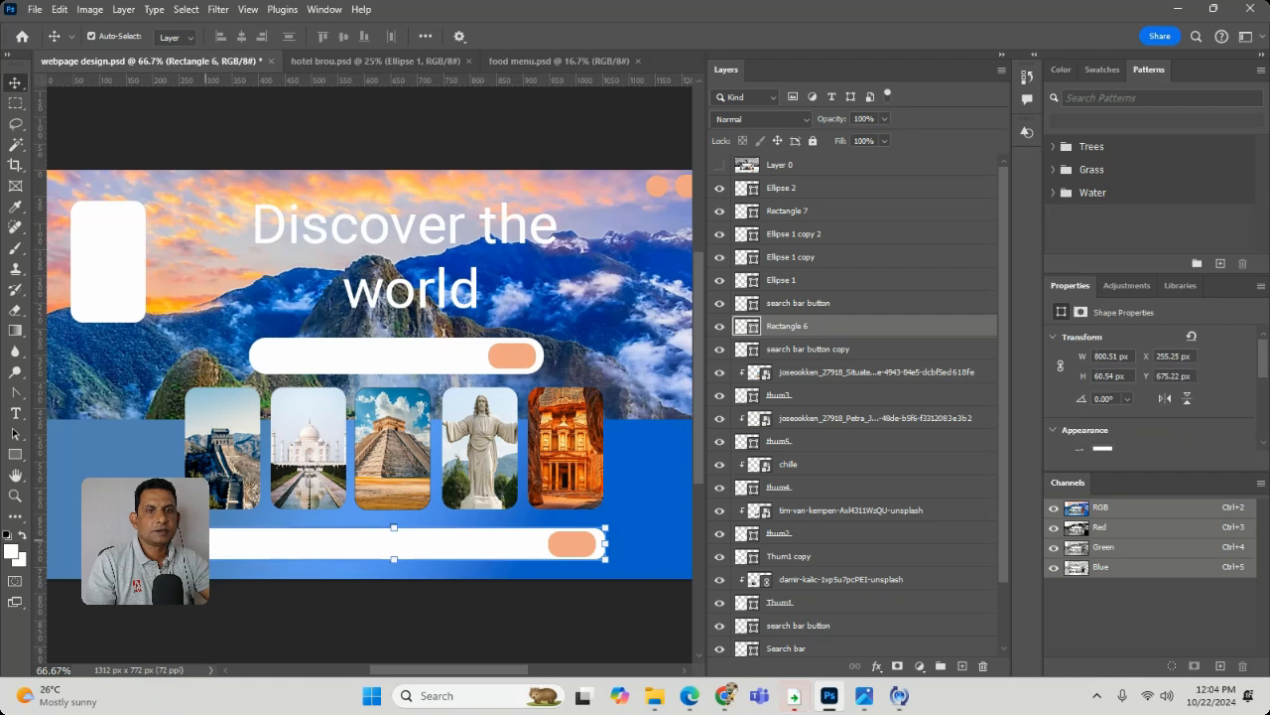
pyautogui.click(15, 494)
pyautogui.moveTo(253, 581); pyautogui.dragTo(256, 574)
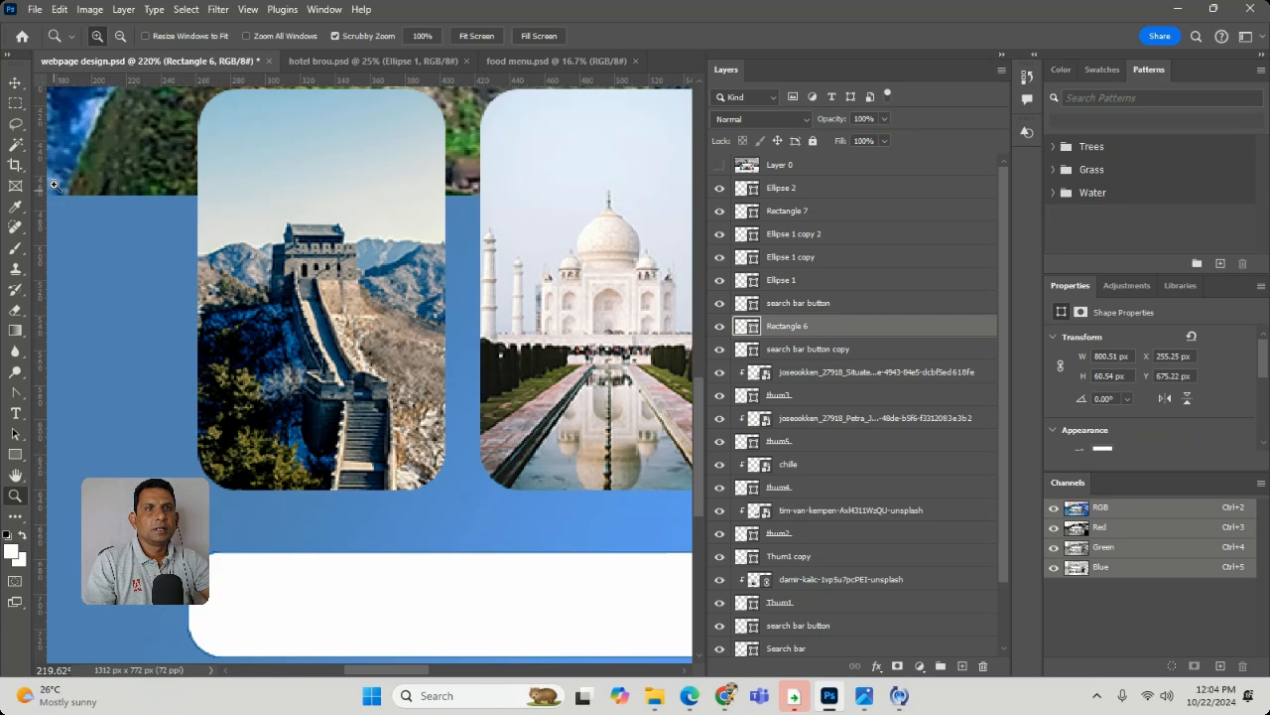
pyautogui.press('v')
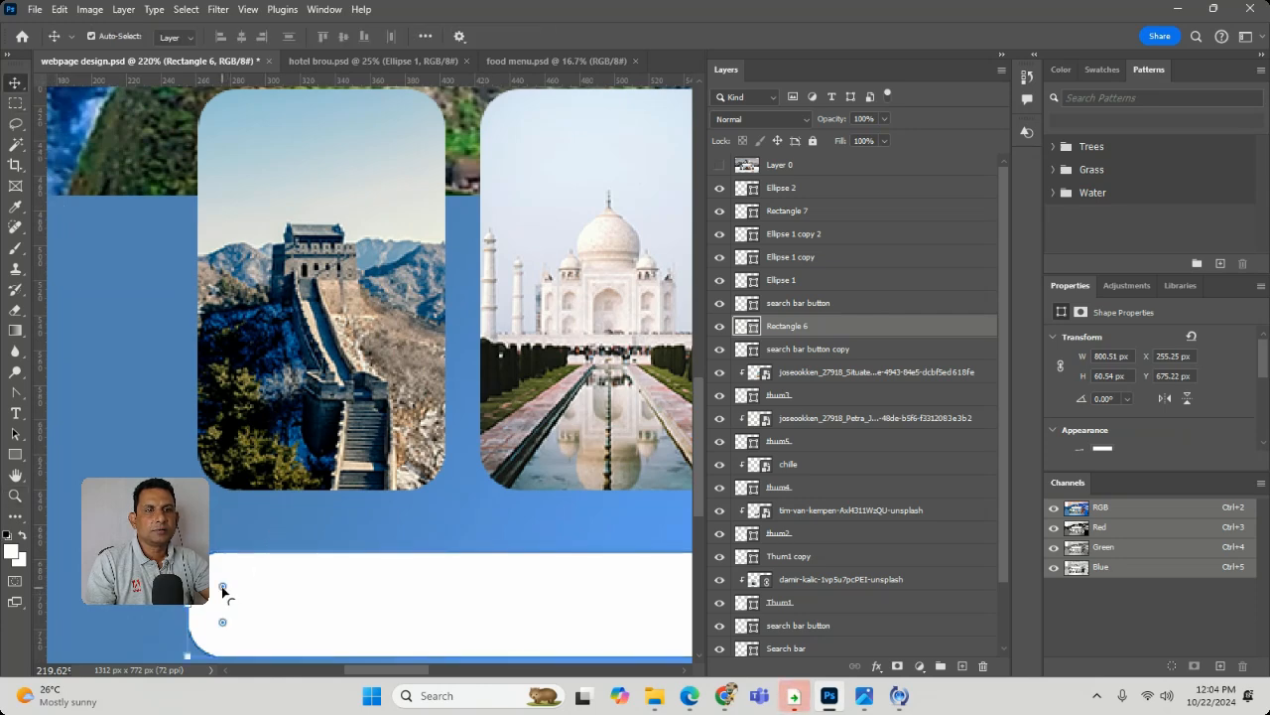
pyautogui.moveTo(223, 588); pyautogui.dragTo(216, 579)
pyautogui.keyDown('ctrl'); pyautogui.click(140, 503); pyautogui.keyUp('ctrl')
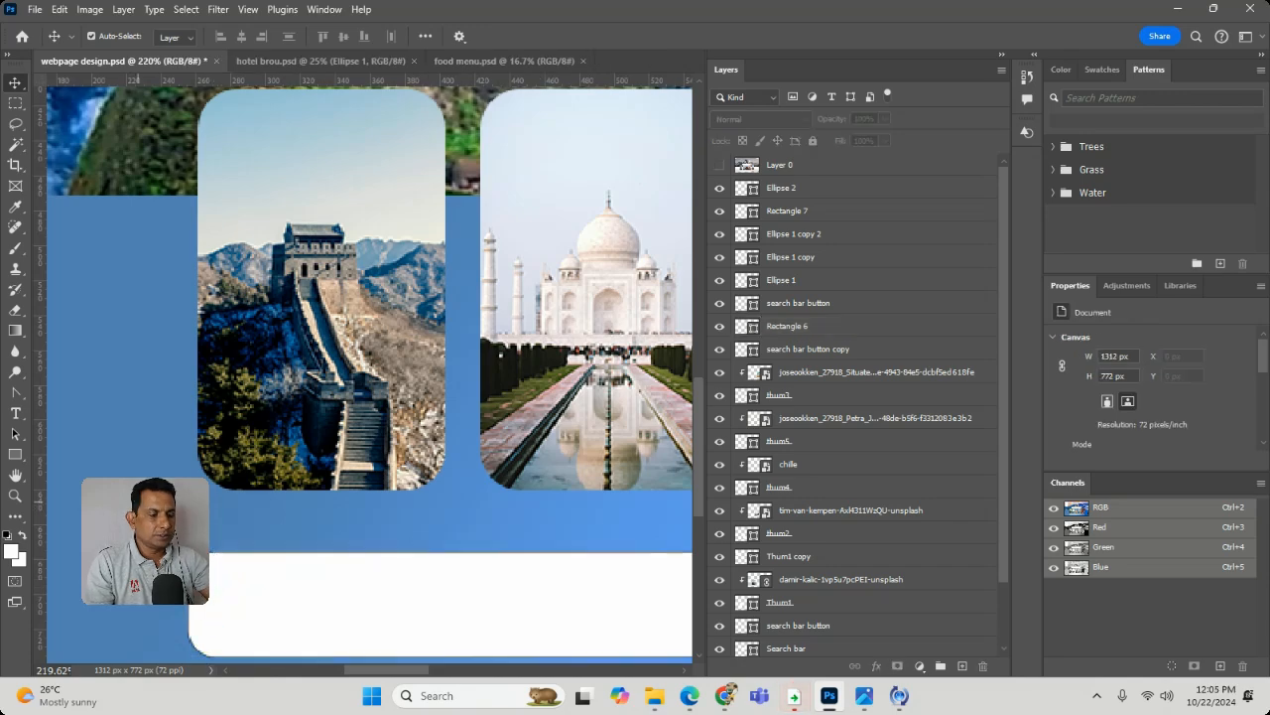
# - View the whole page and toggle the reference Layer 0 to check the overall layout, leaving it hidden
pyautogui.hotkey('ctrl', '-')
pyautogui.hotkey('ctrl', '-')
pyautogui.hotkey('ctrl', '-')
pyautogui.hotkey('ctrl', '-')
pyautogui.hotkey('ctrl', '-')
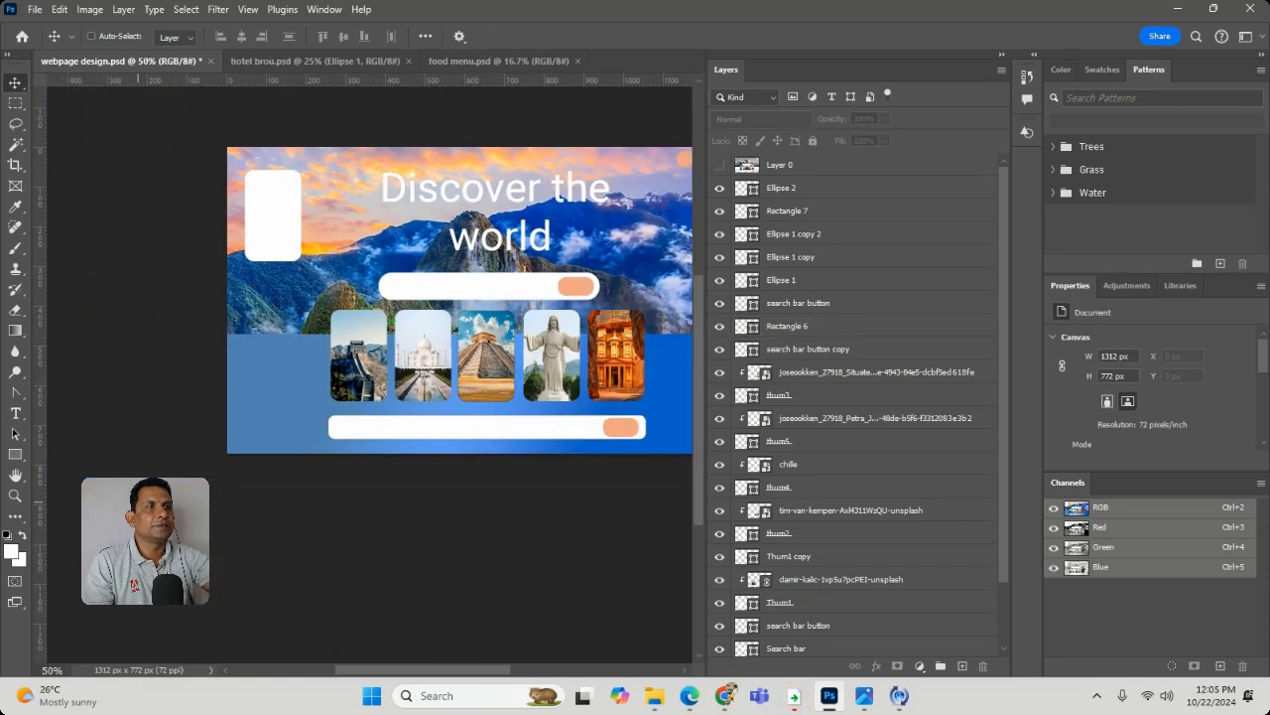
pyautogui.click(721, 165)
pyautogui.click(720, 165)
pyautogui.click(721, 167)
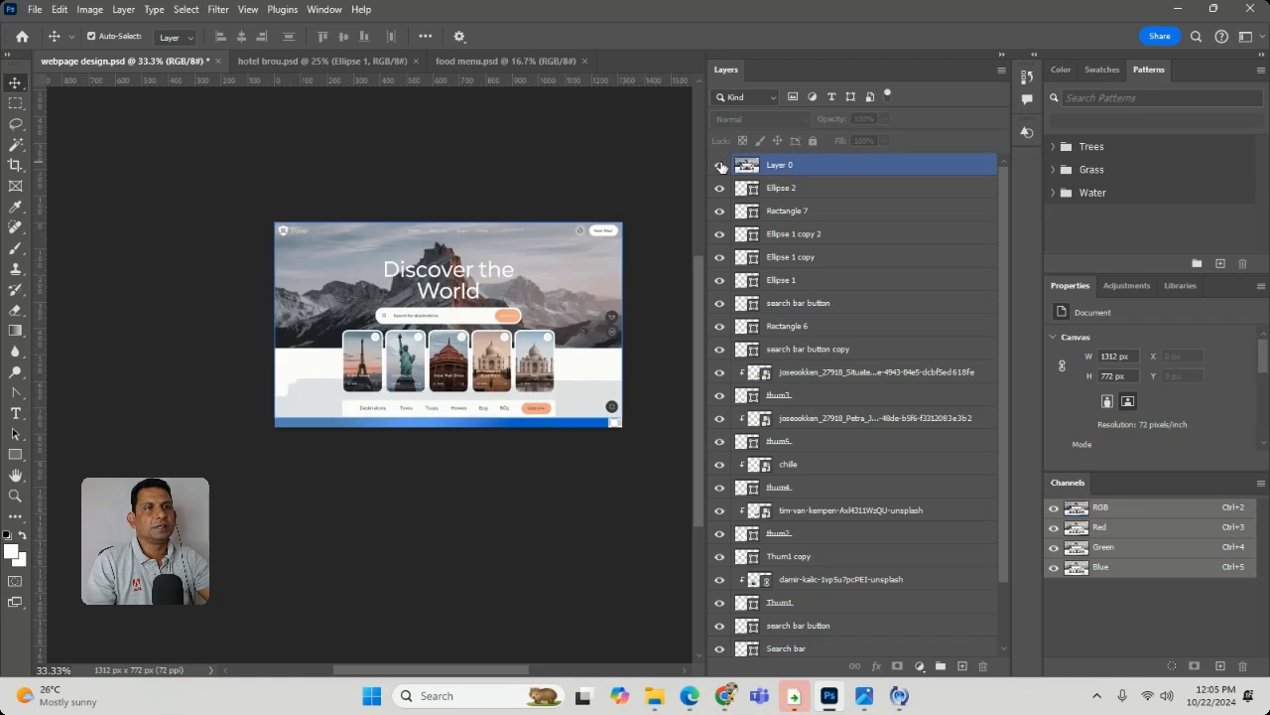
pyautogui.click(721, 165)
pyautogui.click(722, 166)
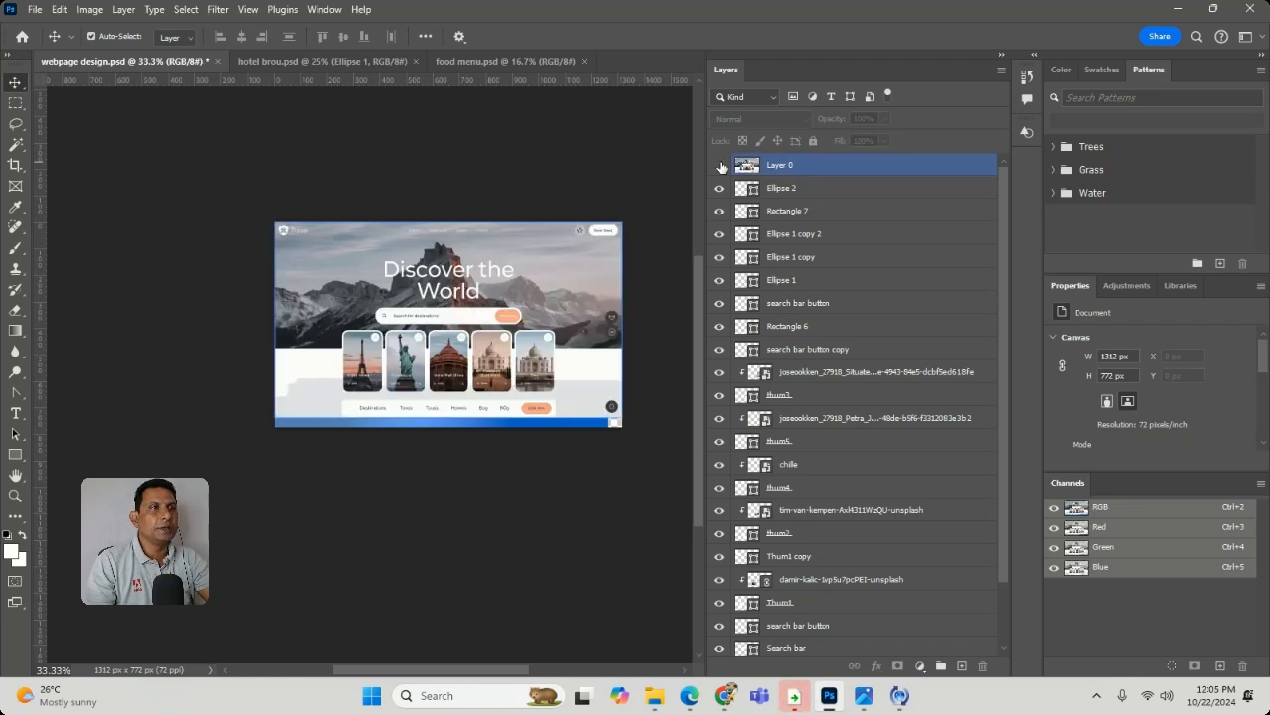
pyautogui.click(722, 166)
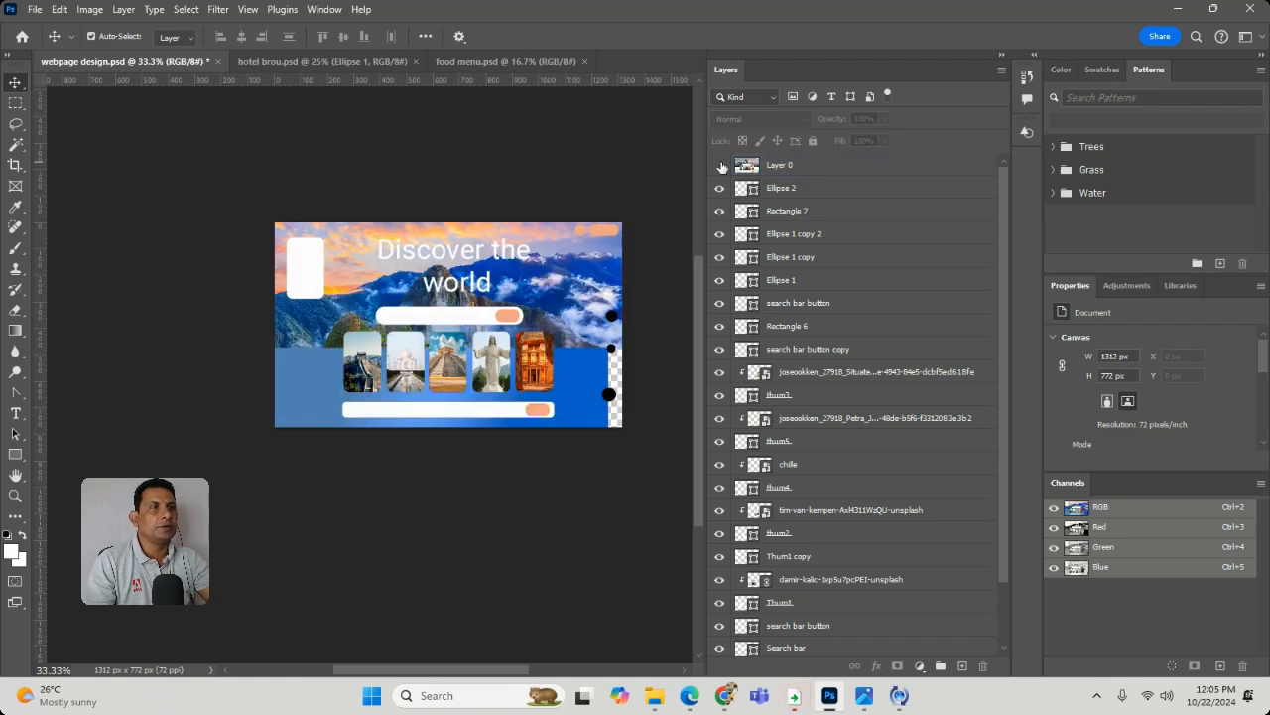
pyautogui.click(610, 394)
pyautogui.rightClick(586, 387)
pyautogui.press('Escape')
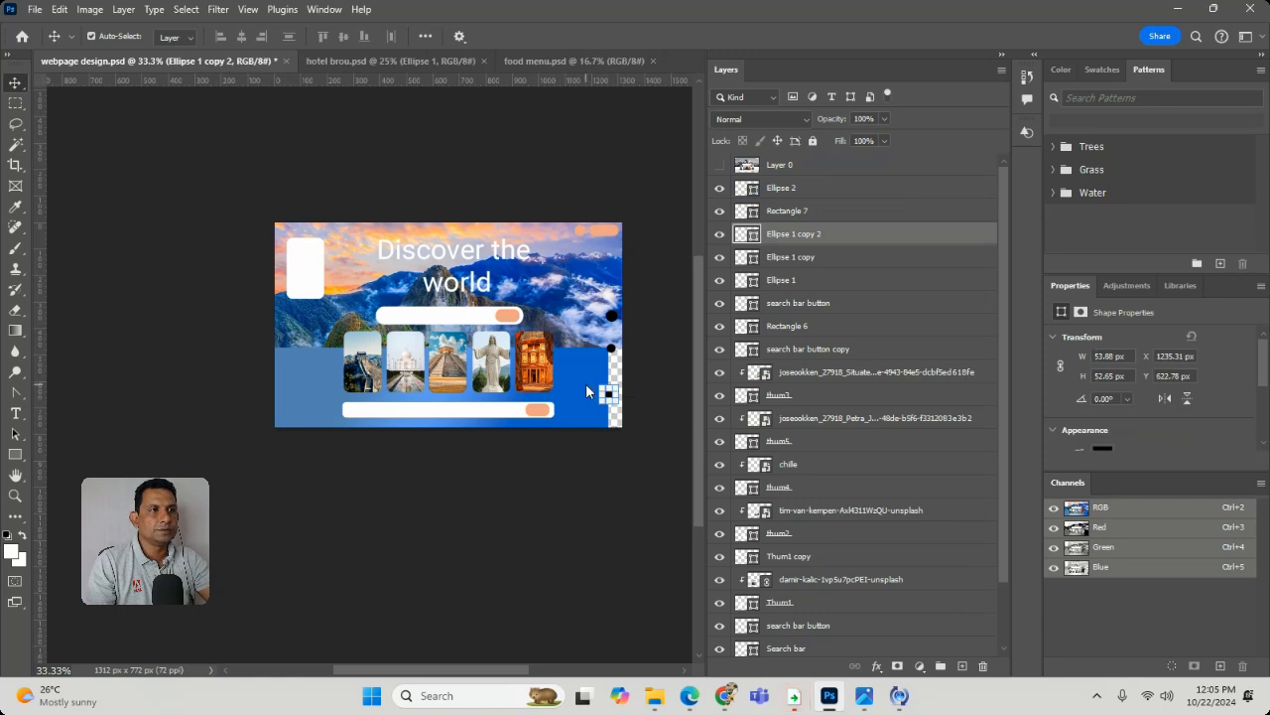
pyautogui.rightClick(587, 360)
pyautogui.press('Escape')
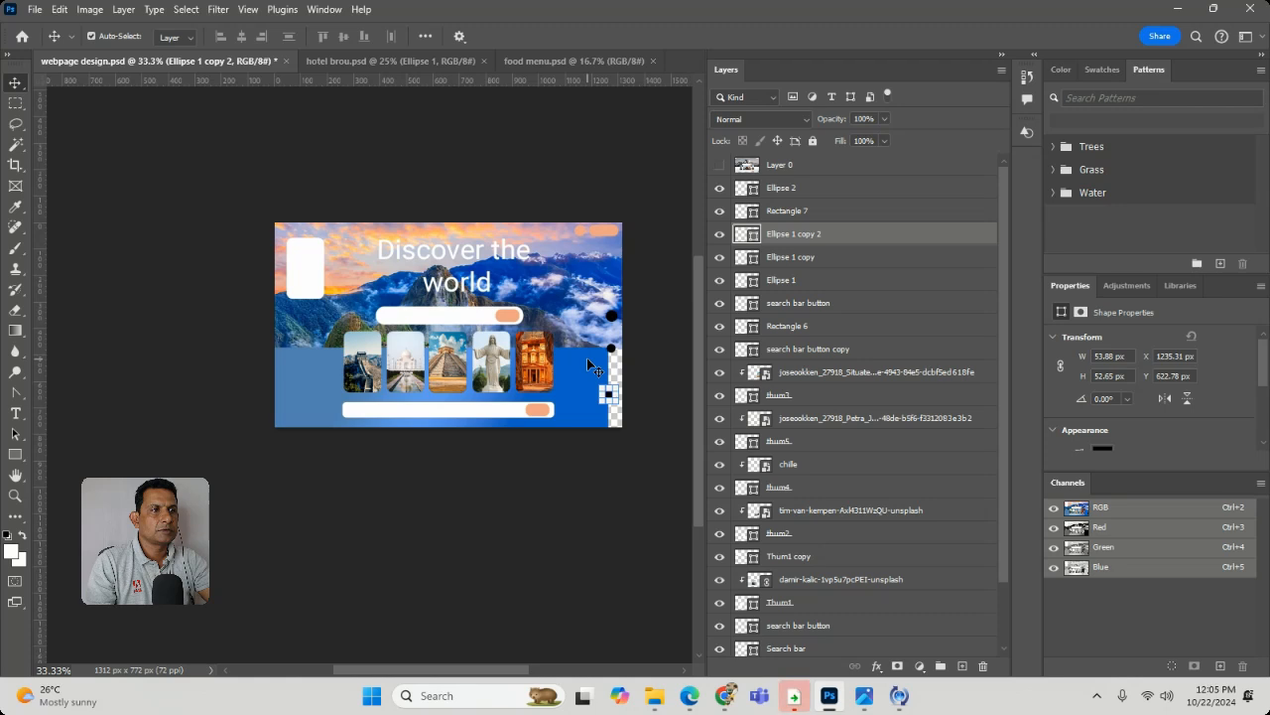
pyautogui.moveTo(597, 363); pyautogui.dragTo(601, 363)
# - Unlock the blue gradient section's layer, Rectangle 8
pyautogui.scroll(-3, 951, 586)
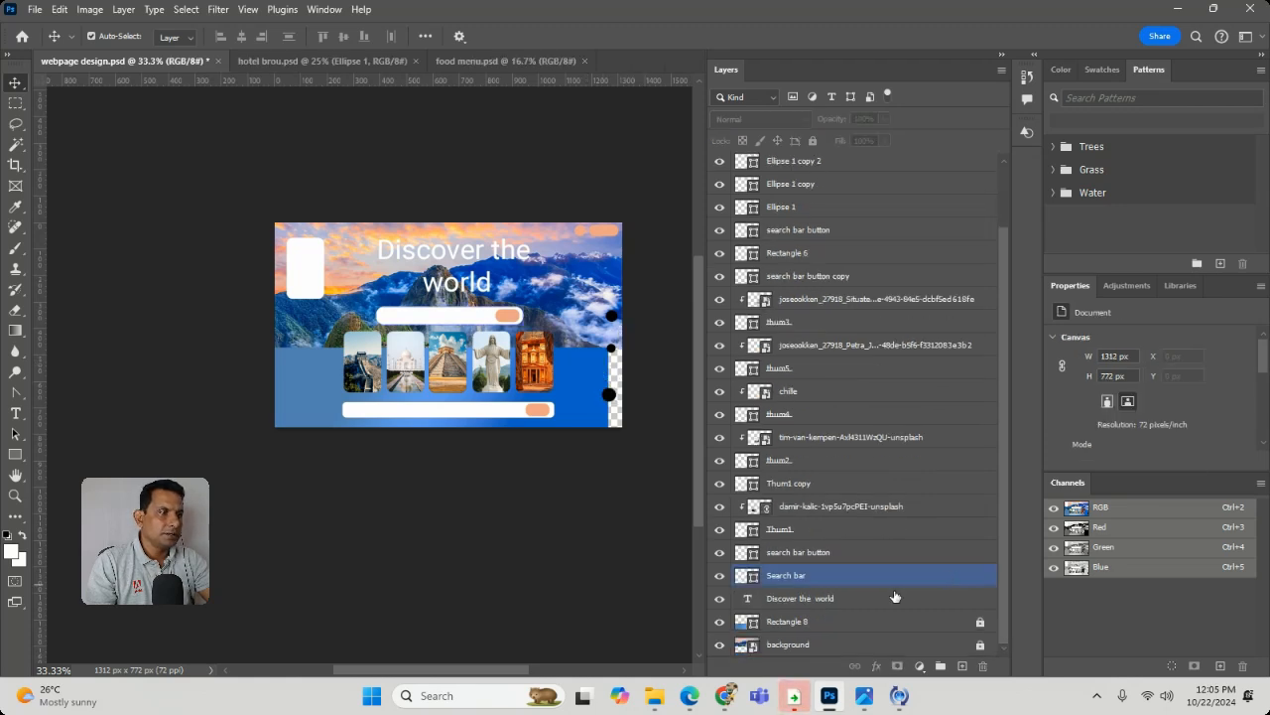
pyautogui.click(873, 621)
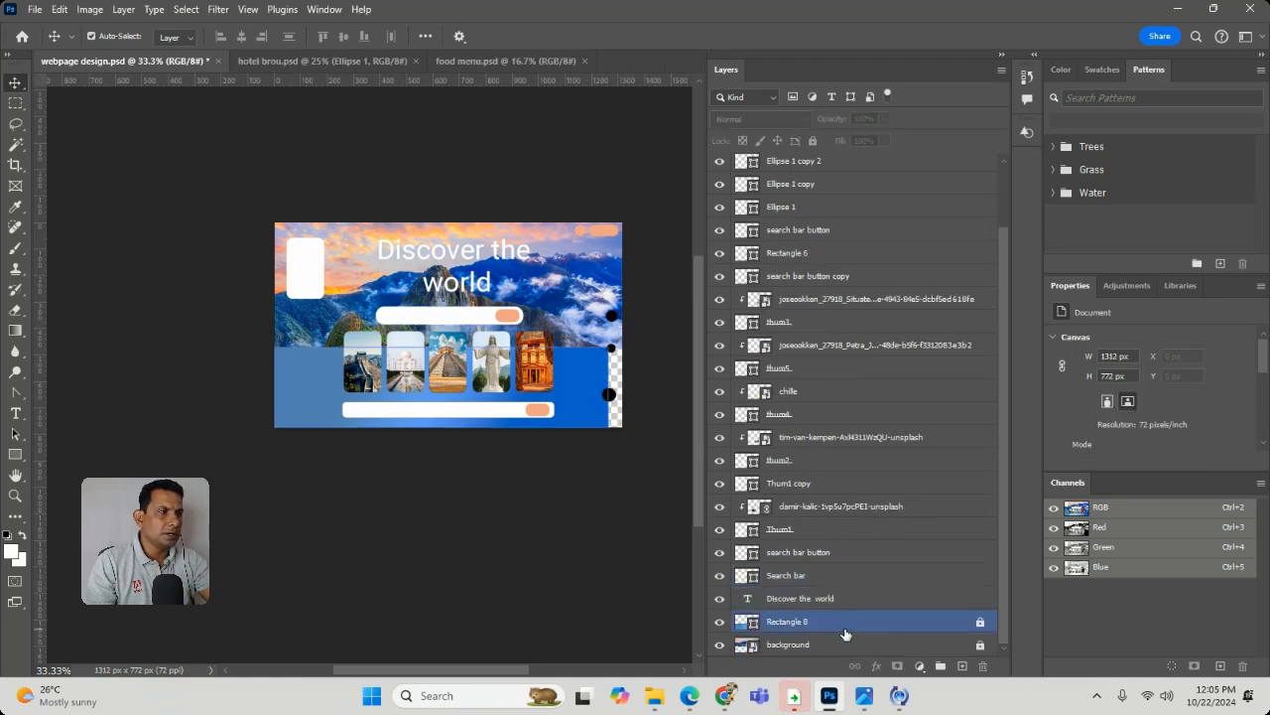
pyautogui.click(812, 141)
# - Enlarge the blue gradient Rectangle 8 to about 1329 × 325 px, covering the page's full width and bottom edge
pyautogui.moveTo(575, 371)
pyautogui.mouseDown()
pyautogui.moveTo(601, 374)
pyautogui.moveTo(575, 381)
pyautogui.mouseUp()
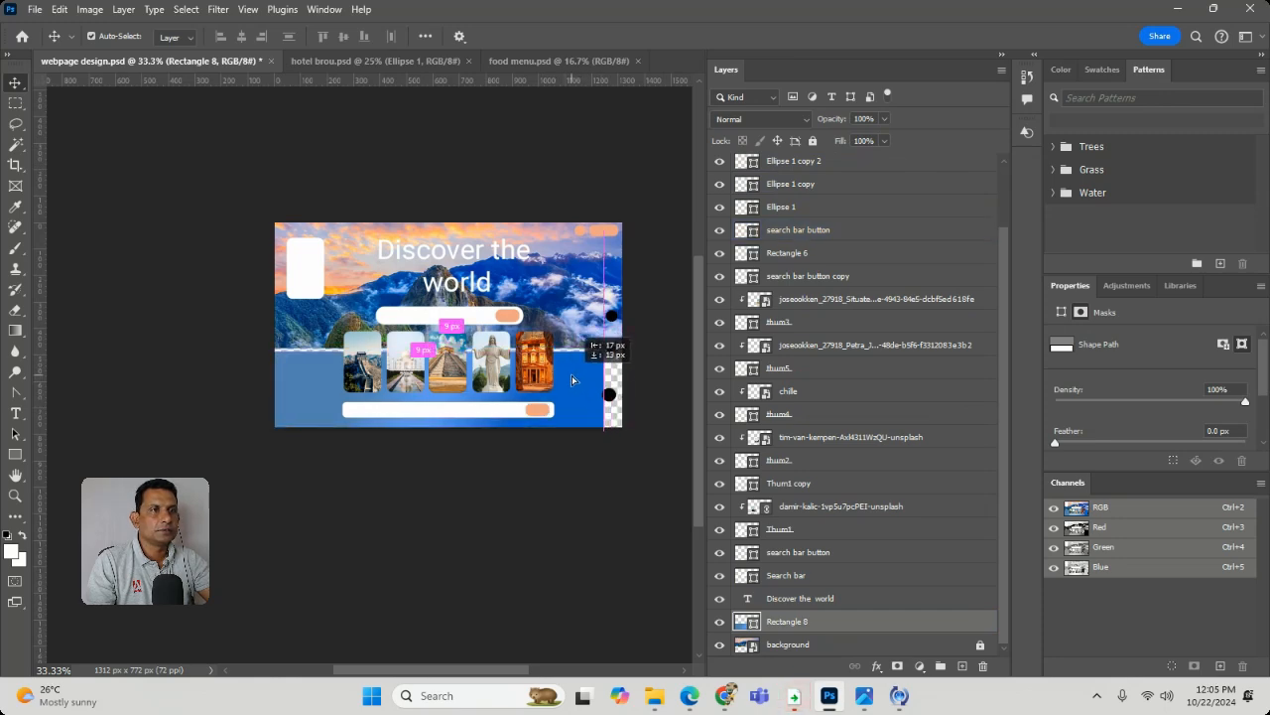
pyautogui.moveTo(604, 431)
pyautogui.mouseDown()
pyautogui.moveTo(636, 431)
pyautogui.moveTo(622, 437)
pyautogui.mouseUp()
pyautogui.press('Up')
pyautogui.press('Up')
pyautogui.press('Up')
pyautogui.press('Up')
pyautogui.press('Up')
pyautogui.press('Up')
pyautogui.press('Up')
pyautogui.press('Up')
pyautogui.press('Up')
pyautogui.press('Up')
pyautogui.press('Up')
pyautogui.press('Up')
pyautogui.press('Up')
pyautogui.press('Up')
pyautogui.press('Up')
pyautogui.press('Up')
pyautogui.press('Up')
pyautogui.press('Up')
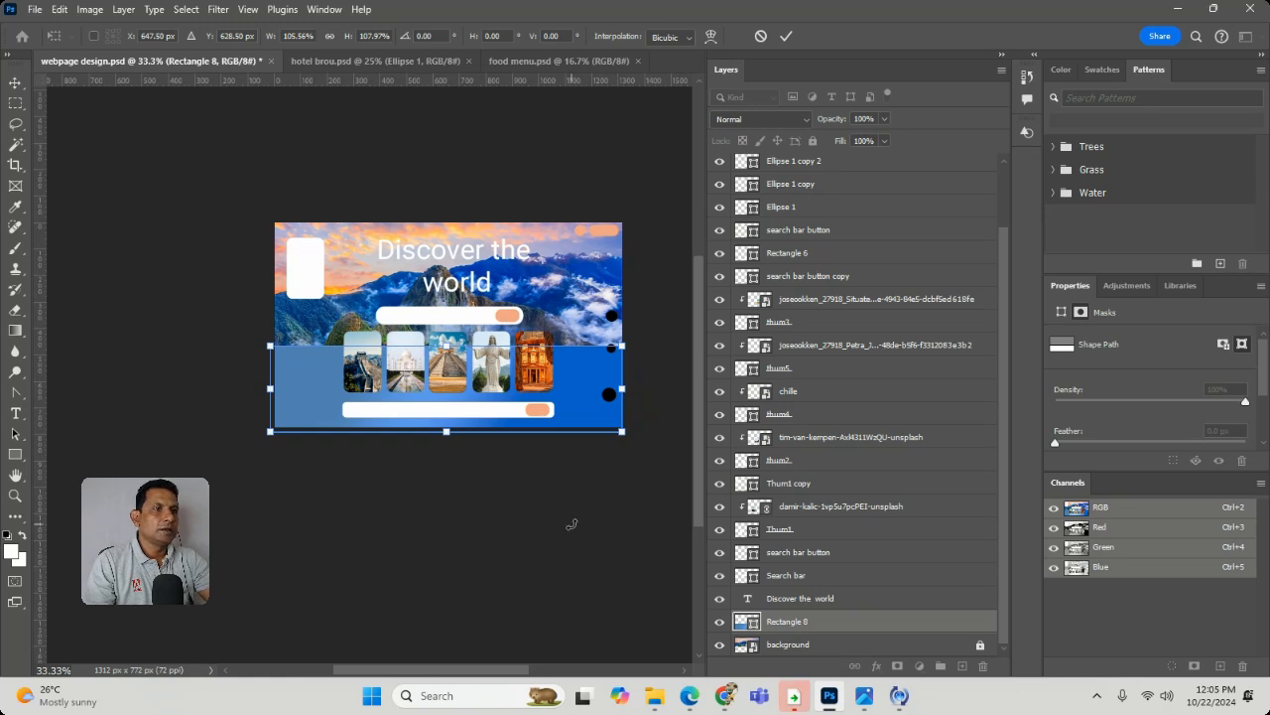
pyautogui.press('Return')
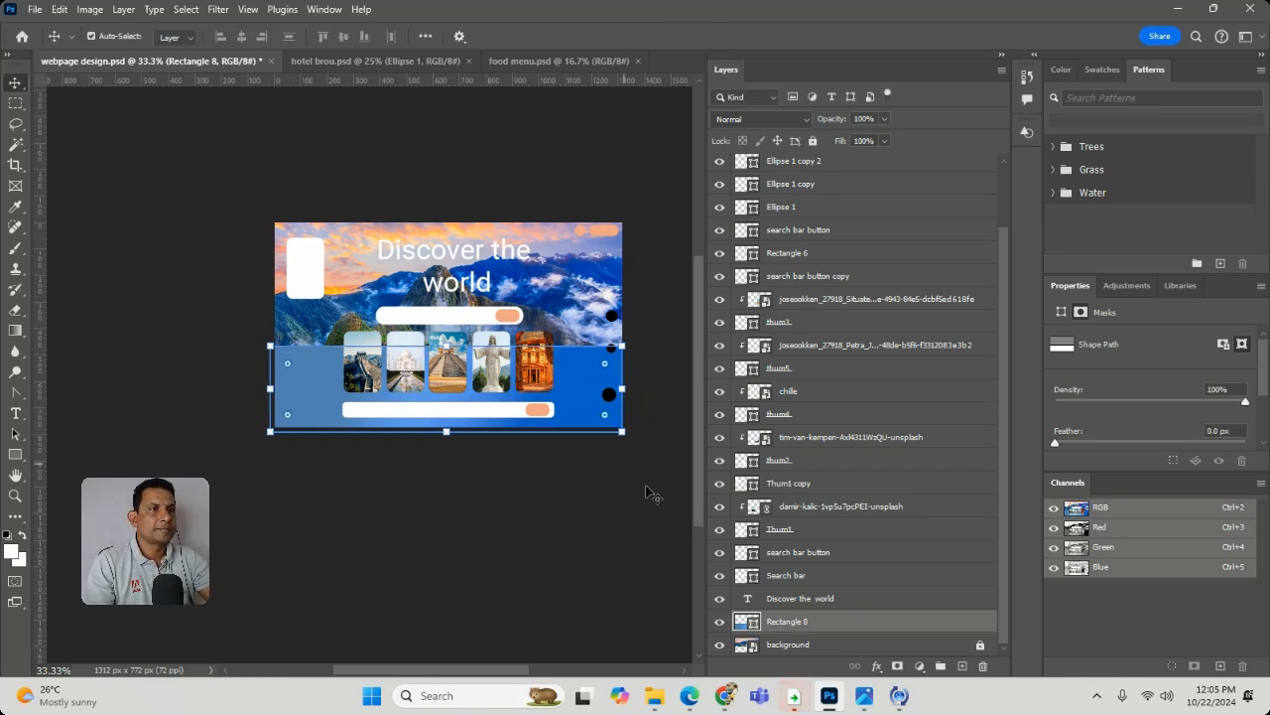
pyautogui.click(647, 498)
# - Lock the Rectangle 8 layer again and leave no layer selected
pyautogui.click(836, 650)
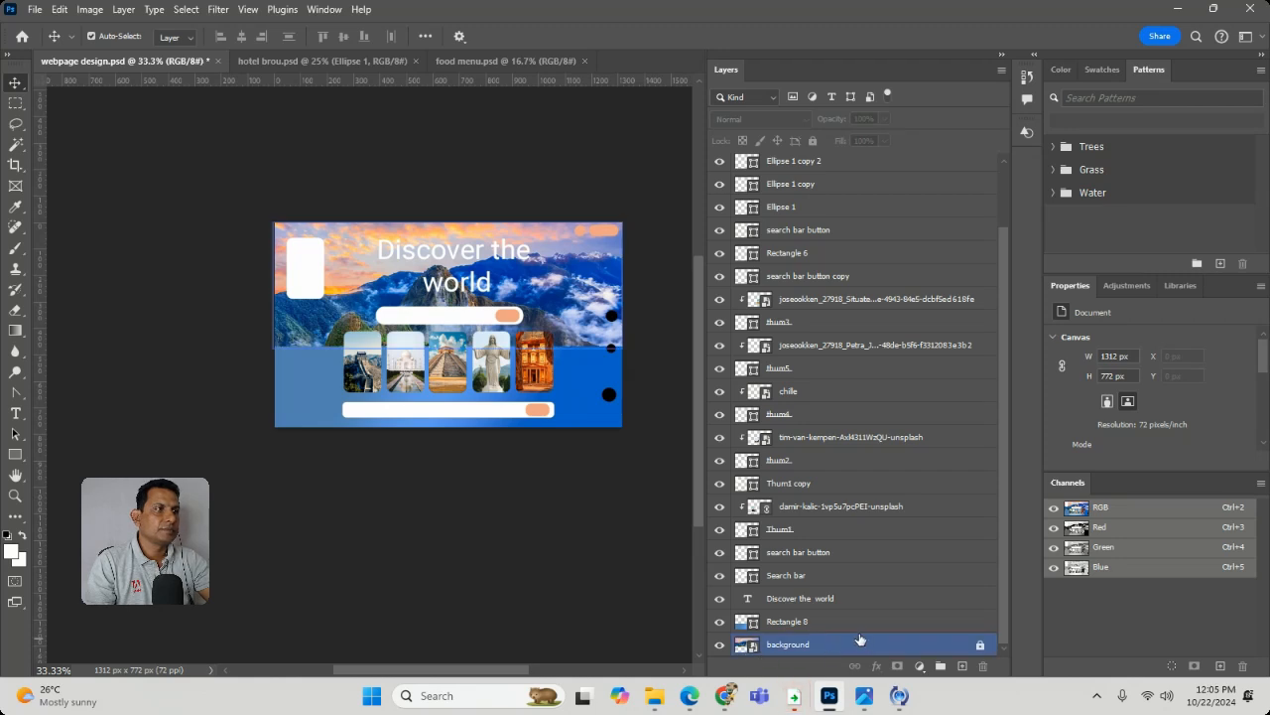
pyautogui.click(860, 621)
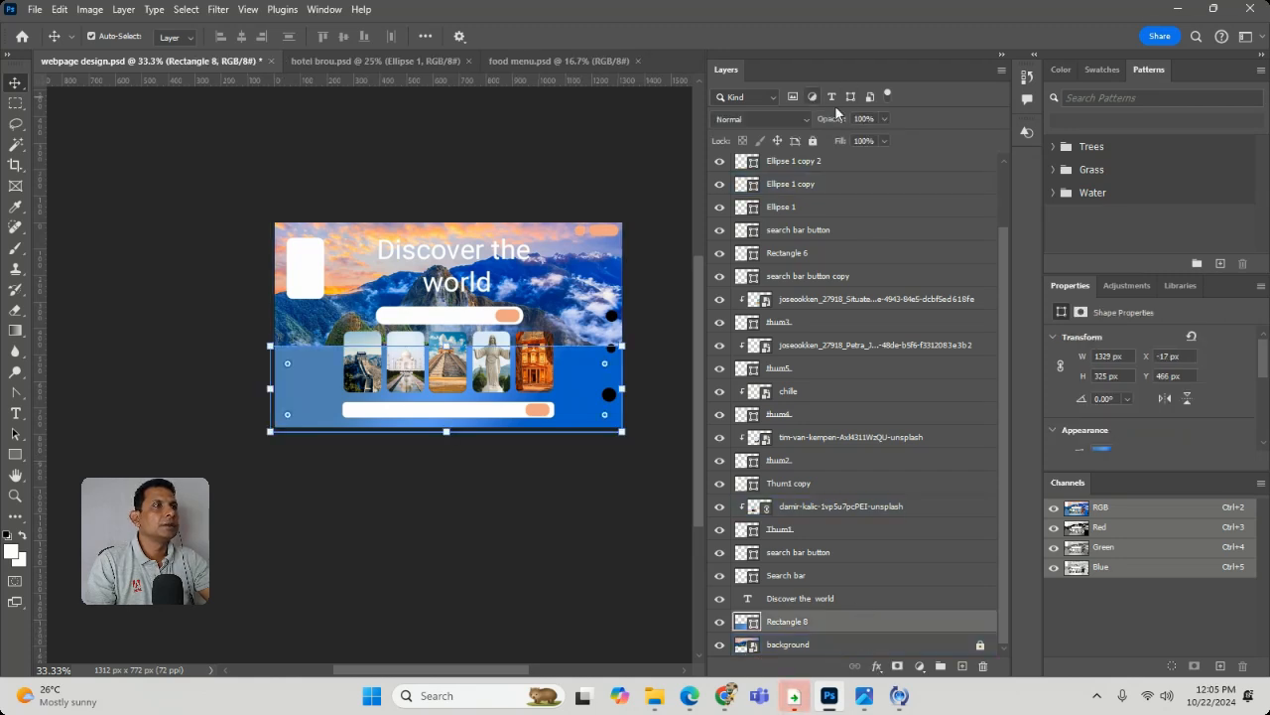
pyautogui.click(814, 140)
pyautogui.click(362, 372)
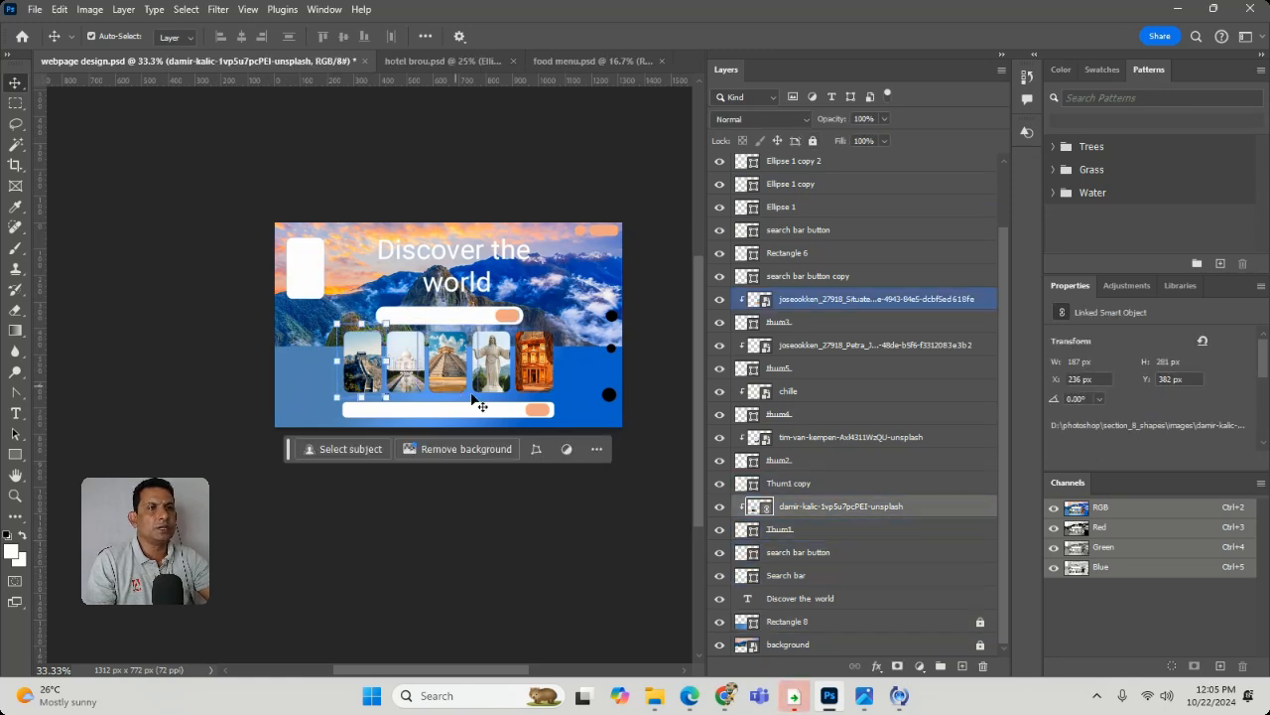
pyautogui.click(528, 560)
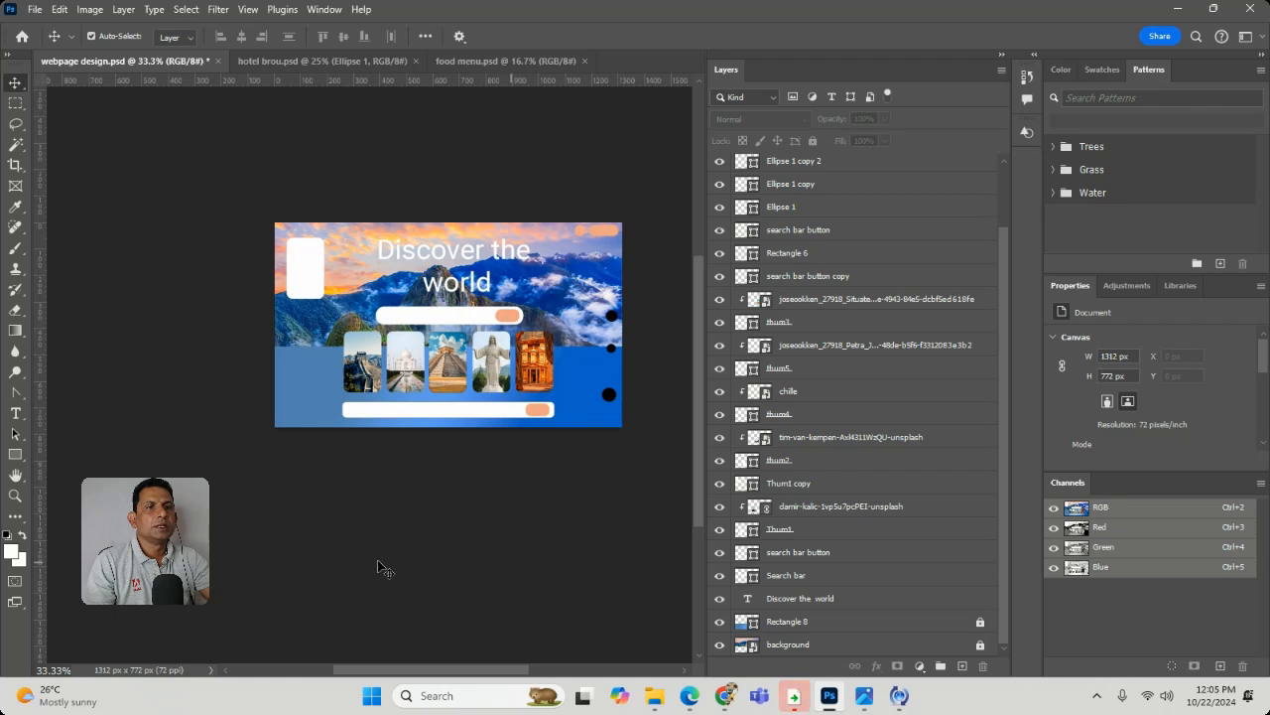
# - Show the reference Layer 0 over the enlarged page view and try adjusting its opacity
pyautogui.click(15, 495)
pyautogui.moveTo(353, 270); pyautogui.dragTo(200, 253)
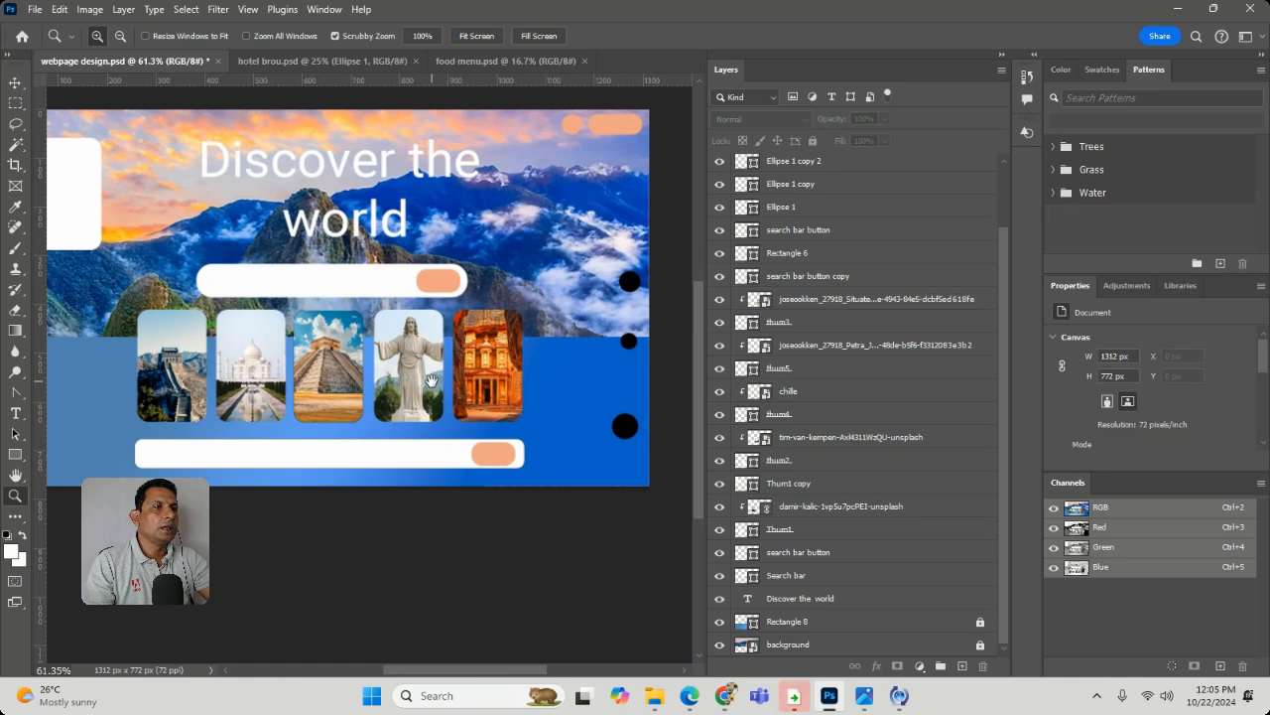
pyautogui.scroll(2, 869, 289)
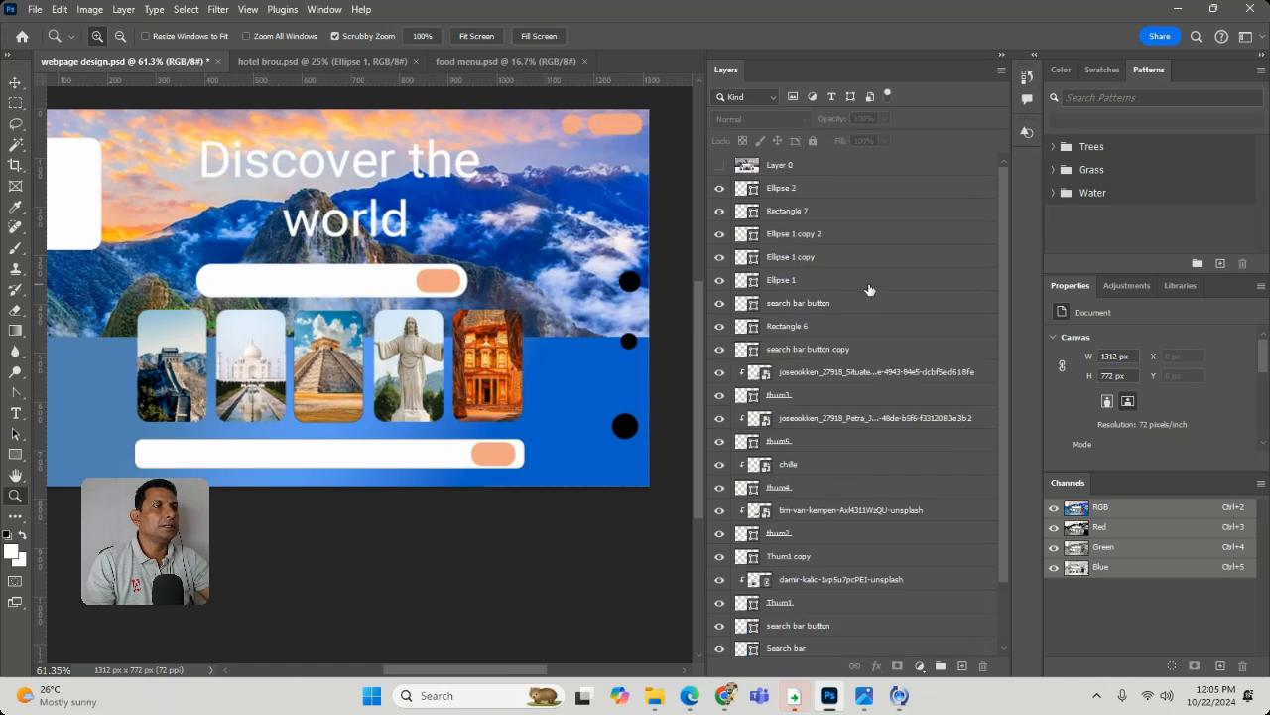
pyautogui.click(716, 165)
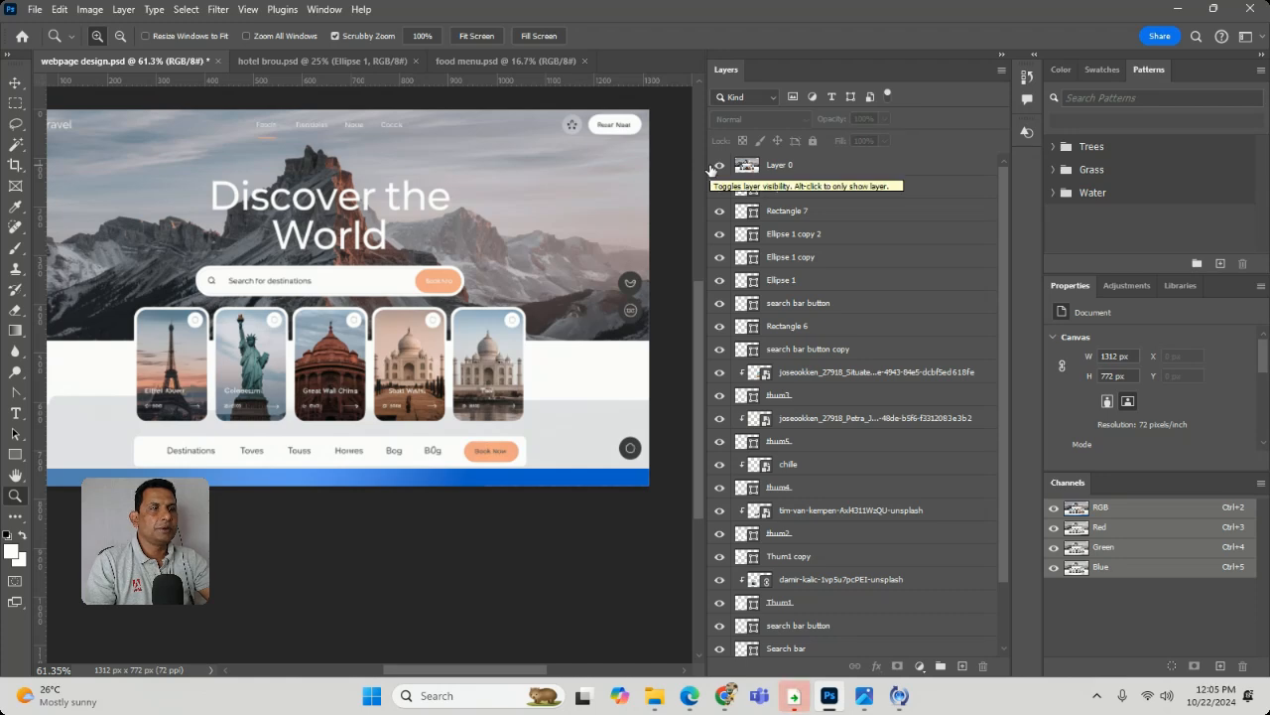
pyautogui.click(883, 169)
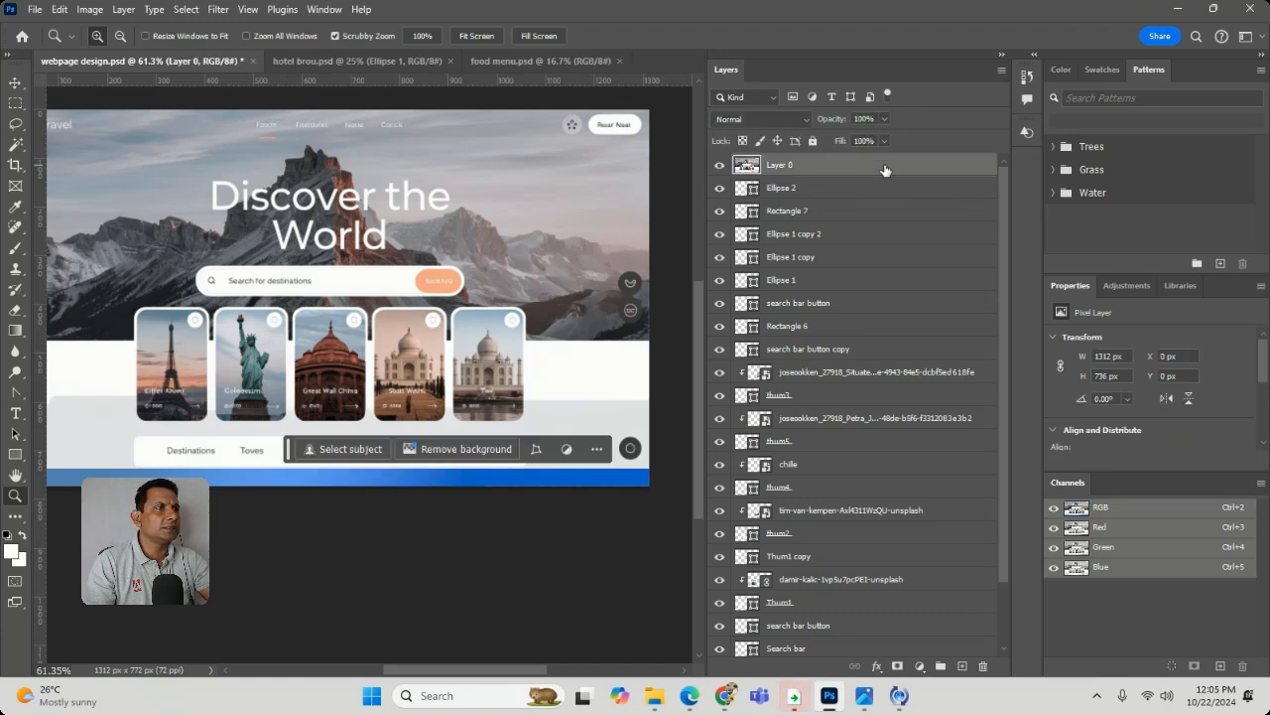
pyautogui.click(886, 122)
pyautogui.moveTo(886, 140); pyautogui.dragTo(850, 137)
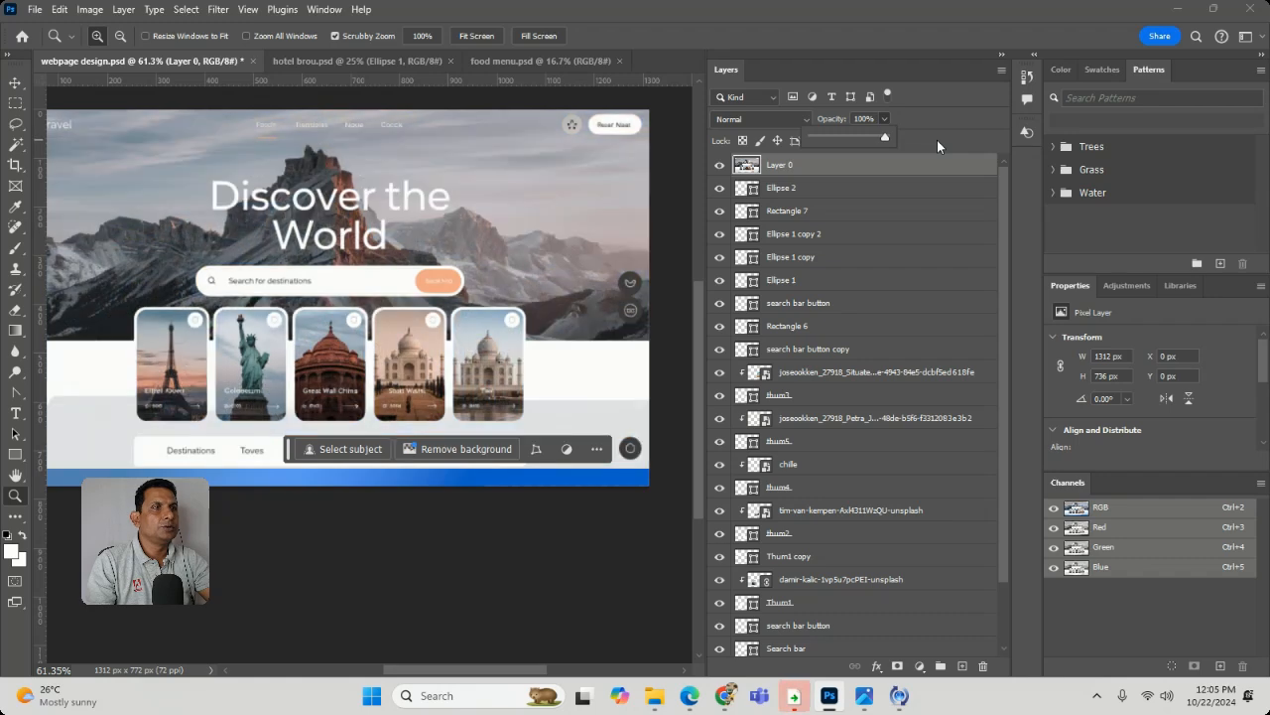
# - Compare the card frames with the reference design by repeatedly showing and hiding Layer 0, leaving it hidden
pyautogui.click(719, 165)
pyautogui.click(719, 164)
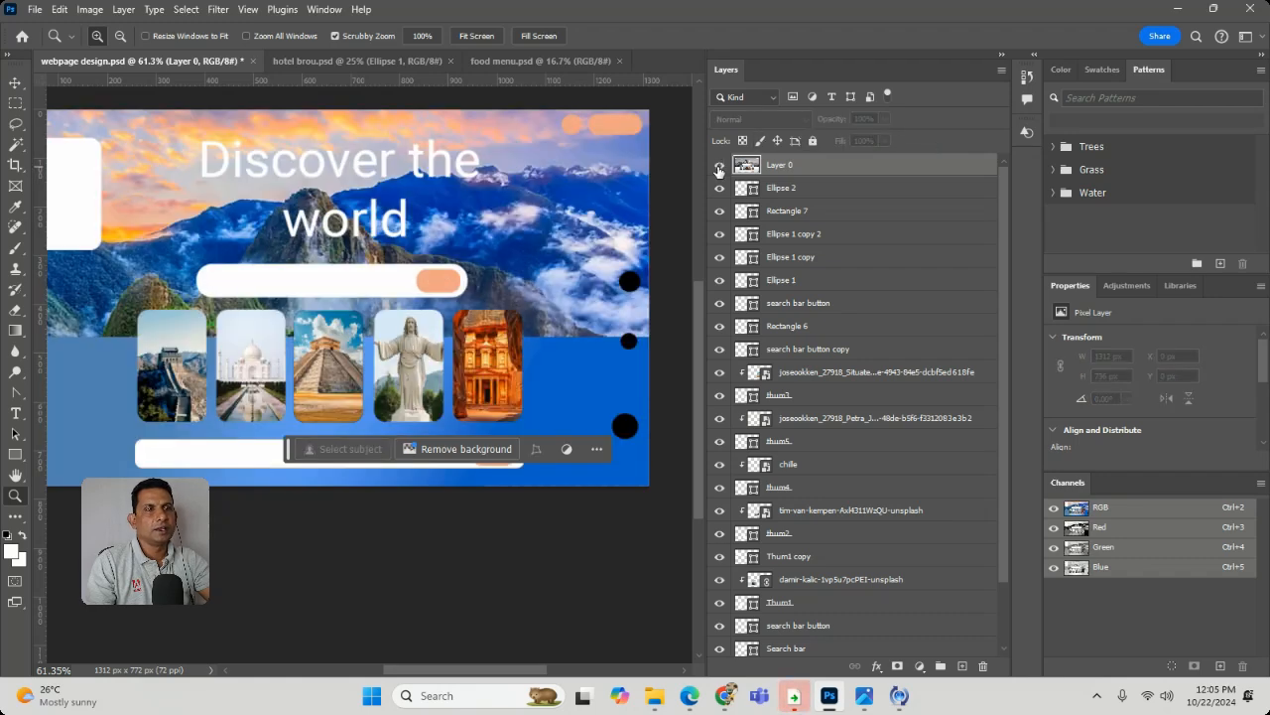
pyautogui.click(720, 165)
pyautogui.click(720, 164)
pyautogui.click(720, 164)
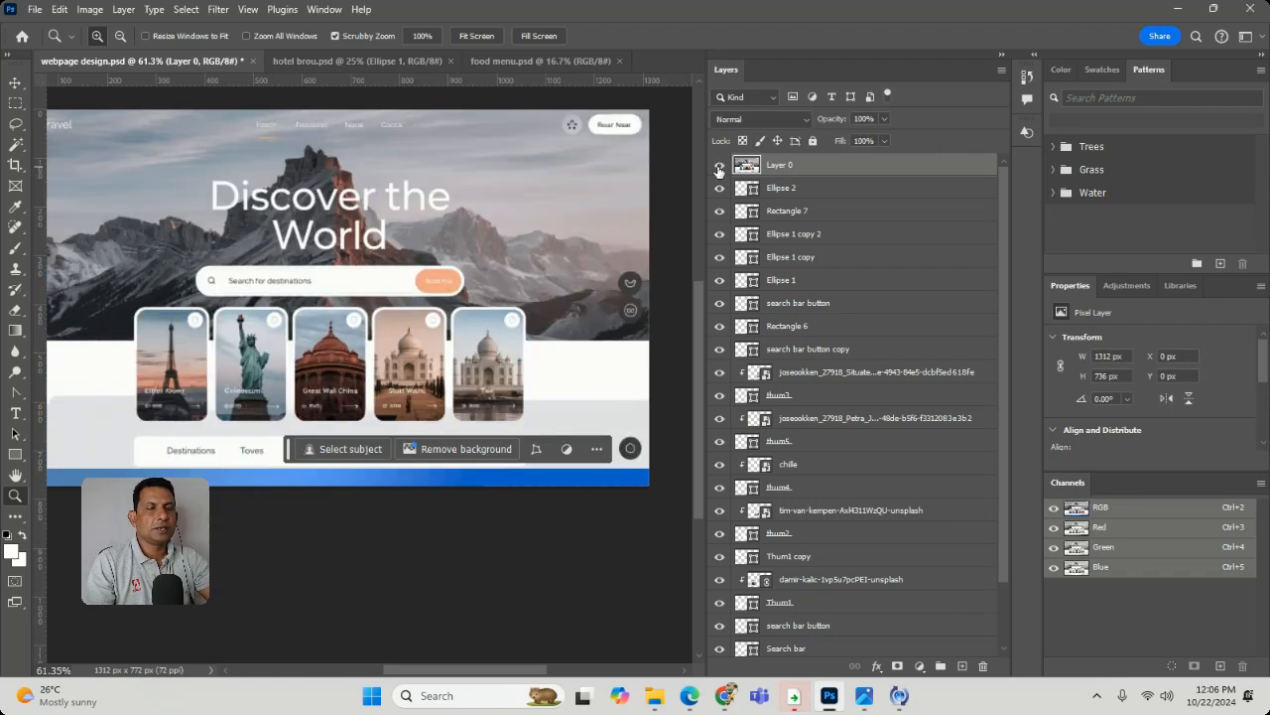
pyautogui.click(719, 165)
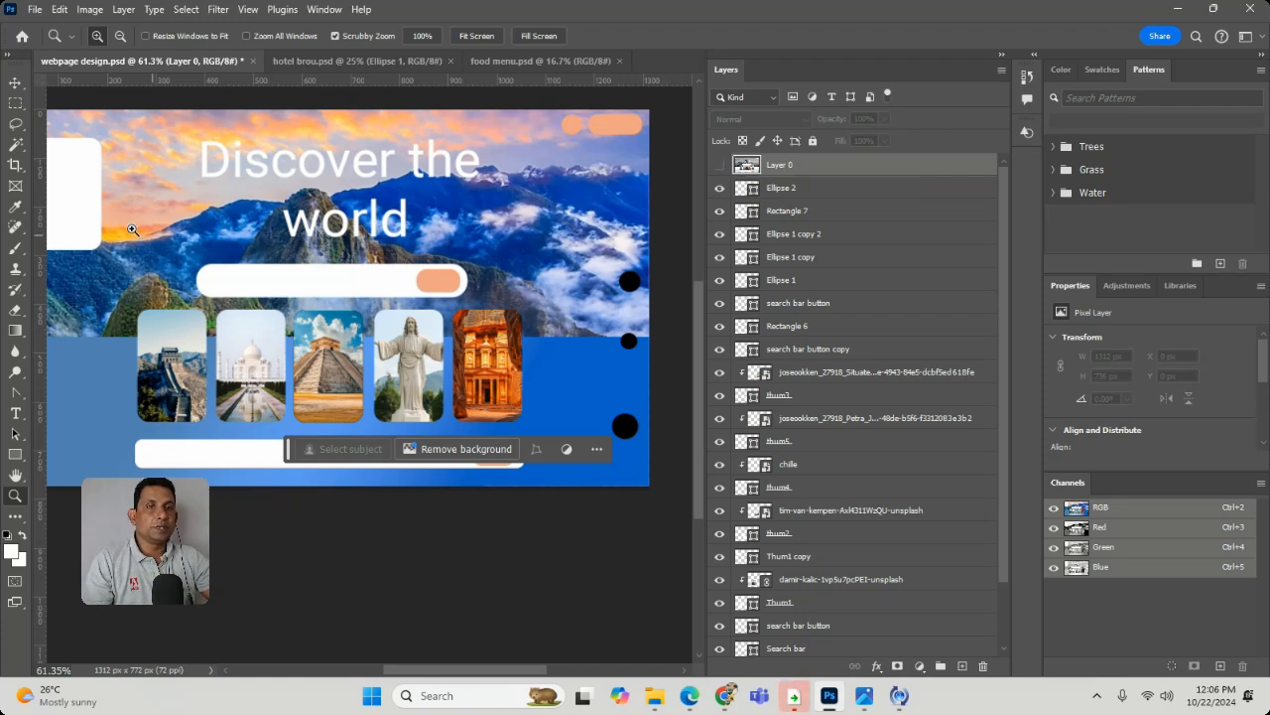
pyautogui.moveTo(185, 272); pyautogui.dragTo(383, 228)
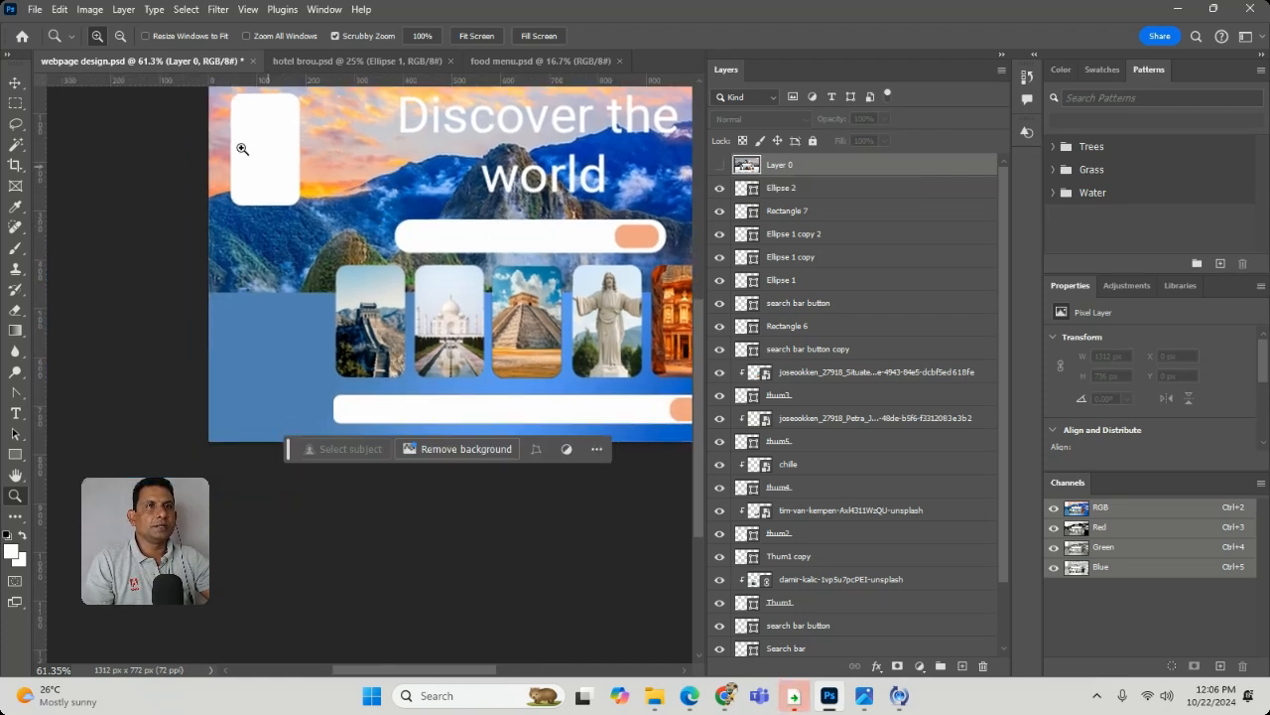
pyautogui.click(720, 168)
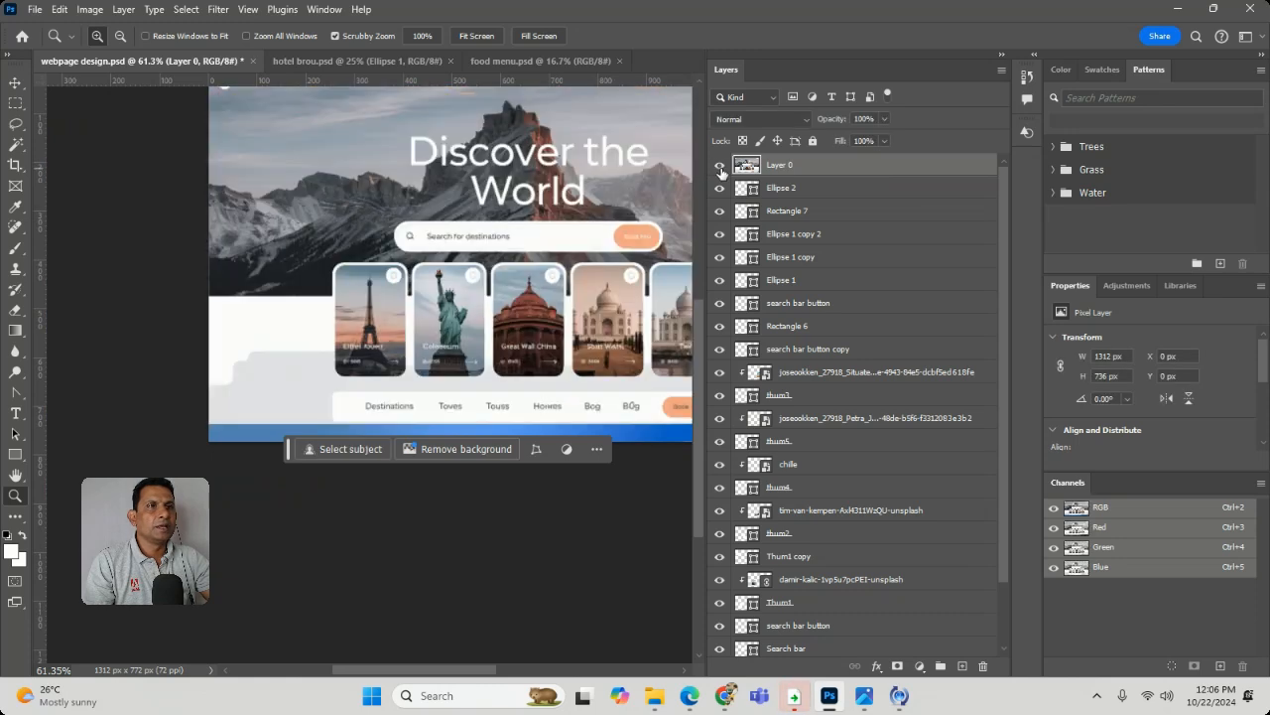
pyautogui.click(720, 164)
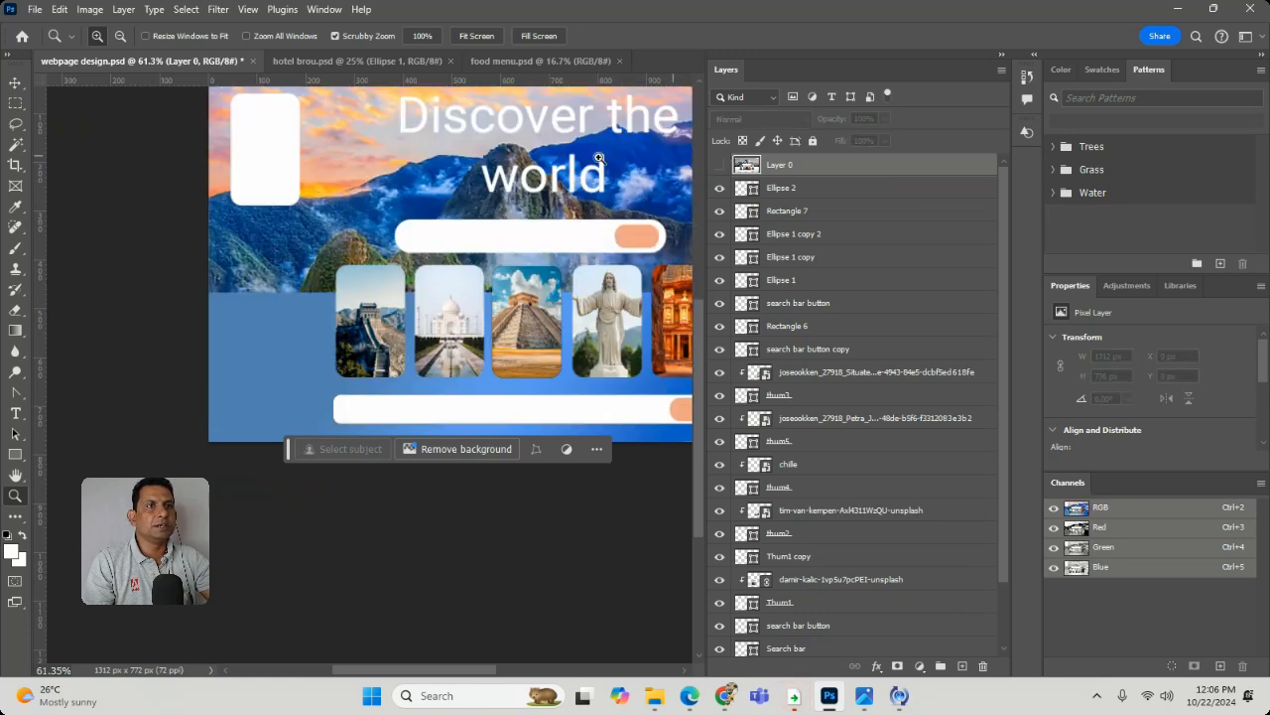
# - Move the white Thum1 copy card over the Great Wall card and resize it to 139 × 236 px
pyautogui.click(17, 84)
pyautogui.moveTo(265, 153); pyautogui.dragTo(371, 320)
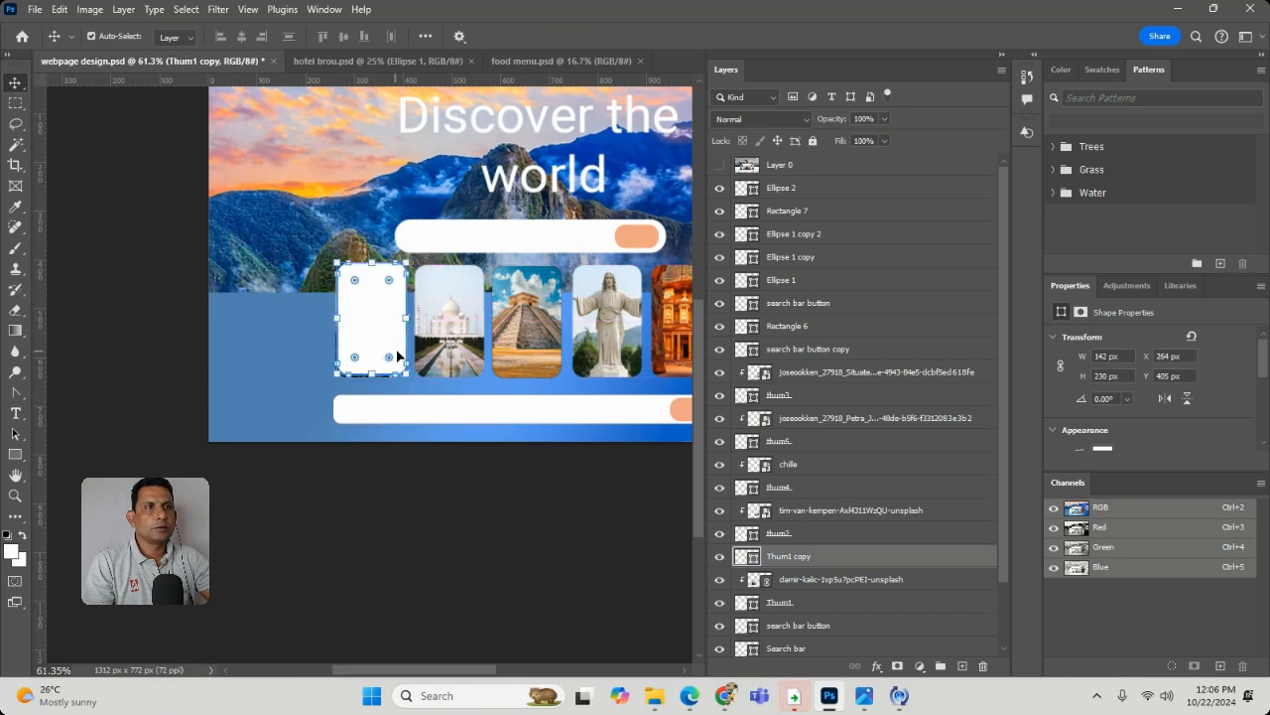
pyautogui.hotkey('ctrl', 't')
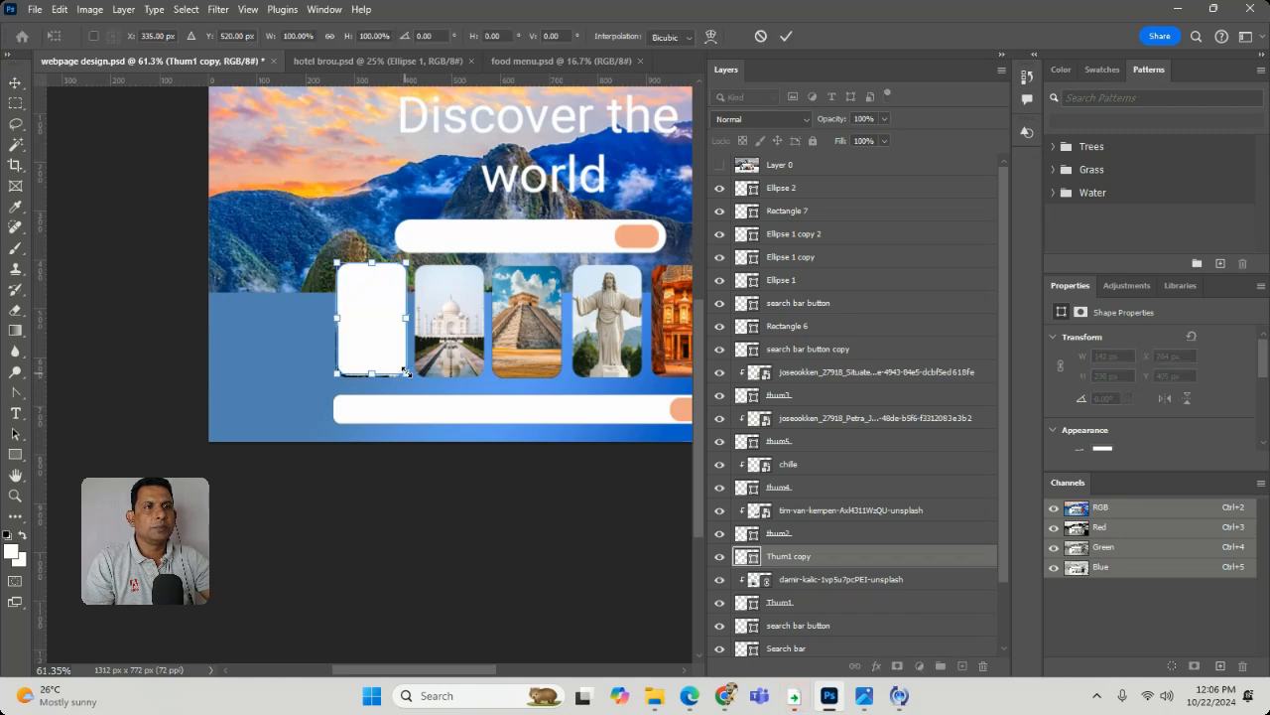
pyautogui.moveTo(406, 373); pyautogui.dragTo(404, 377)
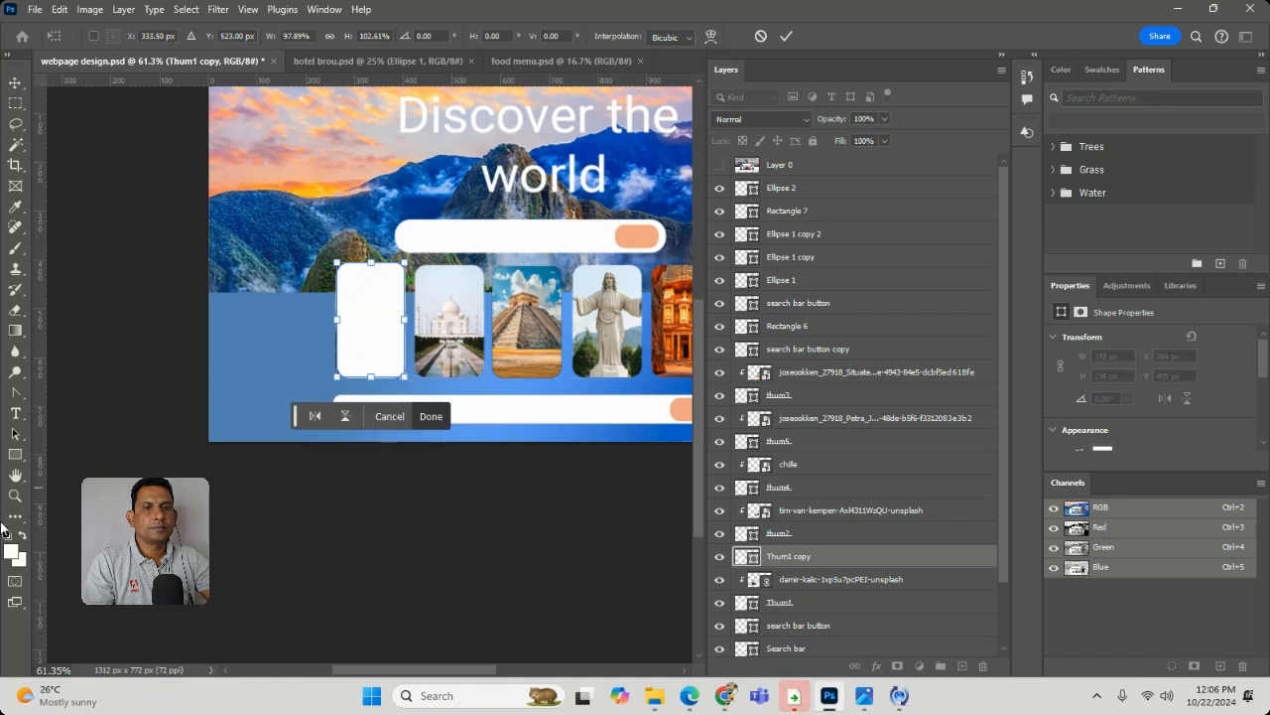
# - Enlarge Thum1 copy to 148 × 237 px and move its layer beneath Thum1 as a white frame behind the photo
pyautogui.click(14, 496)
pyautogui.moveTo(359, 287); pyautogui.dragTo(459, 373)
pyautogui.click(16, 83)
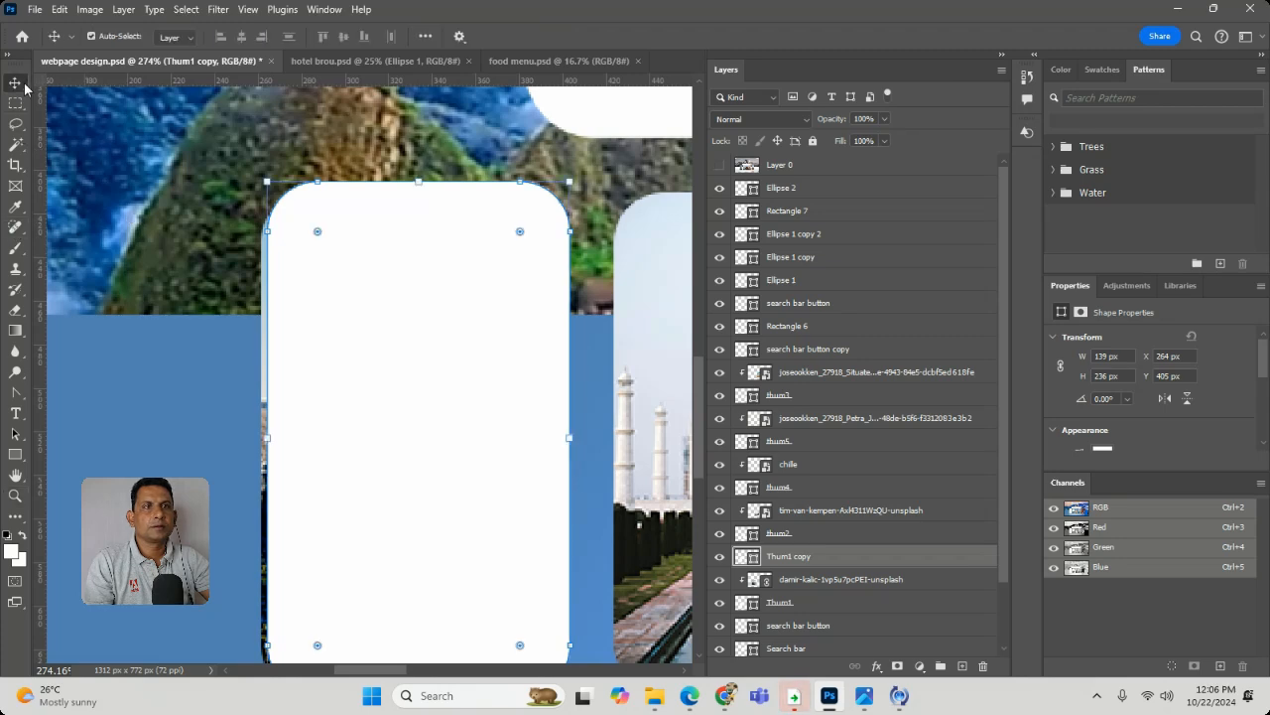
pyautogui.moveTo(265, 181); pyautogui.dragTo(240, 178)
pyautogui.scroll(-3, 945, 444)
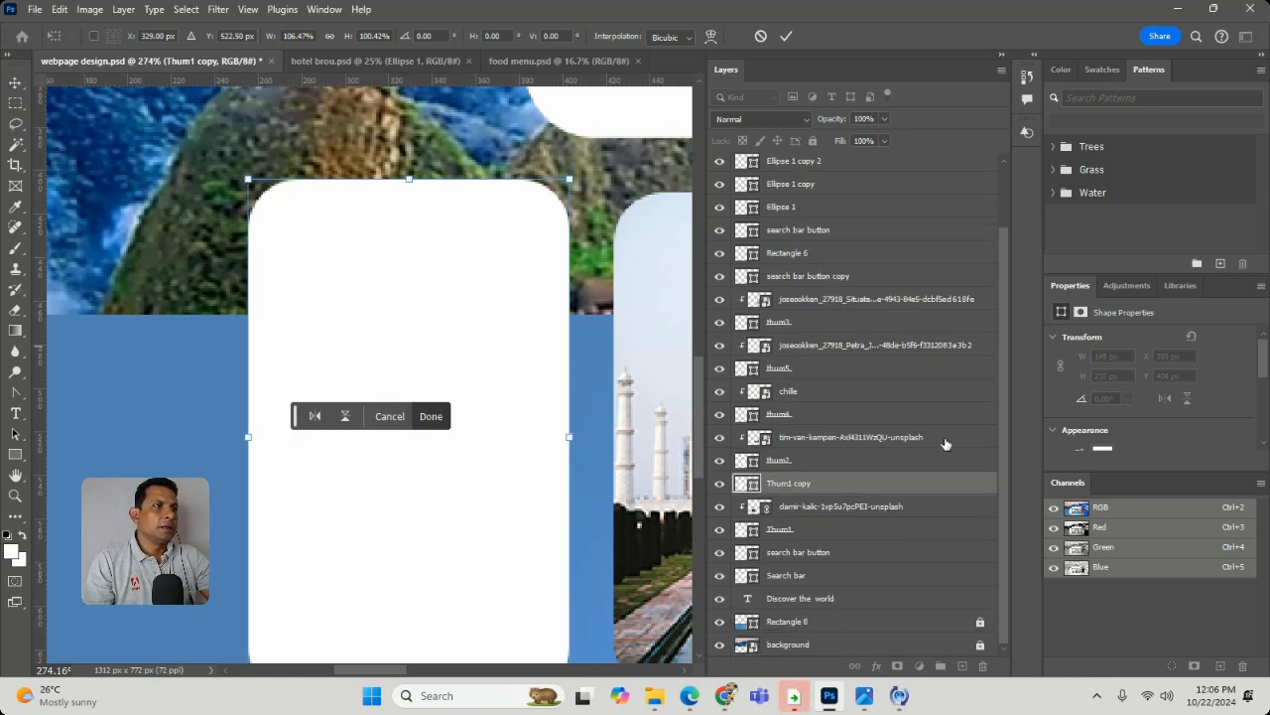
pyautogui.moveTo(887, 502); pyautogui.dragTo(860, 559)
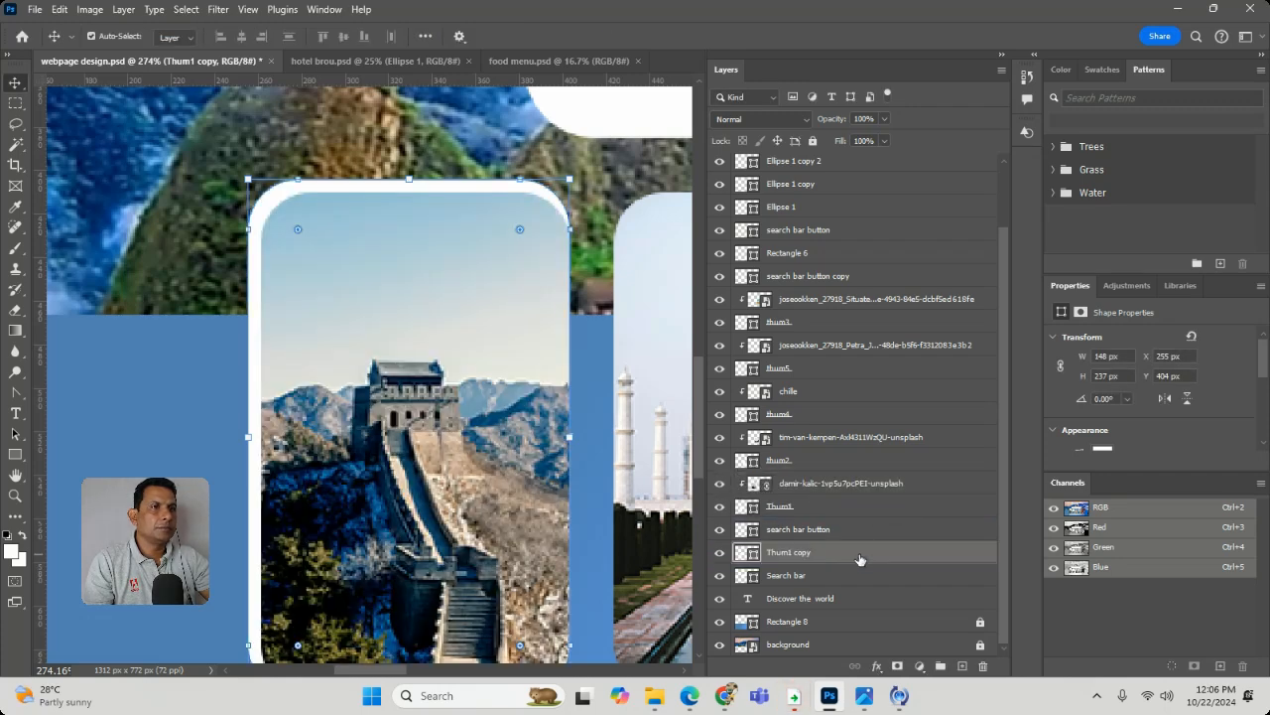
pyautogui.click(393, 122)
# - Nudge the white frame behind the Great Wall photo to X 257 px, Y 408 px
pyautogui.scroll(-2, 283, 183)
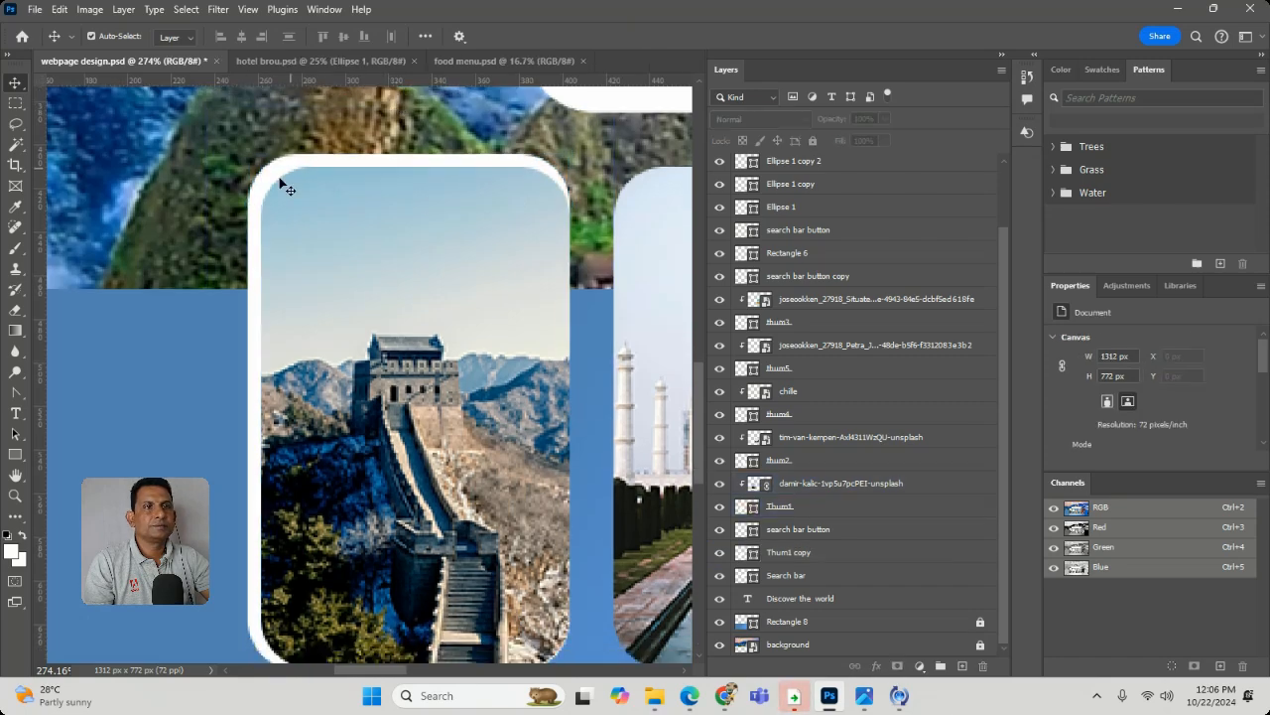
pyautogui.click(264, 177)
pyautogui.press('Right')
pyautogui.press('Right')
pyautogui.press('Right')
pyautogui.press('Right')
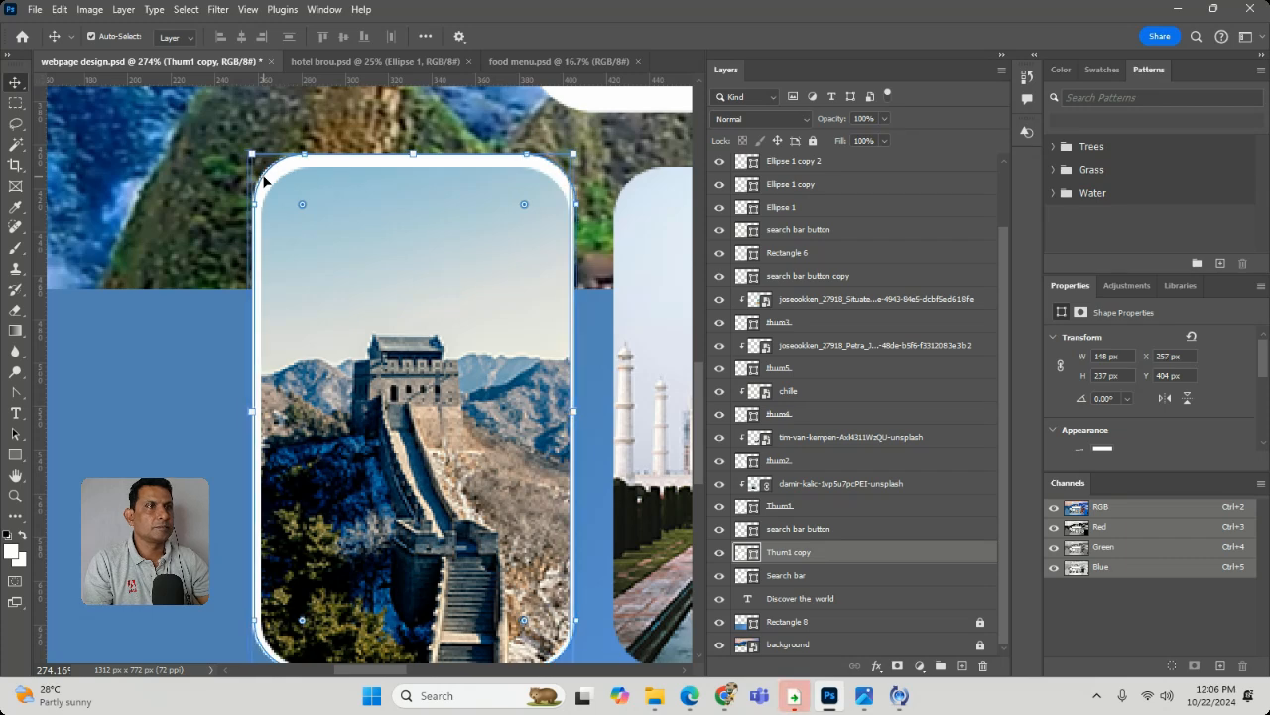
pyautogui.press('Down')
pyautogui.press('Down')
pyautogui.press('Down')
pyautogui.press('Down')
pyautogui.press('Left')
pyautogui.press('Left')
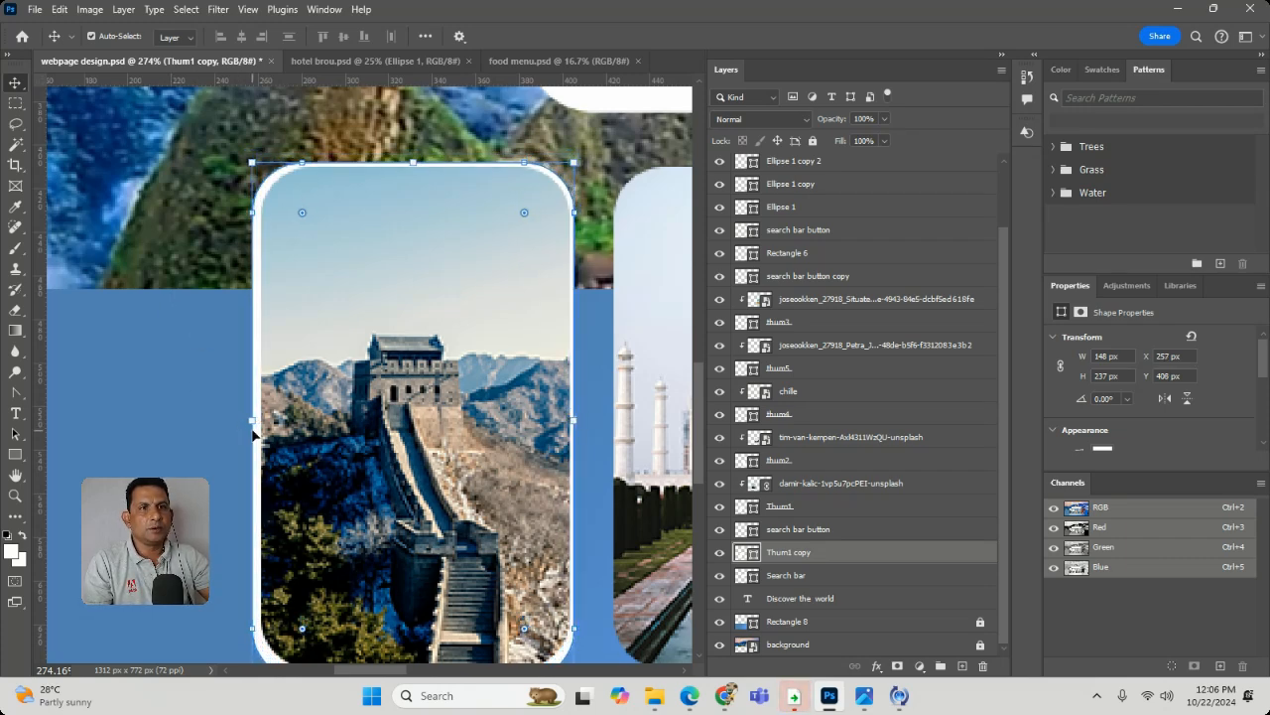
# - Widen the white frame to 150 px and position it evenly around the Great Wall photo at X 257 px, Y 406 px
pyautogui.moveTo(252, 423); pyautogui.dragTo(247, 425)
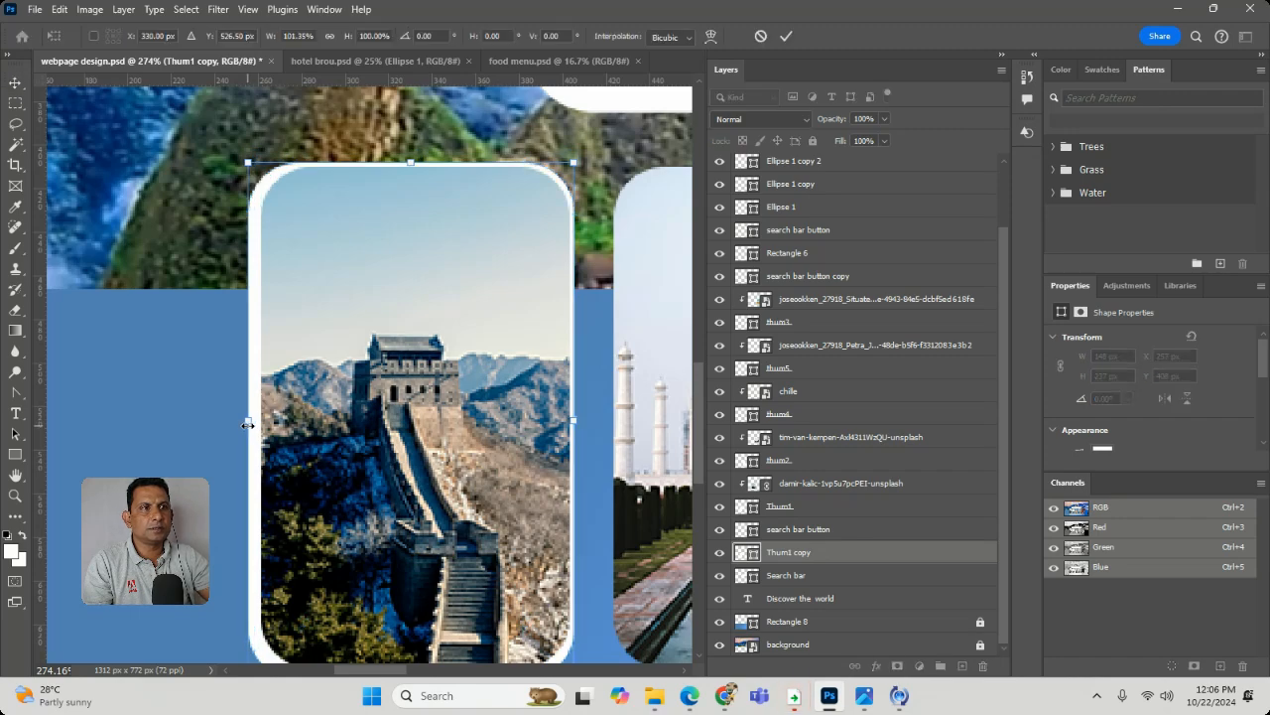
pyautogui.press('Right')
pyautogui.press('Right')
pyautogui.press('Right')
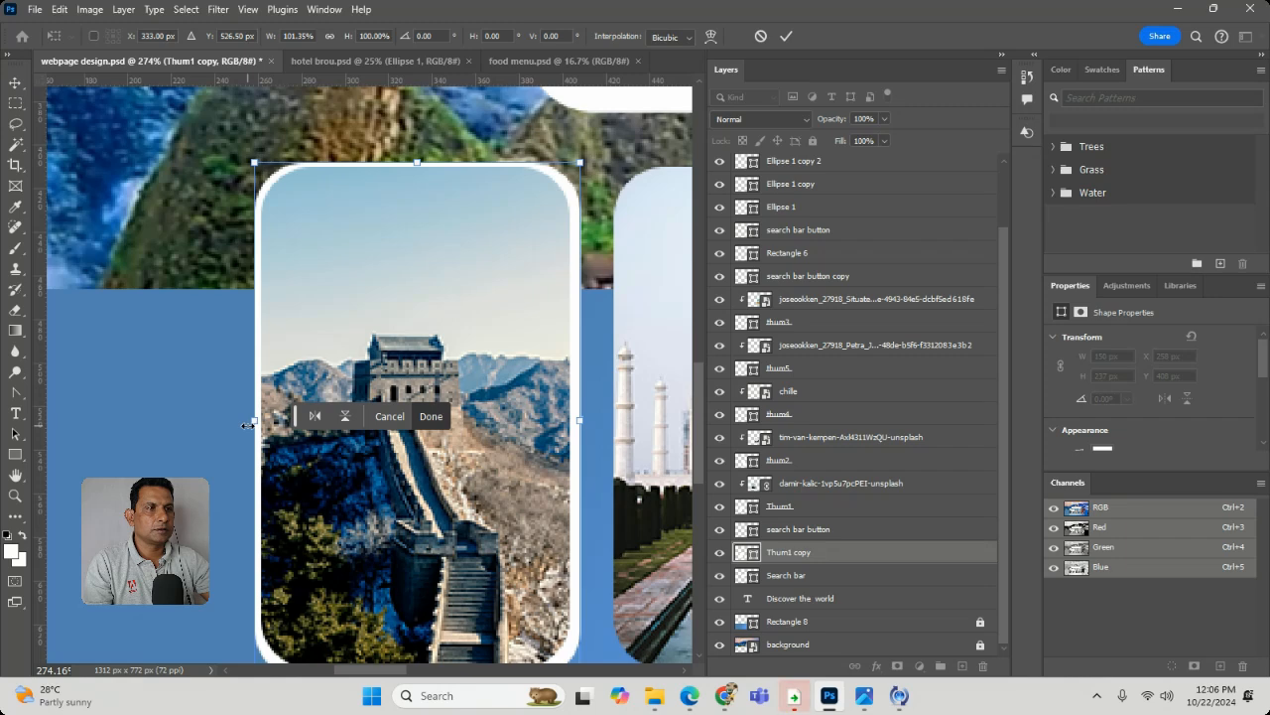
pyautogui.press('Right')
pyautogui.press('Up')
pyautogui.press('Up')
pyautogui.press('Up')
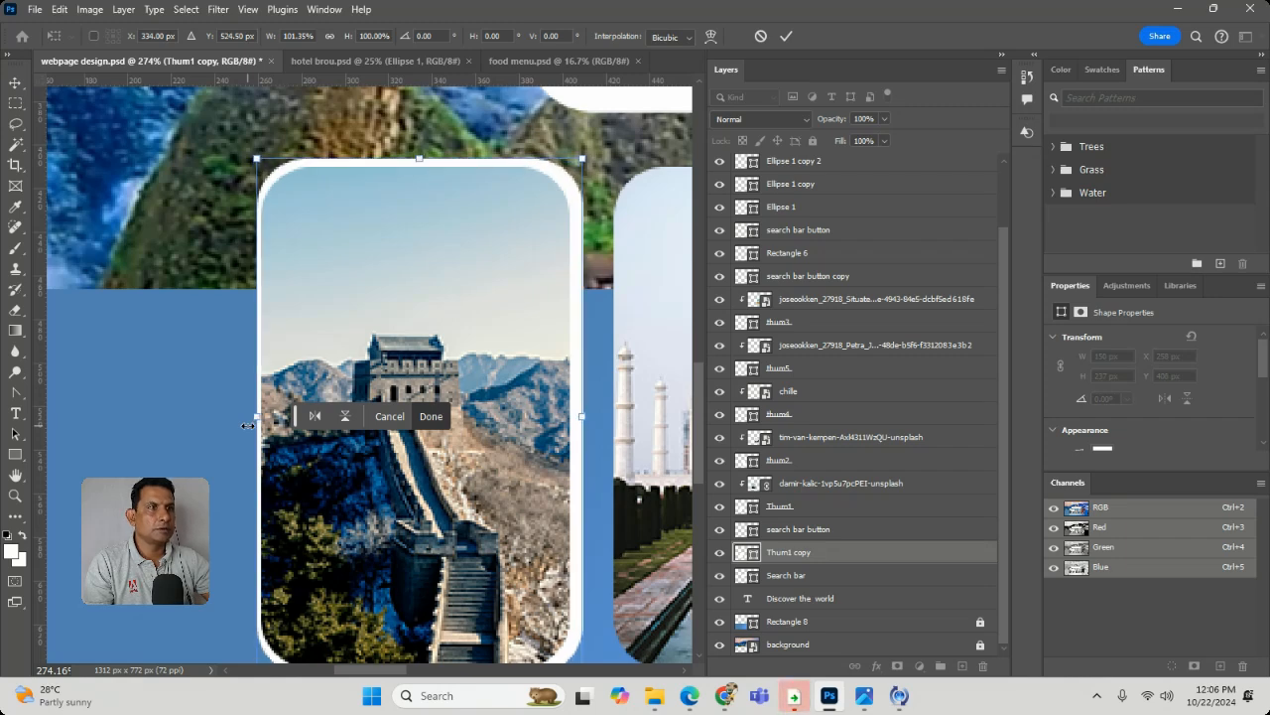
pyautogui.press('Left')
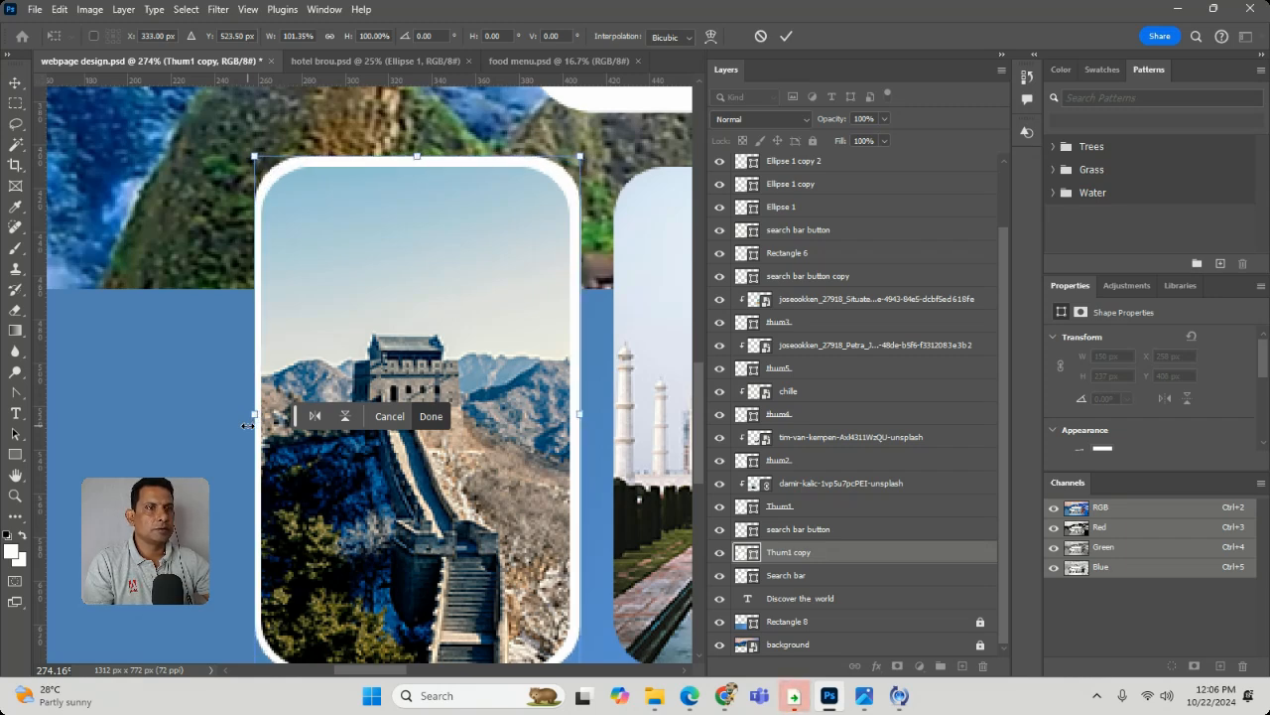
pyautogui.press('Left')
pyautogui.press('Down')
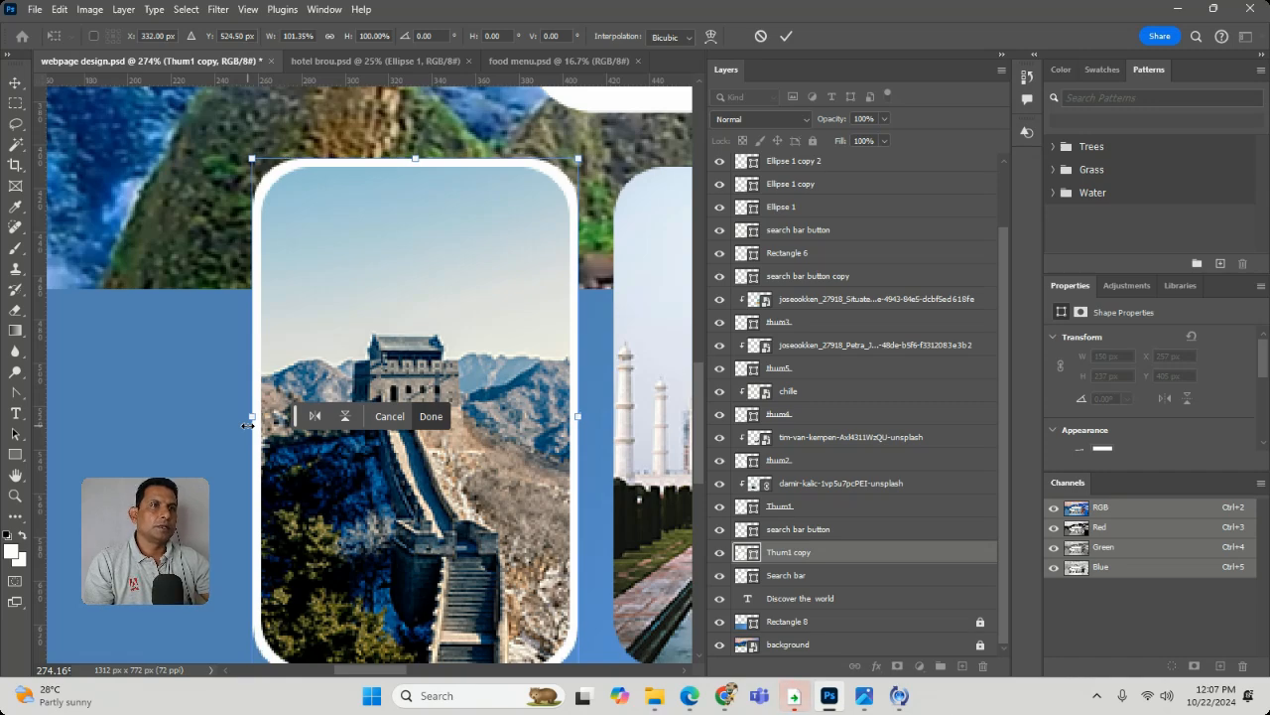
pyautogui.hotkey('ctrl', '-')
pyautogui.hotkey('ctrl', '-')
pyautogui.hotkey('ctrl', '-')
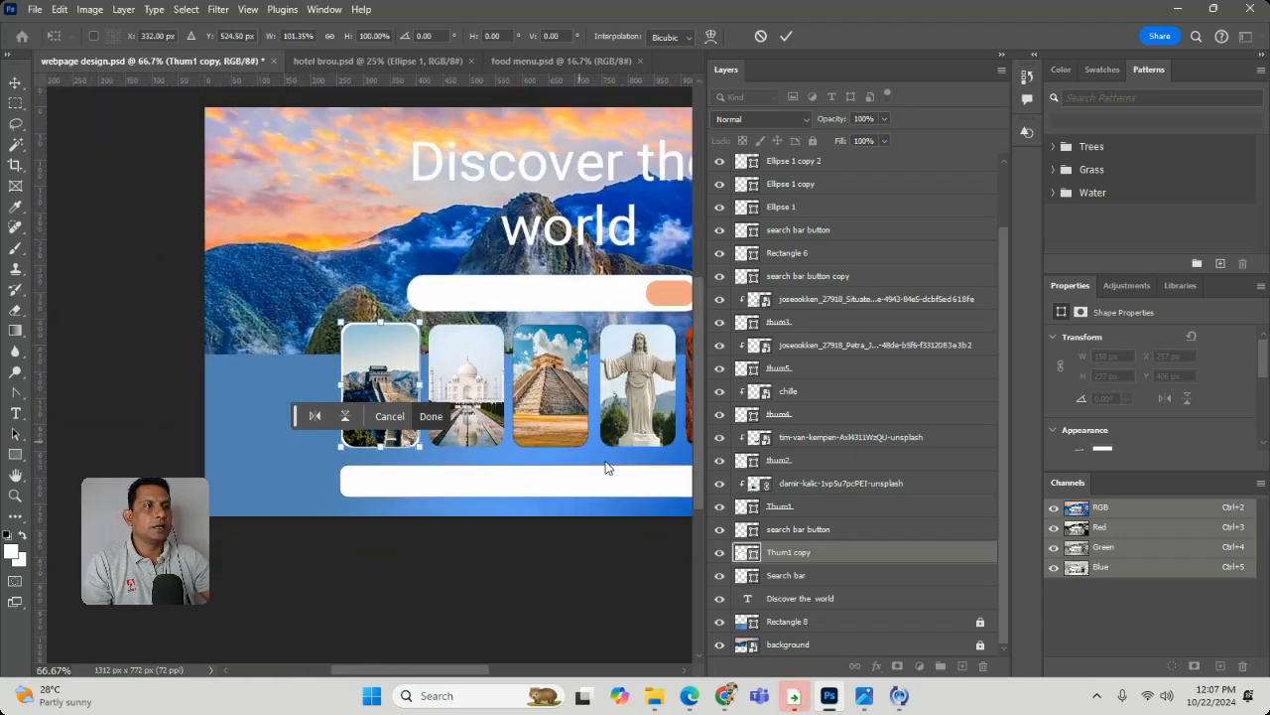
pyautogui.press('Return')
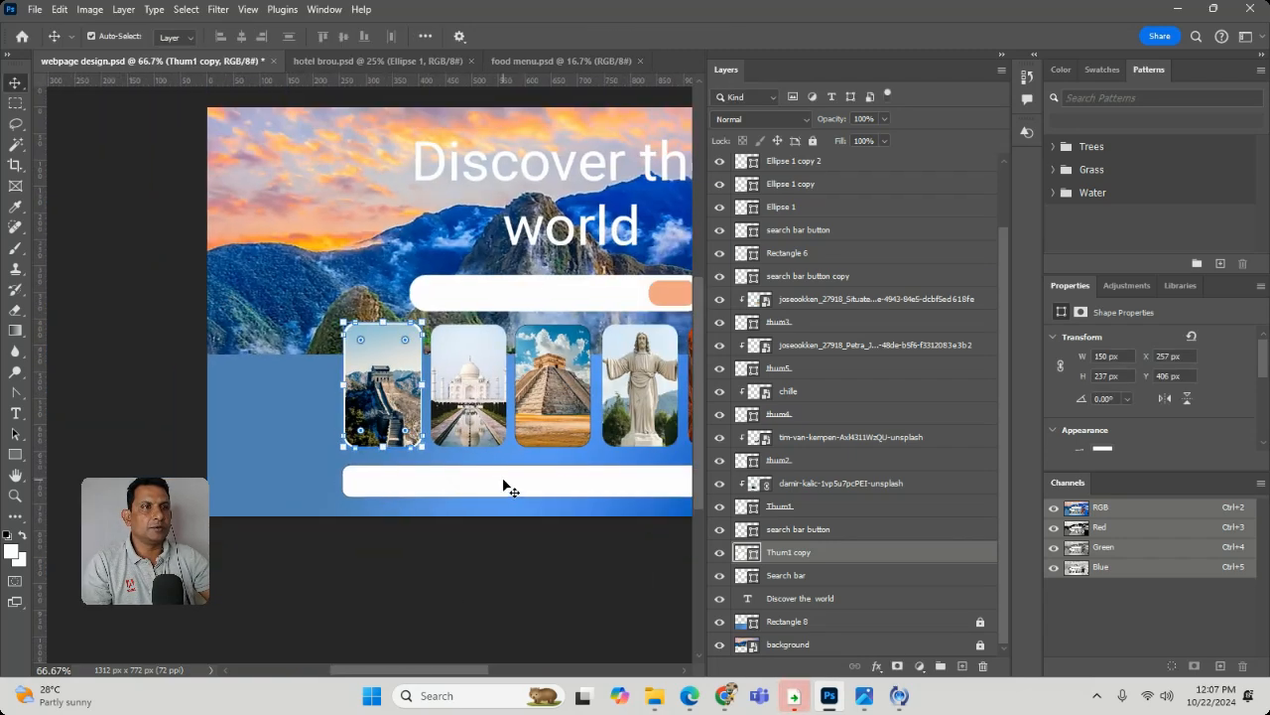
pyautogui.click(296, 348)
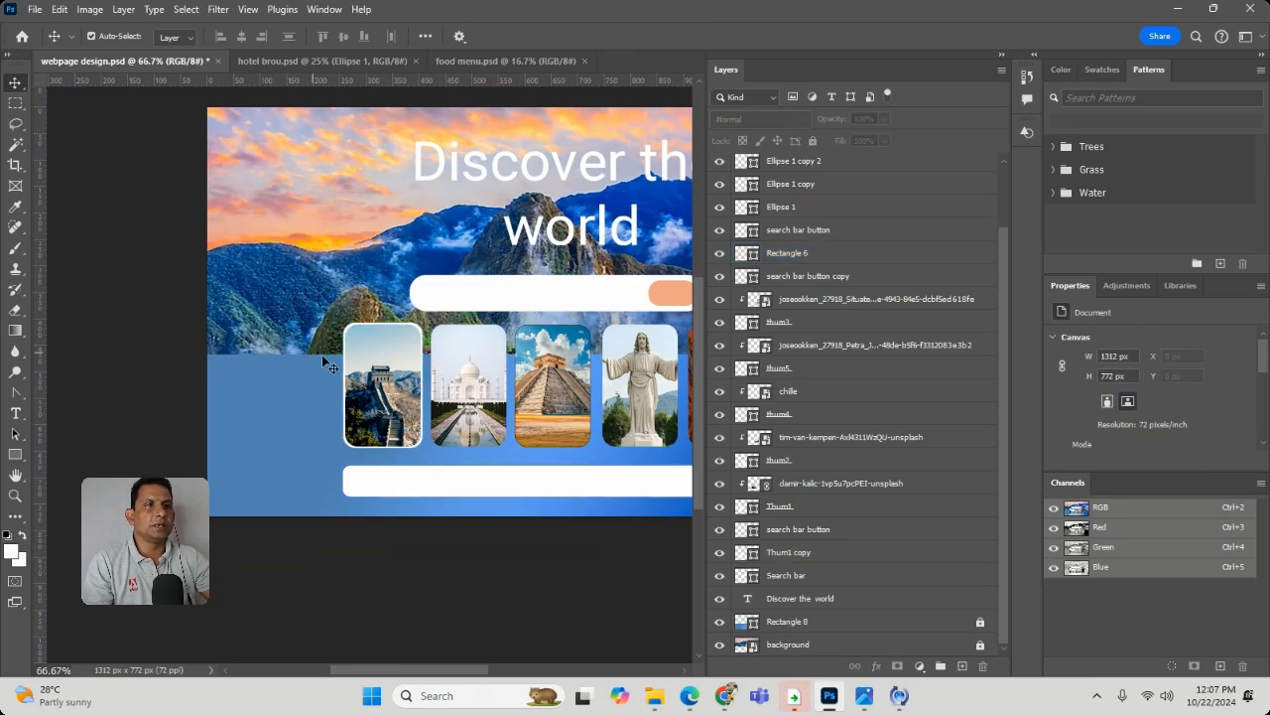
# - Change the font of the entire "Discover the world" heading to Bebas Neue
pyautogui.click(412, 372)
pyautogui.click(442, 431)
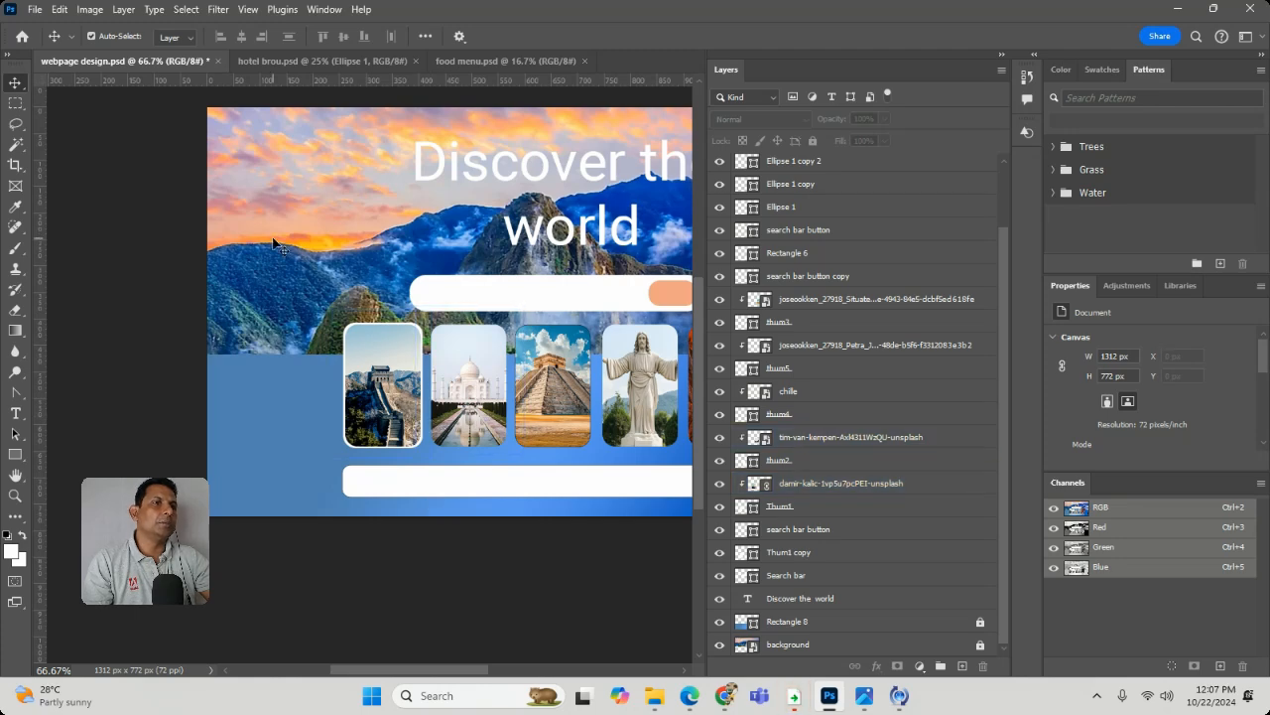
pyautogui.moveTo(421, 207); pyautogui.dragTo(236, 252)
pyautogui.click(355, 227)
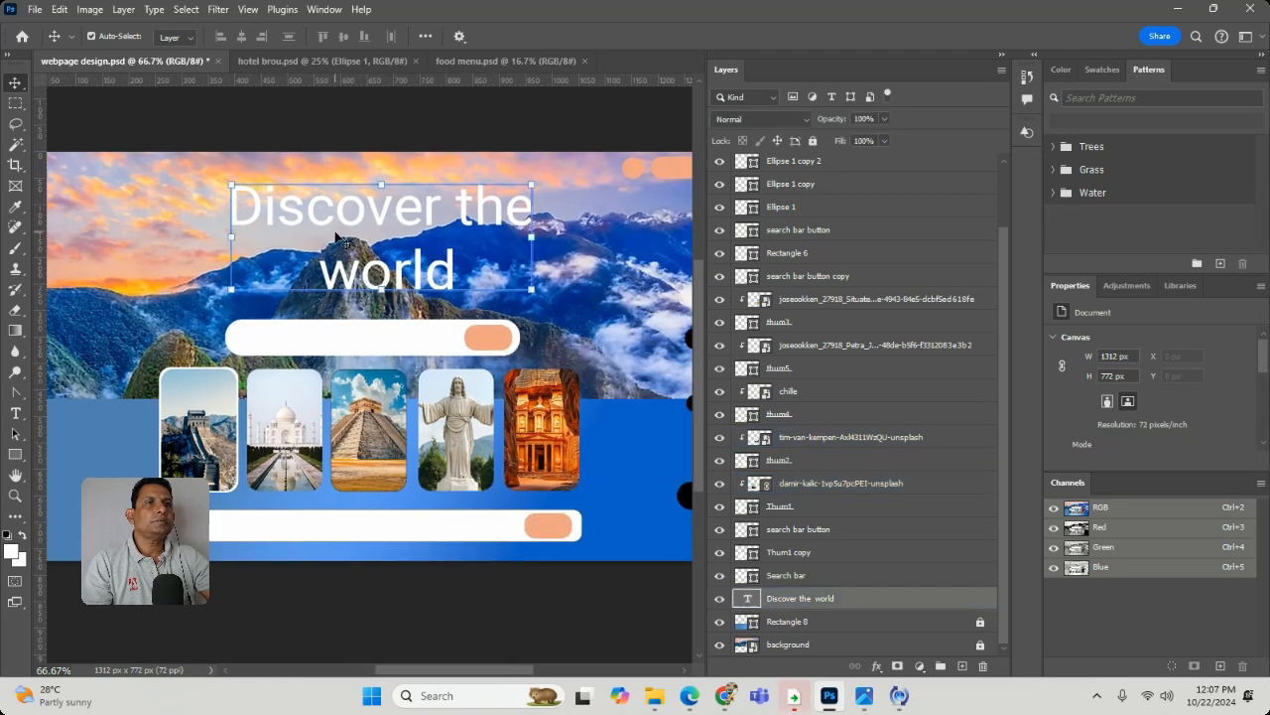
pyautogui.doubleClick(361, 212)
pyautogui.doubleClick(360, 211)
pyautogui.hotkey('ctrl', 'a')
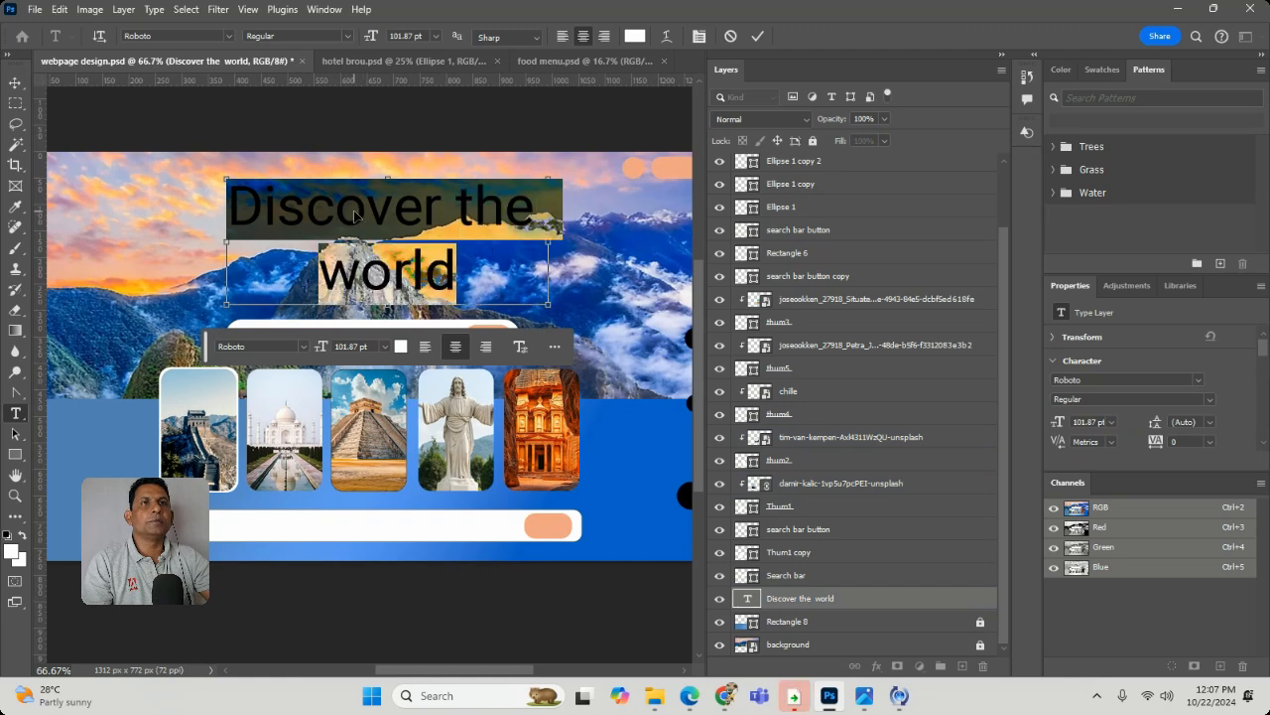
pyautogui.click(199, 37)
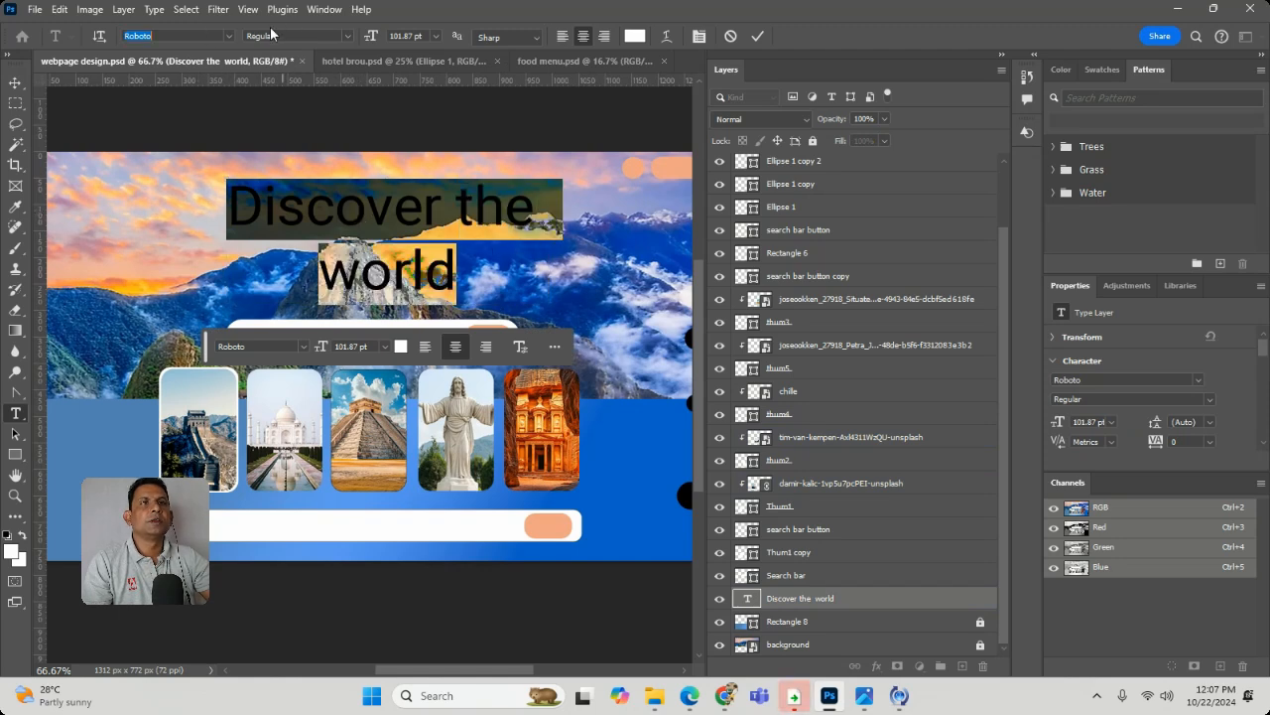
pyautogui.click(231, 37)
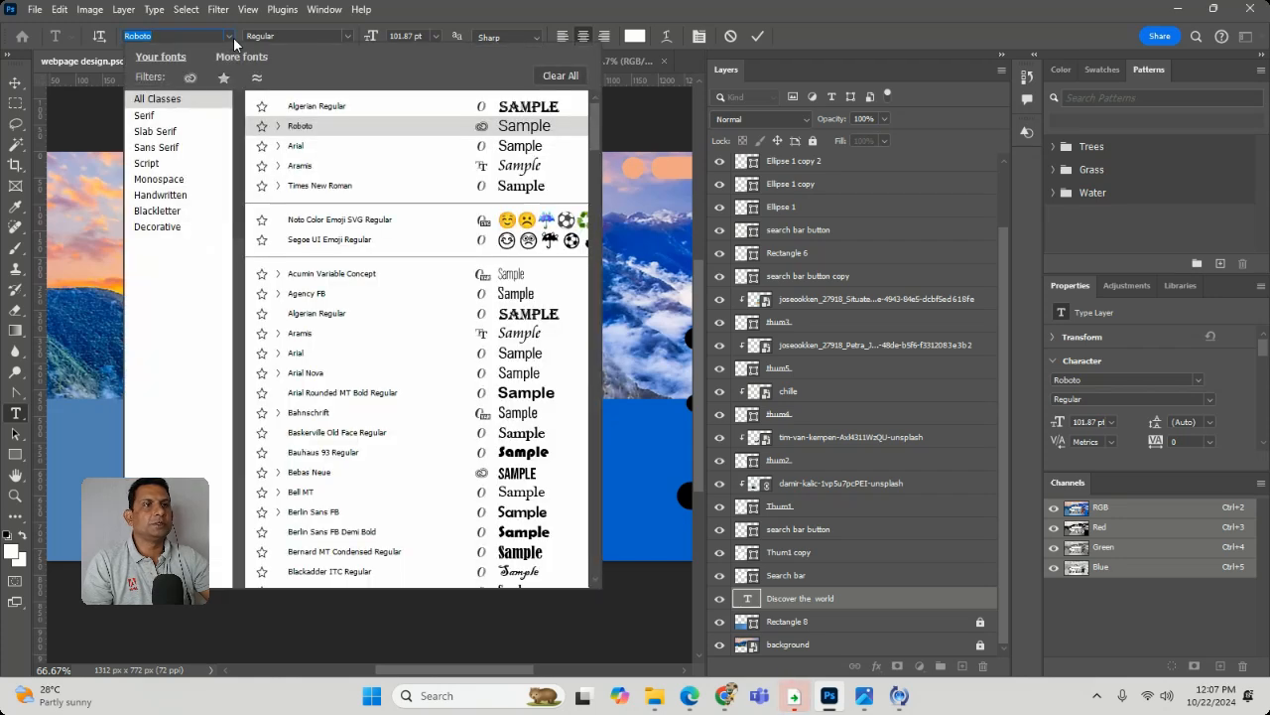
pyautogui.click(536, 475)
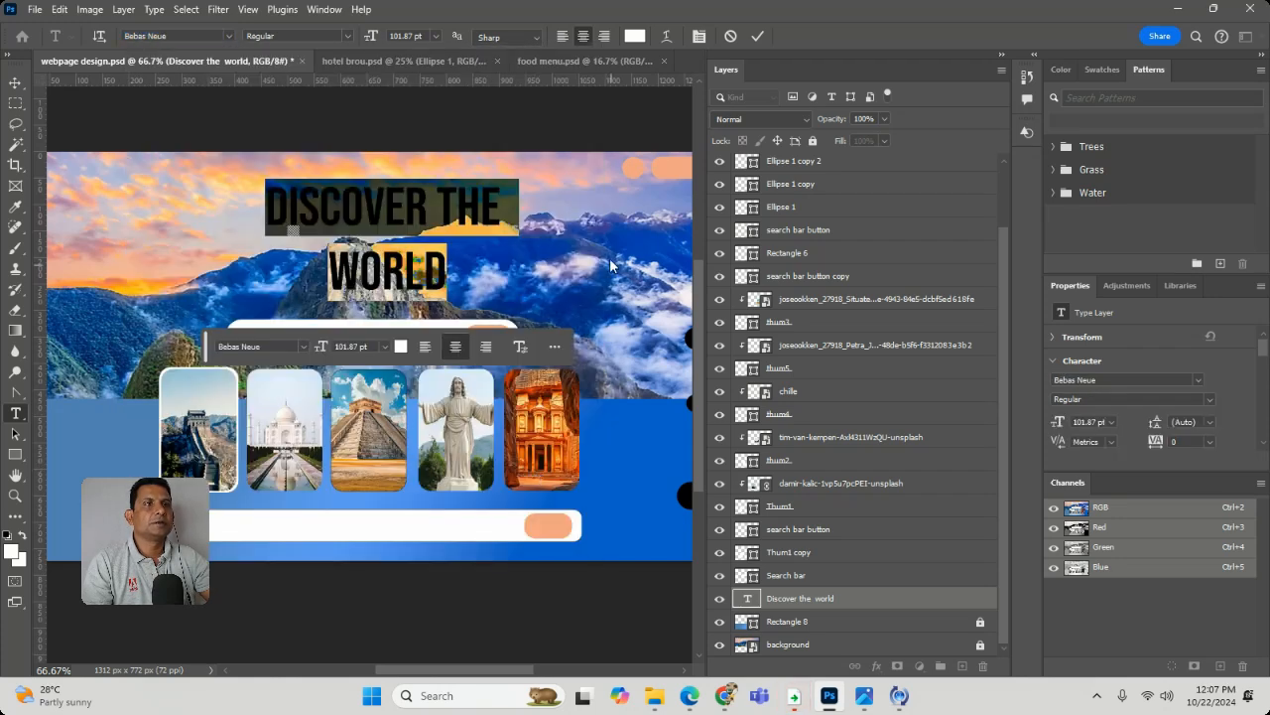
pyautogui.hotkey('ctrl', 'Return')
pyautogui.press('v')
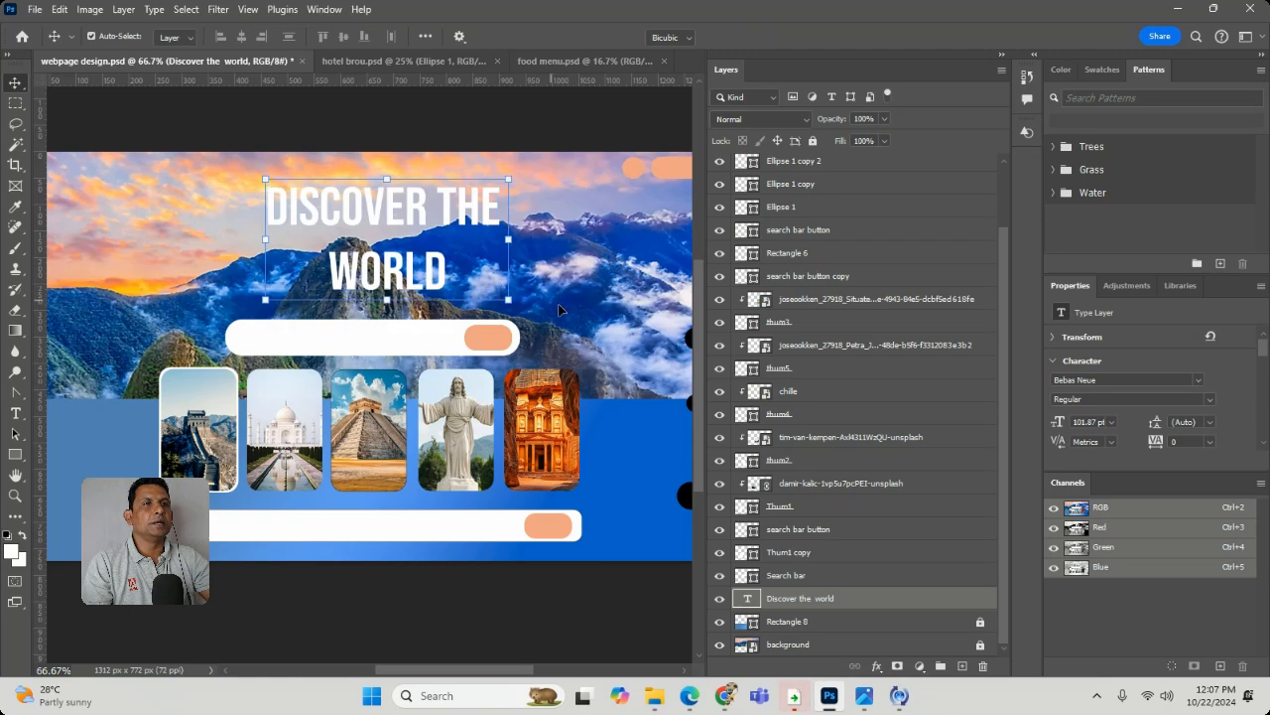
# - Enlarge the heading to 113.86 pt and position it above the upper search bar at X 673 px, Y 179 px
pyautogui.moveTo(397, 252); pyautogui.dragTo(367, 242)
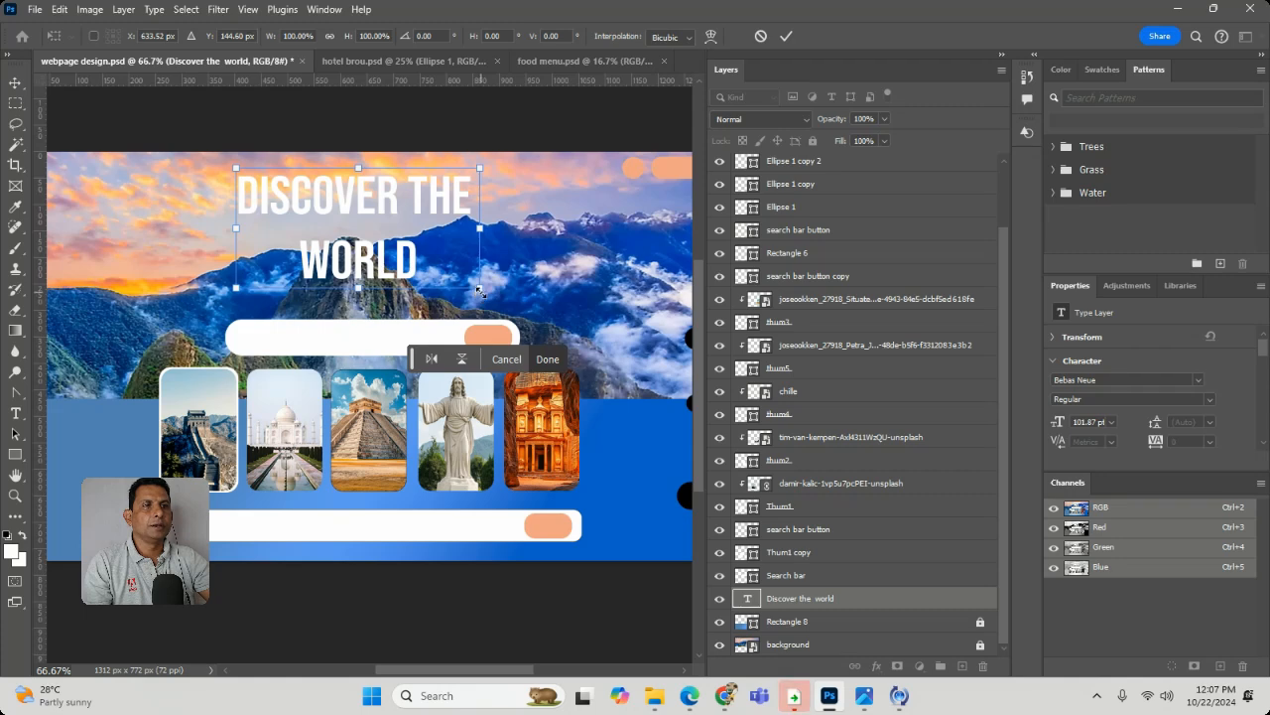
pyautogui.moveTo(480, 289); pyautogui.dragTo(544, 303)
pyautogui.moveTo(412, 257); pyautogui.dragTo(418, 278)
pyautogui.press('Return')
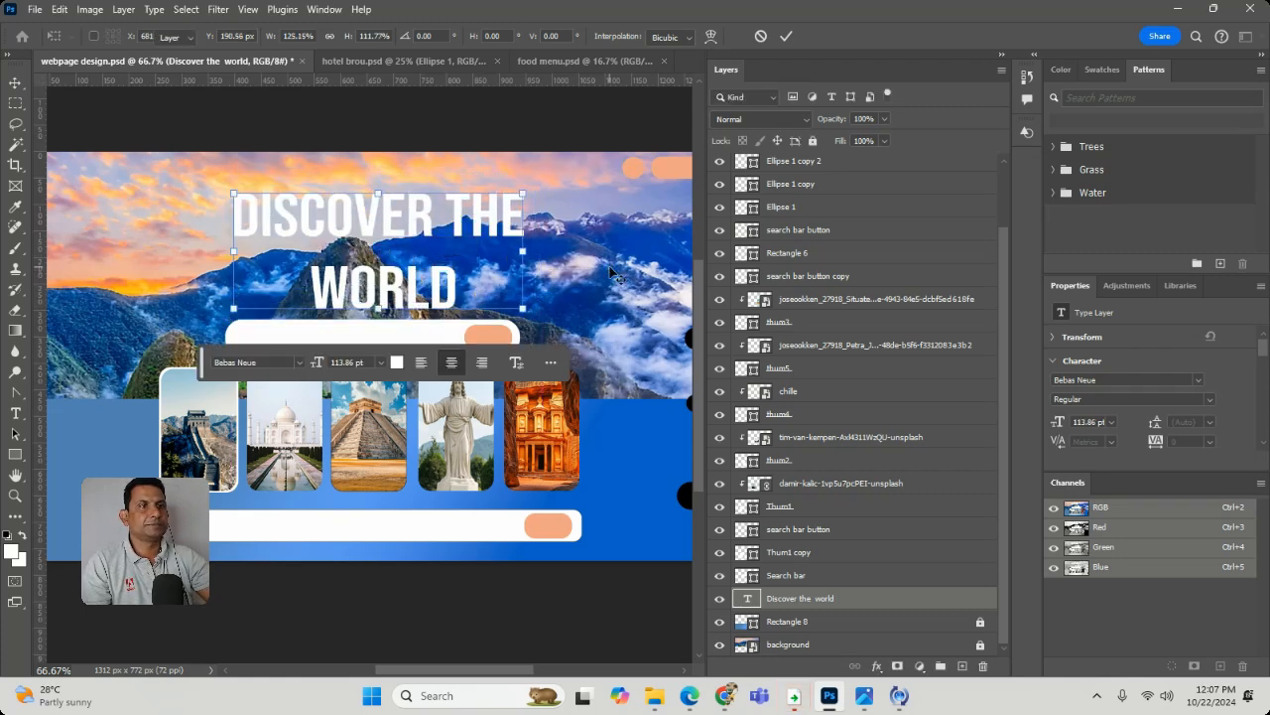
pyautogui.hotkey('ctrl', 't')
pyautogui.moveTo(404, 237); pyautogui.dragTo(344, 237)
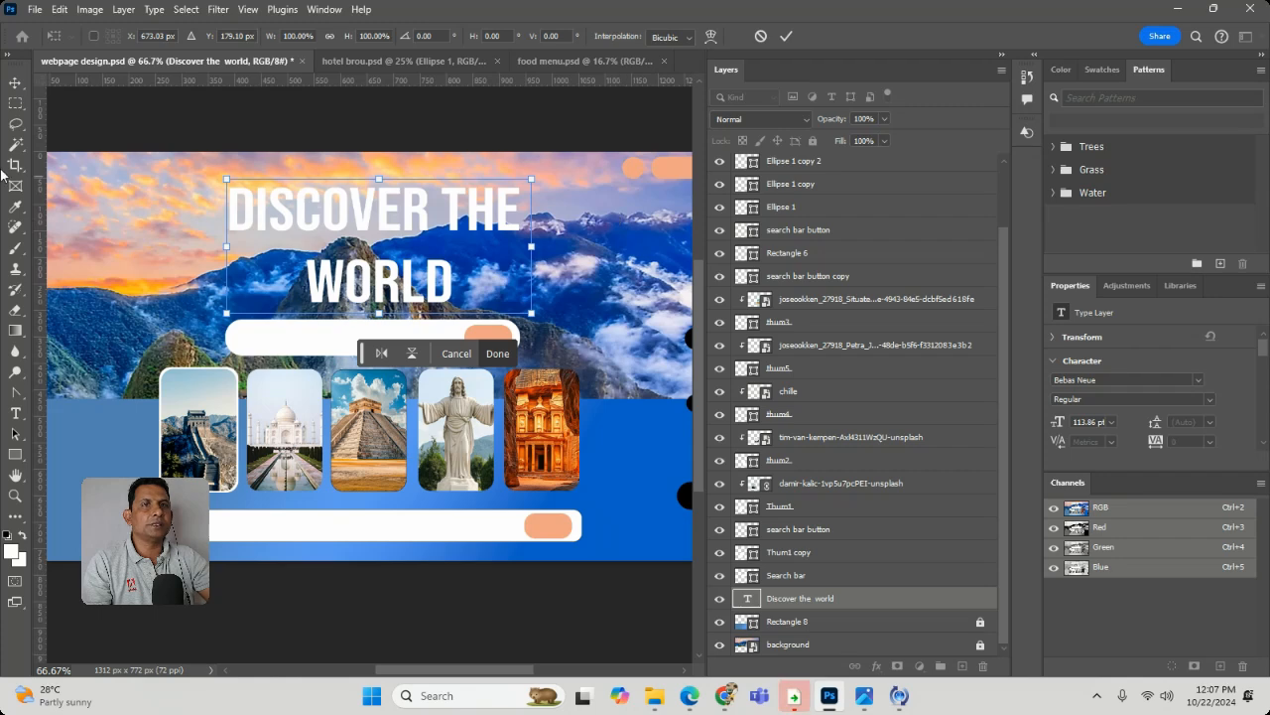
pyautogui.click(15, 82)
pyautogui.click(99, 175)
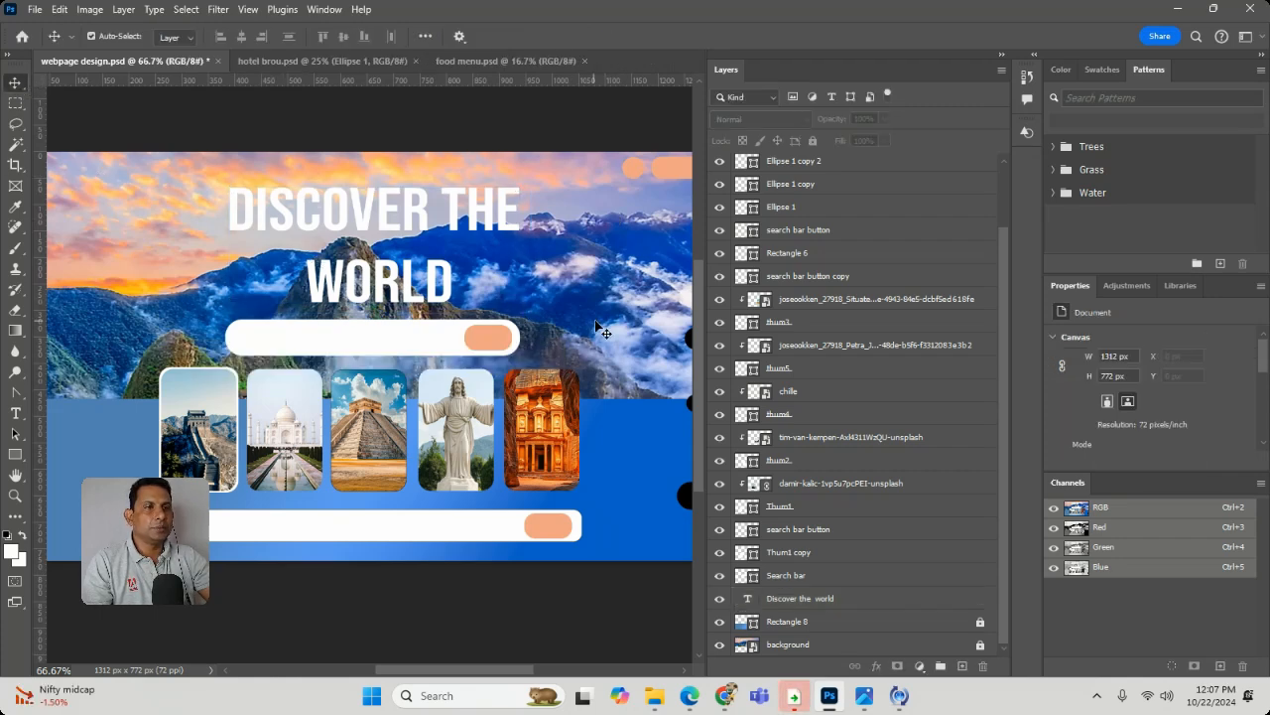
pyautogui.scroll(-2, 633, 363)
pyautogui.click(375, 382)
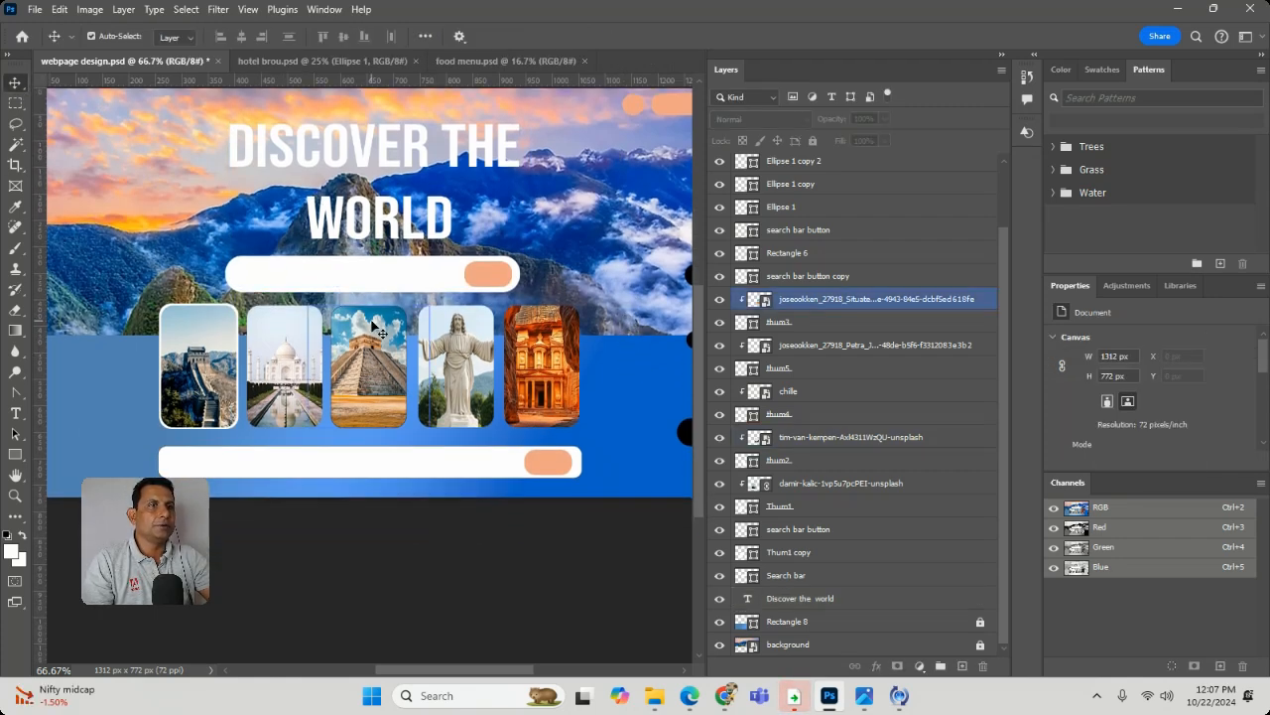
pyautogui.click(679, 270)
pyautogui.moveTo(530, 207); pyautogui.dragTo(536, 235)
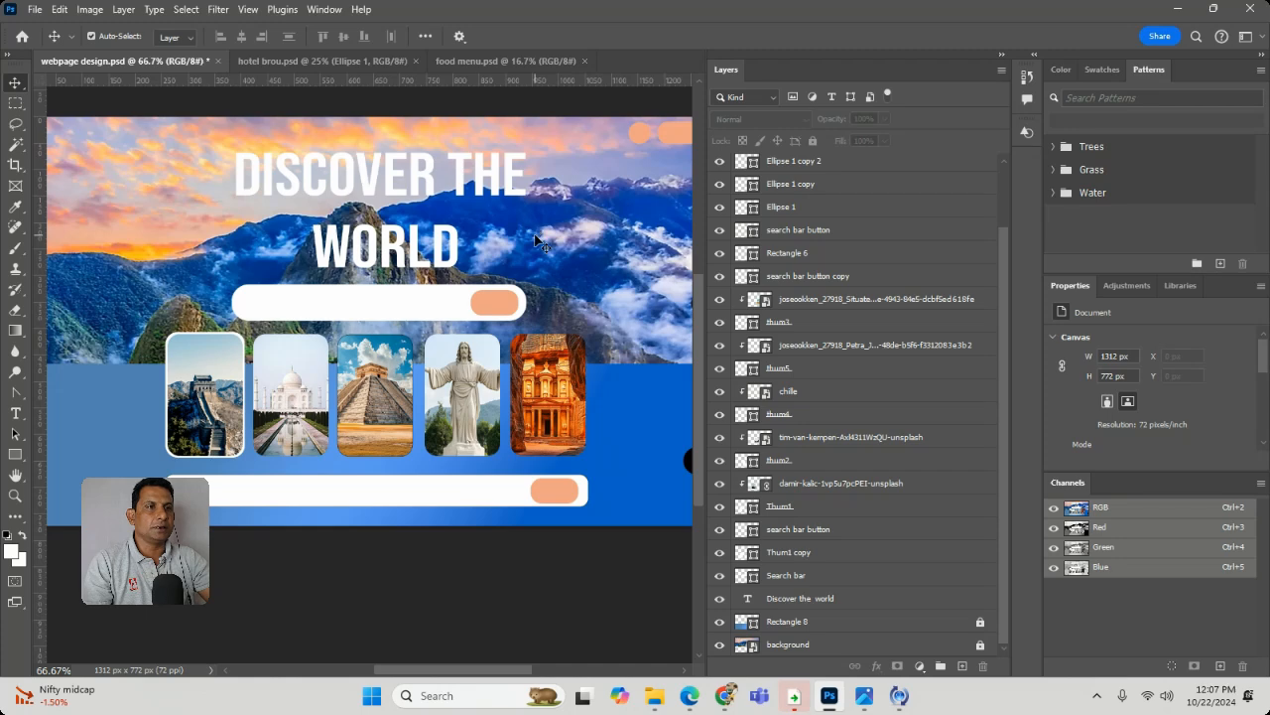